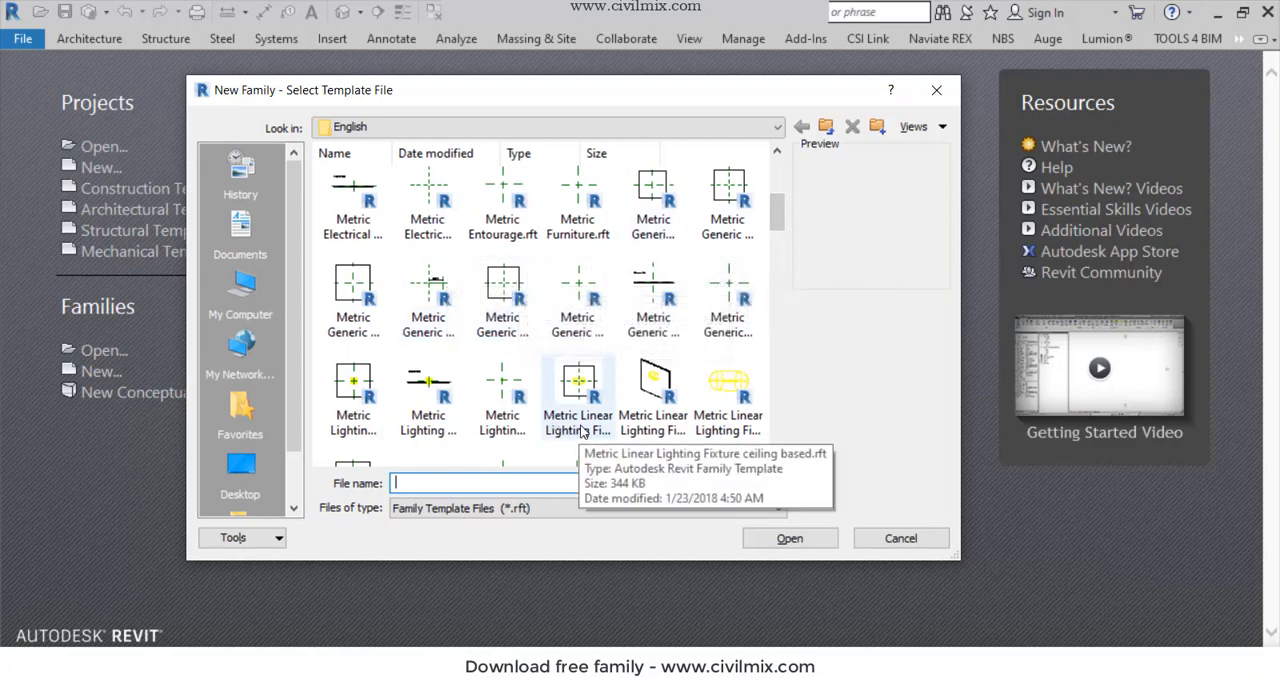
- Create a new family from the Metric Furniture.rft template and make the Ref. Level floor plan the working view
{"action": "scroll", "coordinate": [578, 430], "scroll_direction": "up", "scroll_amount": 3}
{"action": "left_click_drag", "start_coordinate": [777, 182], "coordinate": [778, 196]}
{"action": "left_click", "coordinate": [578, 327]}
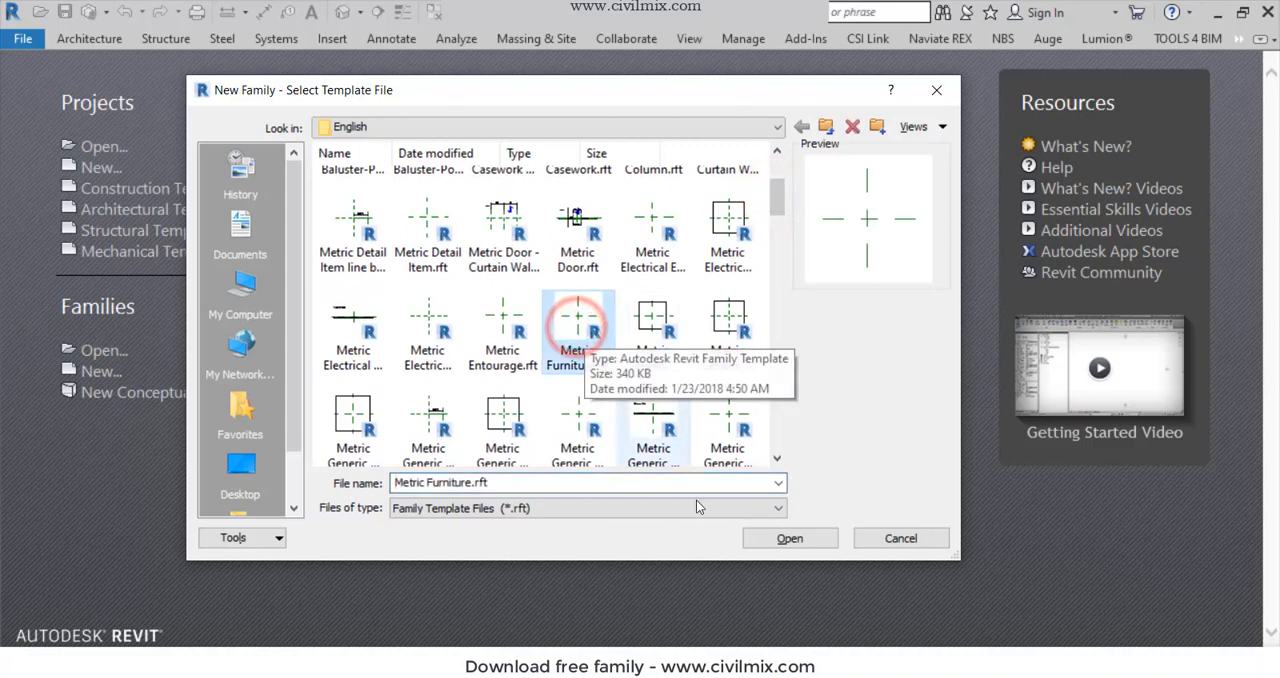
{"action": "left_click", "coordinate": [792, 540]}
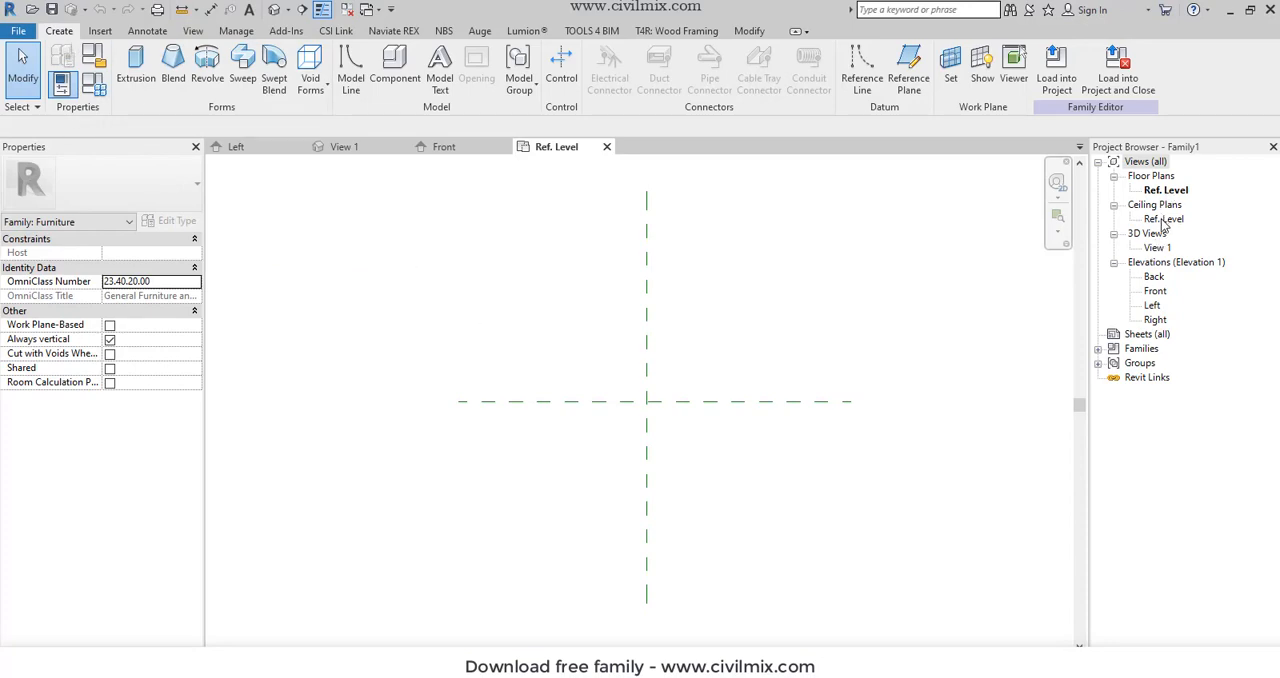
{"action": "left_click", "coordinate": [1165, 190]}
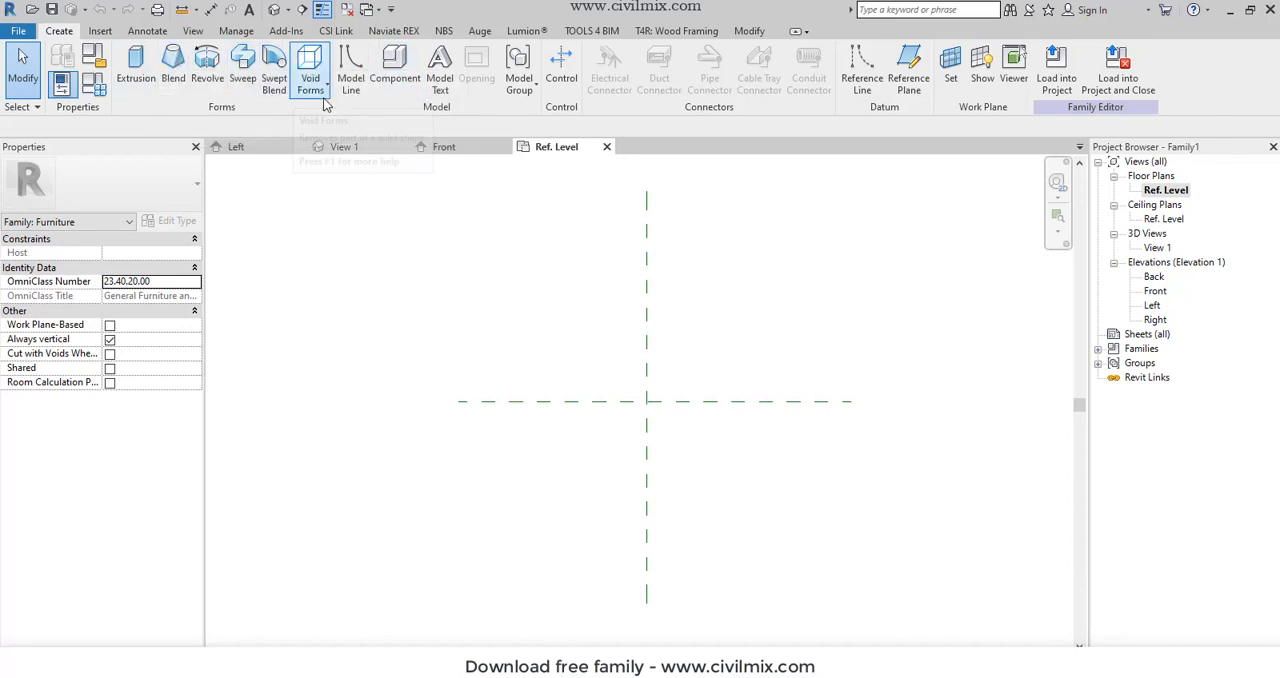
{"action": "left_click", "coordinate": [854, 70]}
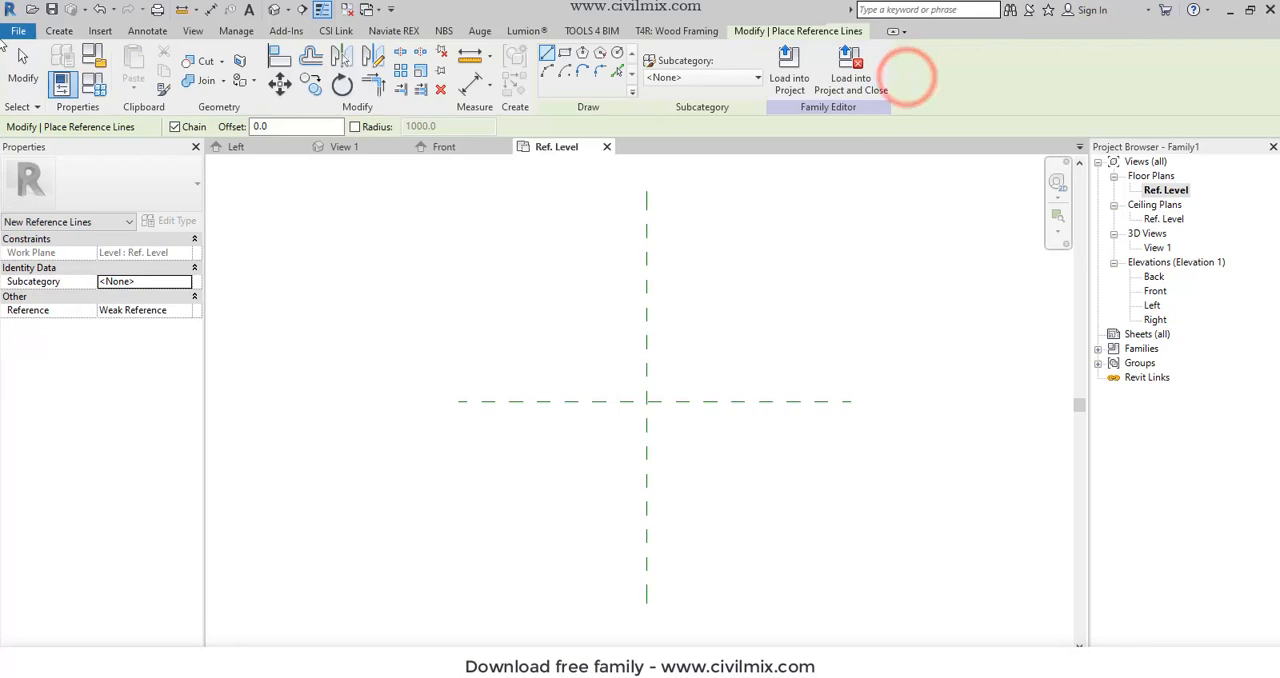
{"action": "left_click", "coordinate": [59, 30]}
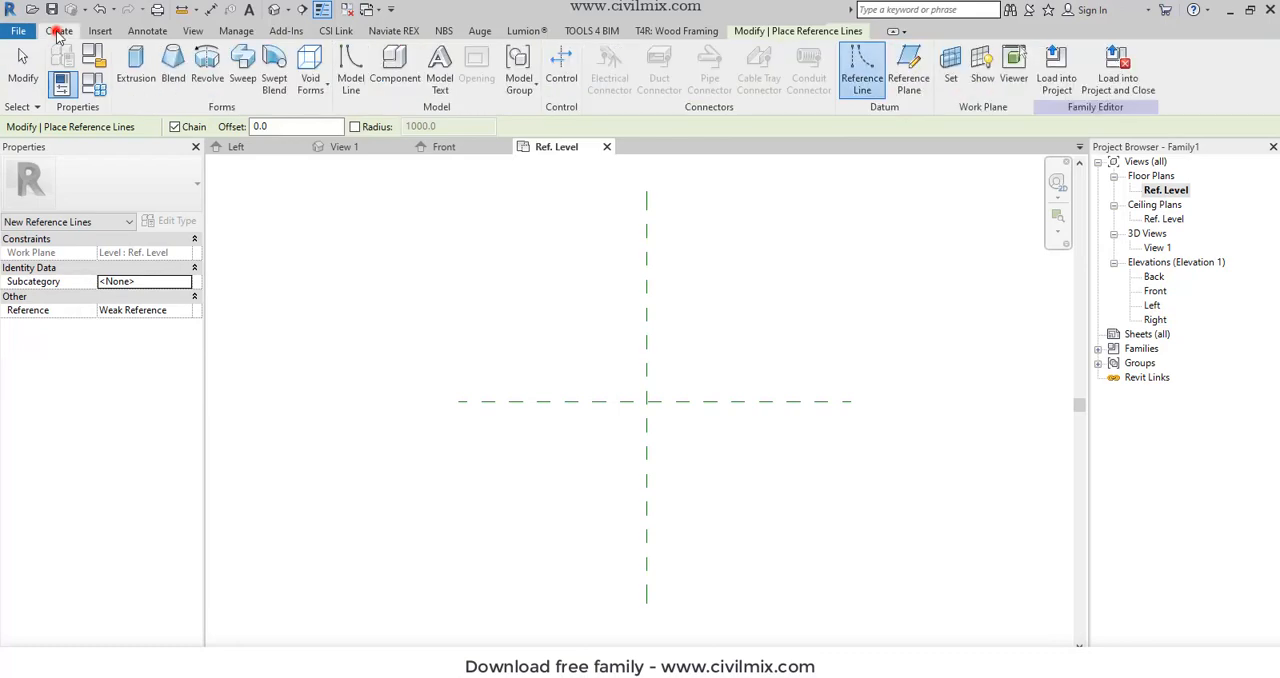
{"action": "left_click", "coordinate": [910, 70]}
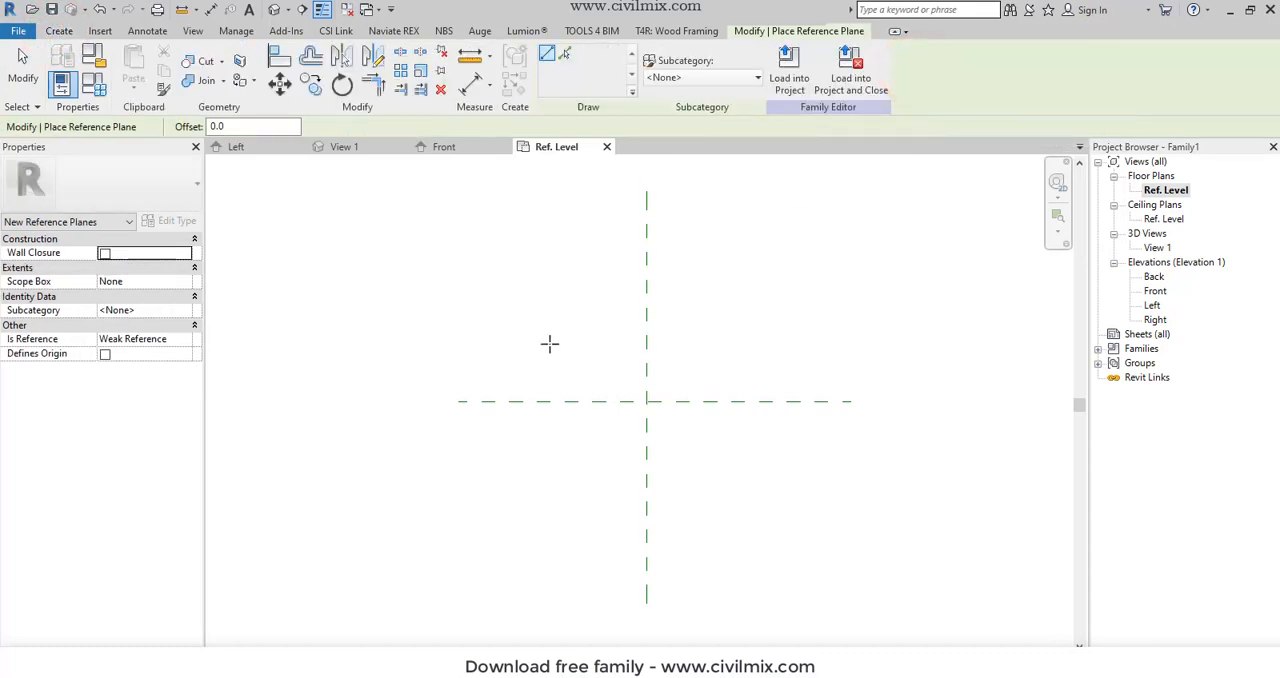
{"action": "left_click", "coordinate": [59, 30]}
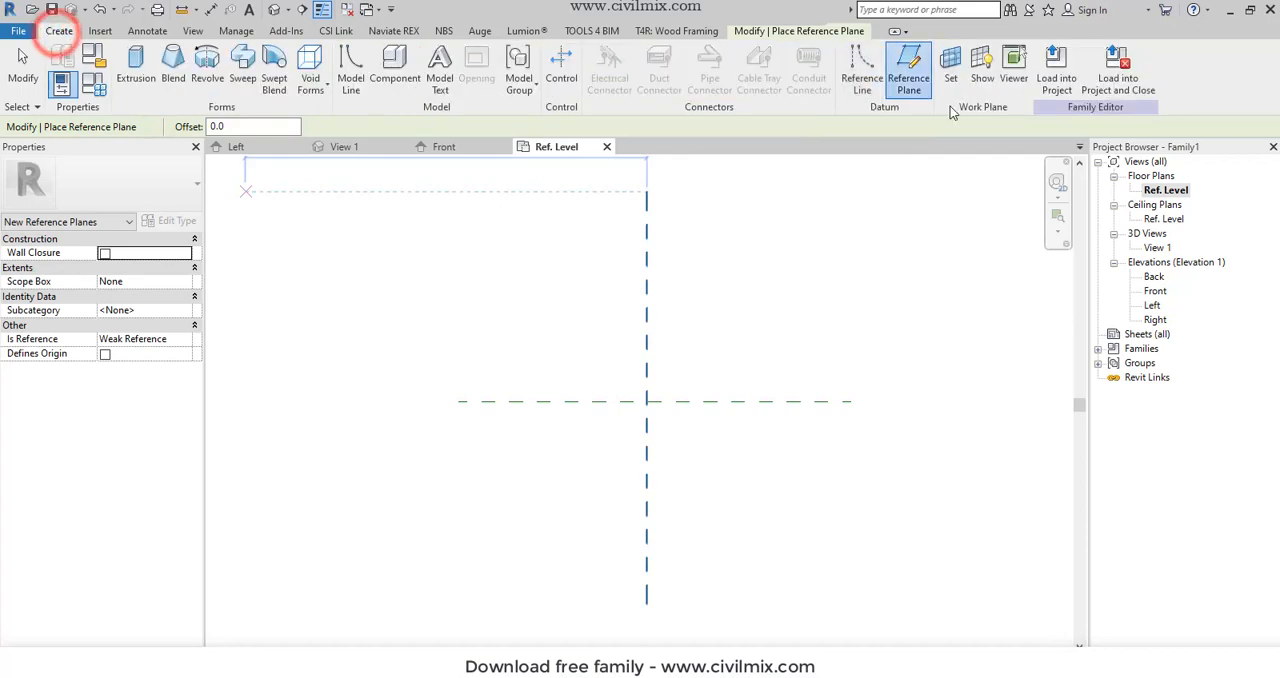
{"action": "left_click", "coordinate": [912, 82]}
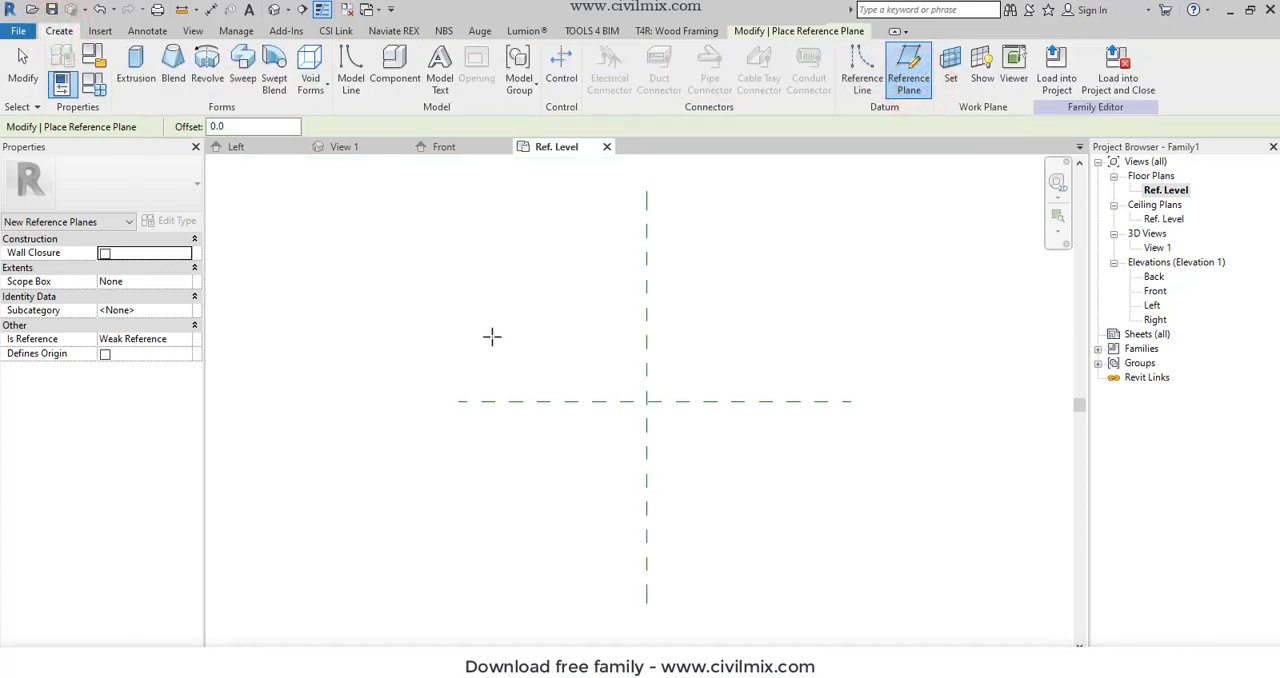
{"action": "key", "text": "Escape"}
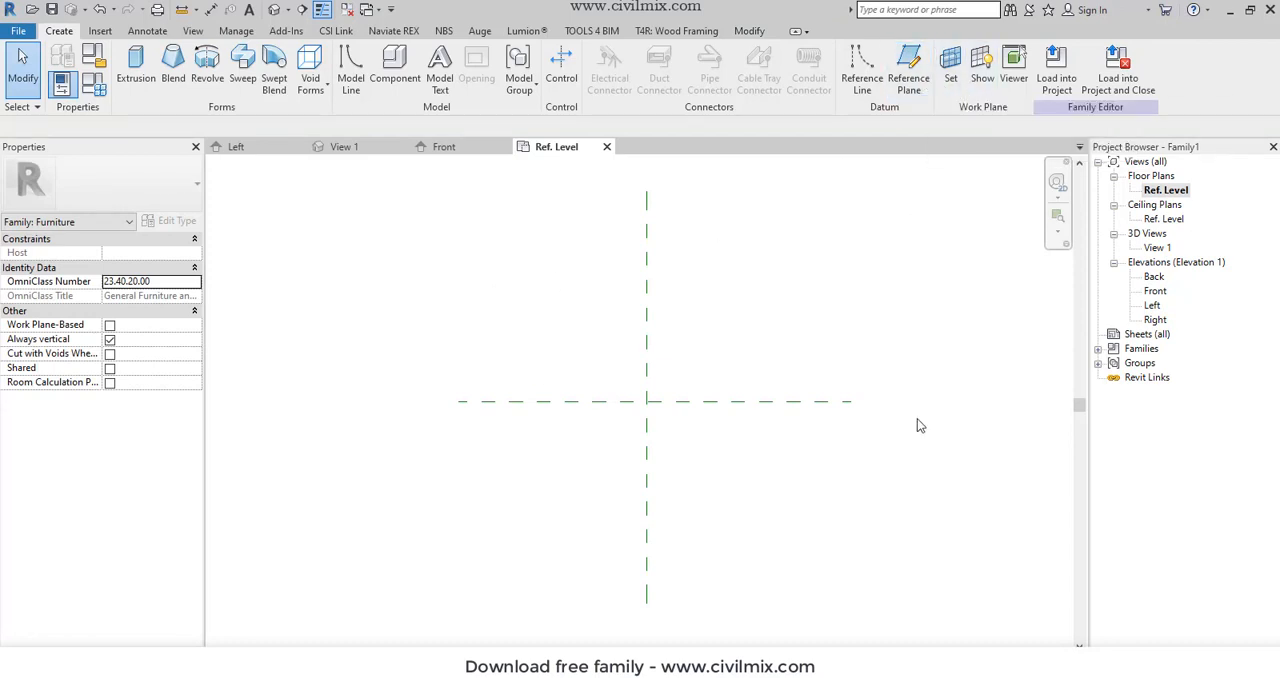
- Draw a horizontal reference plane about 1100 mm below the existing horizontal center plane, matching its extents
{"action": "left_click", "coordinate": [909, 78]}
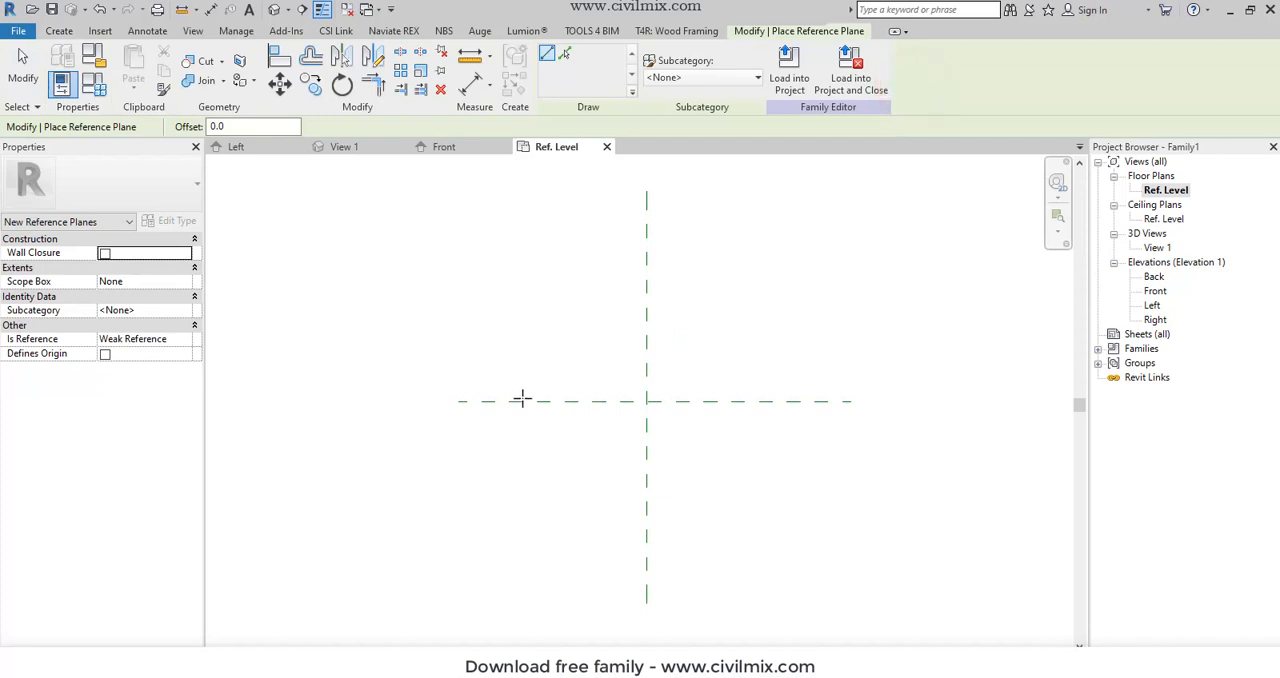
{"action": "left_click", "coordinate": [459, 557]}
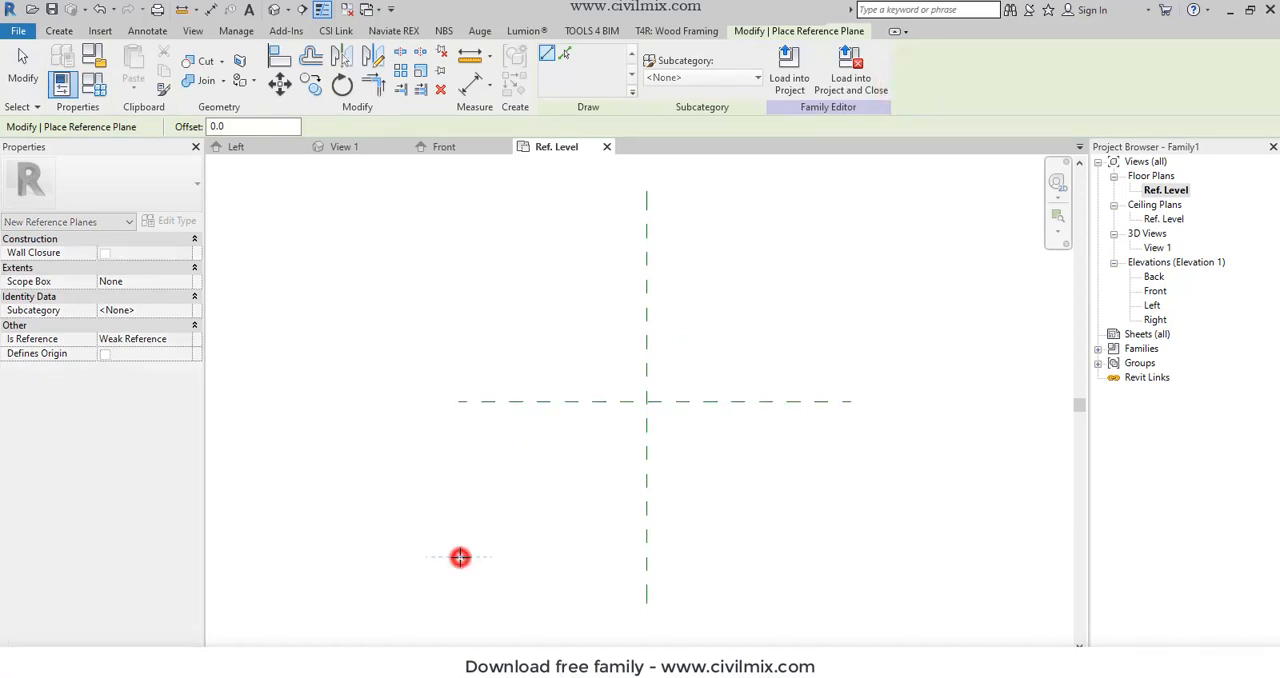
{"action": "left_click", "coordinate": [852, 553]}
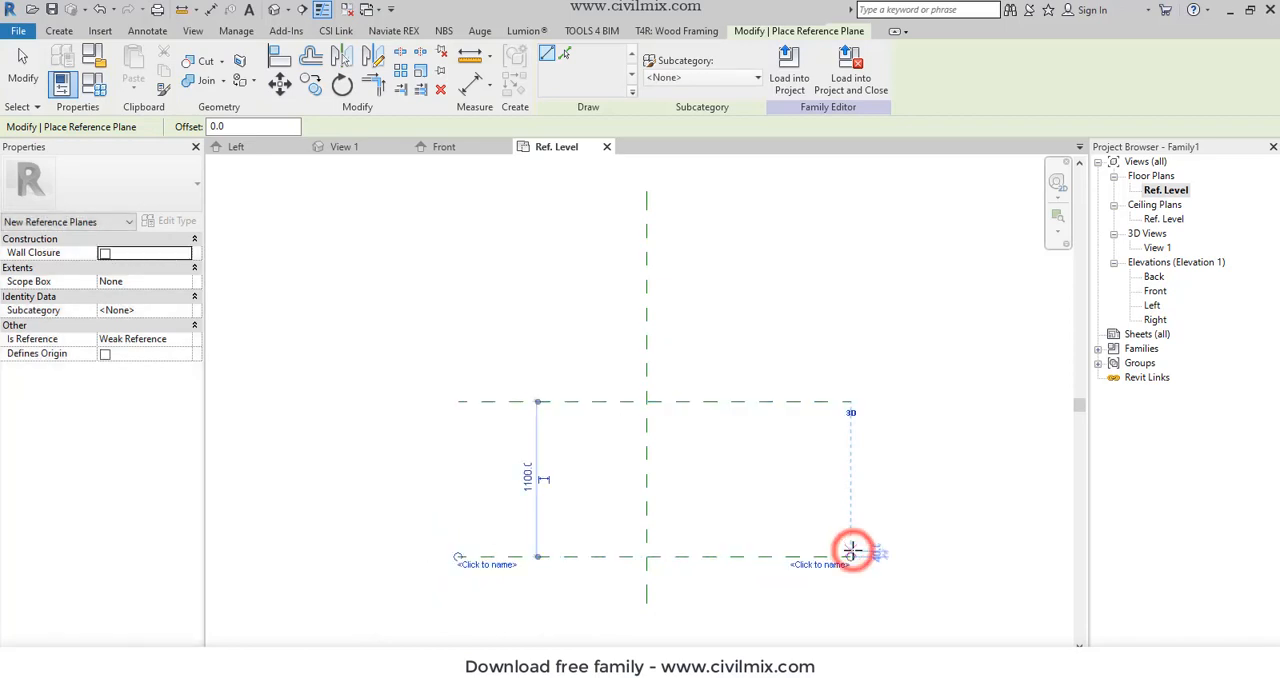
- Draw two vertical reference planes across both horizontal planes, about 756 mm left and 726 mm right of the center plane
{"action": "left_click", "coordinate": [540, 333]}
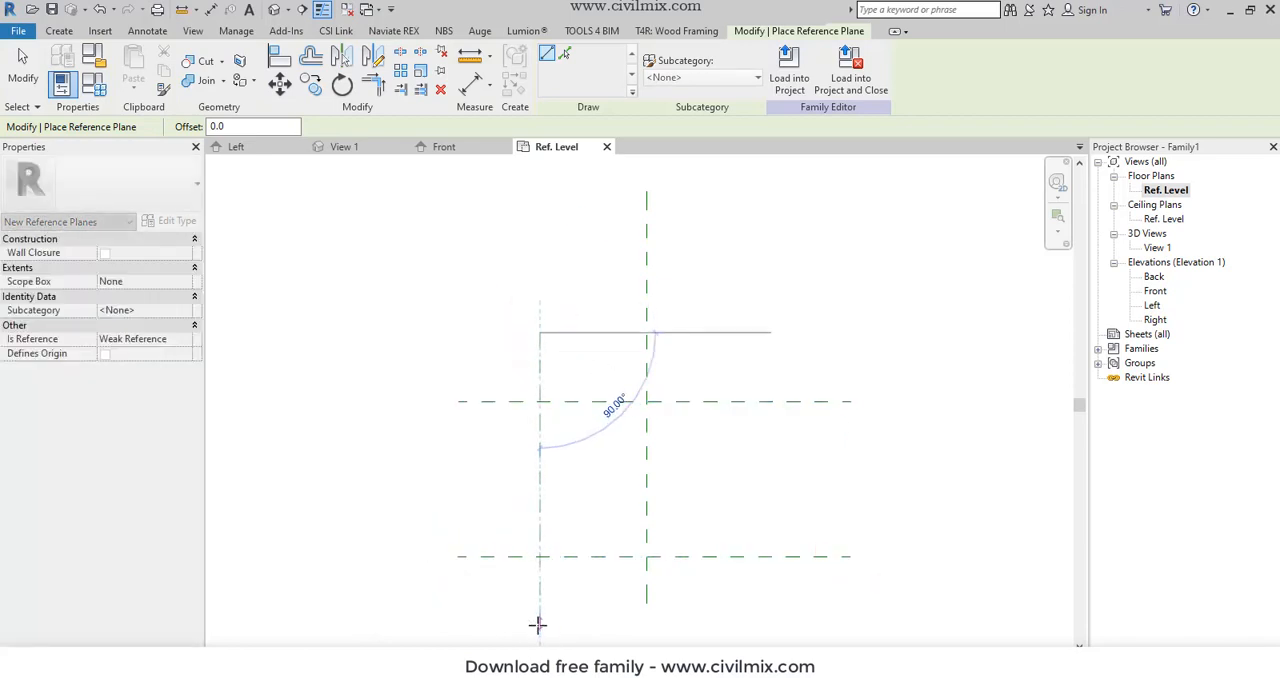
{"action": "left_click", "coordinate": [537, 622]}
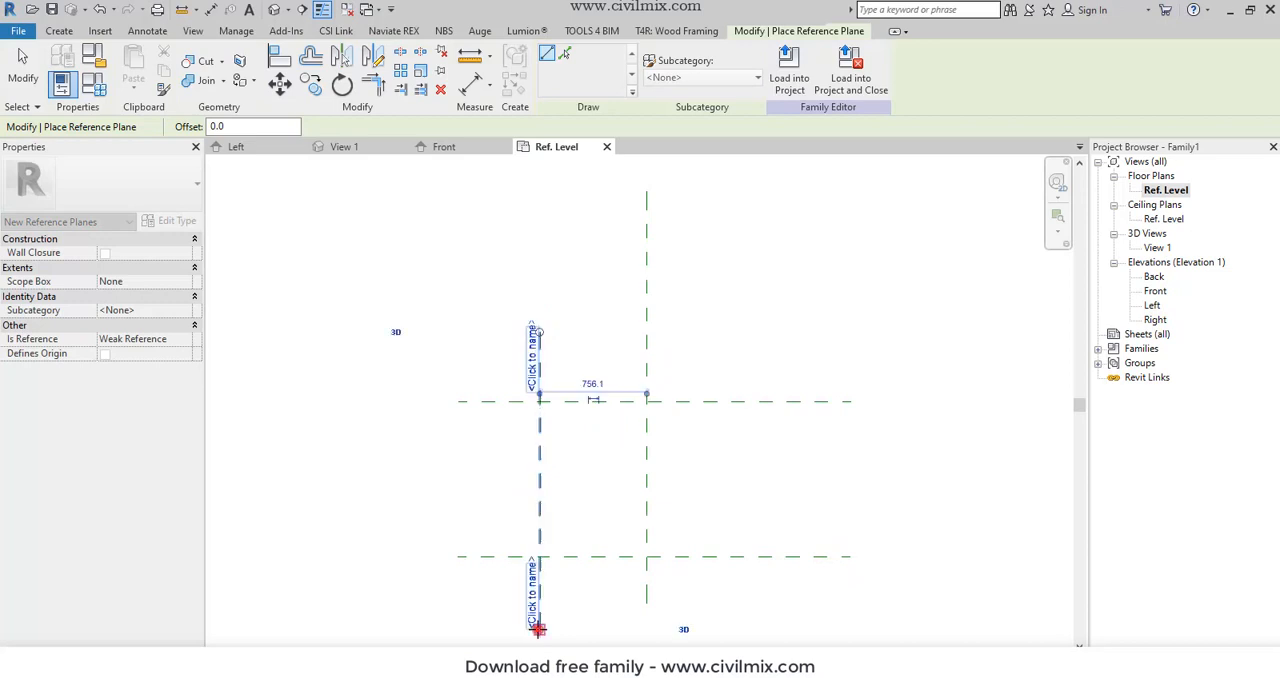
{"action": "left_click", "coordinate": [749, 349]}
{"action": "left_click", "coordinate": [750, 627]}
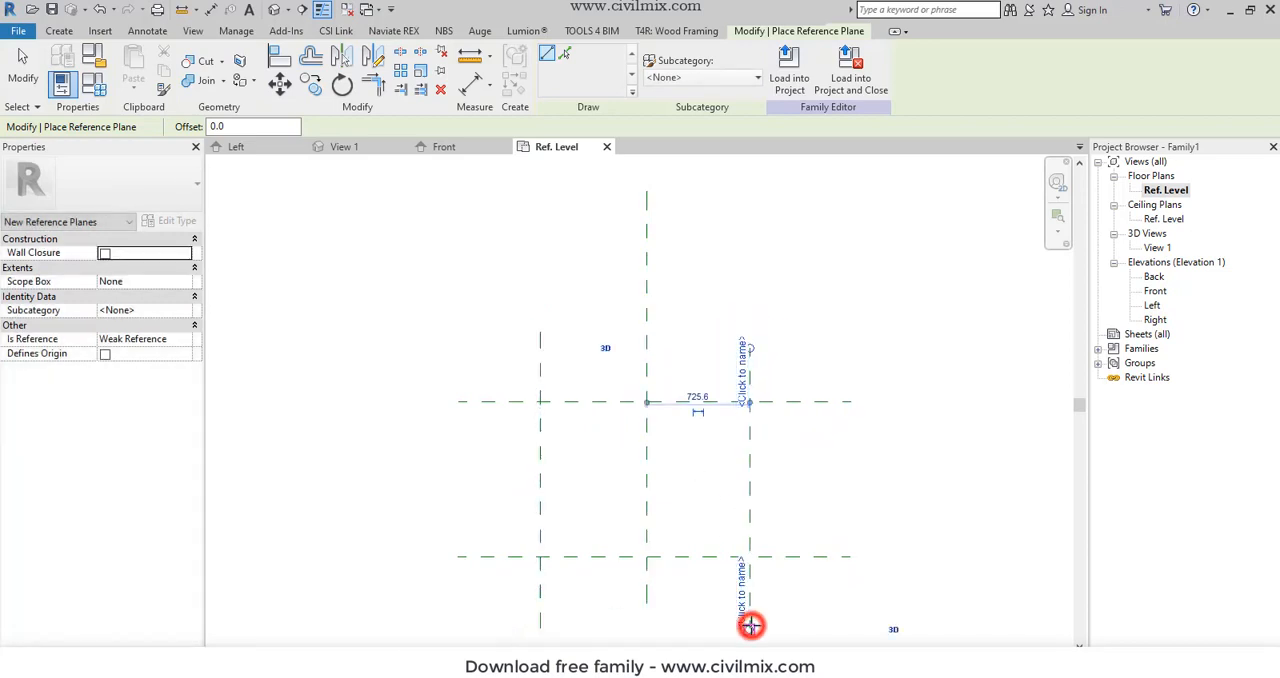
{"action": "scroll", "coordinate": [591, 543], "scroll_direction": "up", "scroll_amount": 2}
{"action": "key", "text": "Escape"}
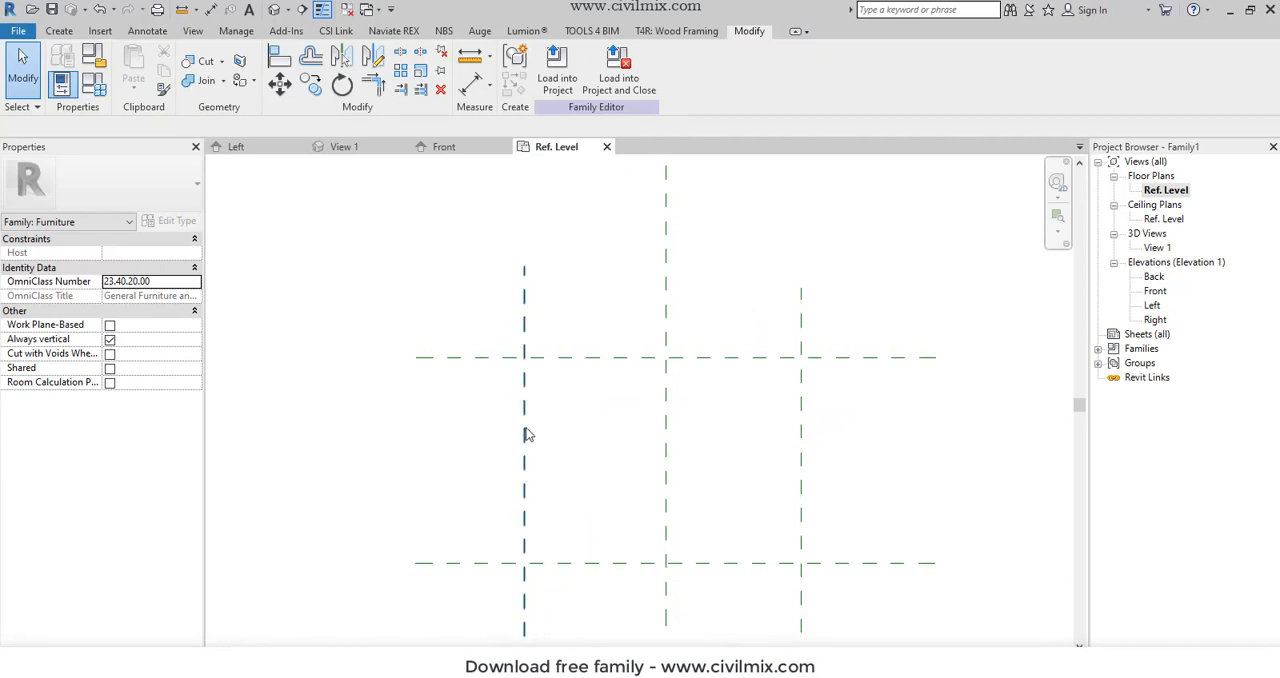
- Set the distance of the left and right vertical reference planes from the center plane to 925 mm each
{"action": "scroll", "coordinate": [566, 371], "scroll_direction": "down", "scroll_amount": 3}
{"action": "scroll", "coordinate": [533, 393], "scroll_direction": "up", "scroll_amount": 2}
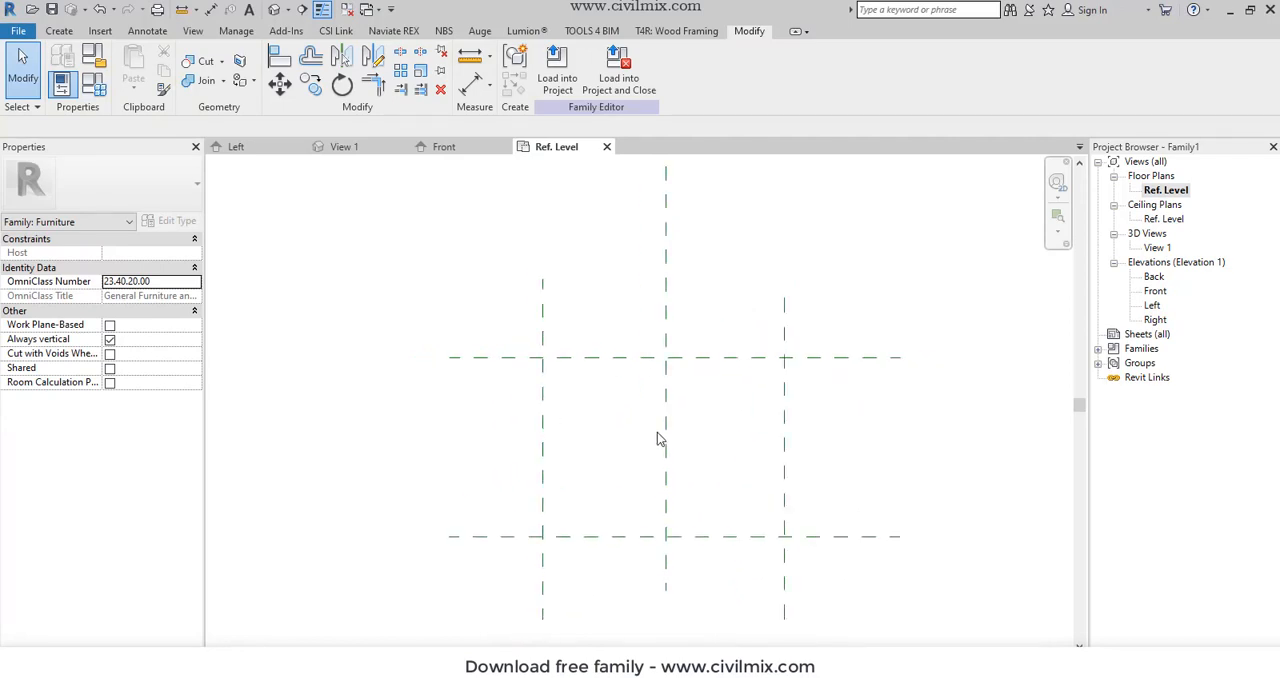
{"action": "left_click", "coordinate": [543, 405]}
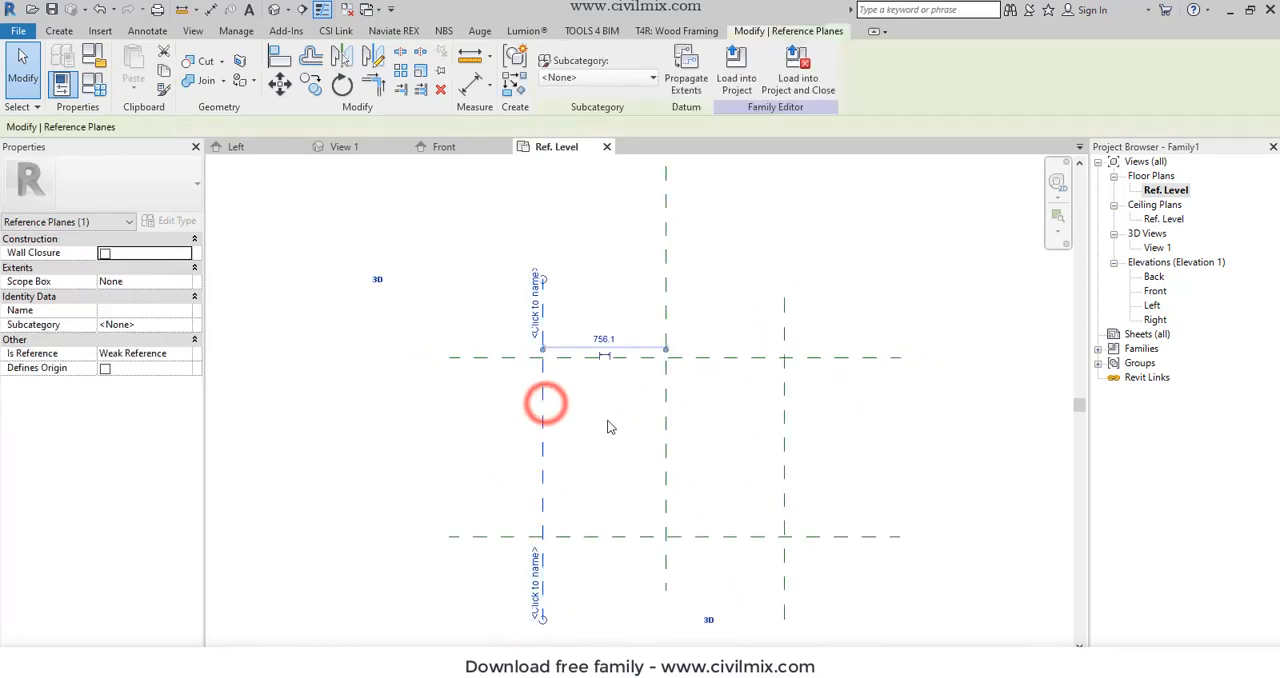
{"action": "left_click", "coordinate": [605, 337]}
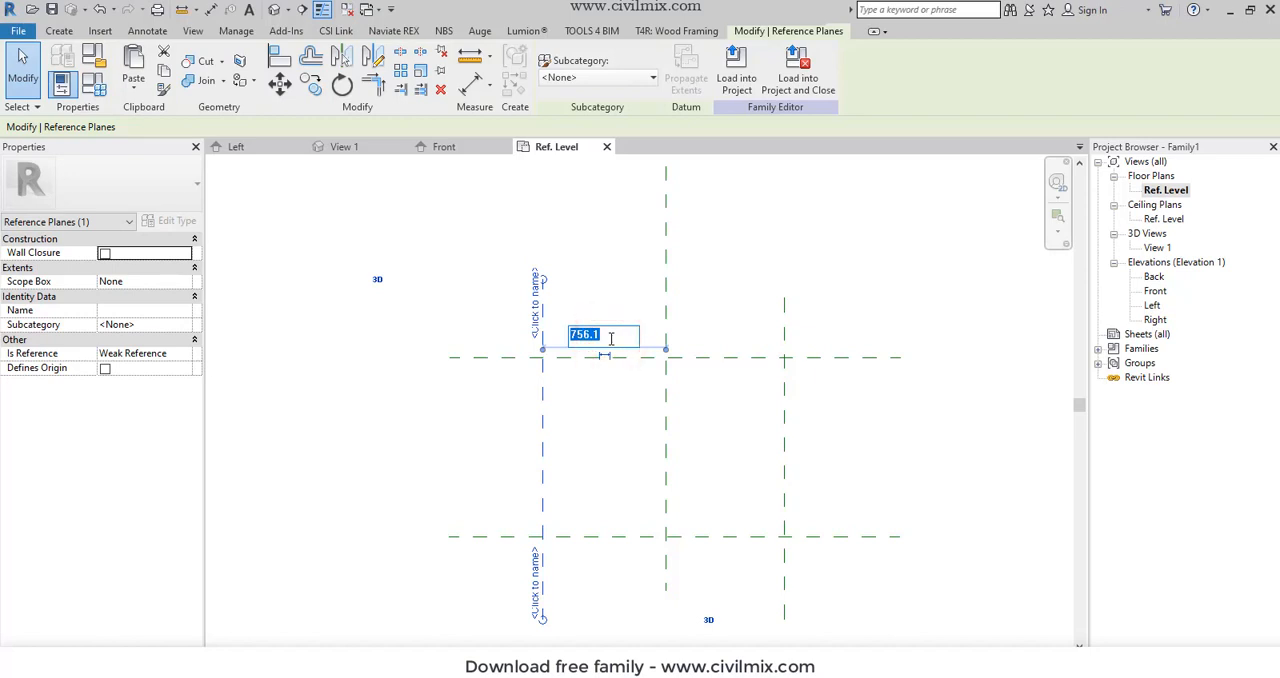
{"action": "key", "text": "Return"}
{"action": "left_click", "coordinate": [784, 329]}
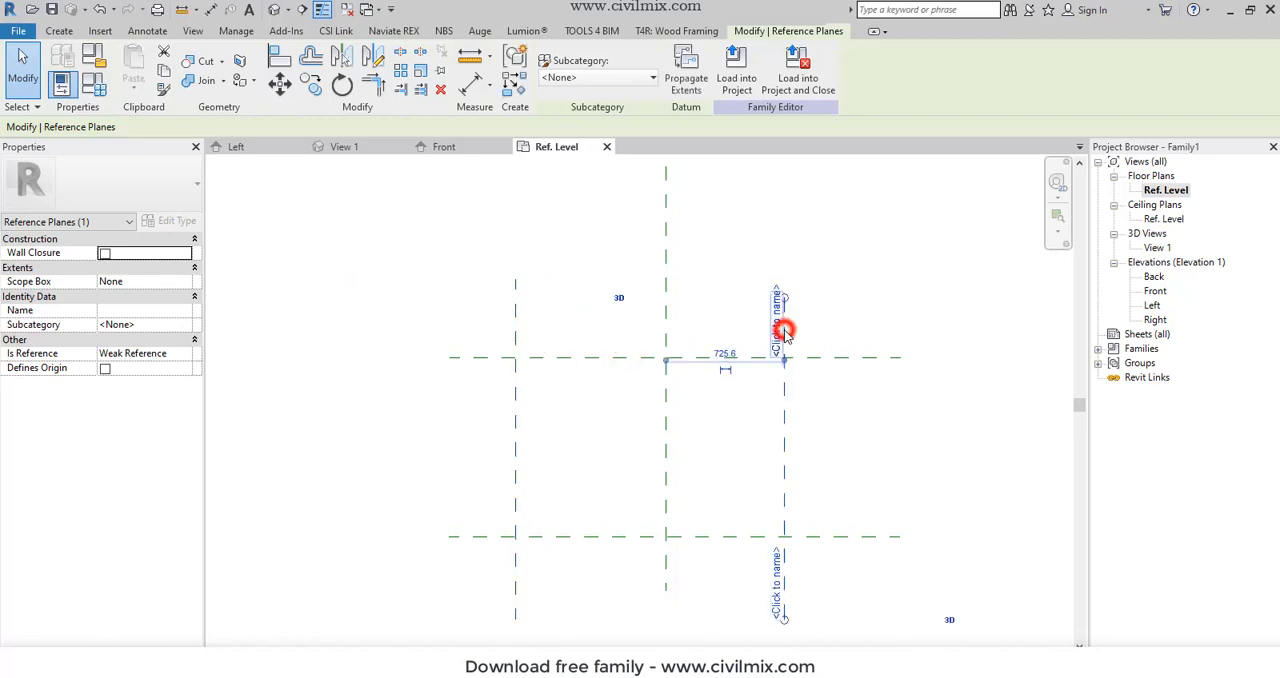
{"action": "left_click", "coordinate": [726, 354]}
{"action": "type", "text": "925"}
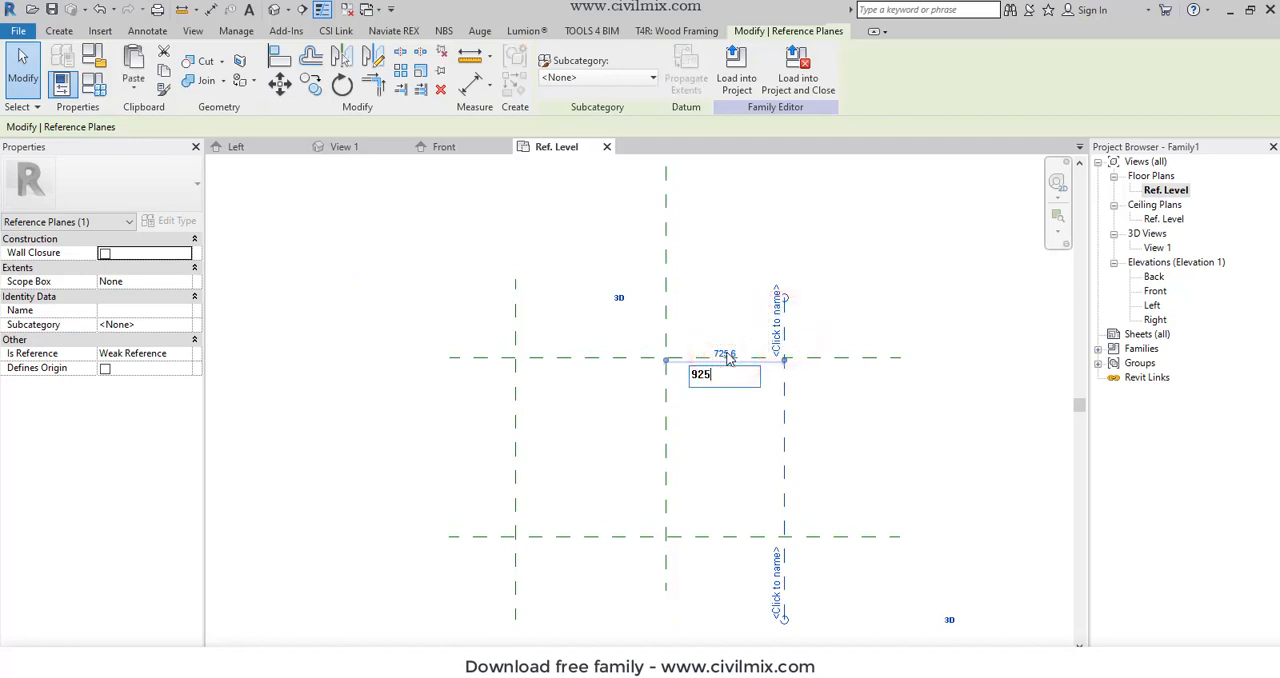
{"action": "key", "text": "Return"}
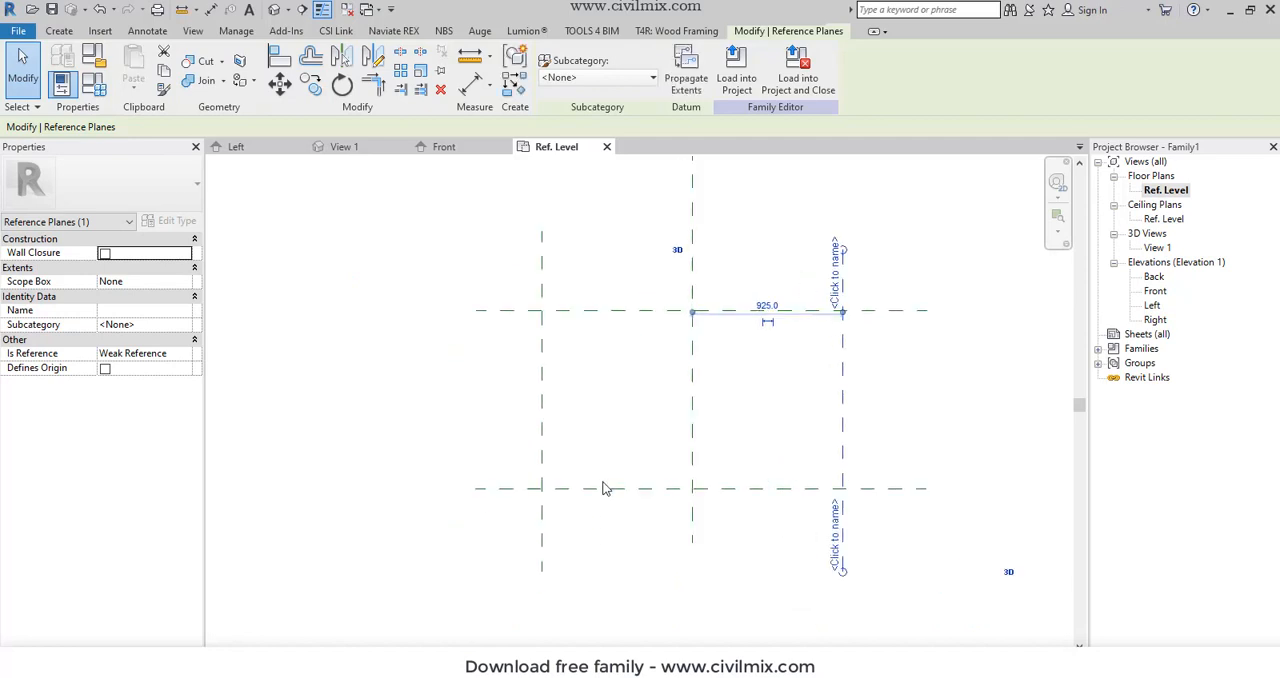
- Set the distance between the lower horizontal reference plane and the horizontal center plane to 2200 mm
{"action": "left_click", "coordinate": [602, 489]}
{"action": "scroll", "coordinate": [576, 407], "scroll_direction": "down", "scroll_amount": 1}
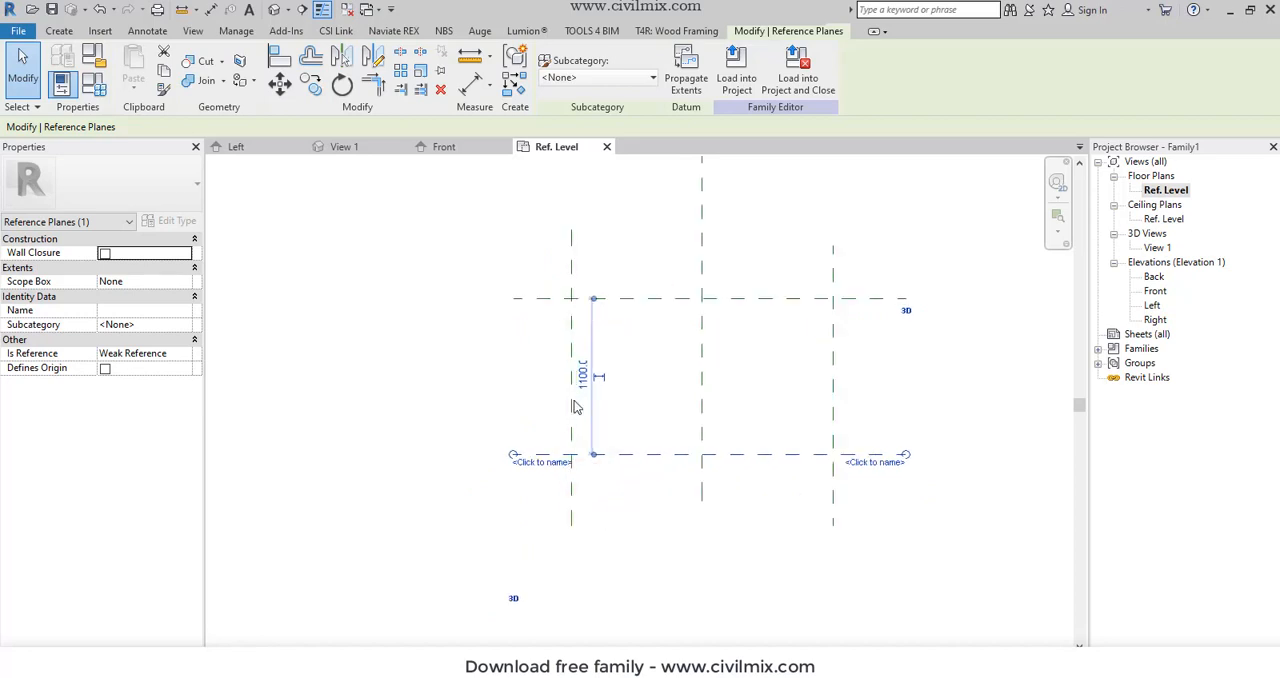
{"action": "left_click", "coordinate": [582, 378]}
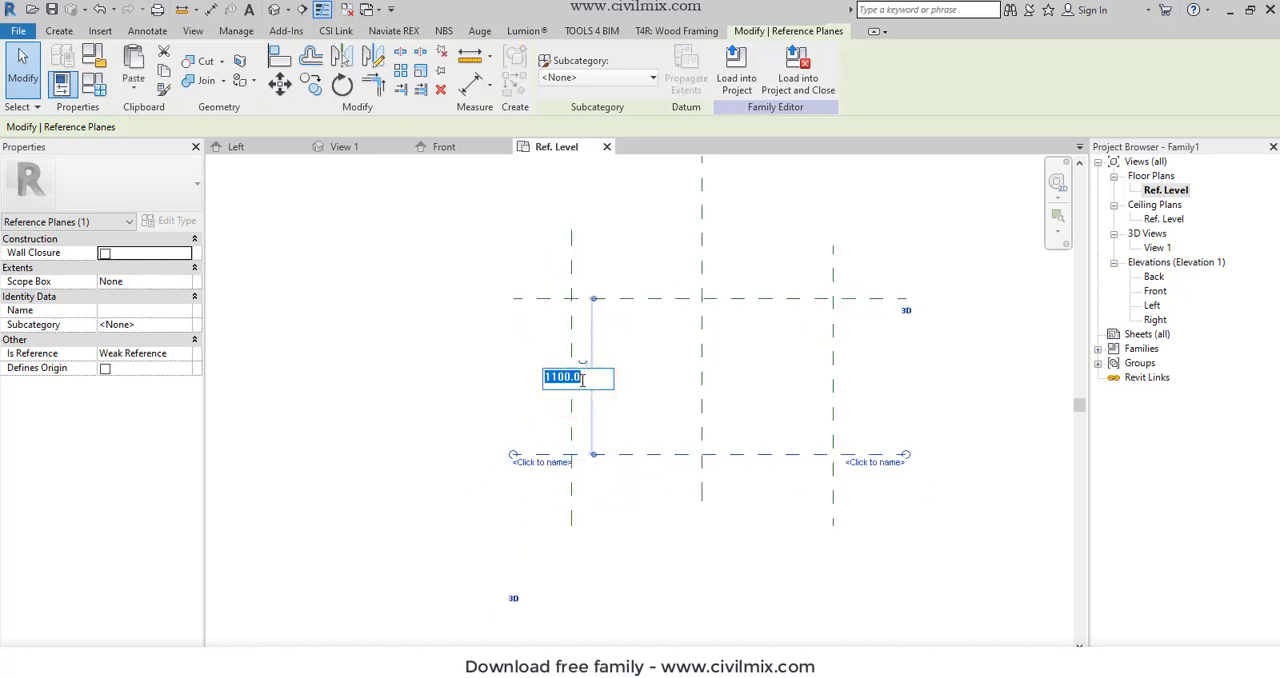
{"action": "type", "text": "22"}
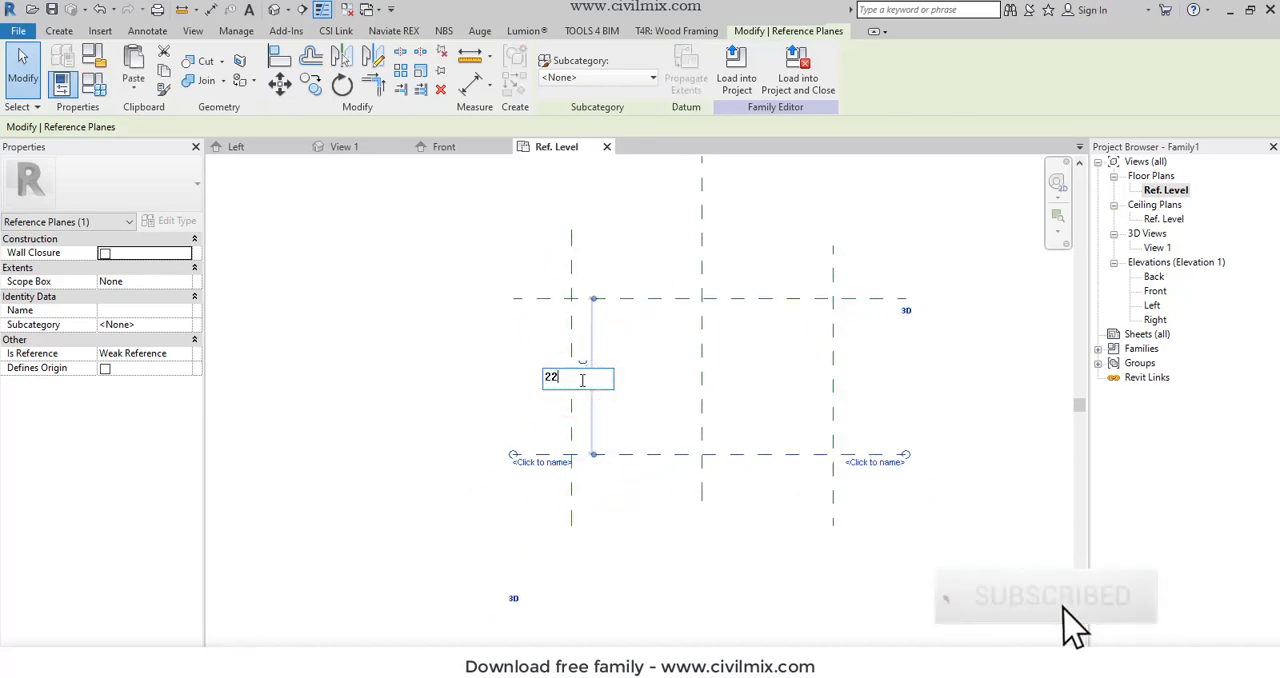
{"action": "type", "text": "00"}
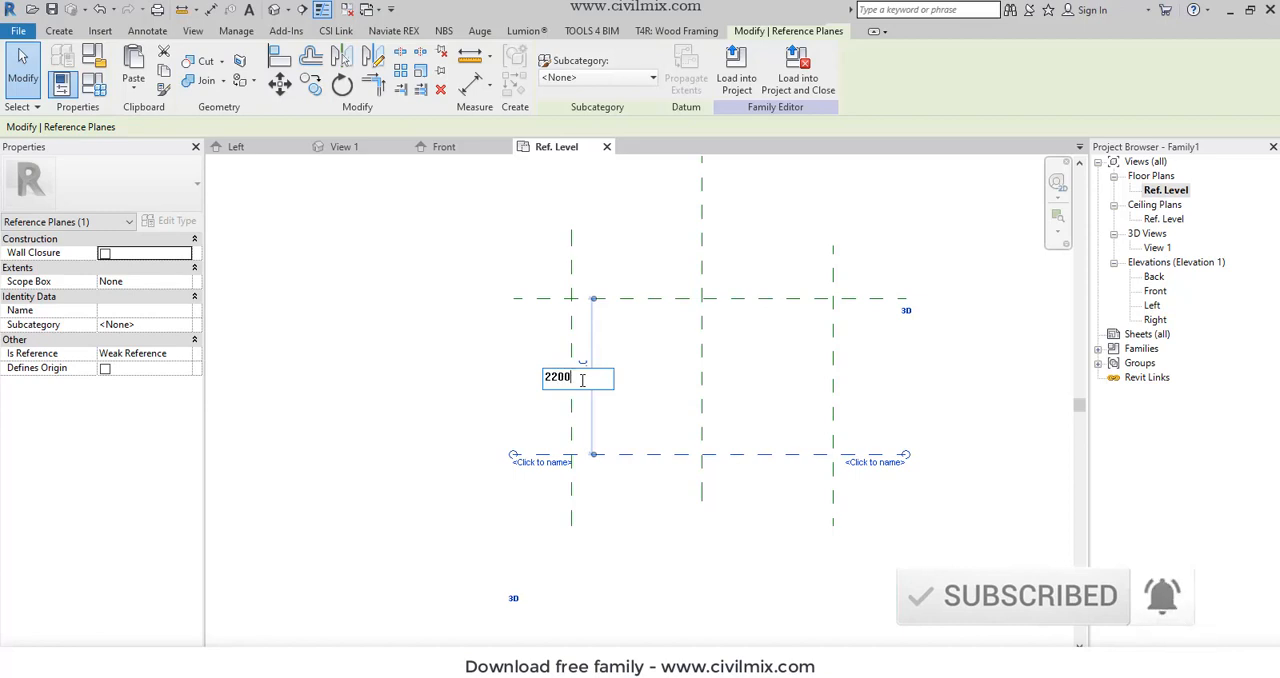
{"action": "key", "text": "Return"}
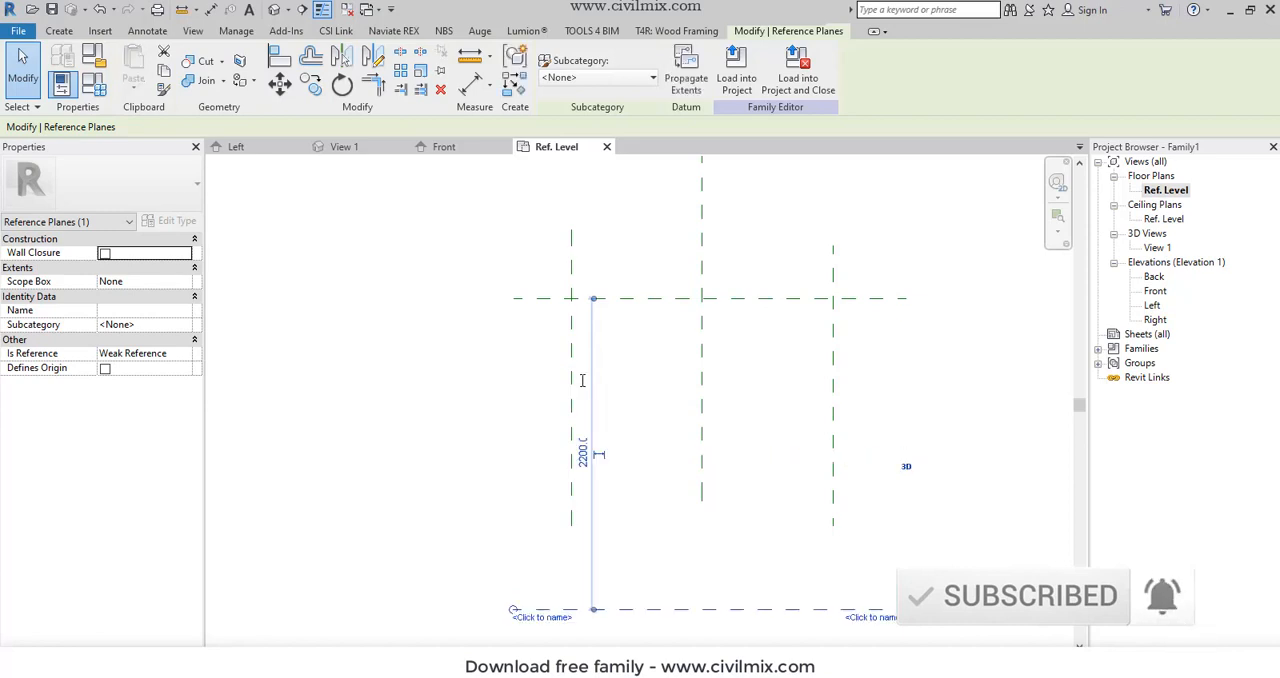
{"action": "left_click", "coordinate": [703, 425]}
{"action": "left_click", "coordinate": [701, 496]}
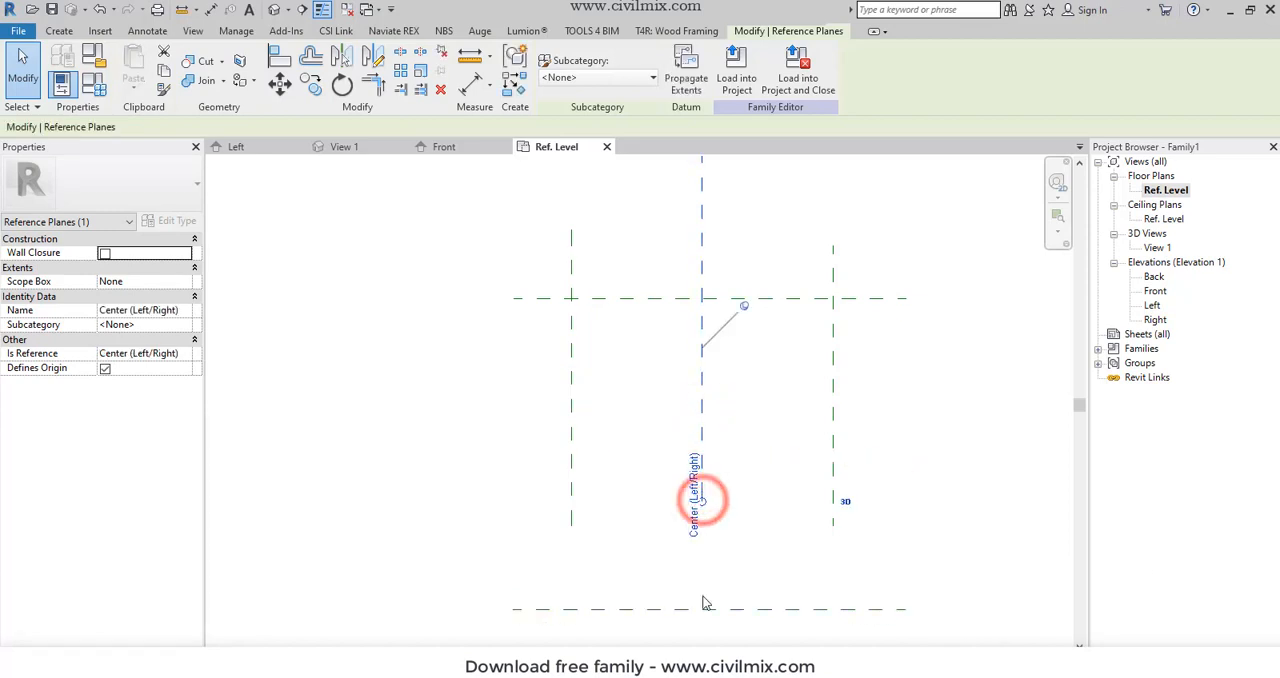
{"action": "left_click", "coordinate": [702, 504]}
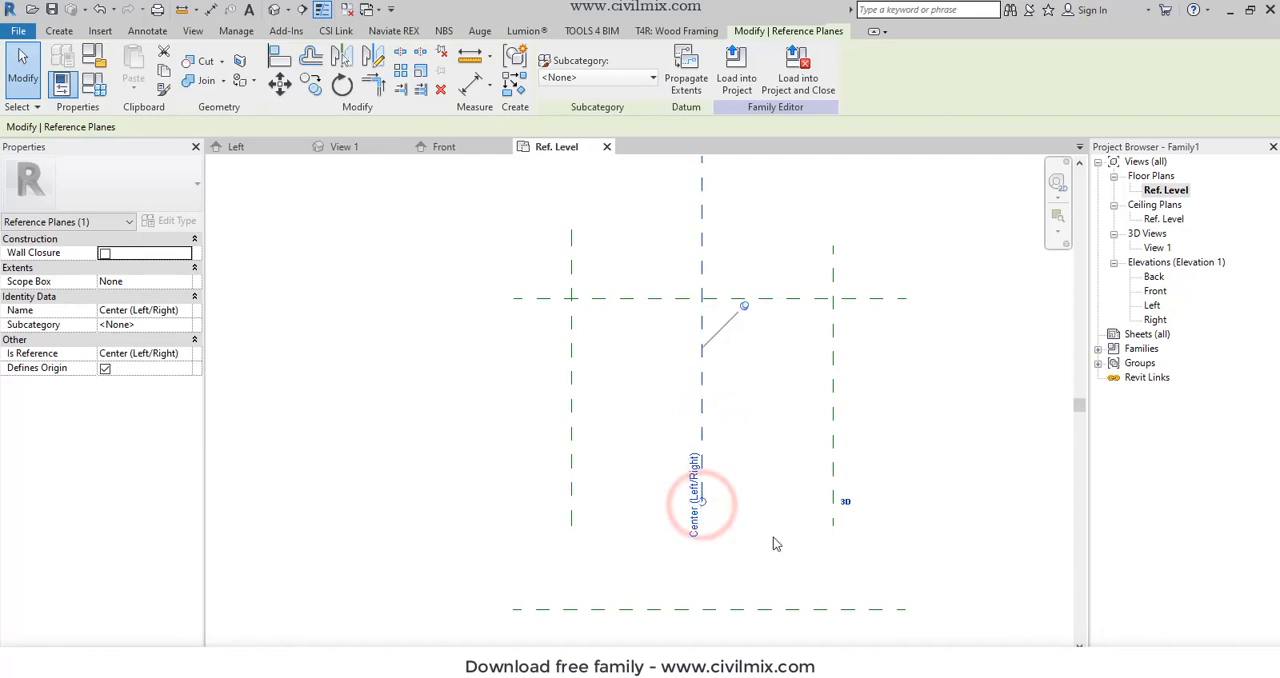
{"action": "left_click", "coordinate": [771, 535]}
- Extend the lower ends of the right and left vertical reference planes slightly past the lower horizontal plane
{"action": "left_click", "coordinate": [832, 486]}
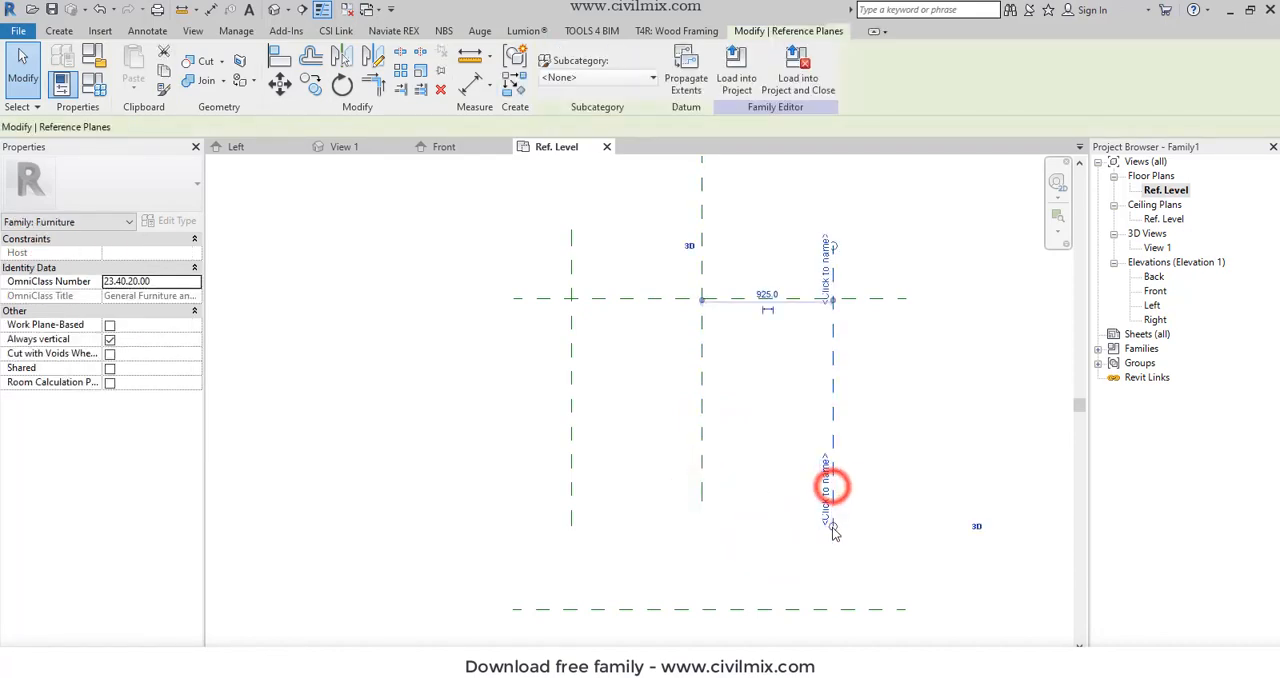
{"action": "left_click_drag", "start_coordinate": [832, 526], "coordinate": [832, 624]}
{"action": "left_click", "coordinate": [565, 441]}
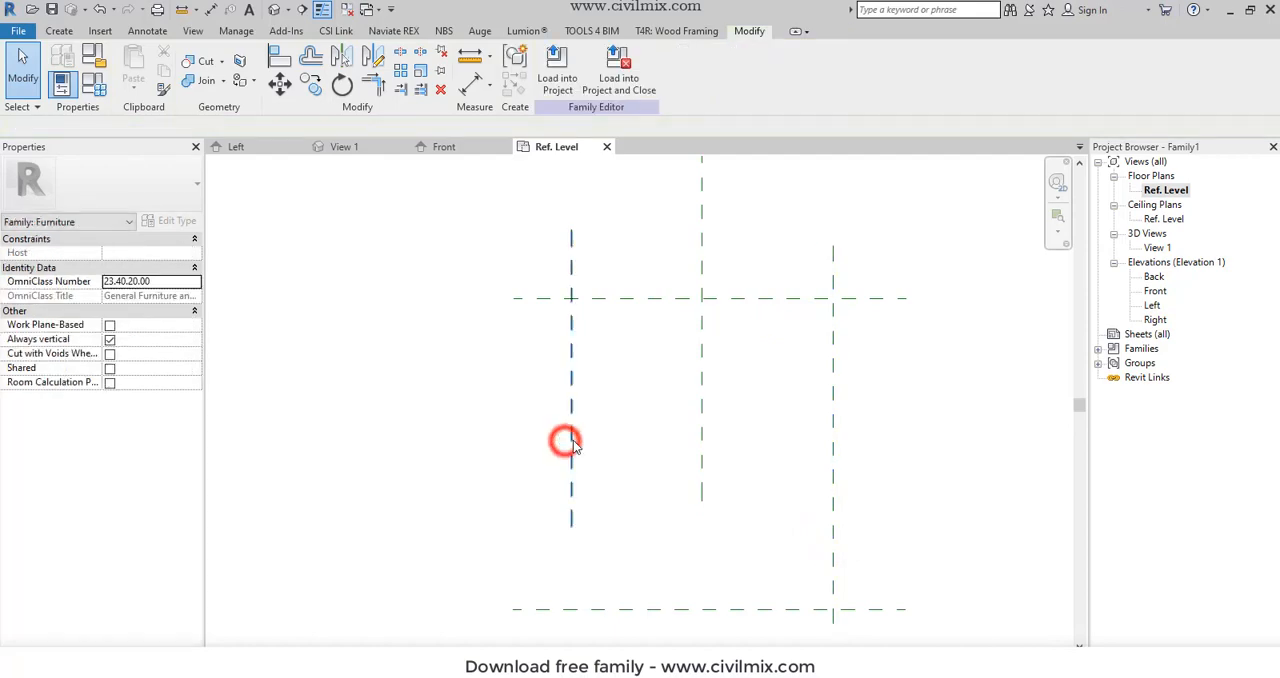
{"action": "left_click", "coordinate": [572, 438]}
{"action": "left_click_drag", "start_coordinate": [571, 526], "coordinate": [570, 628]}
{"action": "left_click", "coordinate": [468, 509]}
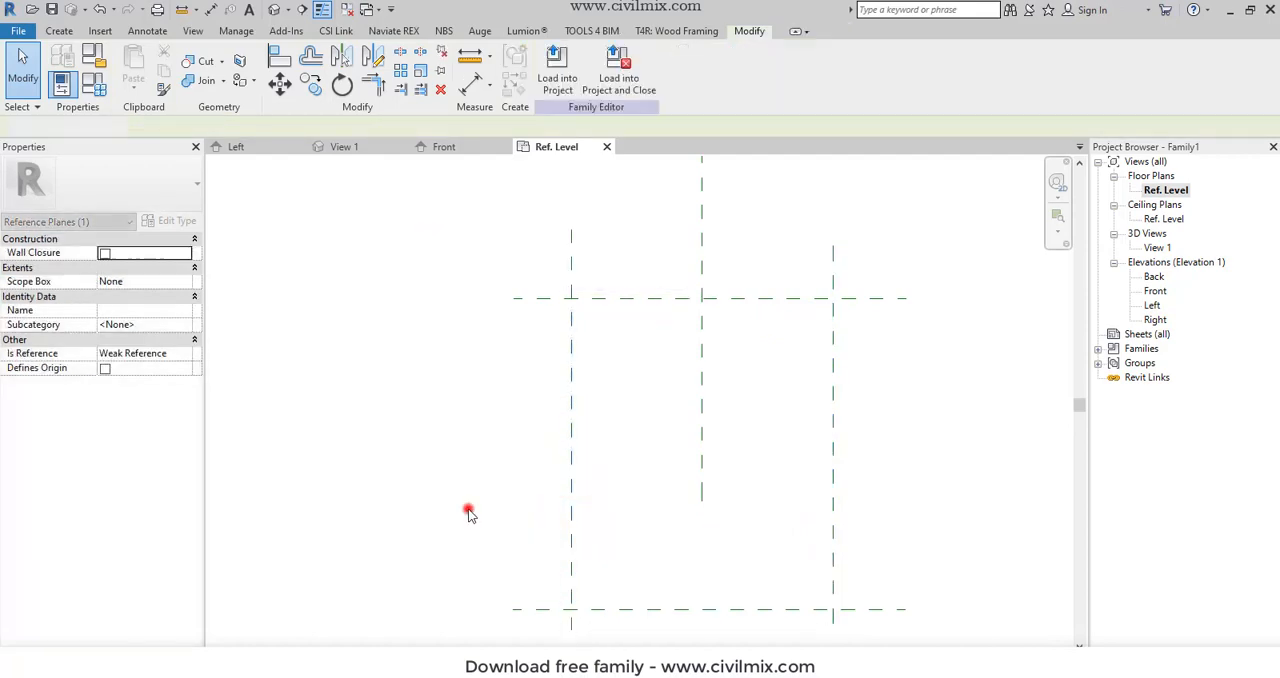
{"action": "scroll", "coordinate": [593, 421], "scroll_direction": "down", "scroll_amount": 1}
{"action": "scroll", "coordinate": [592, 370], "scroll_direction": "up", "scroll_amount": 1}
{"action": "scroll", "coordinate": [653, 350], "scroll_direction": "down", "scroll_amount": 3}
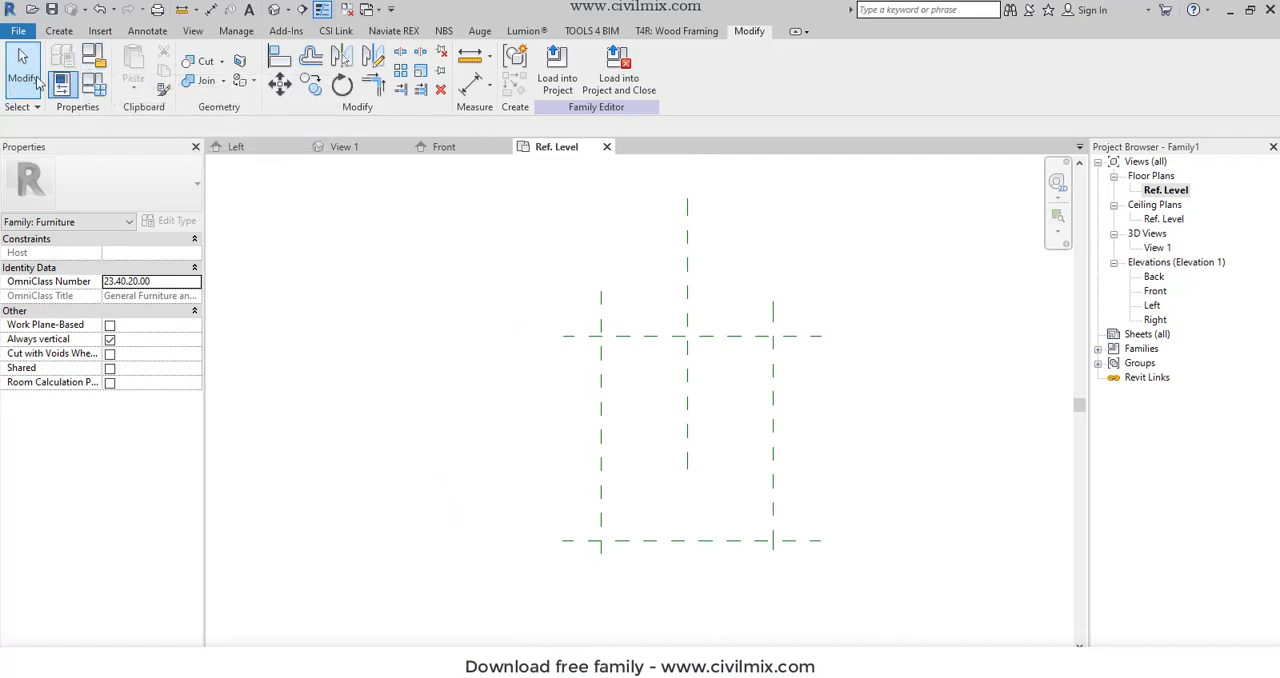
{"action": "left_click", "coordinate": [57, 31]}
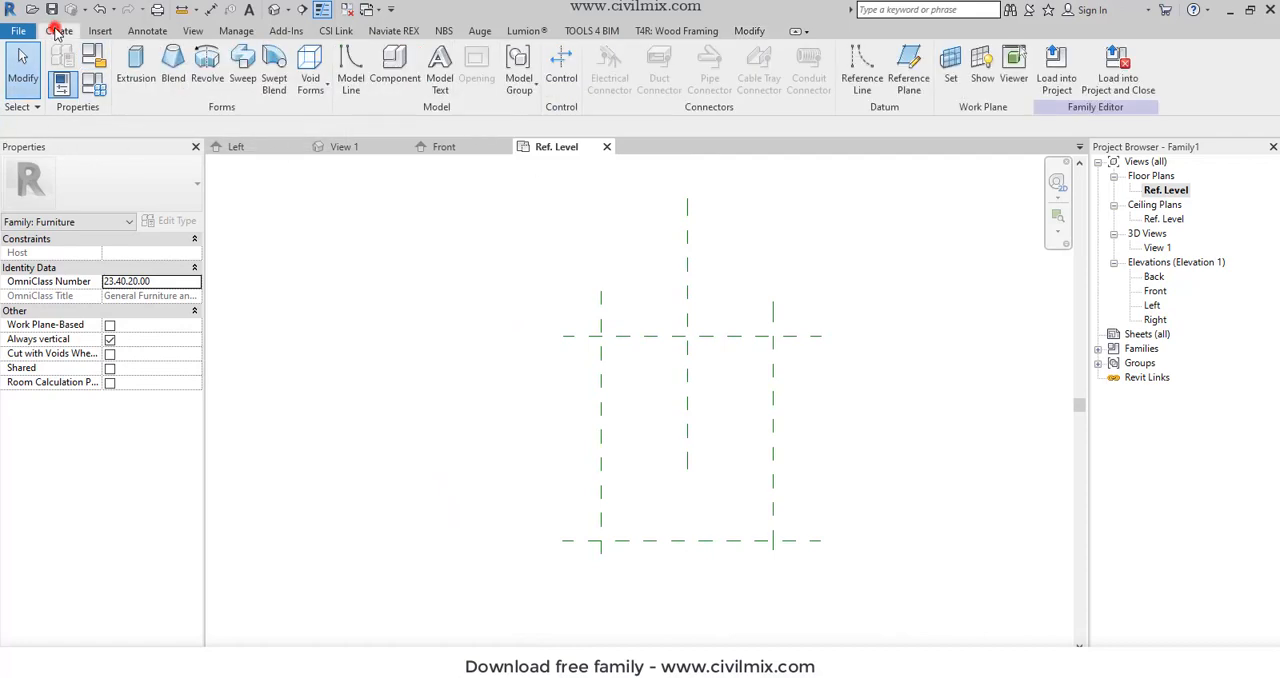
{"action": "left_click", "coordinate": [137, 62]}
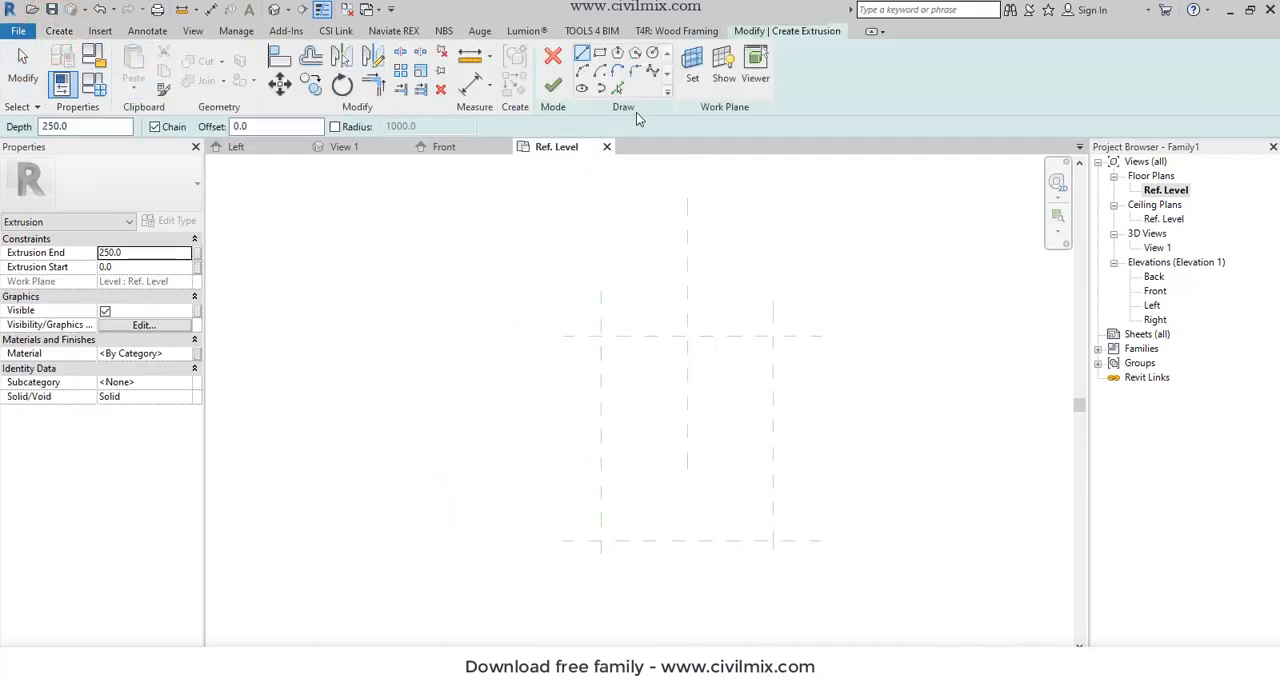
{"action": "left_click", "coordinate": [553, 57]}
- Open the Front elevation and draw a horizontal reference plane about 258 mm above Ref. Level, across the three vertical planes
{"action": "double_click", "coordinate": [1153, 290]}
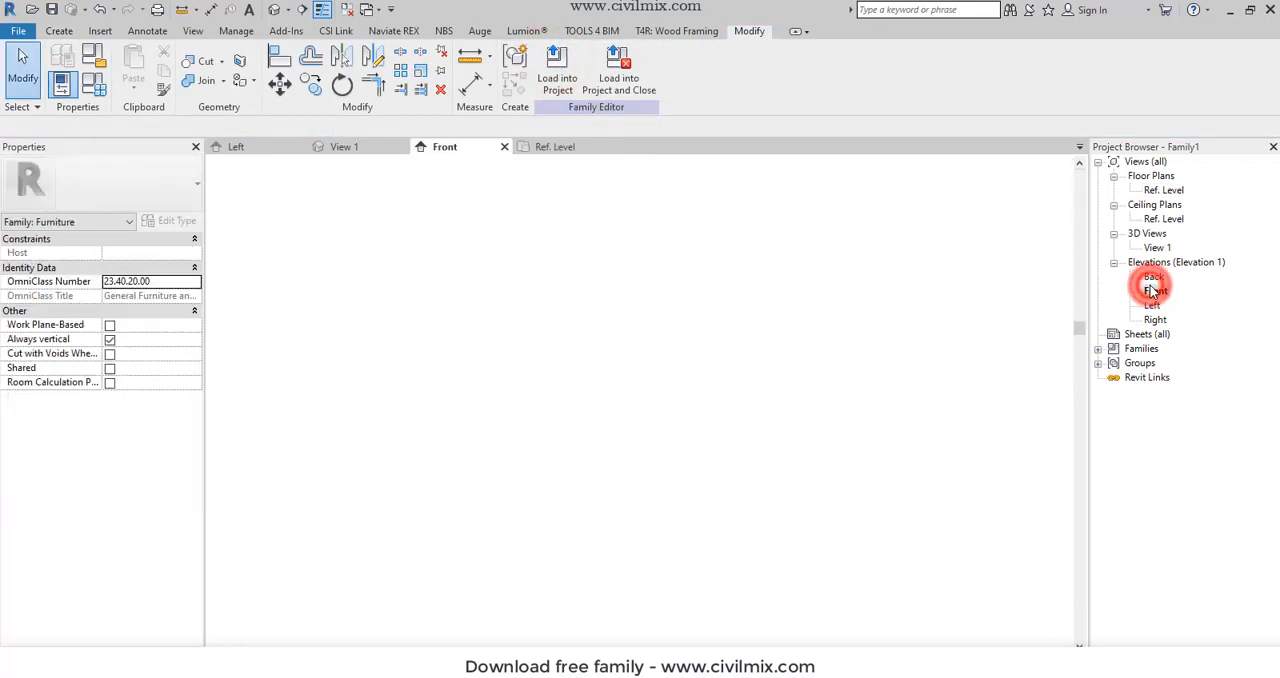
{"action": "scroll", "coordinate": [734, 403], "scroll_direction": "down", "scroll_amount": 3}
{"action": "scroll", "coordinate": [663, 543], "scroll_direction": "up", "scroll_amount": 3}
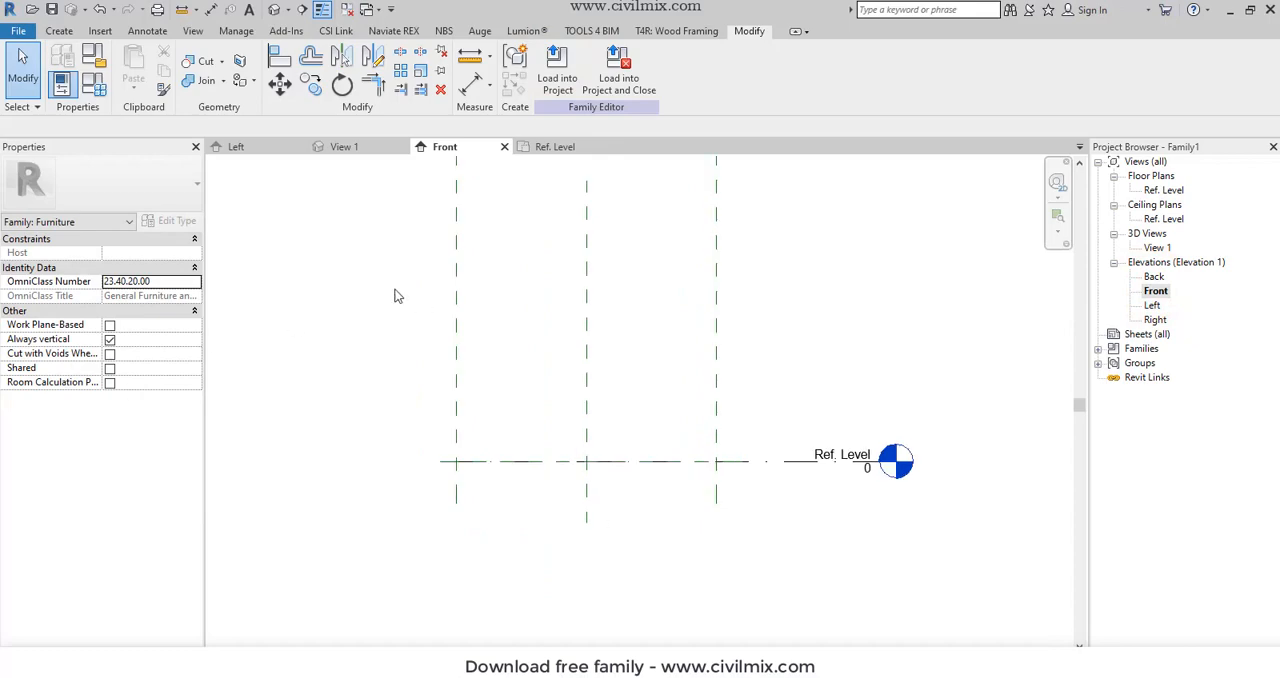
{"action": "left_click", "coordinate": [59, 31]}
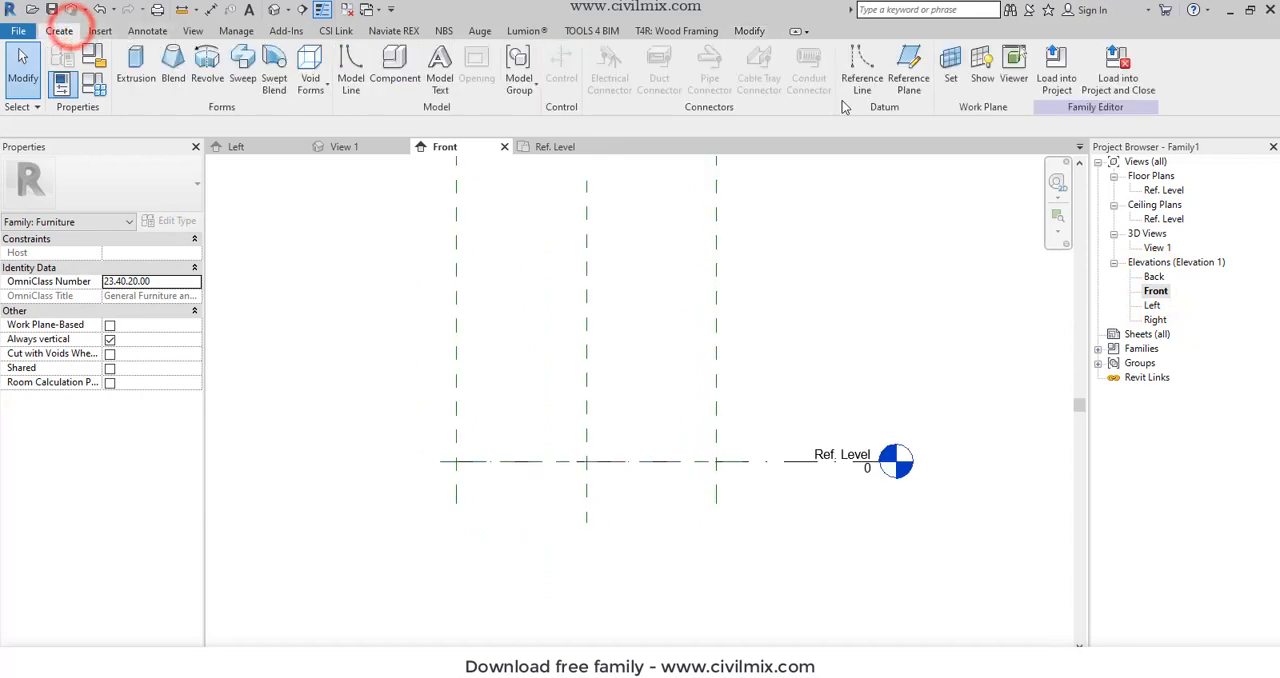
{"action": "left_click", "coordinate": [895, 66]}
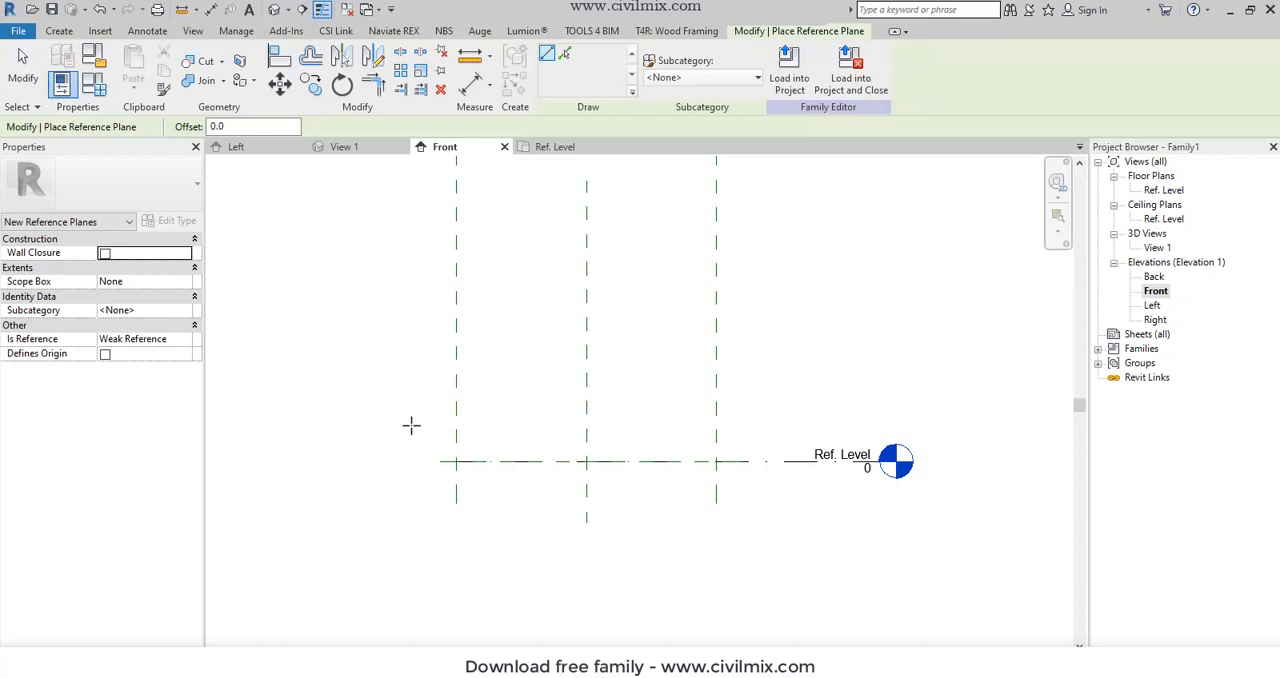
{"action": "left_click", "coordinate": [410, 426]}
{"action": "left_click", "coordinate": [971, 418]}
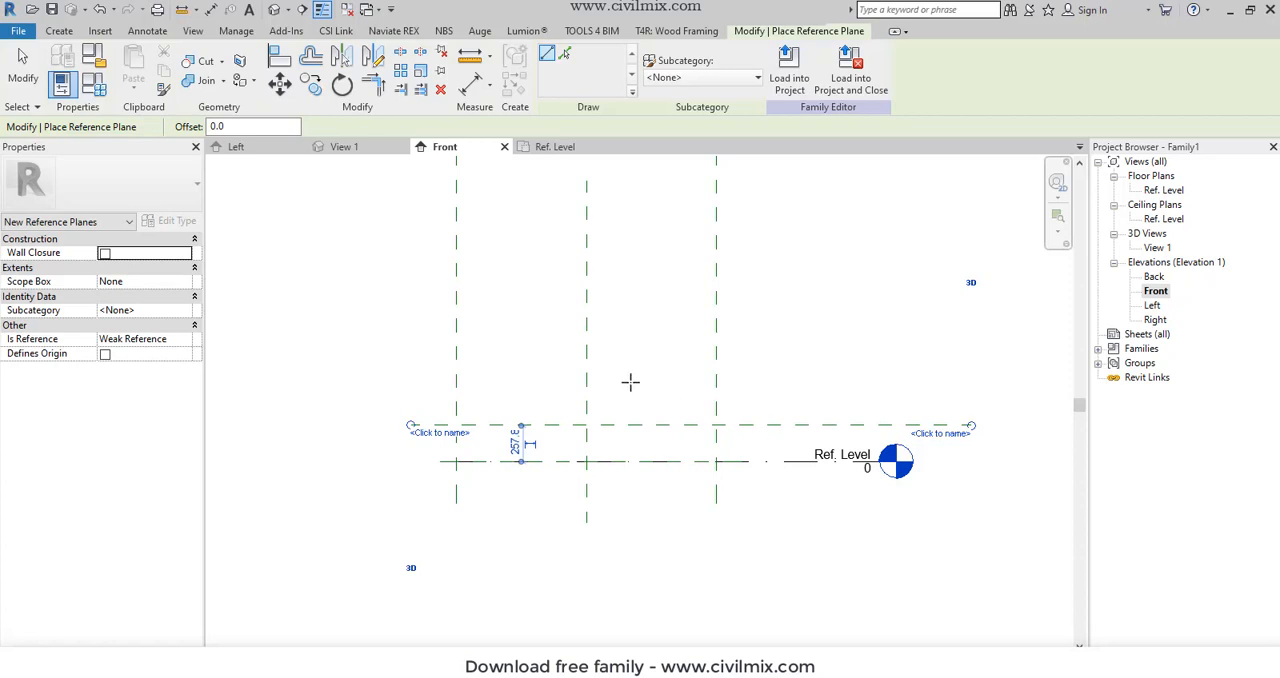
- Draw two more horizontal reference planes above the first, at successive spacings of about 460 mm and 520 mm
{"action": "left_click", "coordinate": [407, 360]}
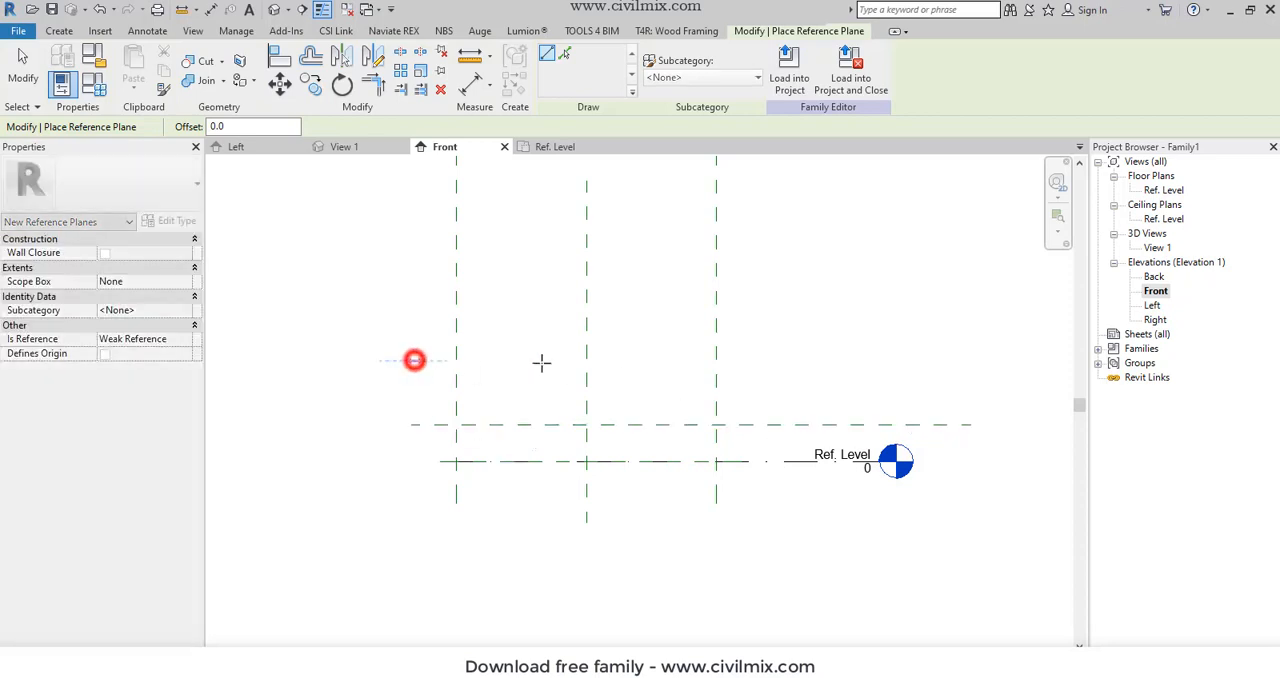
{"action": "left_click", "coordinate": [942, 361]}
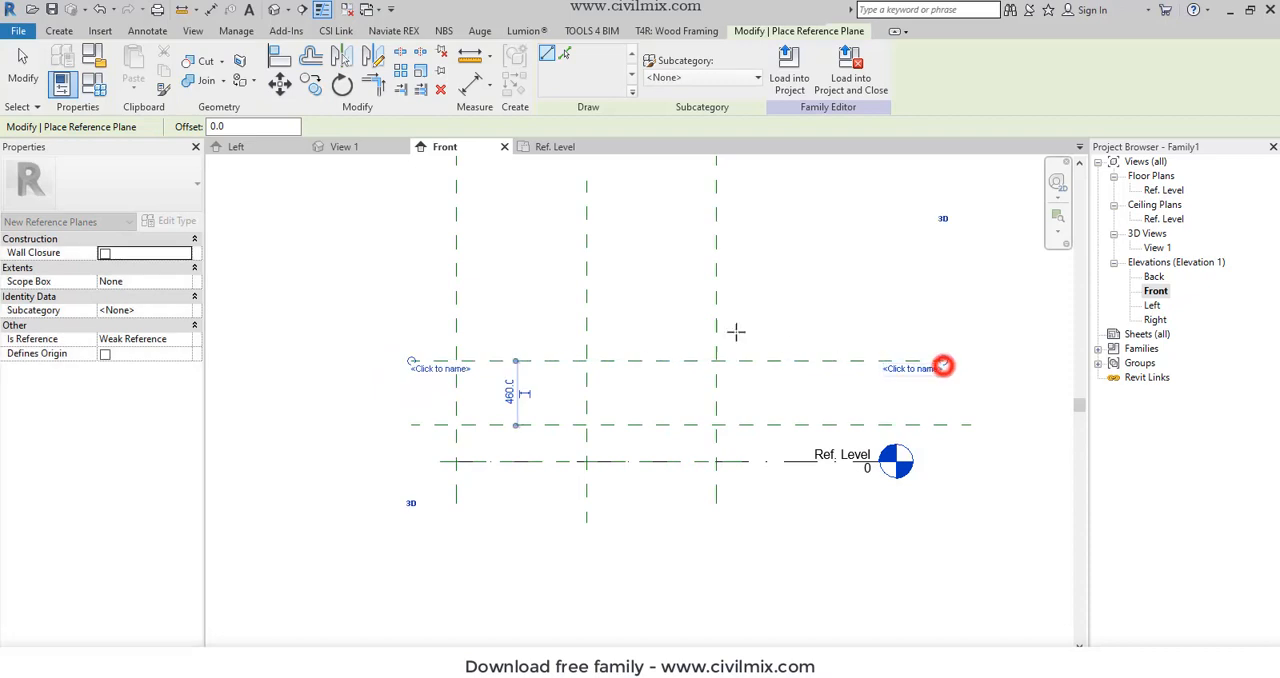
{"action": "left_click", "coordinate": [412, 288]}
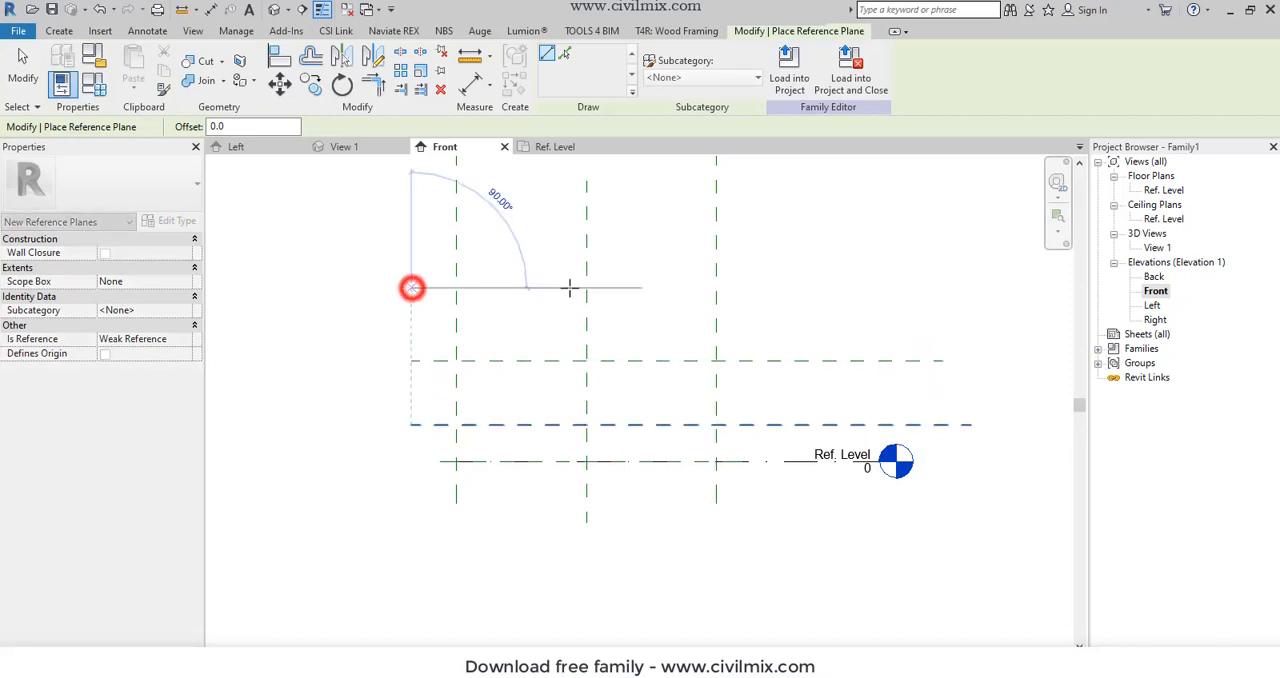
{"action": "left_click", "coordinate": [945, 285]}
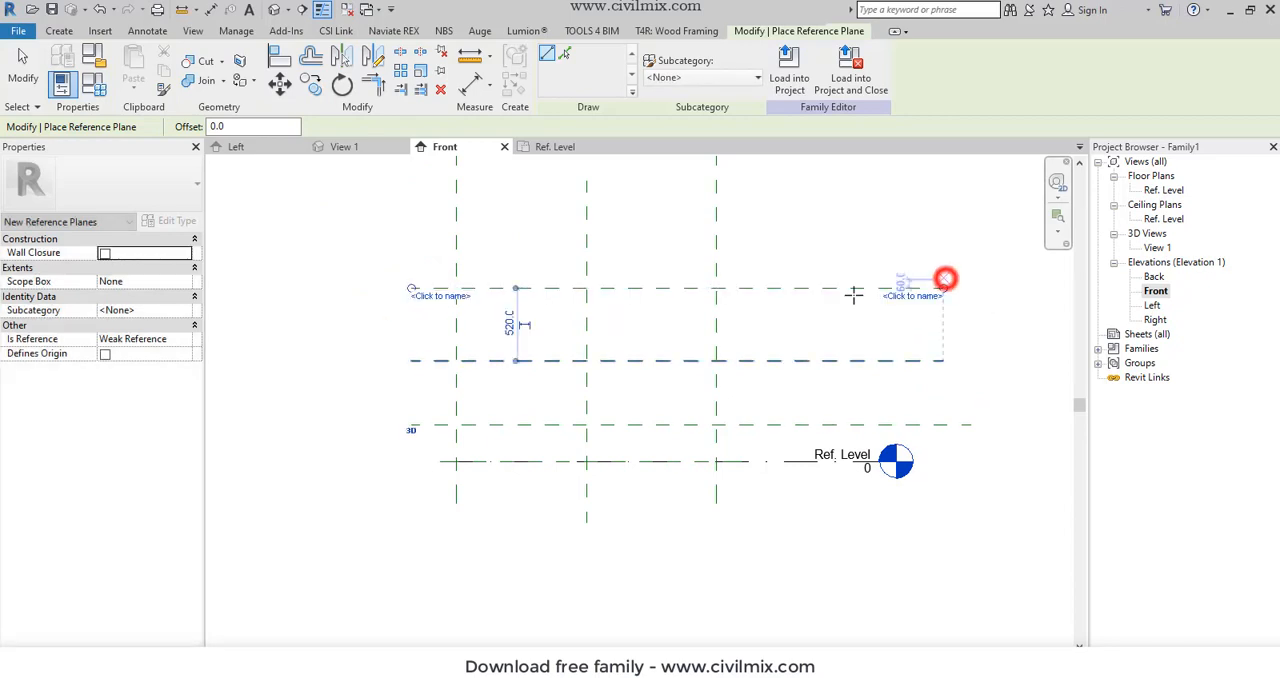
{"action": "scroll", "coordinate": [486, 471], "scroll_direction": "down", "scroll_amount": 1}
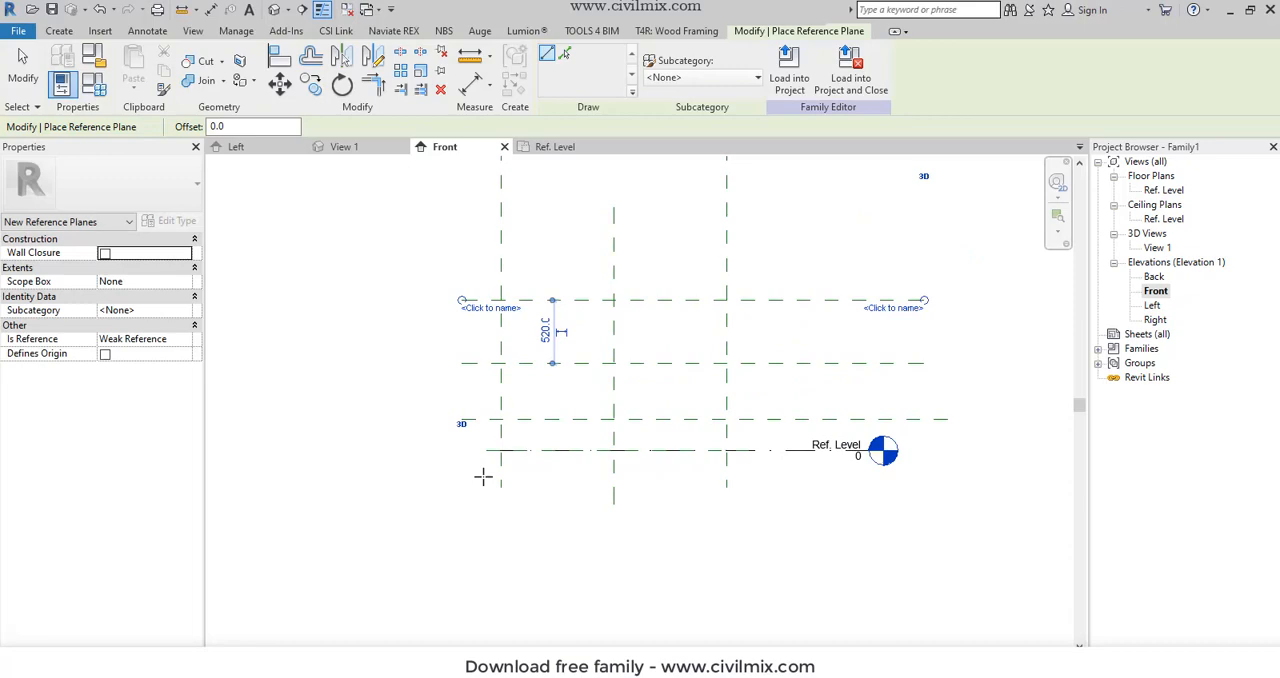
{"action": "scroll", "coordinate": [701, 323], "scroll_direction": "up", "scroll_amount": 5}
{"action": "scroll", "coordinate": [700, 327], "scroll_direction": "down", "scroll_amount": 4}
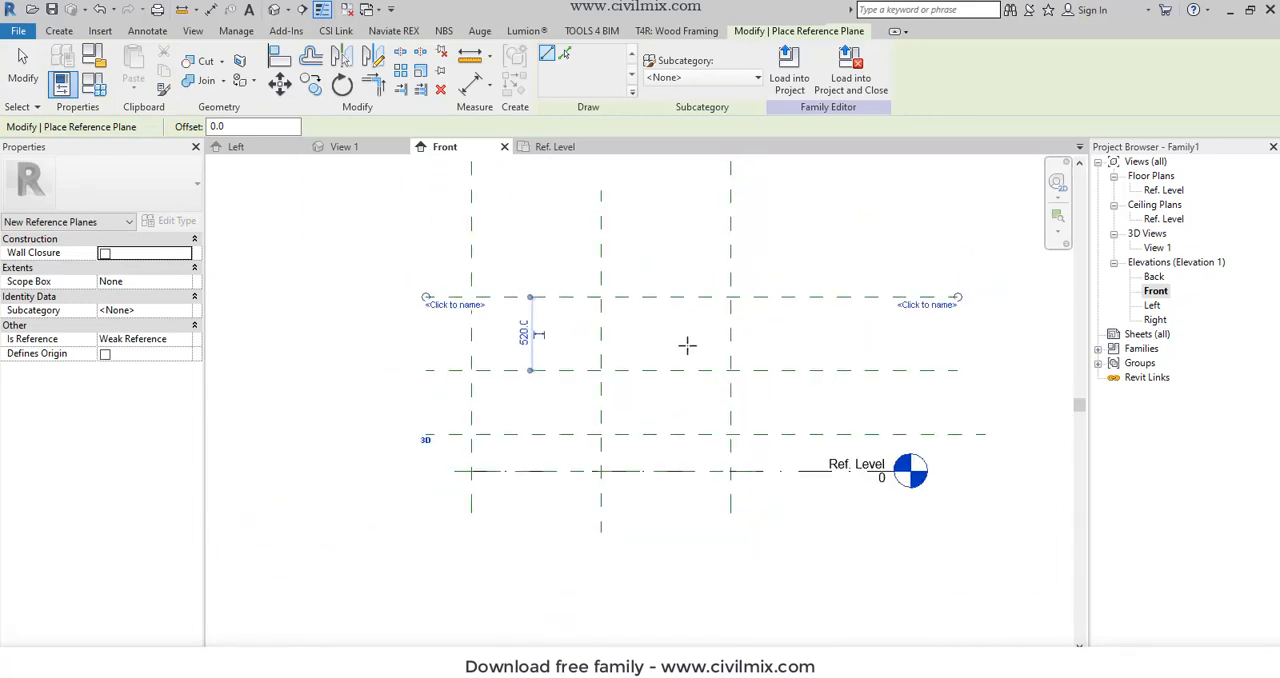
{"action": "key", "text": "Escape"}
- Set the distance of the lowest new horizontal reference plane from Ref. Level to 250 mm
{"action": "left_click", "coordinate": [840, 302]}
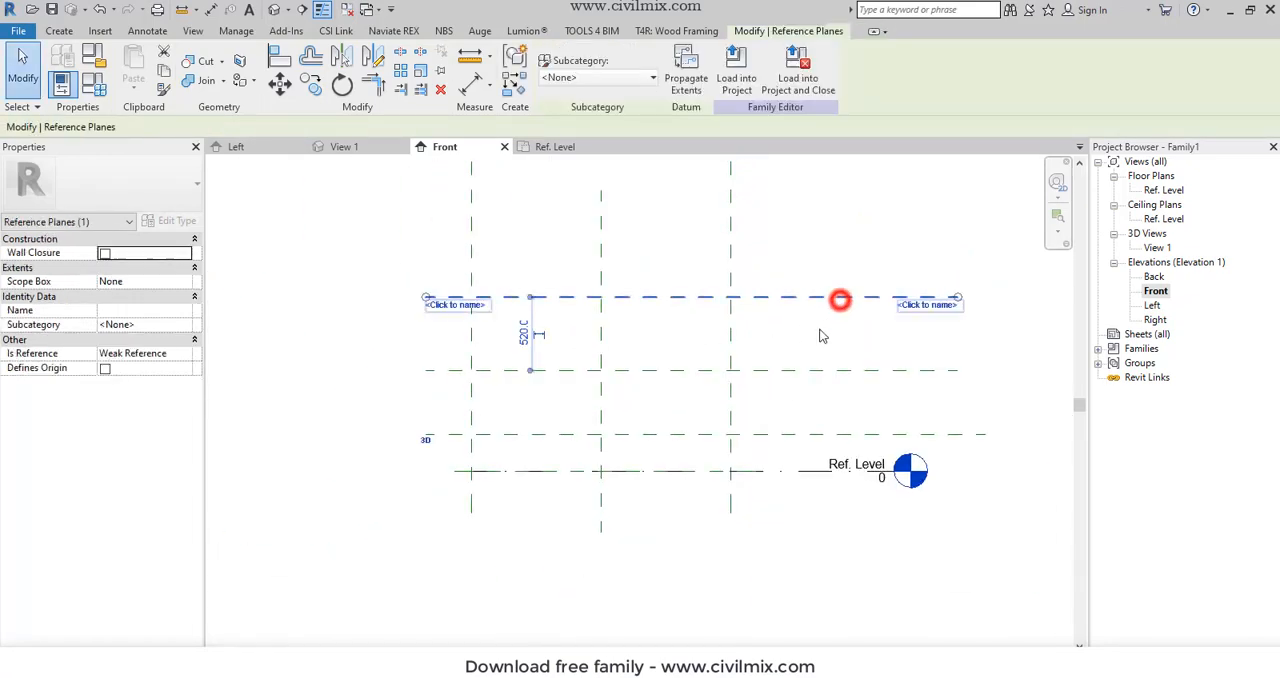
{"action": "left_click", "coordinate": [775, 436]}
{"action": "left_click", "coordinate": [529, 452]}
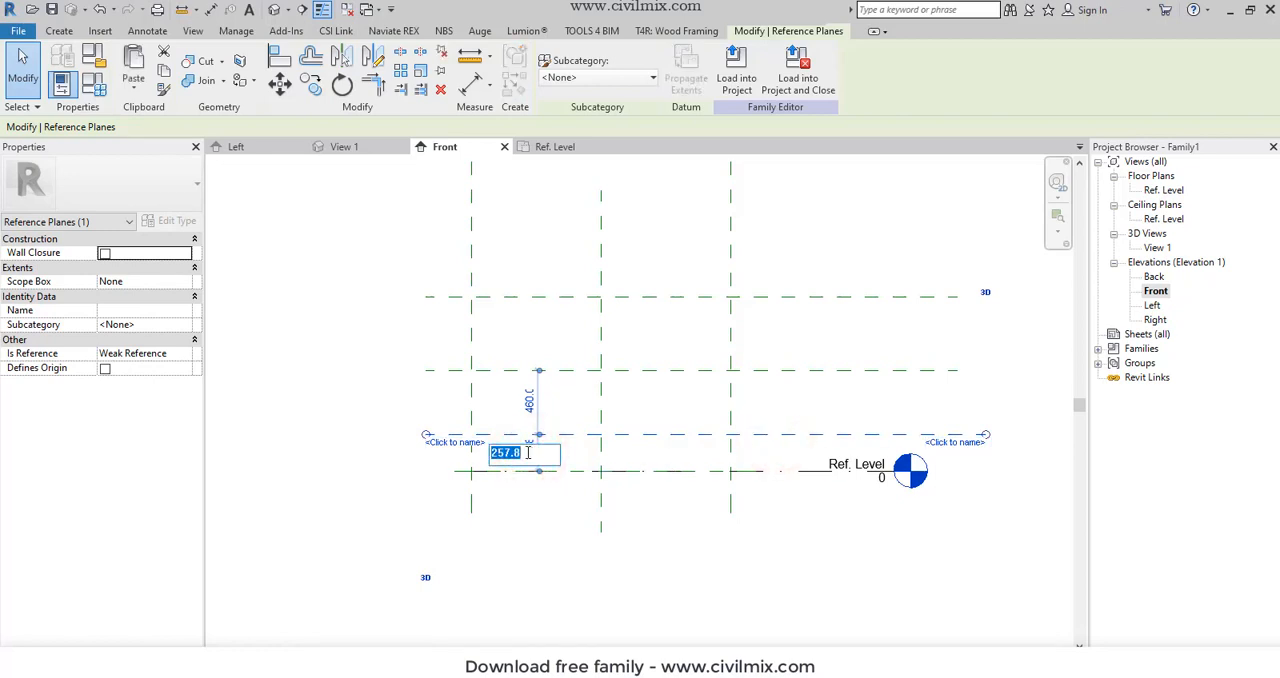
{"action": "key", "text": "Return"}
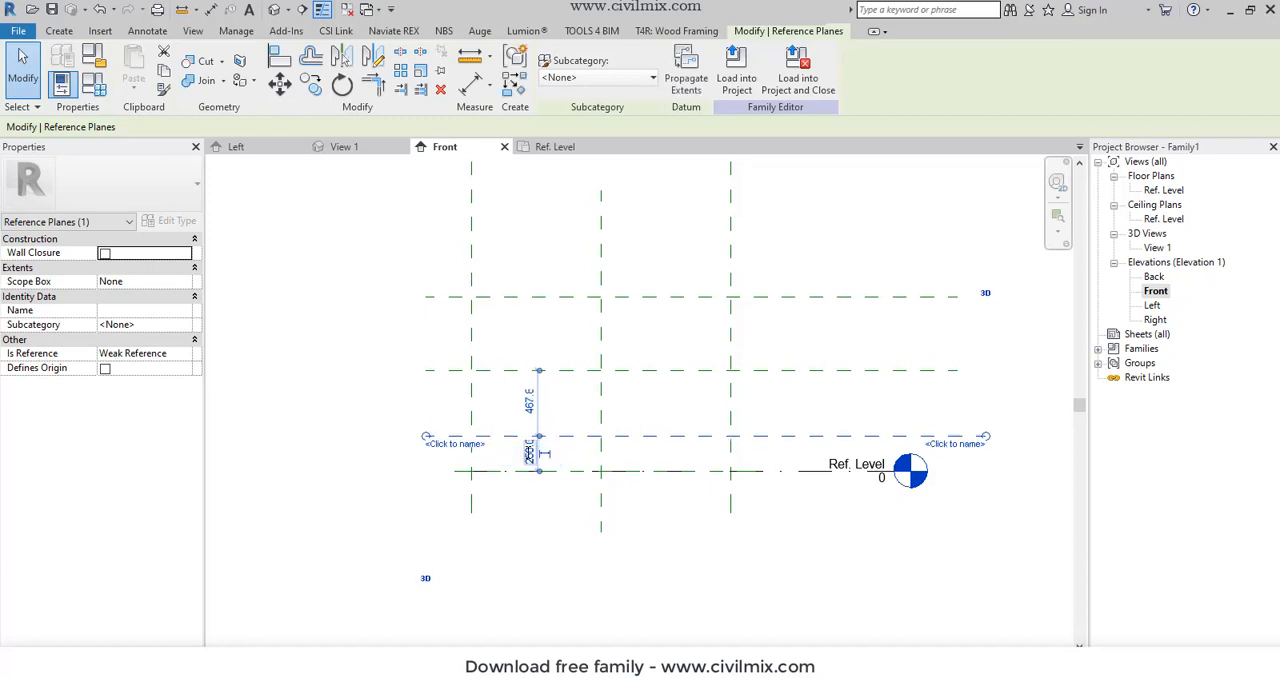
{"action": "left_click", "coordinate": [317, 525]}
- Set the distance between the middle horizontal reference plane and the plane below it to 300 mm
{"action": "left_click", "coordinate": [557, 371]}
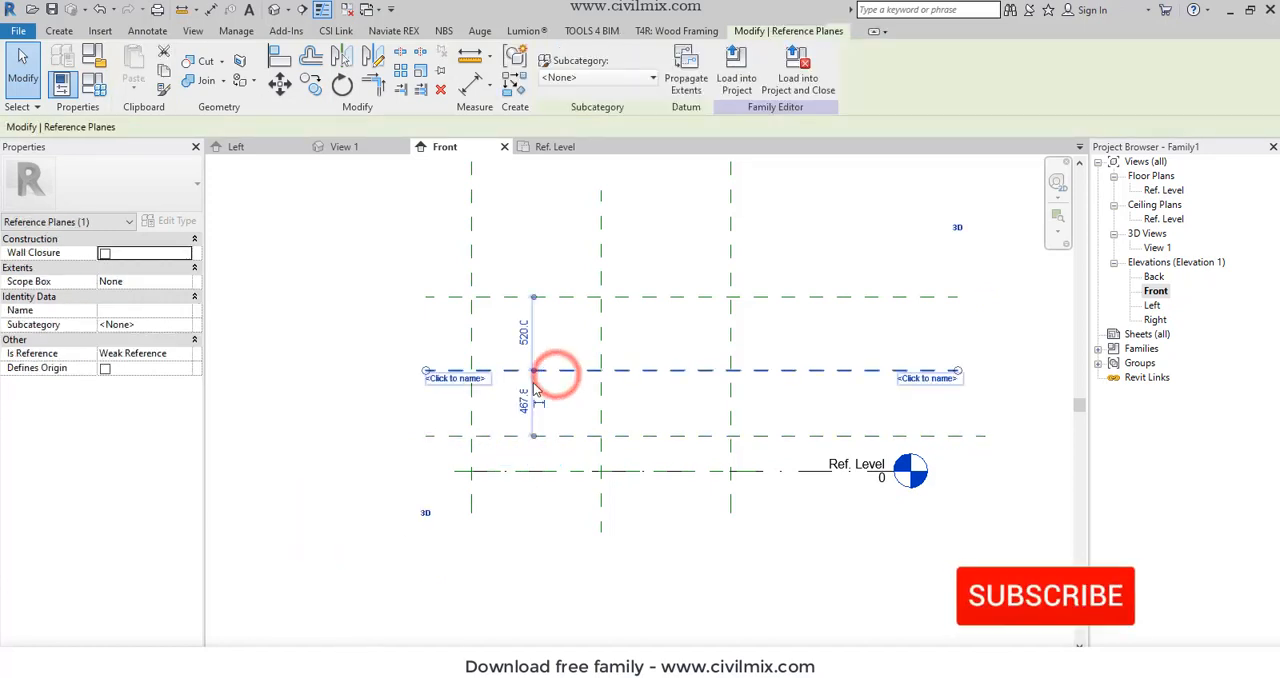
{"action": "left_click", "coordinate": [523, 401]}
{"action": "type", "text": "300"}
{"action": "key", "text": "Return"}
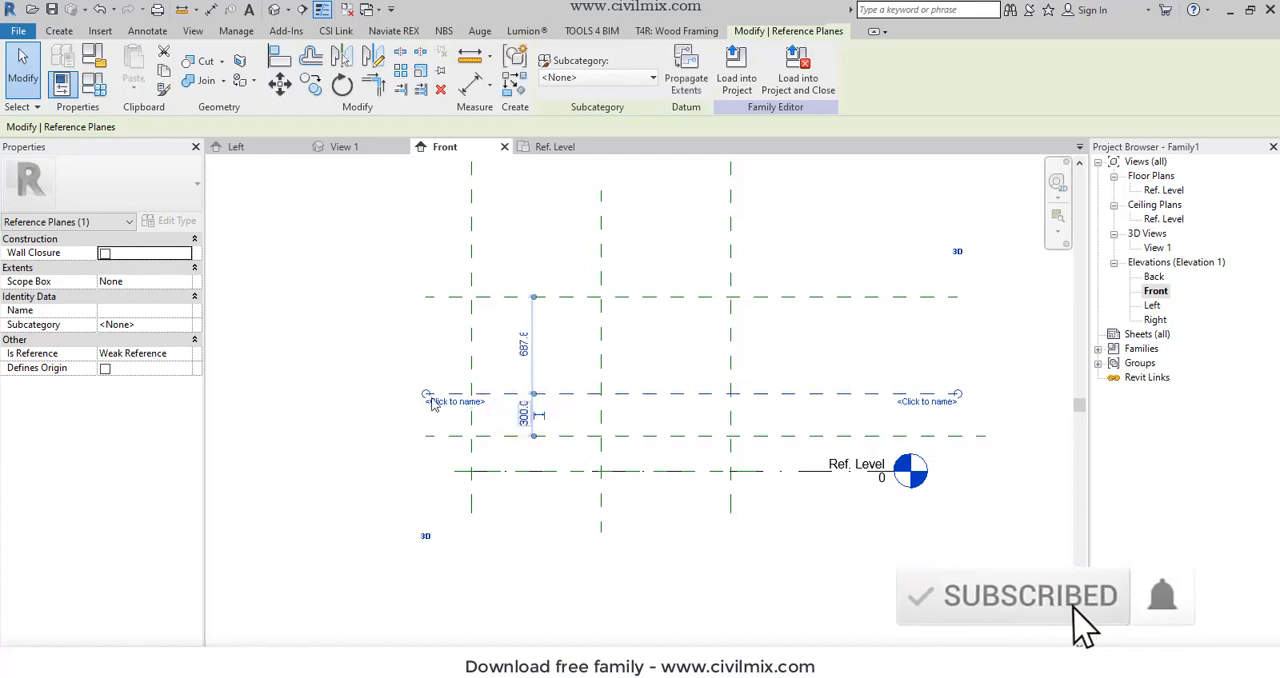
{"action": "left_click", "coordinate": [341, 380]}
- Measure the top horizontal reference plane's temporary dimension from Ref. Level and set that distance to 800 mm
{"action": "left_click", "coordinate": [572, 297]}
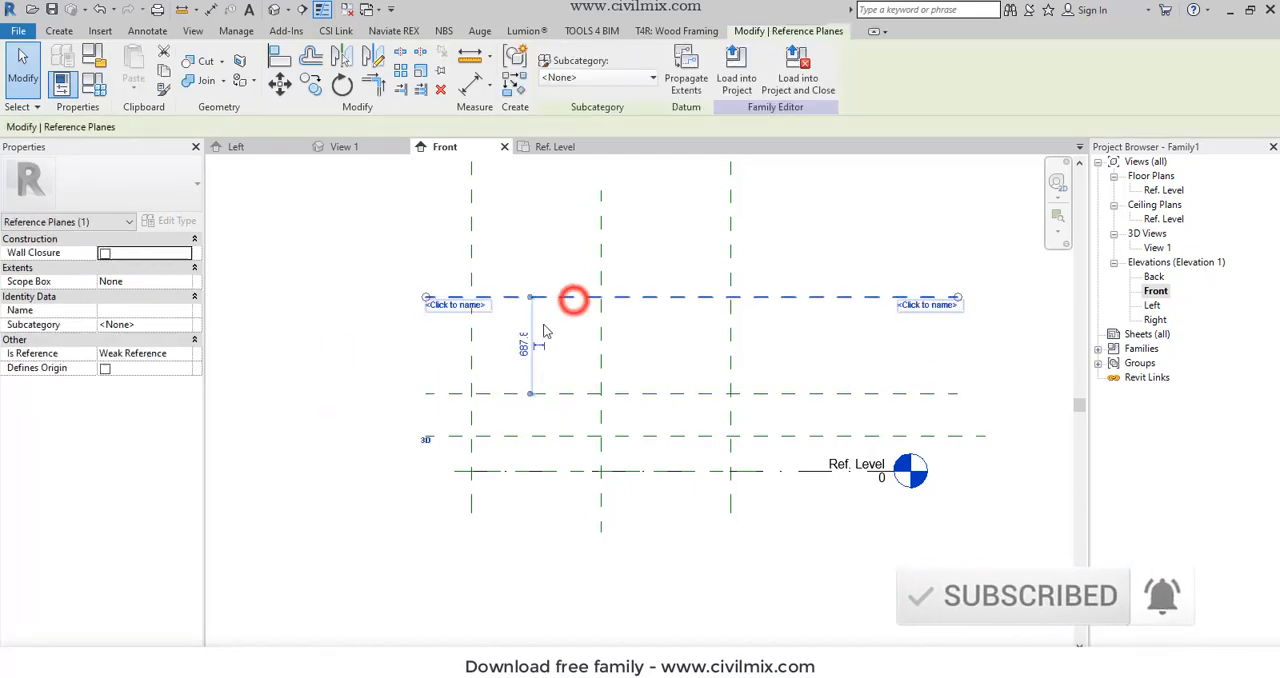
{"action": "left_click_drag", "start_coordinate": [531, 393], "coordinate": [531, 480]}
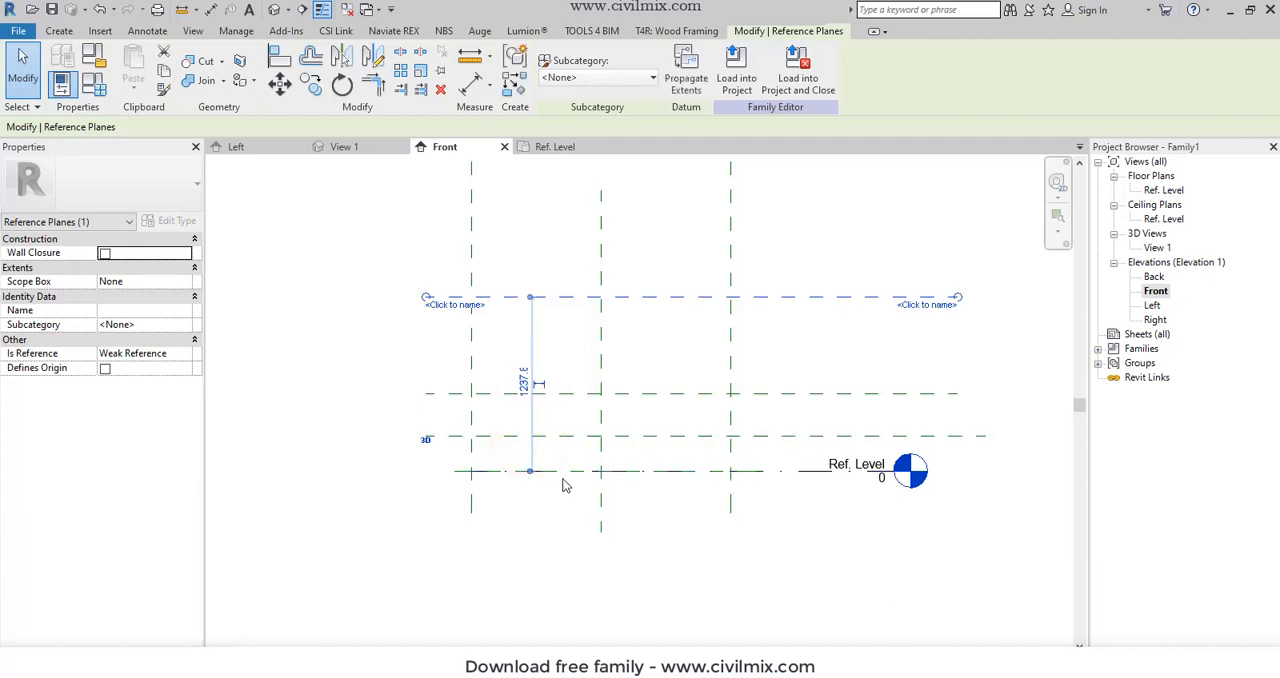
{"action": "left_click", "coordinate": [528, 378]}
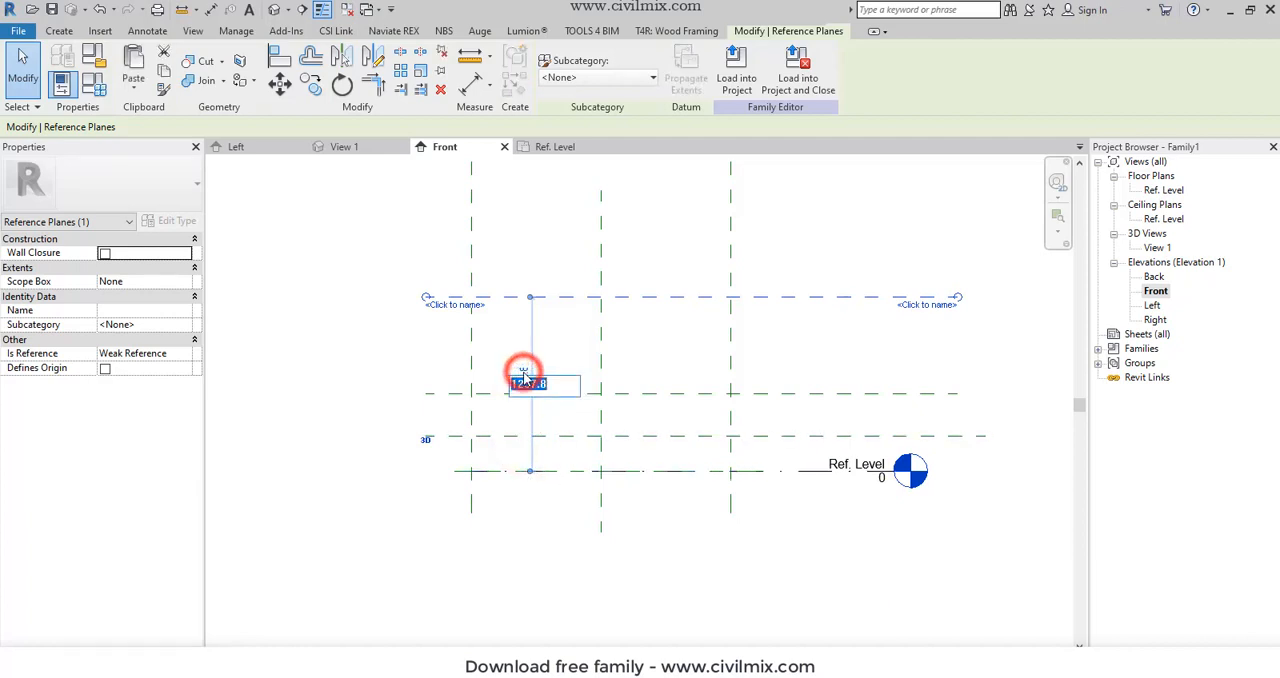
{"action": "type", "text": "4"}
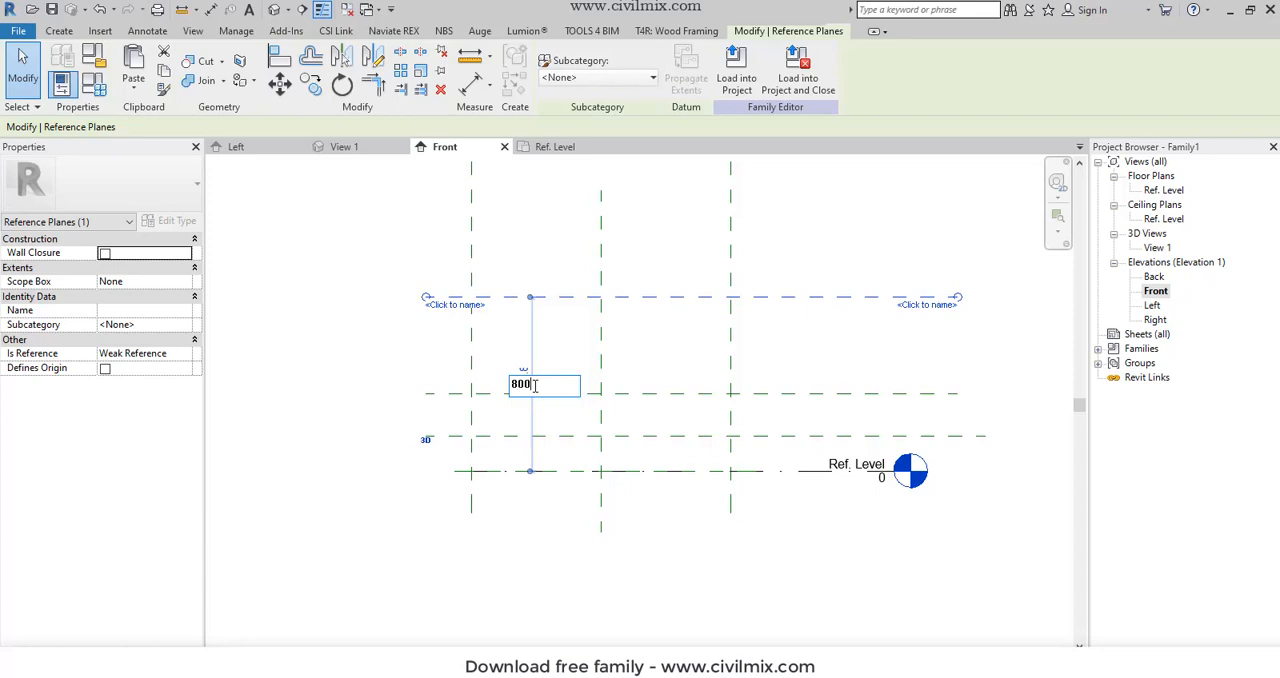
{"action": "type", "text": "0.20"}
{"action": "key", "text": "Return"}
{"action": "left_click", "coordinate": [375, 362]}
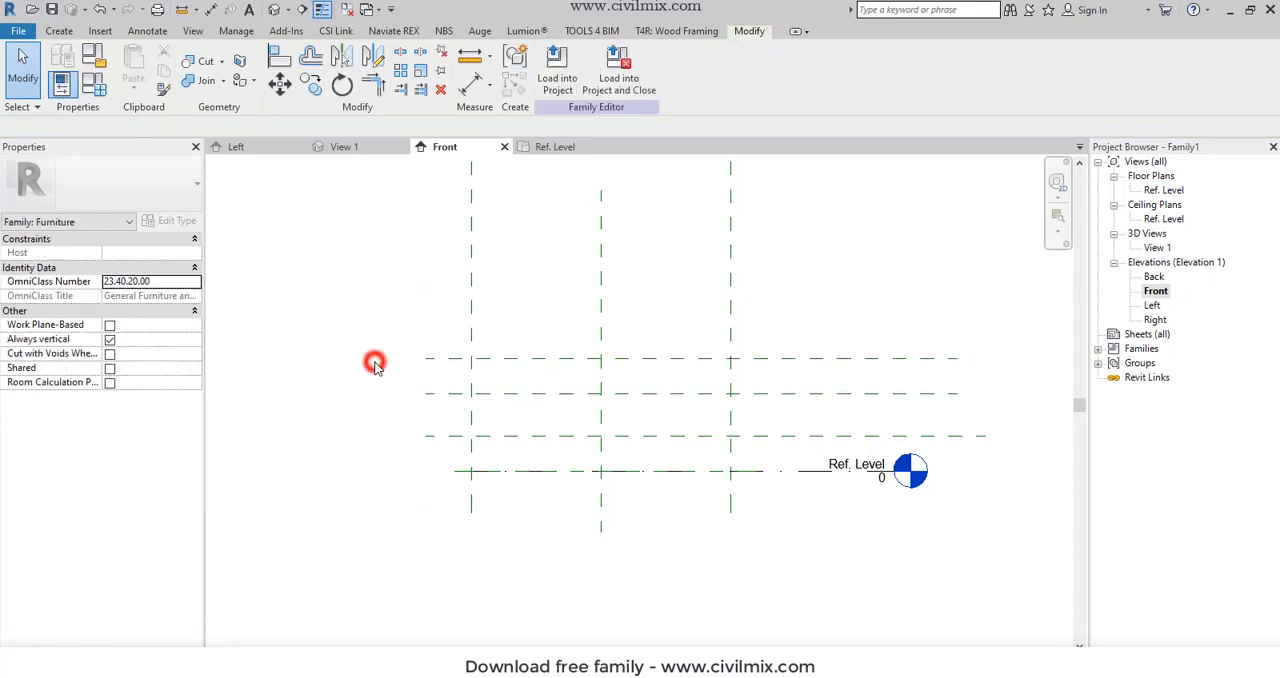
{"action": "left_click", "coordinate": [535, 356]}
{"action": "left_click", "coordinate": [380, 308]}
{"action": "left_click", "coordinate": [512, 359]}
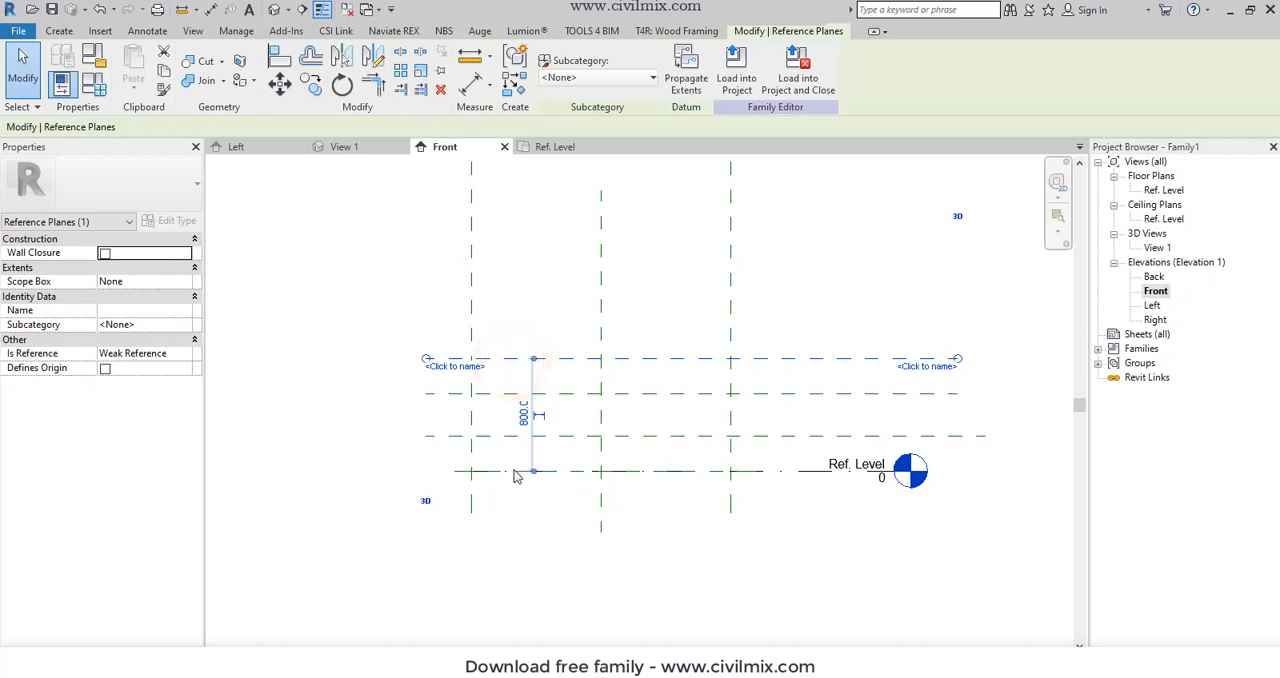
{"action": "scroll", "coordinate": [547, 502], "scroll_direction": "down", "scroll_amount": 1}
{"action": "left_click", "coordinate": [479, 542]}
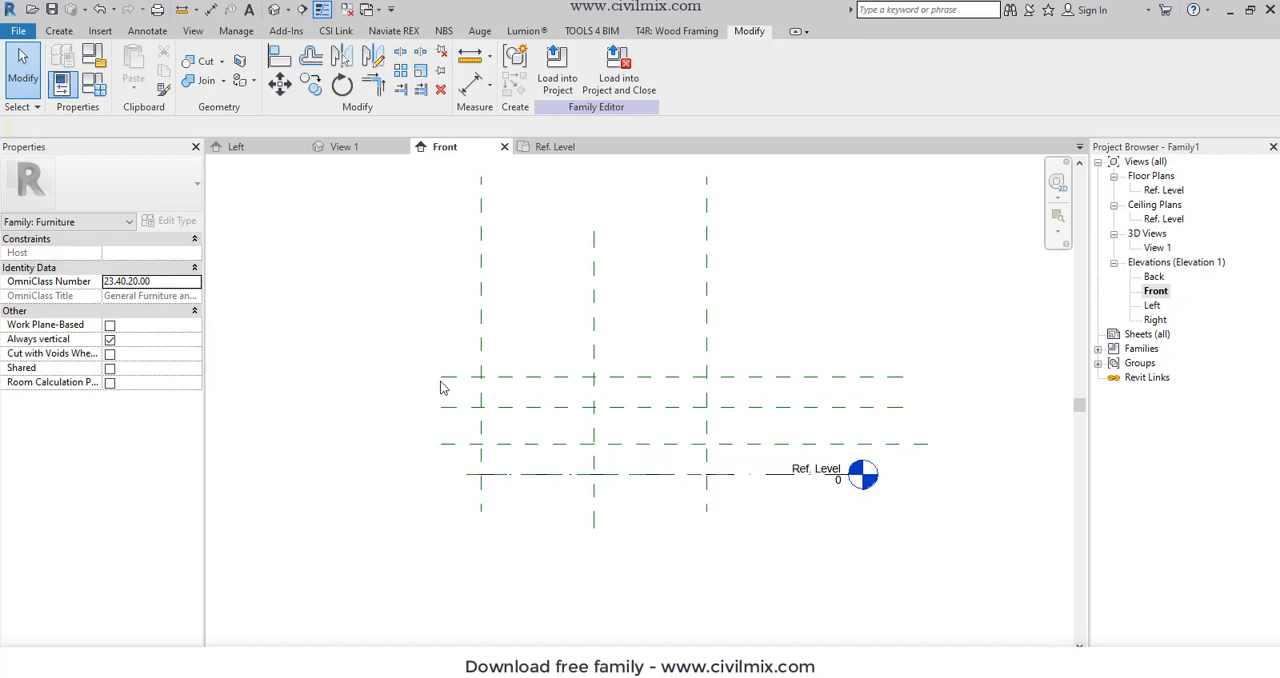
- Start an extrusion and sketch a 1850 by 800 mm rectangle between the outer vertical planes, from the top horizontal plane to Ref. Level
{"action": "left_click", "coordinate": [59, 30]}
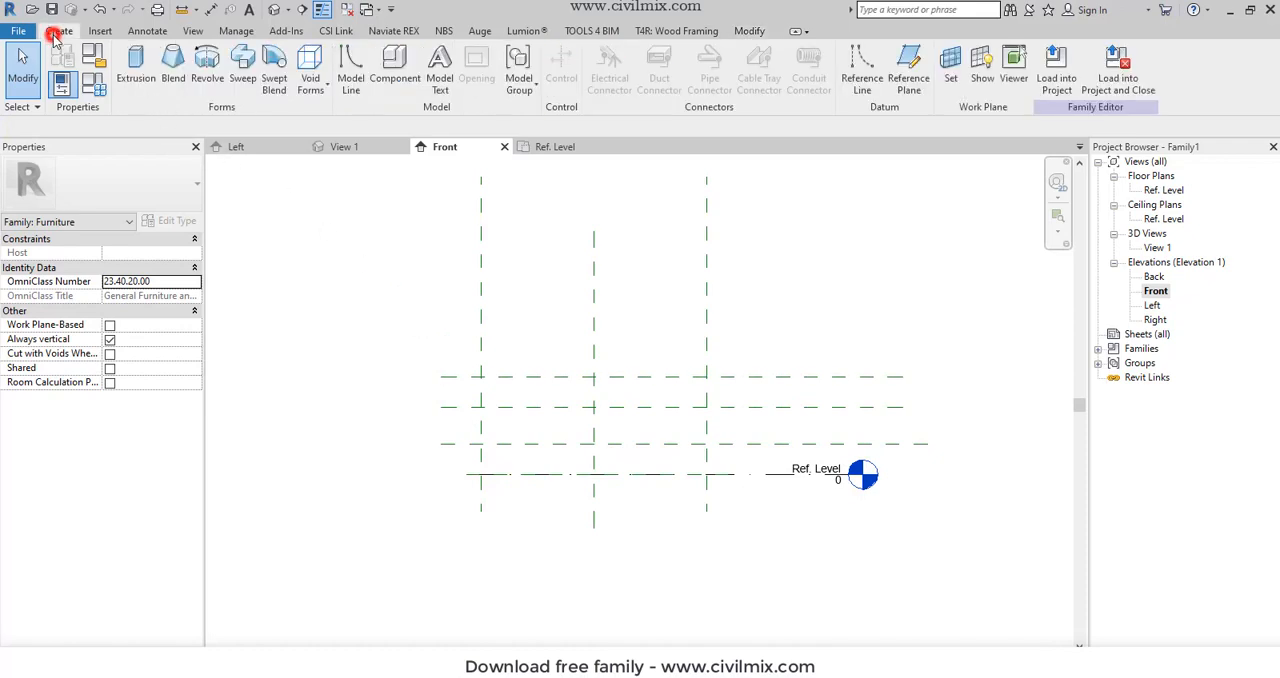
{"action": "left_click", "coordinate": [135, 64]}
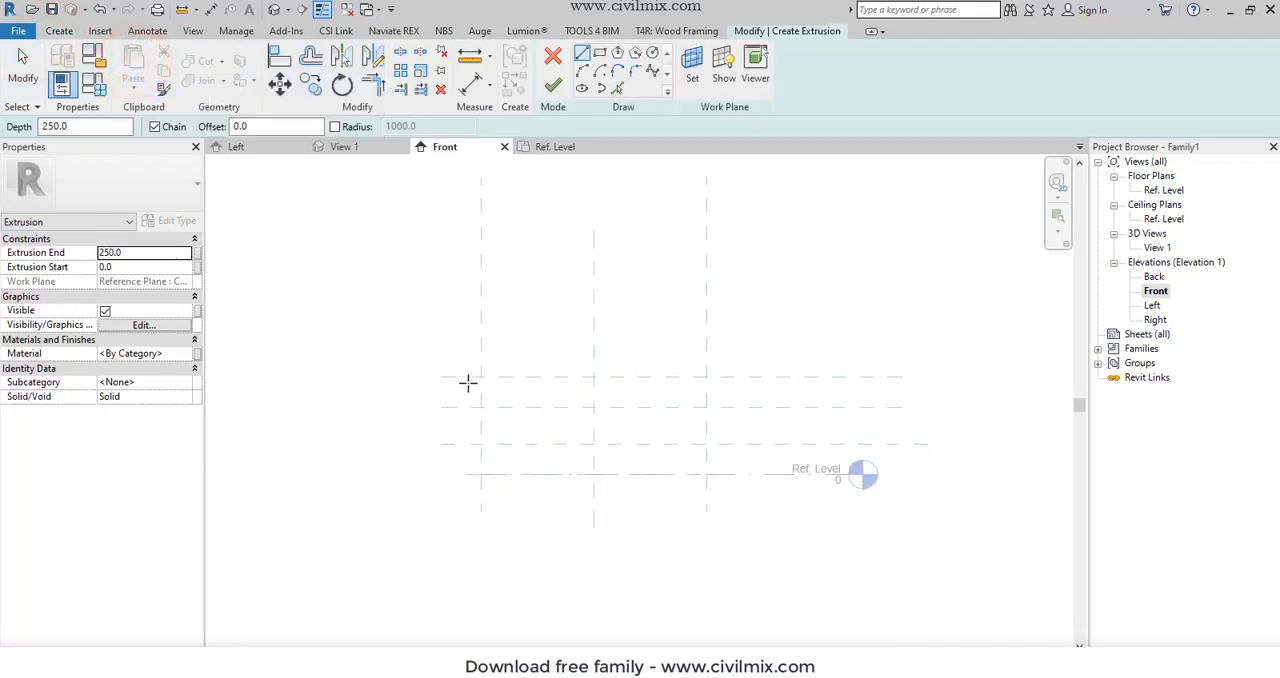
{"action": "left_click", "coordinate": [479, 376]}
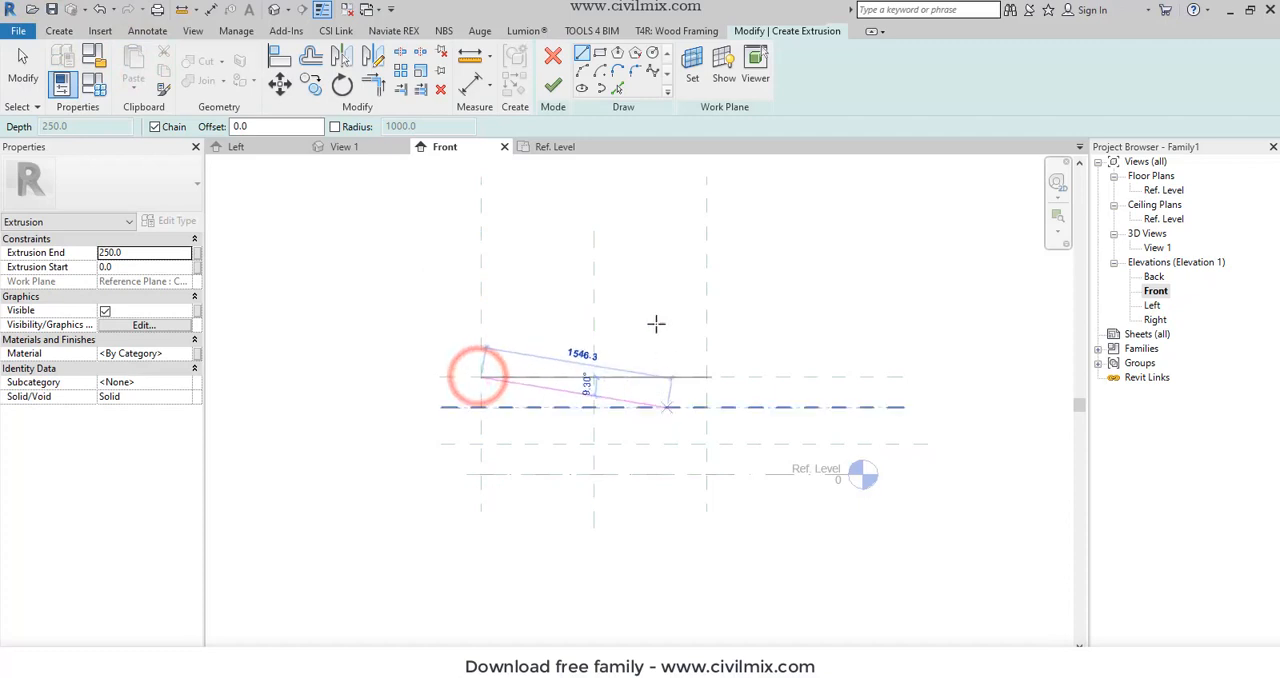
{"action": "left_click", "coordinate": [599, 53]}
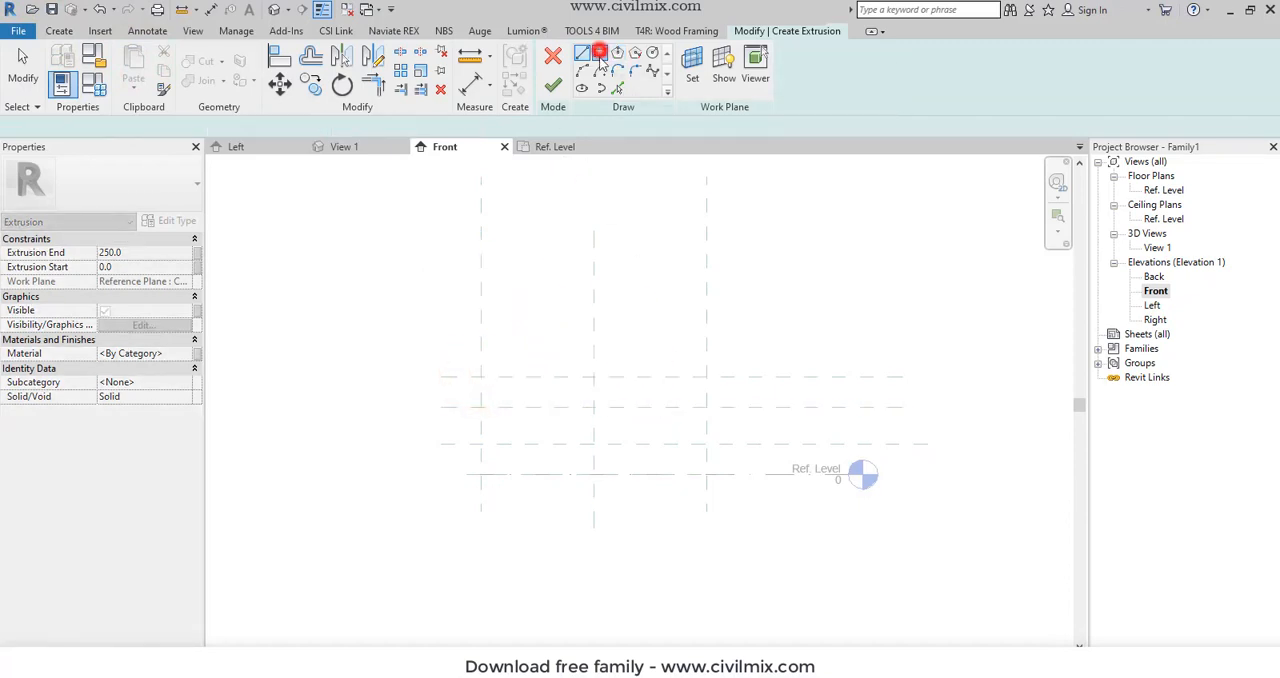
{"action": "left_click", "coordinate": [481, 376]}
{"action": "left_click", "coordinate": [706, 476]}
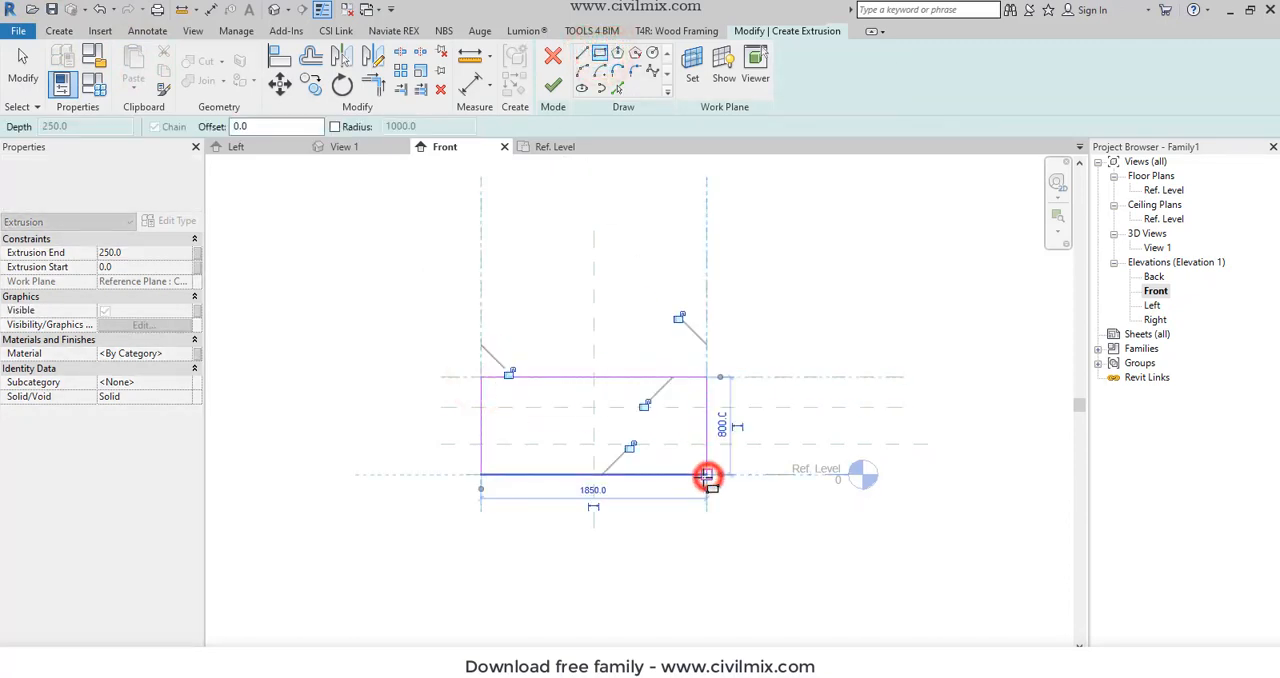
{"action": "key", "text": "Escape"}
{"action": "key", "text": "Escape"}
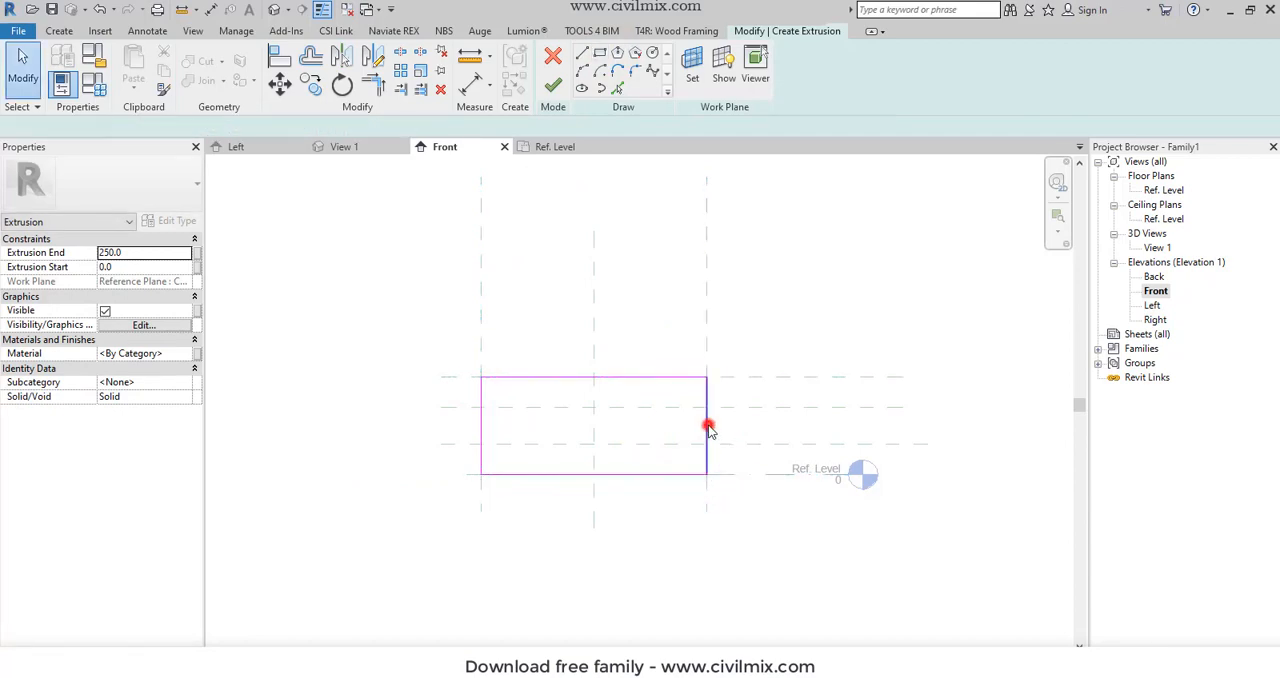
{"action": "left_click", "coordinate": [707, 427]}
{"action": "left_click_drag", "start_coordinate": [706, 453], "coordinate": [734, 449]}
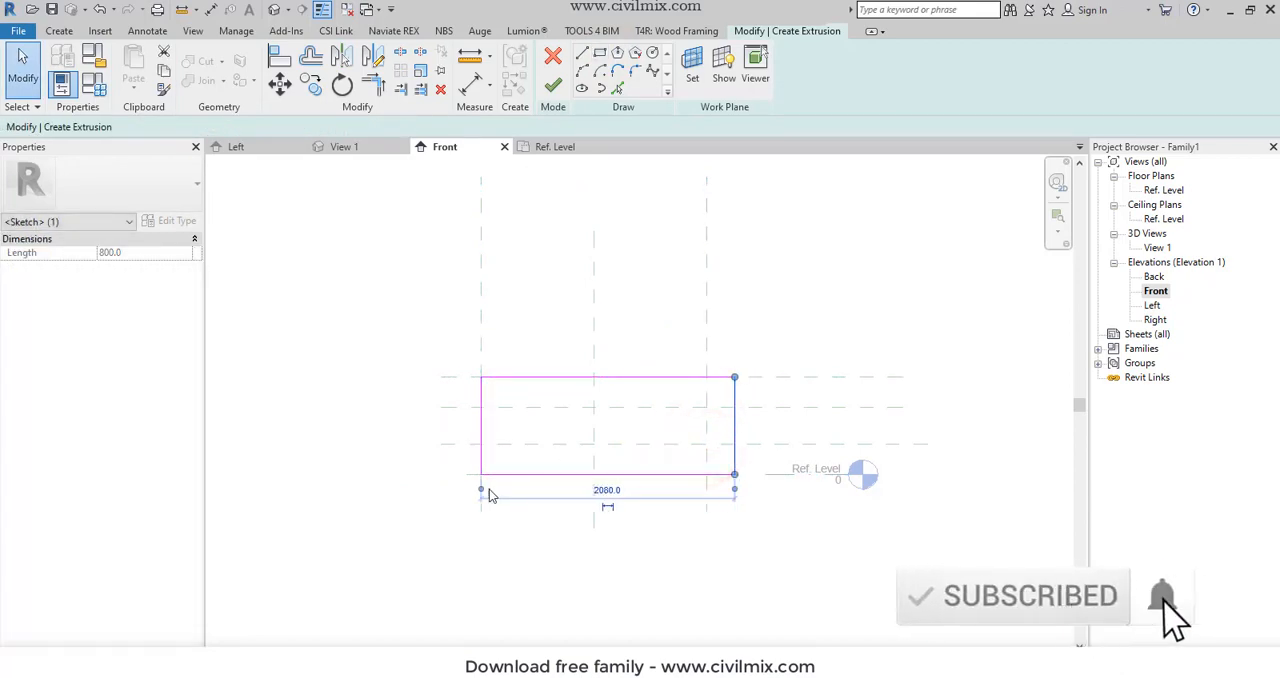
{"action": "left_click_drag", "start_coordinate": [480, 492], "coordinate": [709, 483]}
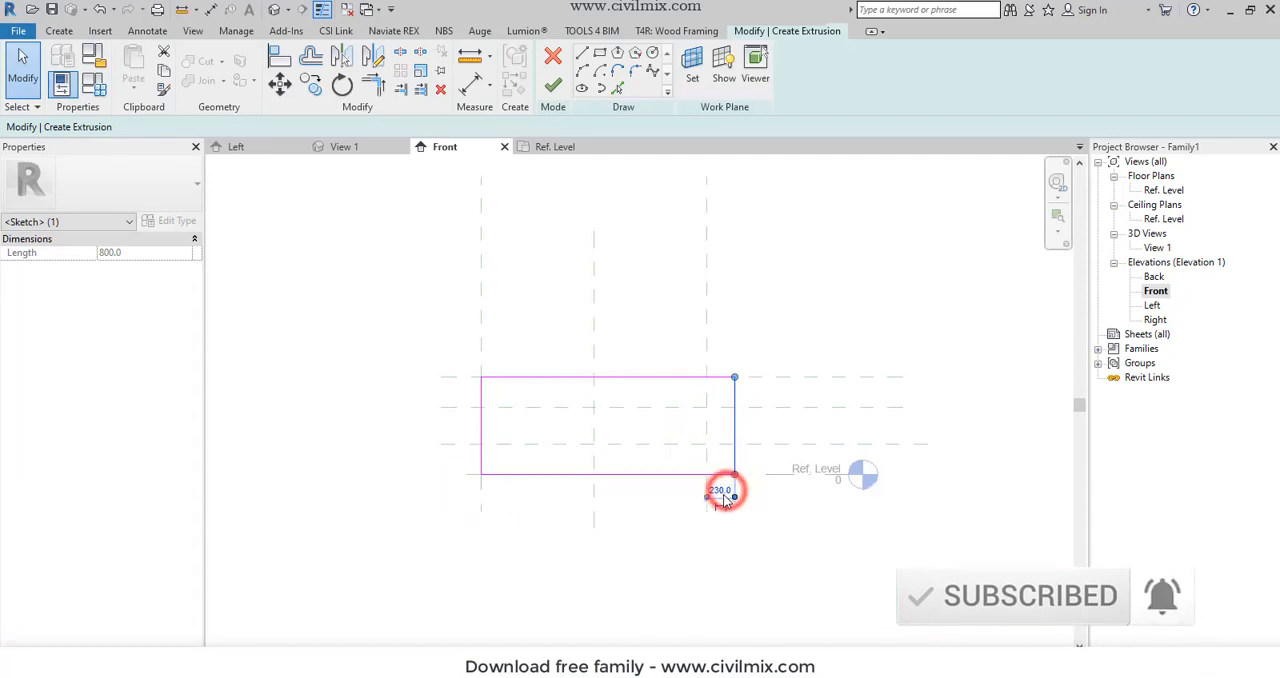
{"action": "left_click", "coordinate": [720, 490]}
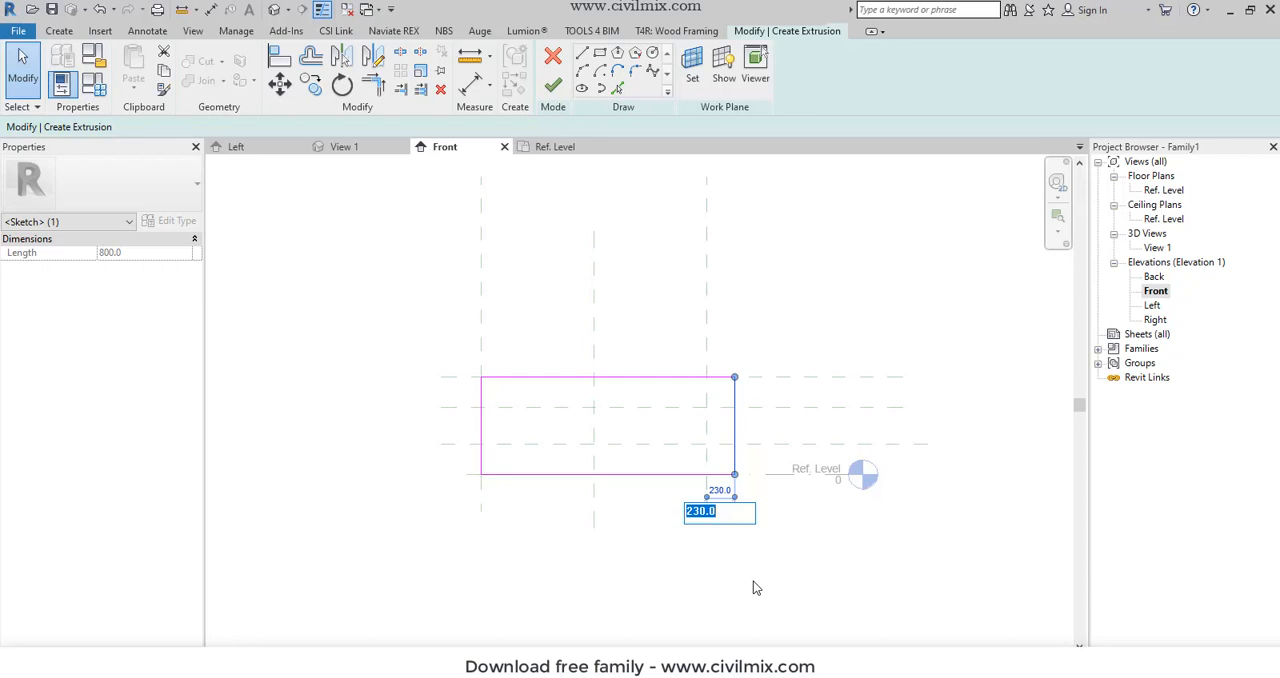
{"action": "type", "text": "450"}
{"action": "key", "text": "Return"}
{"action": "left_click", "coordinate": [594, 560]}
{"action": "left_click", "coordinate": [478, 415]}
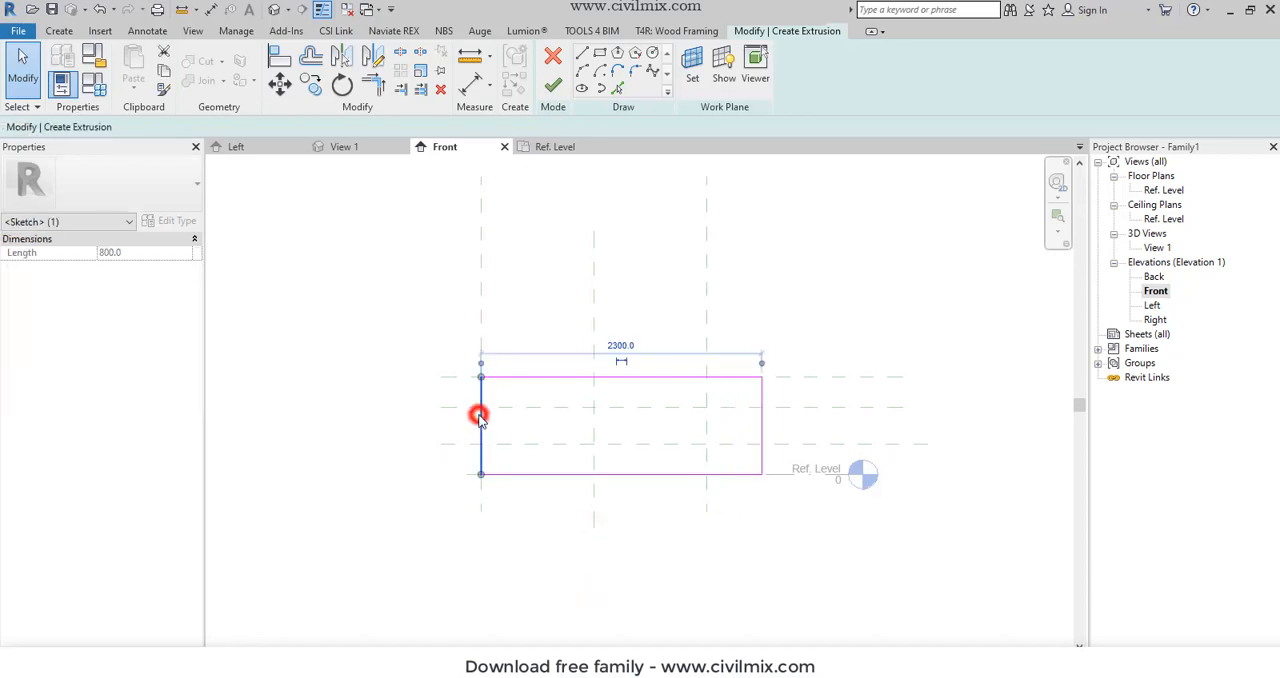
{"action": "left_click_drag", "start_coordinate": [478, 415], "coordinate": [455, 417]}
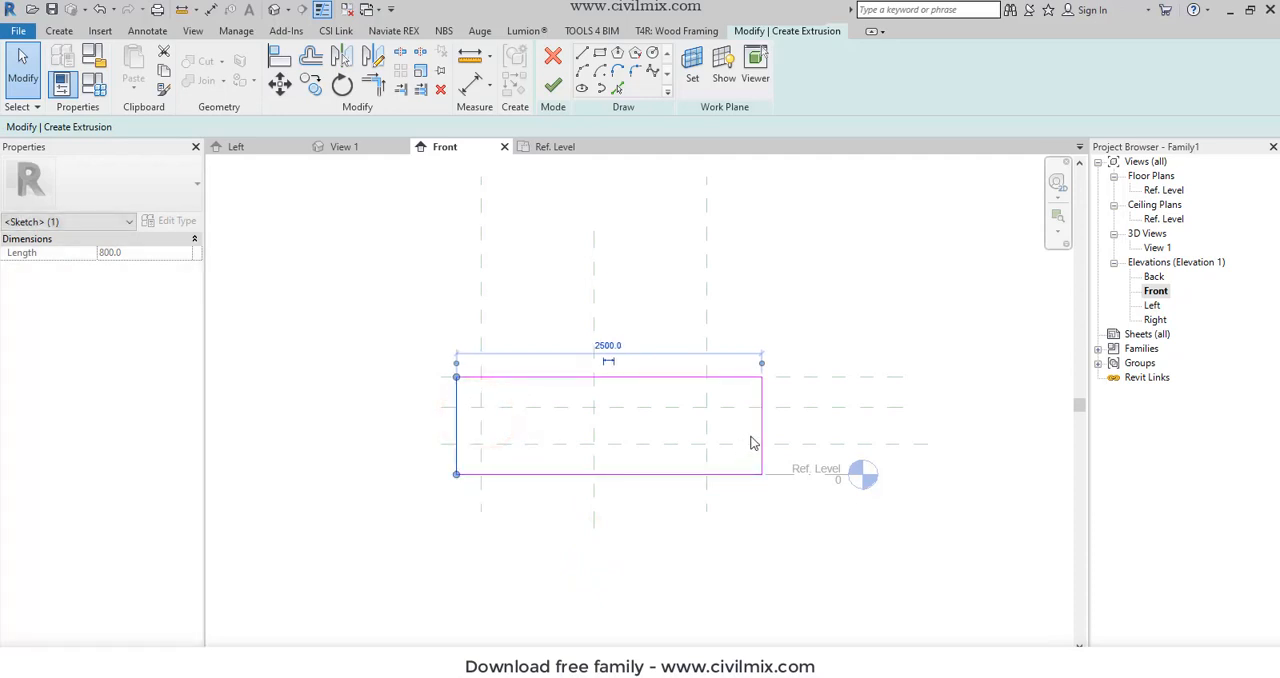
{"action": "left_click_drag", "start_coordinate": [762, 429], "coordinate": [708, 428]}
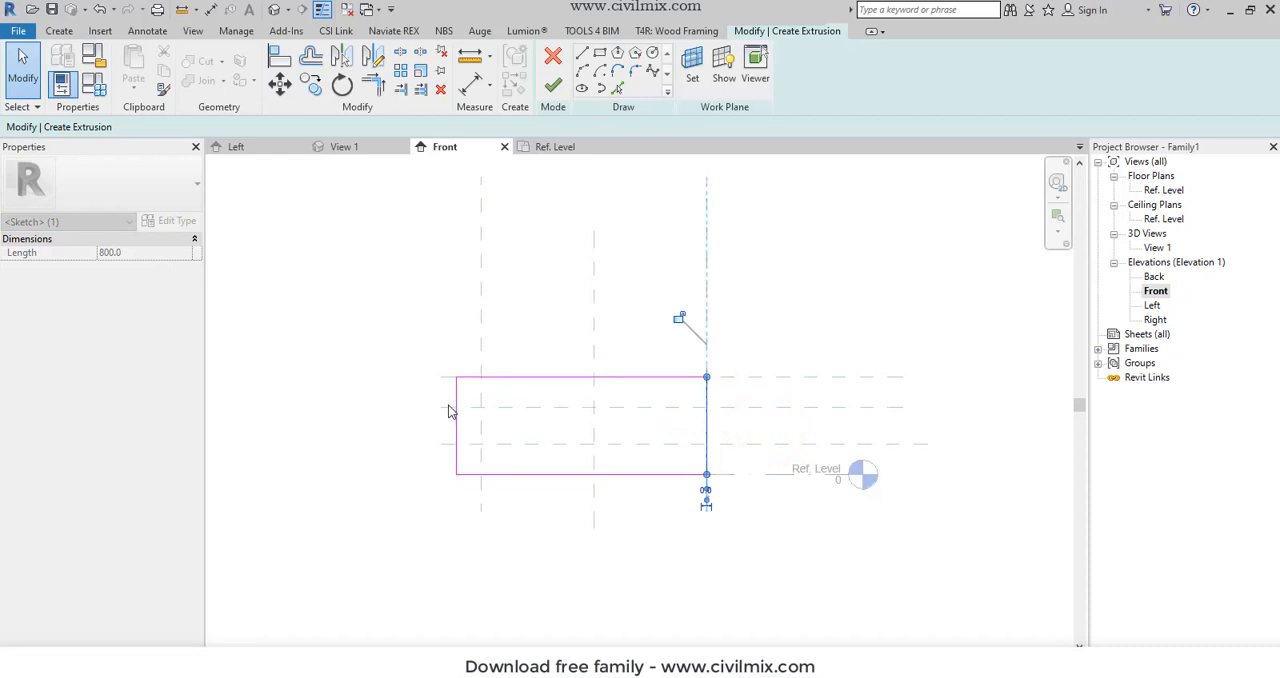
{"action": "left_click_drag", "start_coordinate": [457, 410], "coordinate": [481, 420]}
{"action": "left_click", "coordinate": [420, 337]}
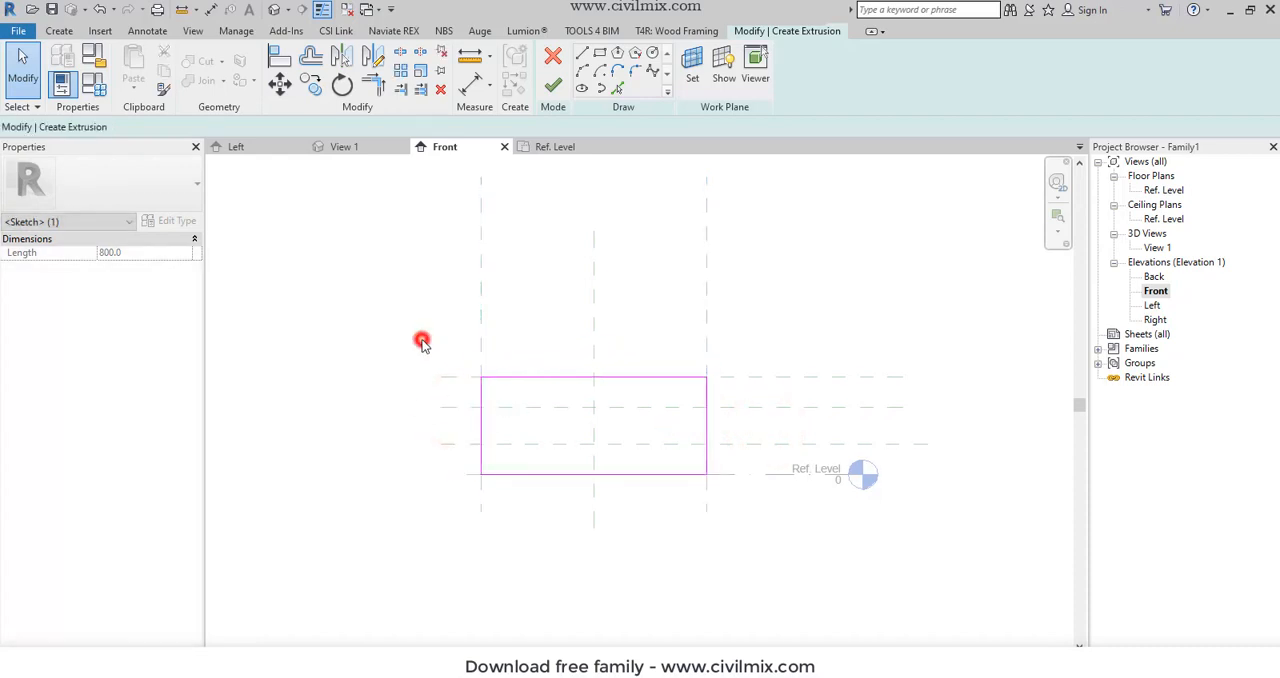
- Finish the 1850 by 800 mm extrusion and, in the Ref. Level floor plan, set its Extrusion End to 50 mm
{"action": "left_click", "coordinate": [552, 86]}
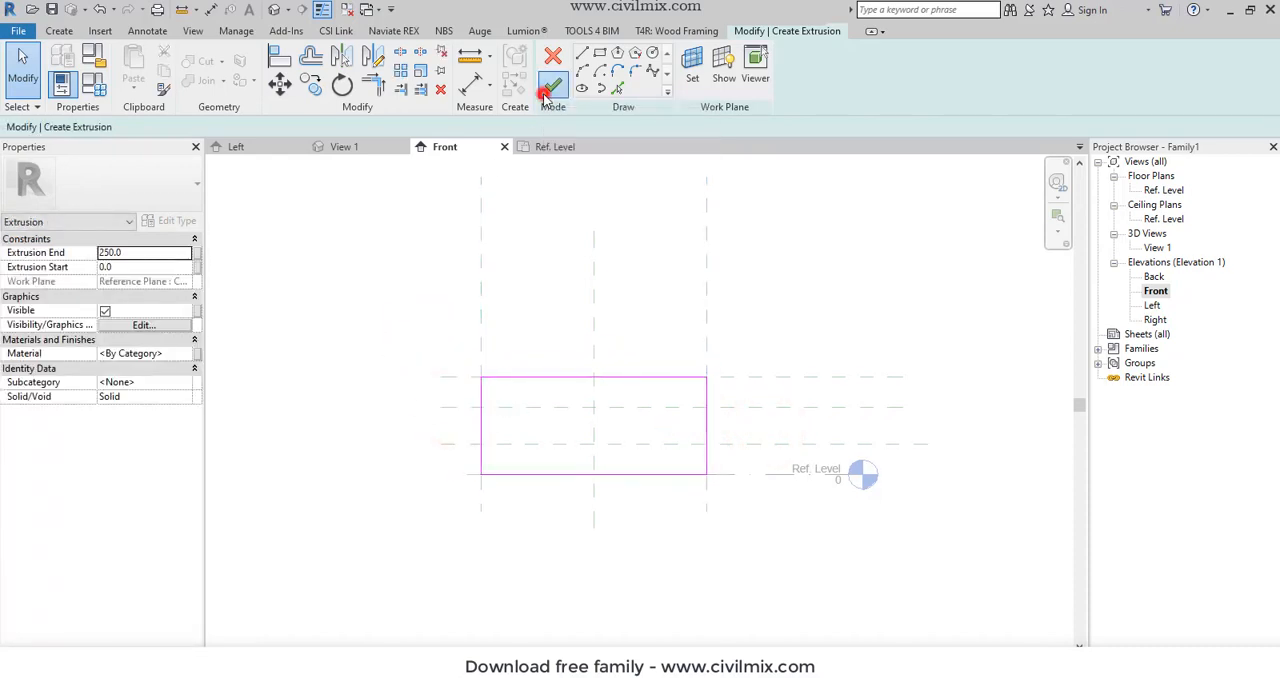
{"action": "left_click", "coordinate": [1150, 190]}
{"action": "double_click", "coordinate": [1150, 190]}
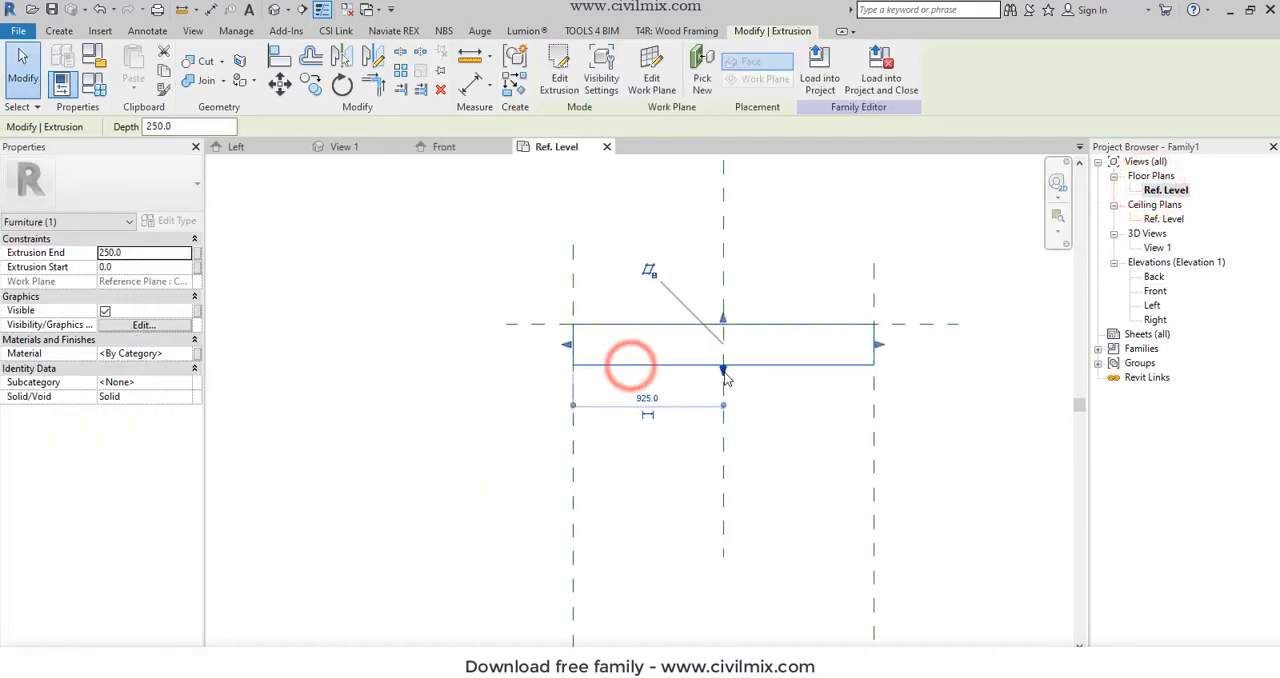
{"action": "left_click_drag", "start_coordinate": [724, 371], "coordinate": [725, 346]}
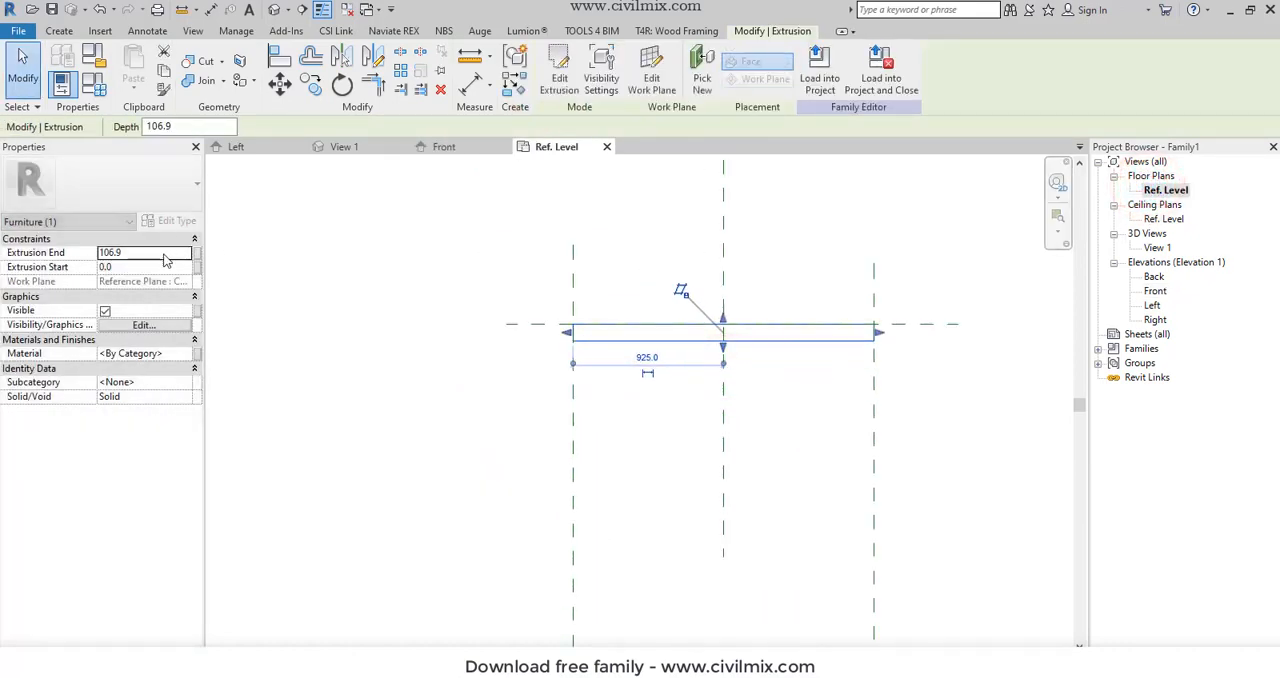
{"action": "left_click", "coordinate": [151, 254]}
{"action": "type", "text": "5"}
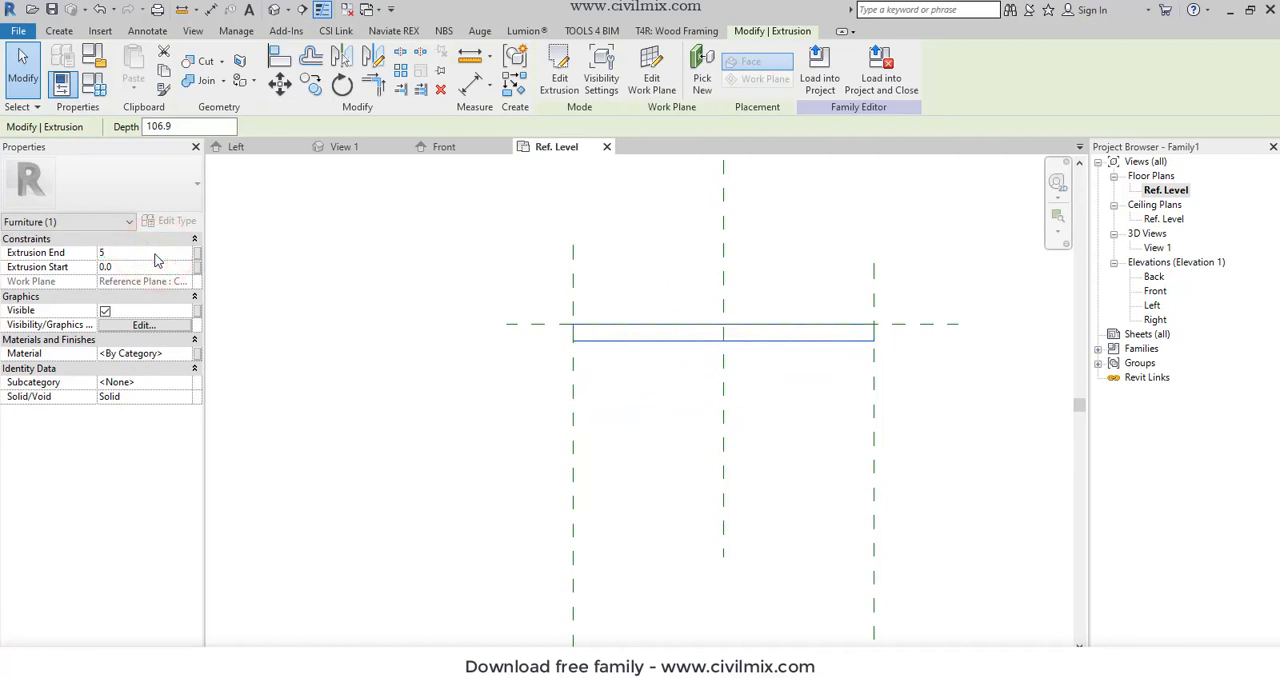
{"action": "type", "text": "0"}
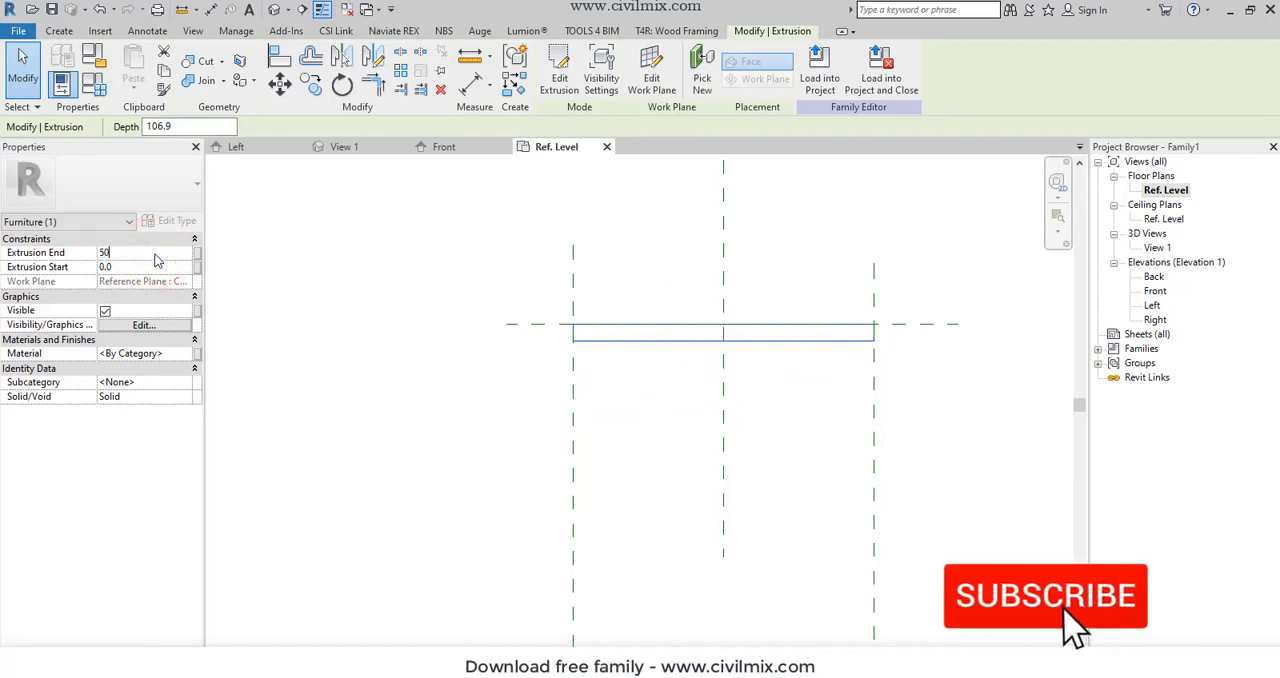
{"action": "left_click", "coordinate": [410, 282]}
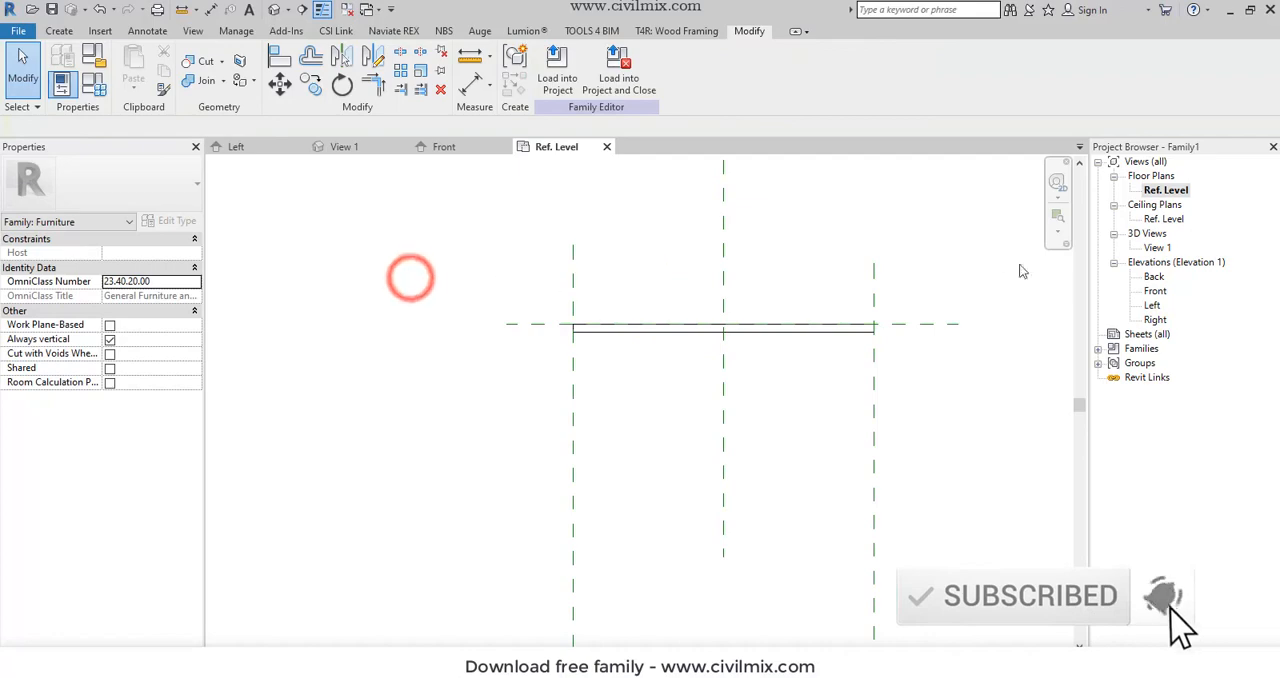
- In the Front elevation, browse materials for the 1850 mm wide extrusion and add Walnut from the AEC Wood library to the project materials
{"action": "left_click", "coordinate": [1165, 190]}
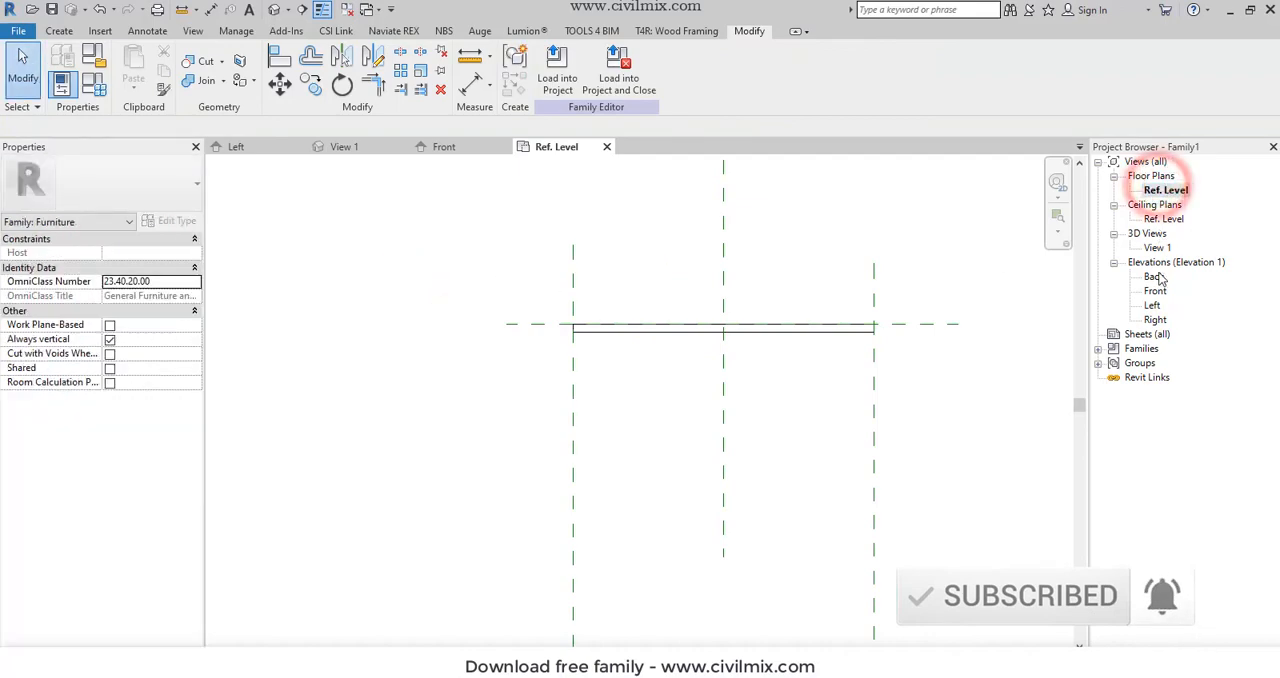
{"action": "double_click", "coordinate": [1155, 291]}
{"action": "left_click", "coordinate": [510, 378]}
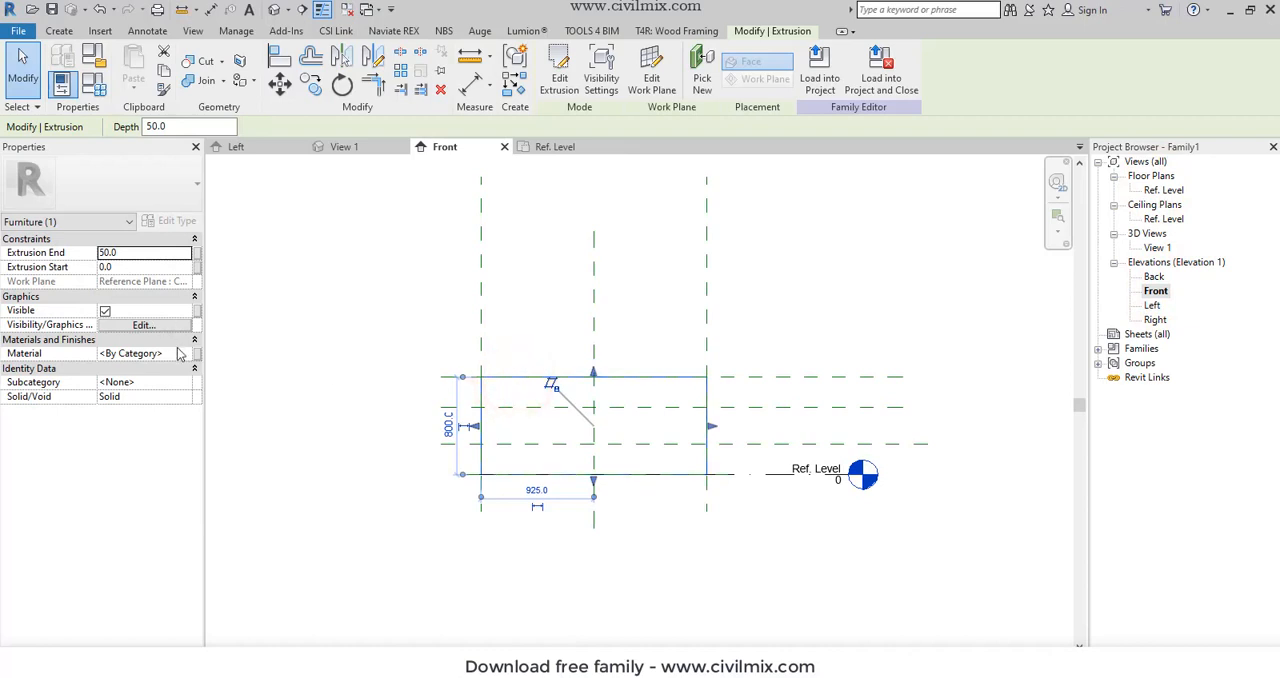
{"action": "left_click", "coordinate": [185, 355]}
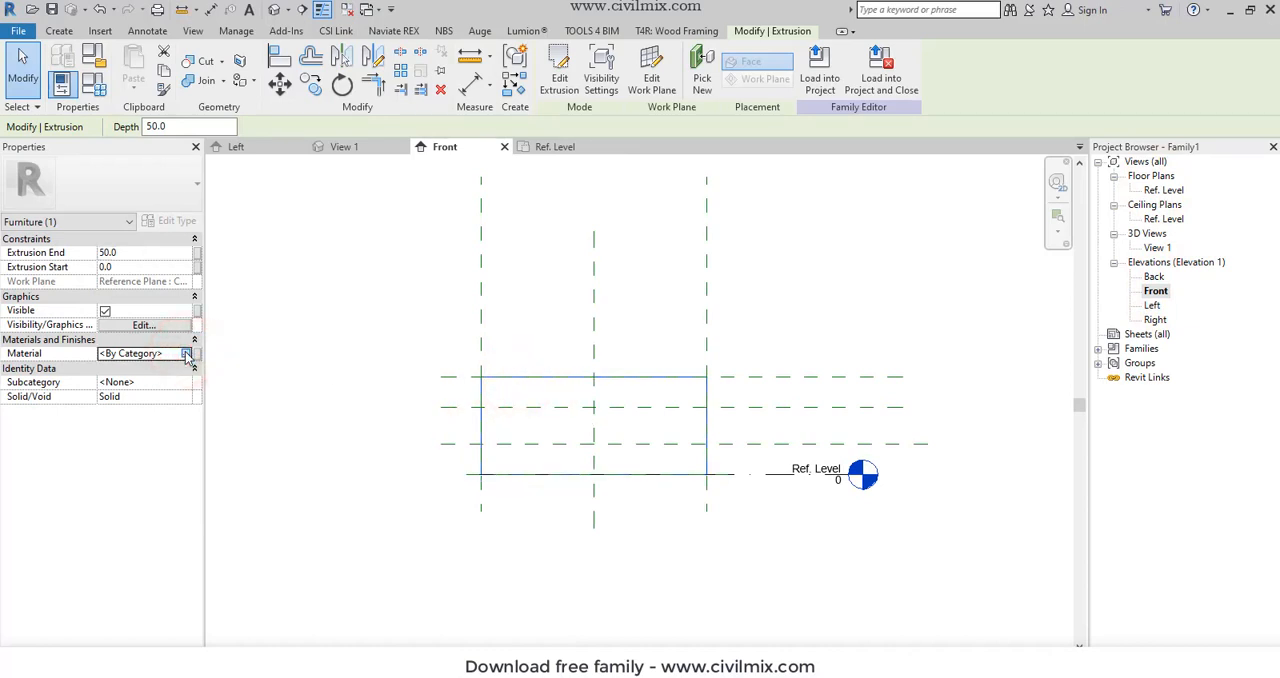
{"action": "left_click", "coordinate": [186, 354]}
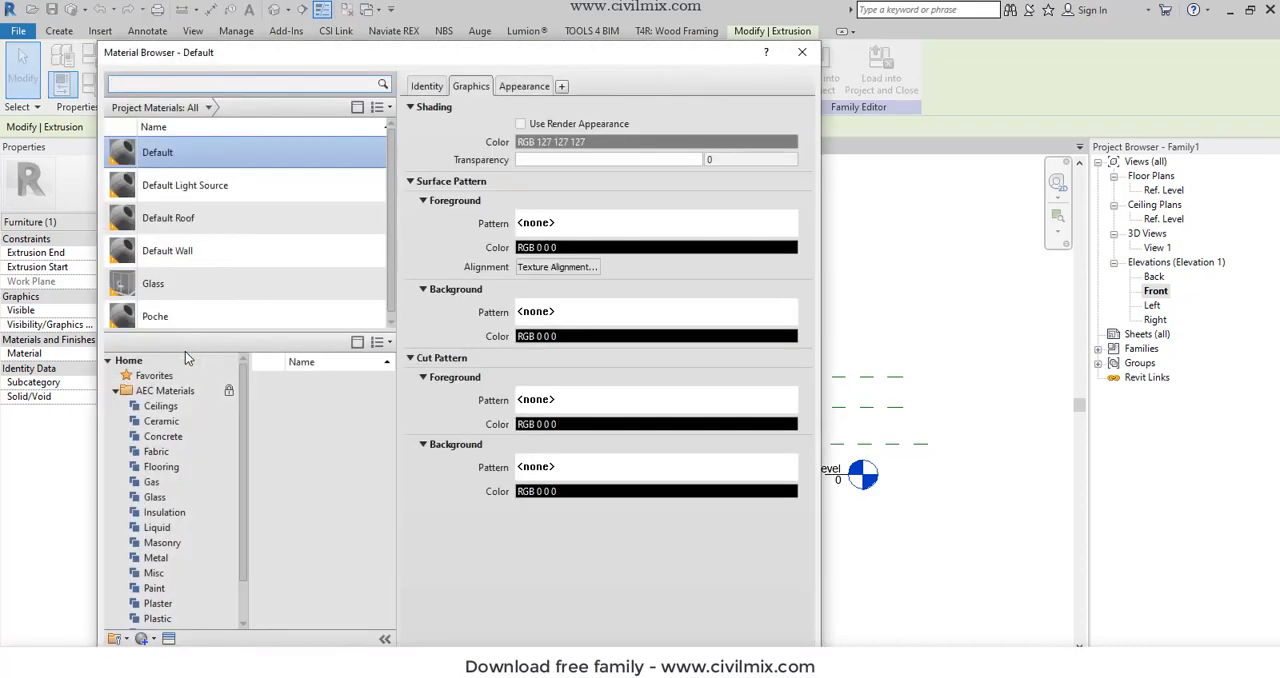
{"action": "scroll", "coordinate": [169, 600], "scroll_direction": "down", "scroll_amount": 1}
{"action": "left_click", "coordinate": [169, 621]}
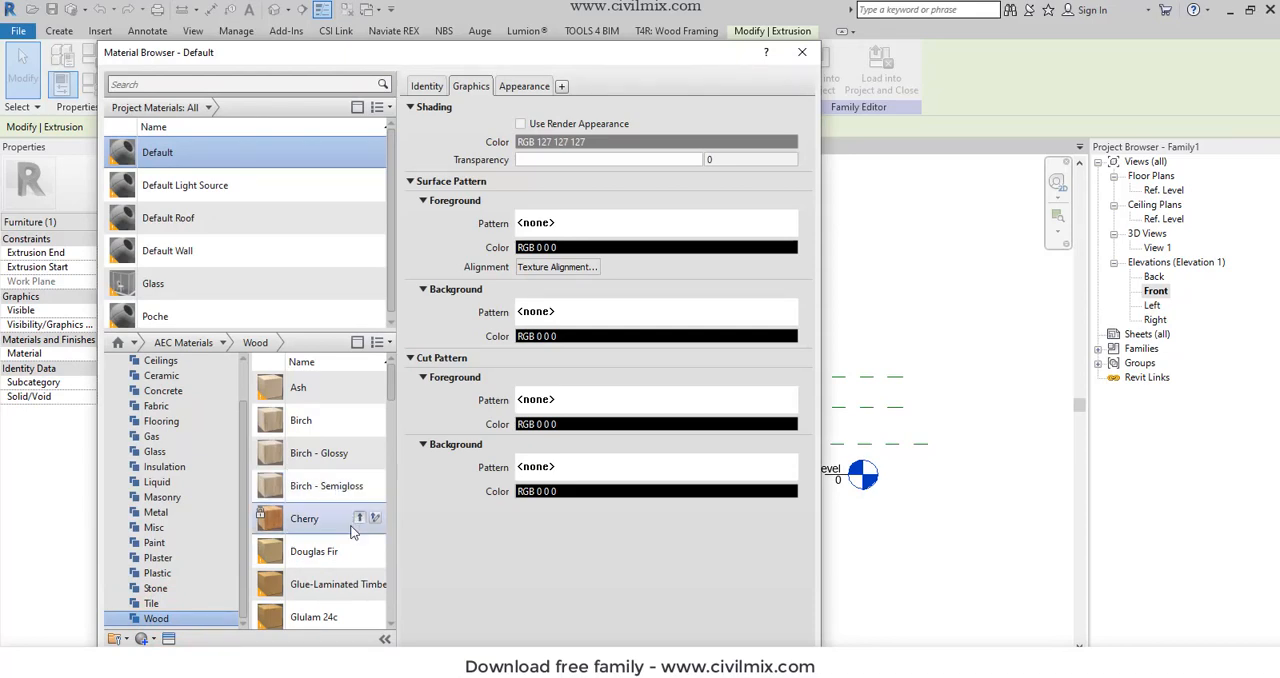
{"action": "scroll", "coordinate": [343, 540], "scroll_direction": "down", "scroll_amount": 5}
{"action": "scroll", "coordinate": [343, 563], "scroll_direction": "down", "scroll_amount": 5}
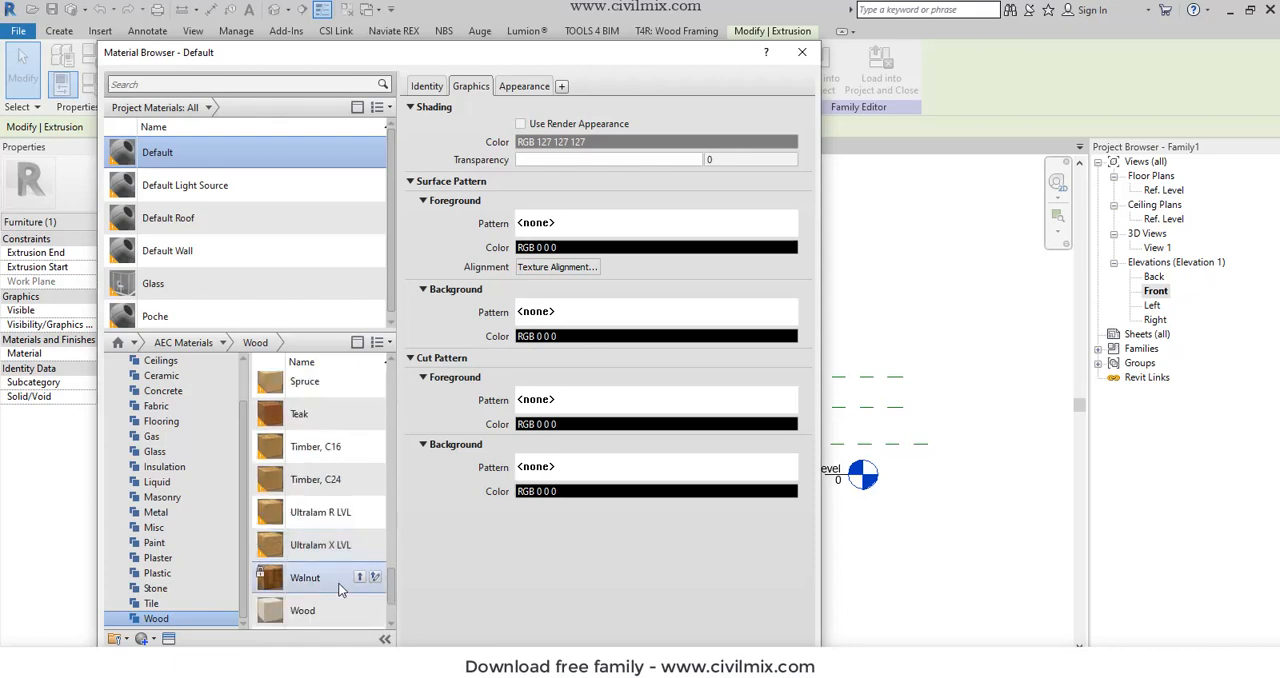
{"action": "scroll", "coordinate": [343, 575], "scroll_direction": "down", "scroll_amount": 3}
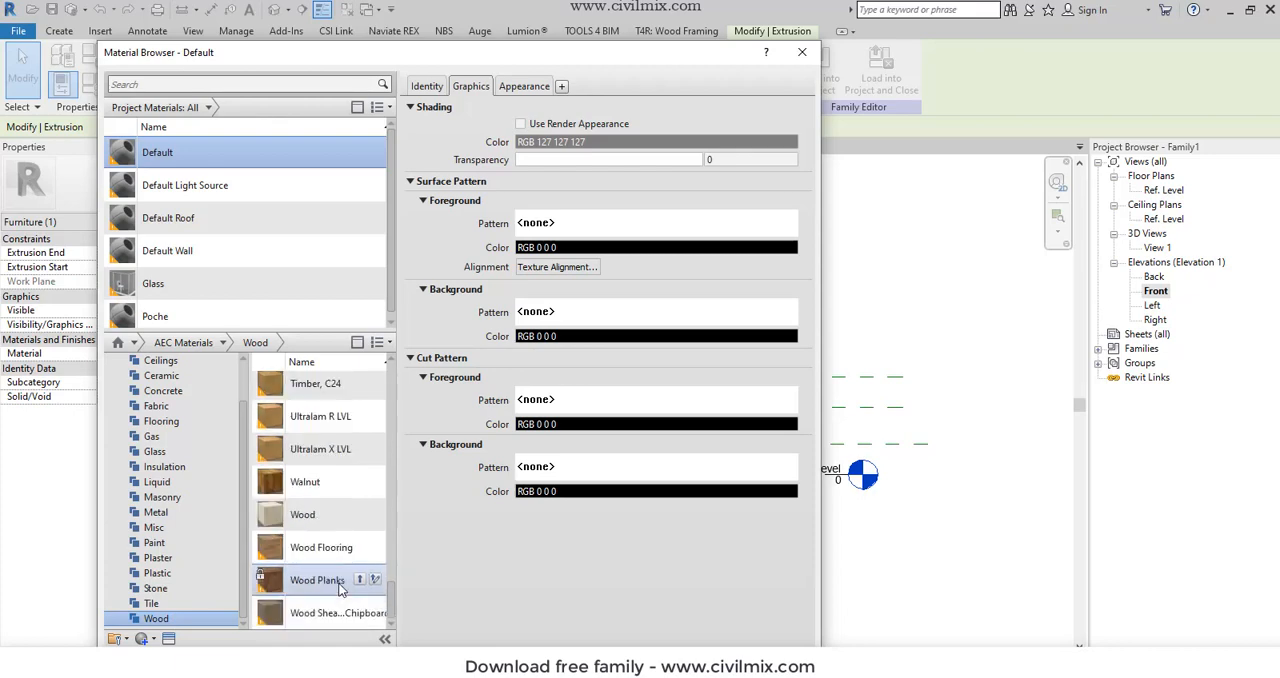
{"action": "left_click", "coordinate": [358, 484]}
- Assign the Walnut material to the 1850 mm wide extrusion
{"action": "left_click", "coordinate": [168, 311]}
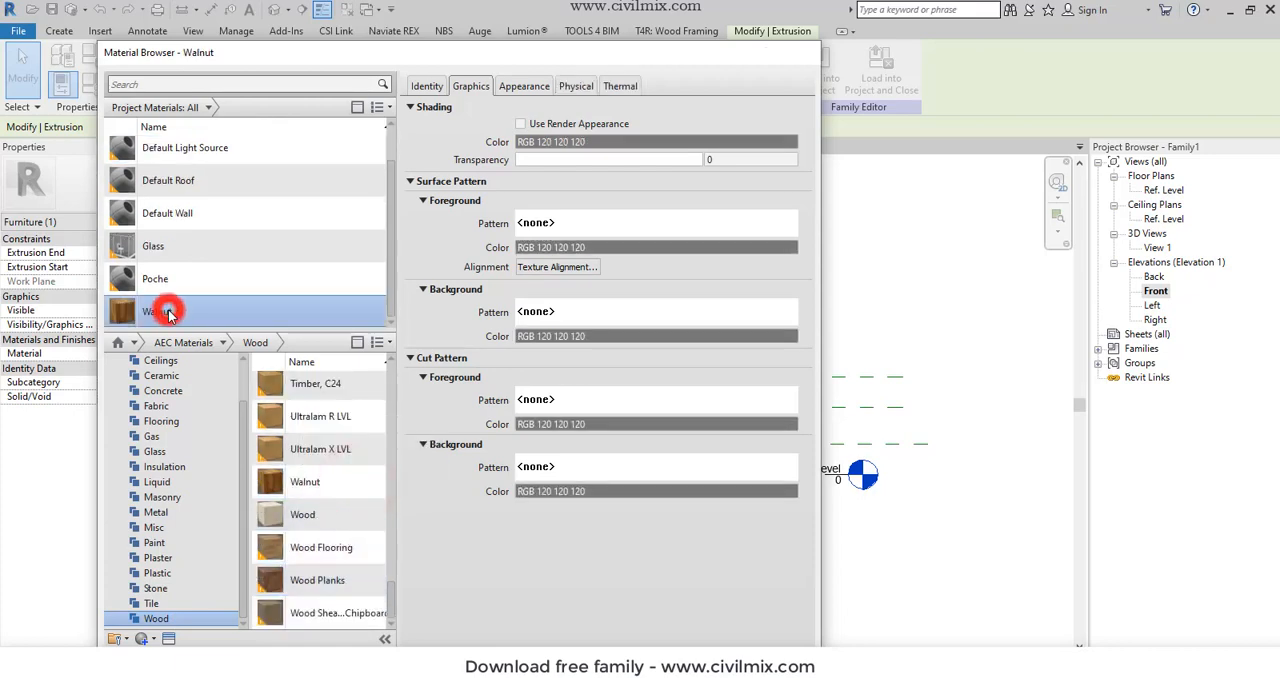
{"action": "left_click", "coordinate": [168, 311]}
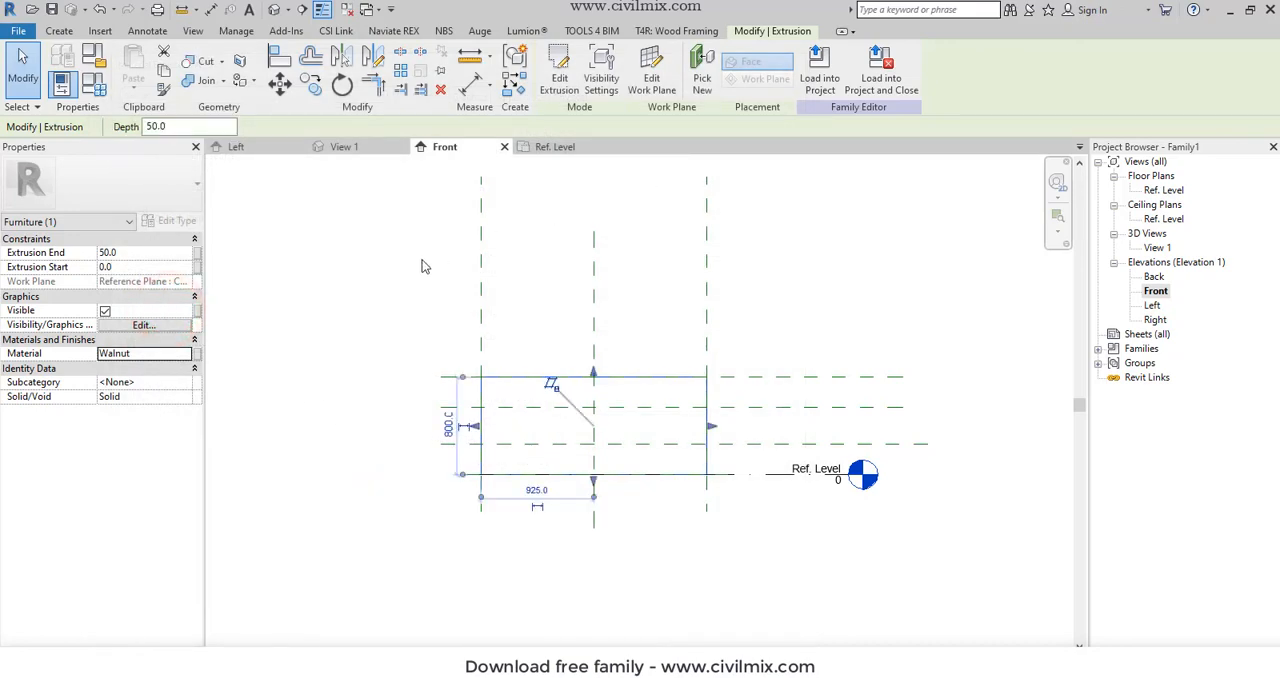
{"action": "left_click", "coordinate": [381, 271]}
- Start a new extrusion and sketch a rectangle about 467 by 800 mm outward from the left vertical plane, from the top horizontal plane to Ref. Level
{"action": "left_click", "coordinate": [503, 383]}
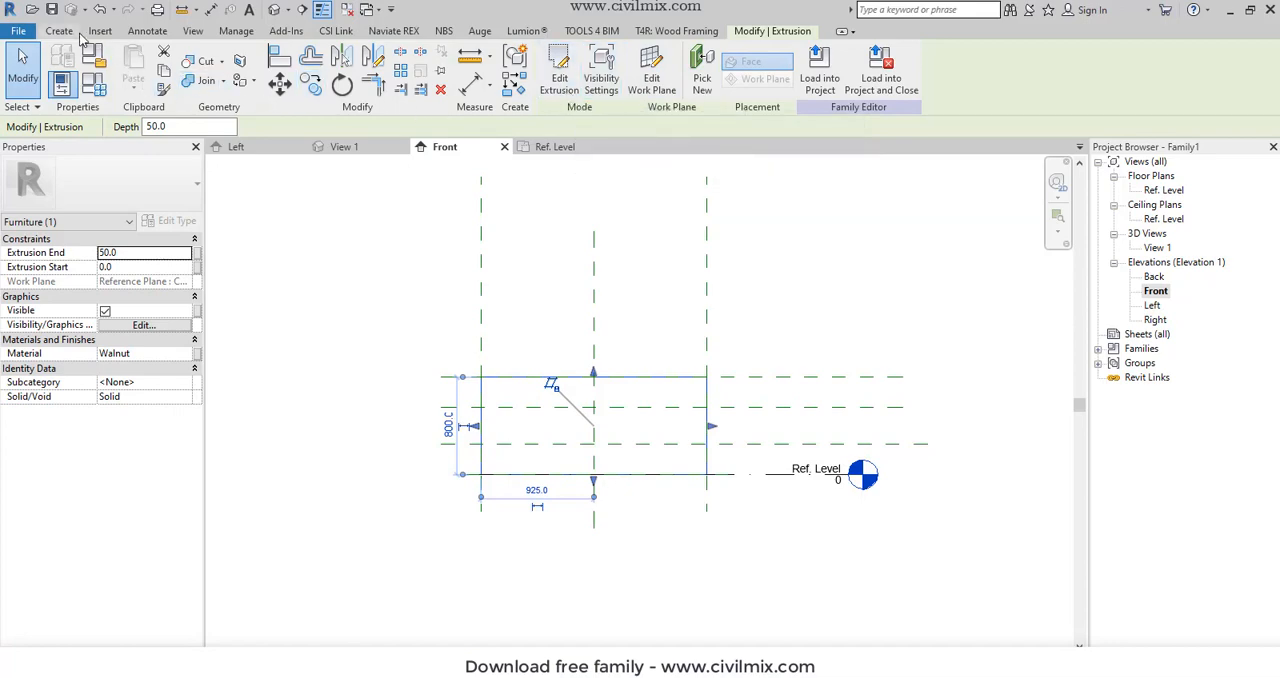
{"action": "left_click", "coordinate": [66, 31]}
{"action": "left_click", "coordinate": [133, 65]}
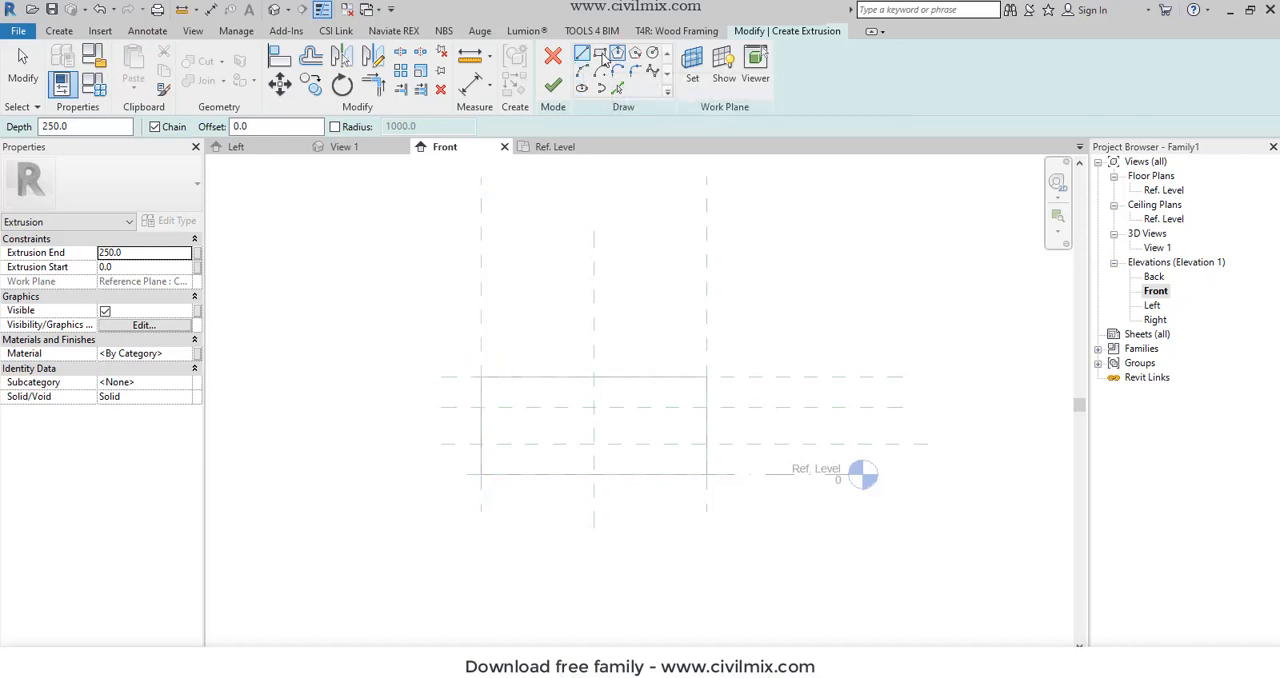
{"action": "left_click", "coordinate": [482, 376]}
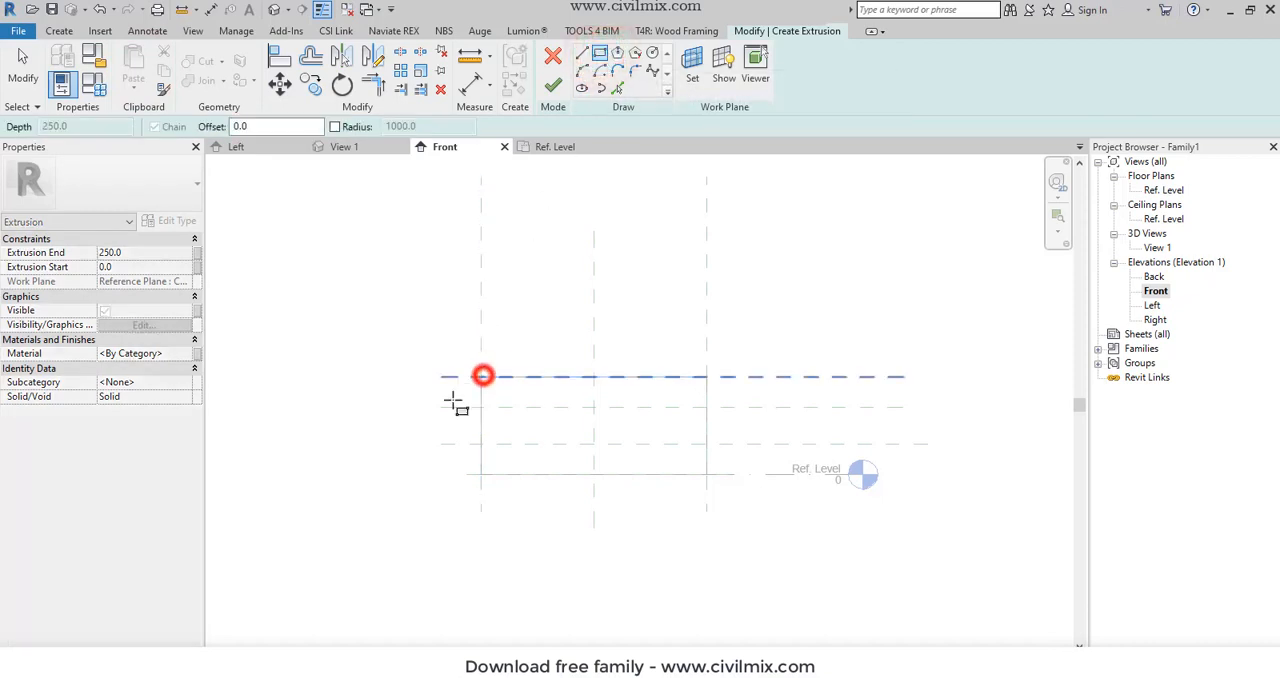
{"action": "left_click", "coordinate": [424, 474]}
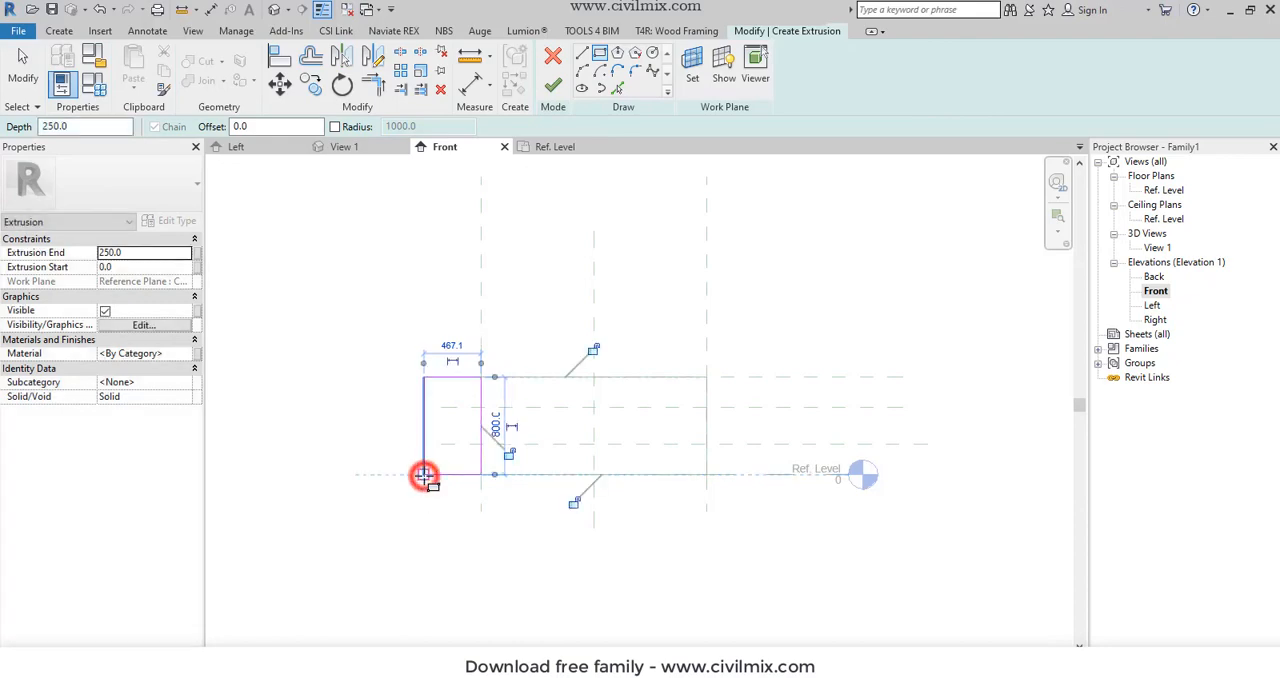
{"action": "key", "text": "Escape"}
{"action": "key", "text": "Escape"}
- Set the side rectangle's width to 450 mm by moving its outer edge, and finish the extrusion
{"action": "left_click", "coordinate": [424, 403]}
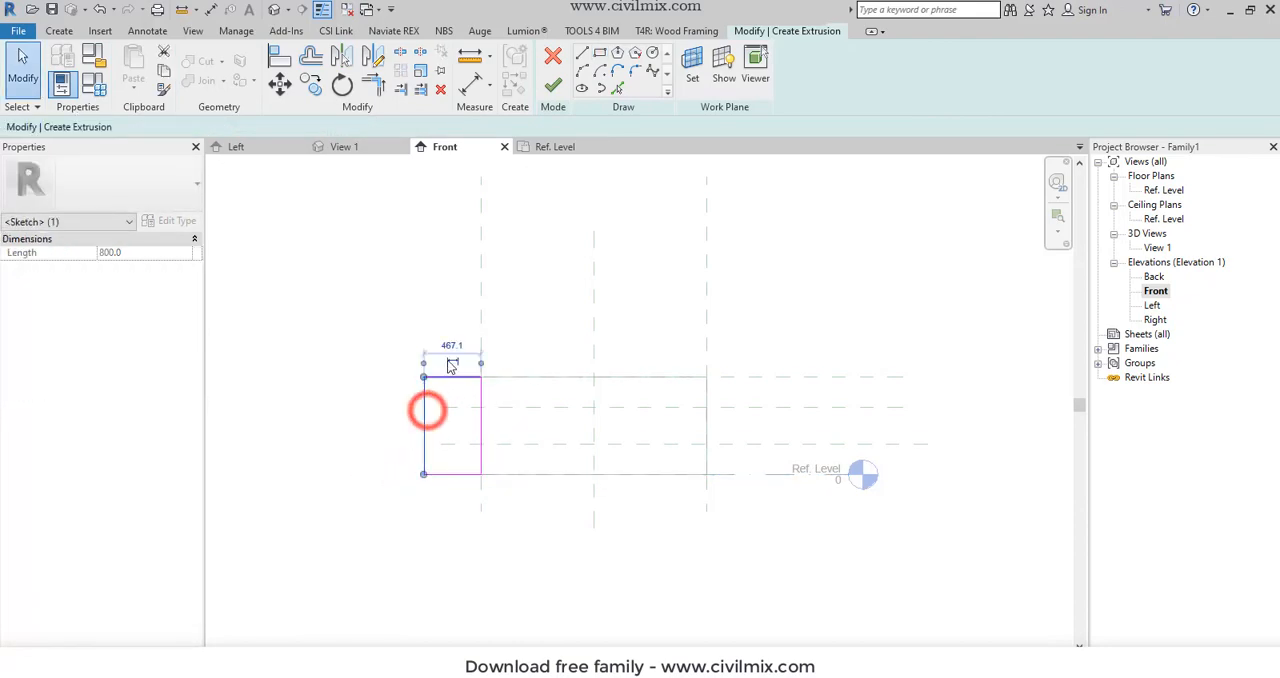
{"action": "left_click", "coordinate": [450, 343]}
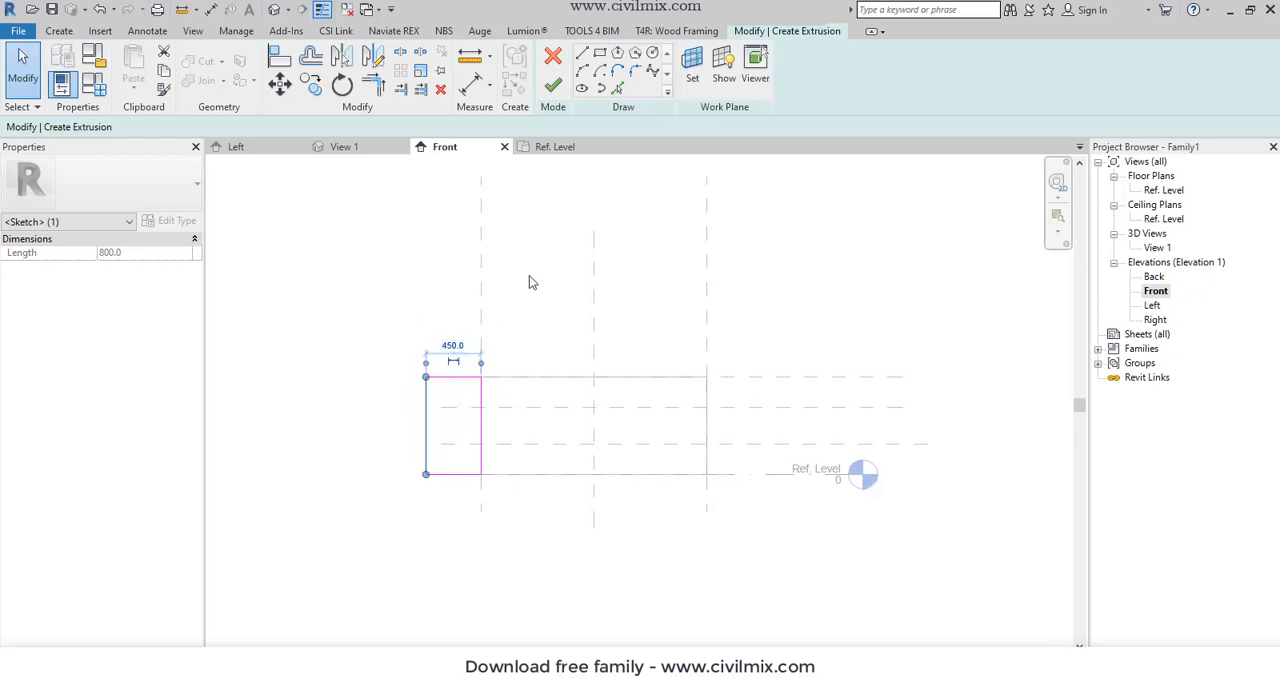
{"action": "left_click", "coordinate": [554, 89]}
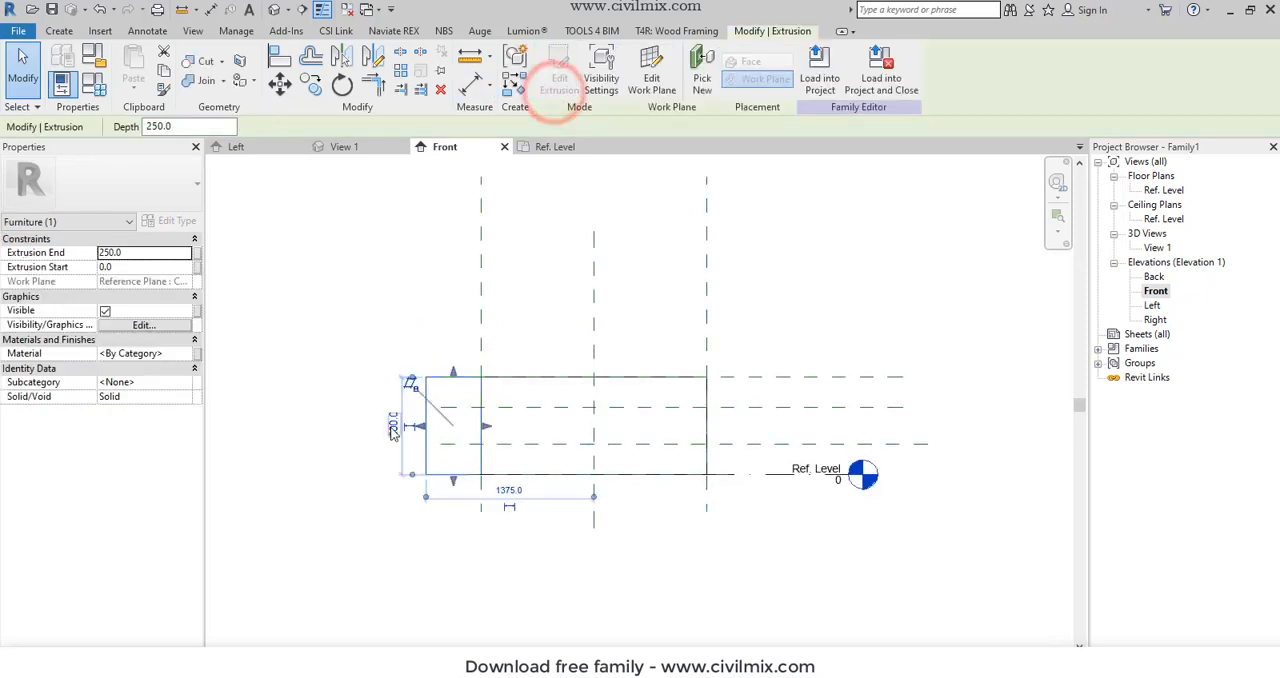
- Set the 450 mm wide side extrusion's Extrusion End to 50 mm and its material to Walnut
{"action": "left_click", "coordinate": [157, 260]}
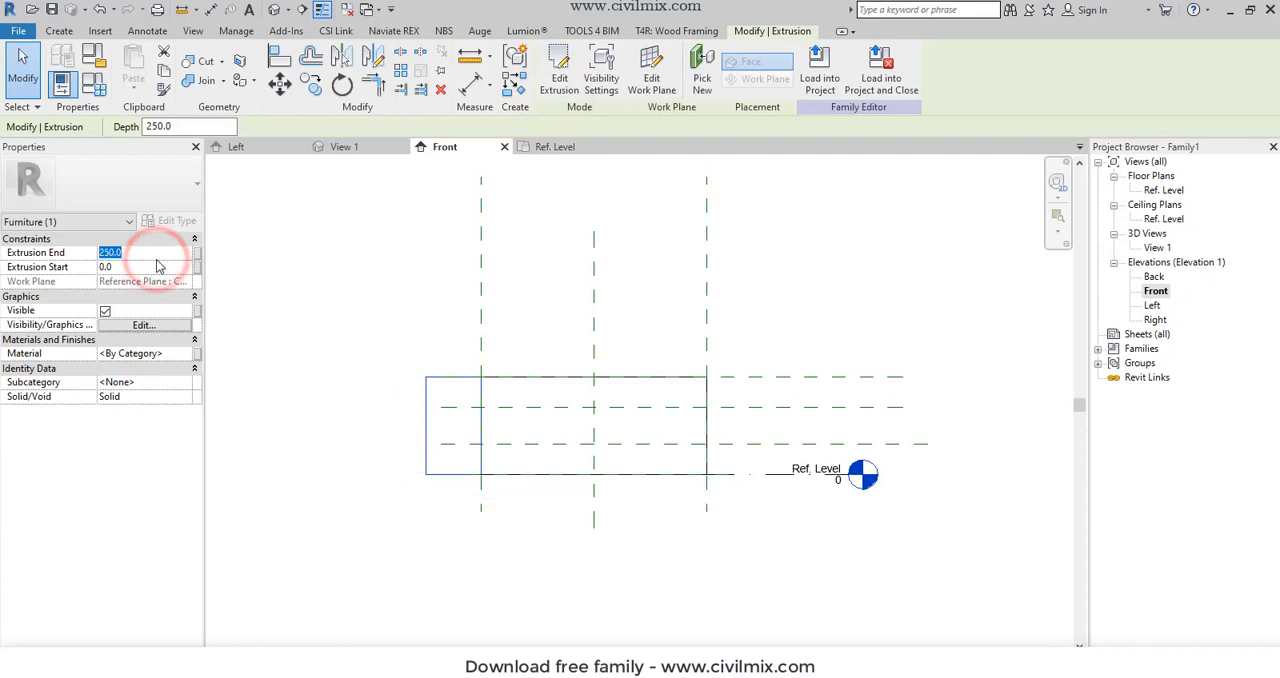
{"action": "type", "text": "50"}
{"action": "left_click", "coordinate": [172, 355]}
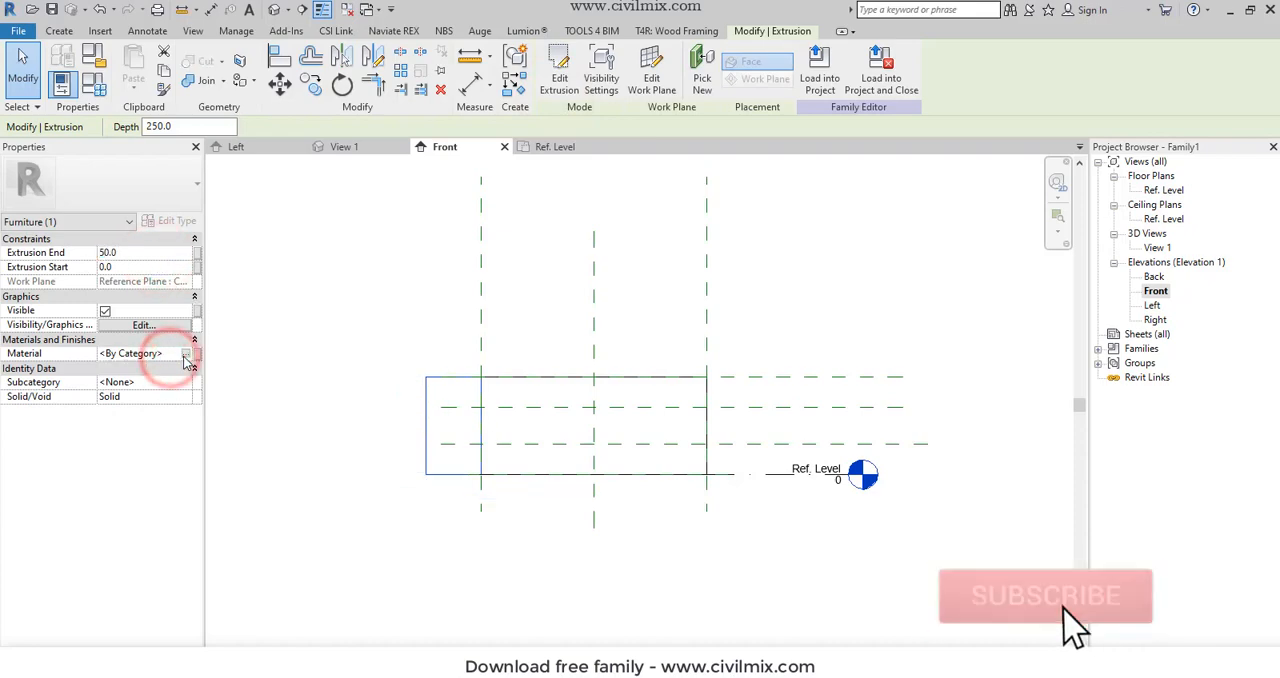
{"action": "left_click", "coordinate": [190, 355]}
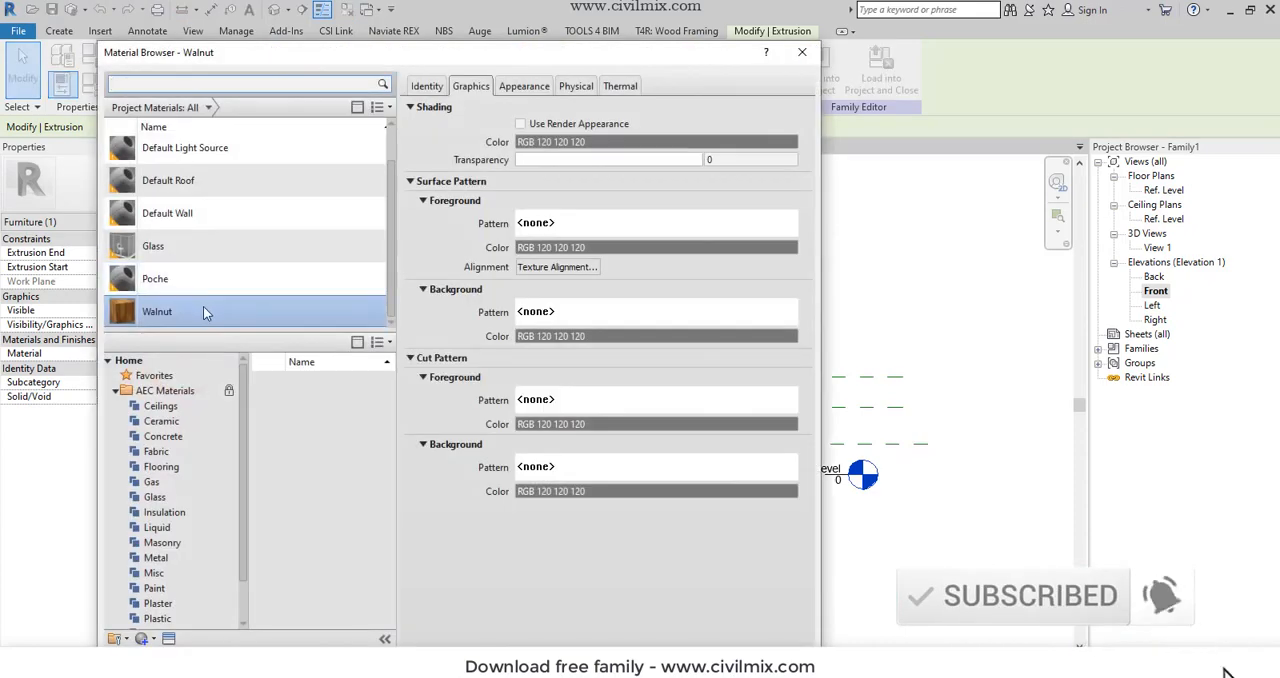
{"action": "double_click", "coordinate": [203, 306]}
{"action": "left_click", "coordinate": [298, 338]}
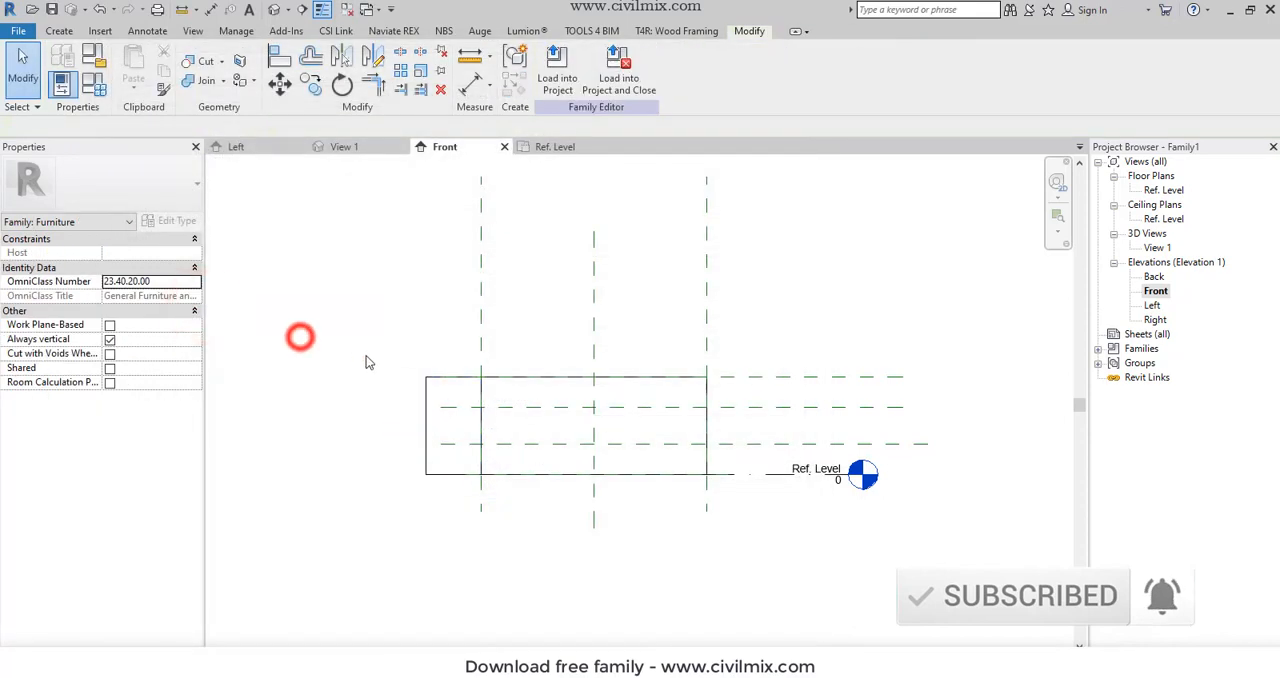
- Mirror a copy of the left side extrusion about the central vertical reference plane
{"action": "left_click", "coordinate": [430, 401]}
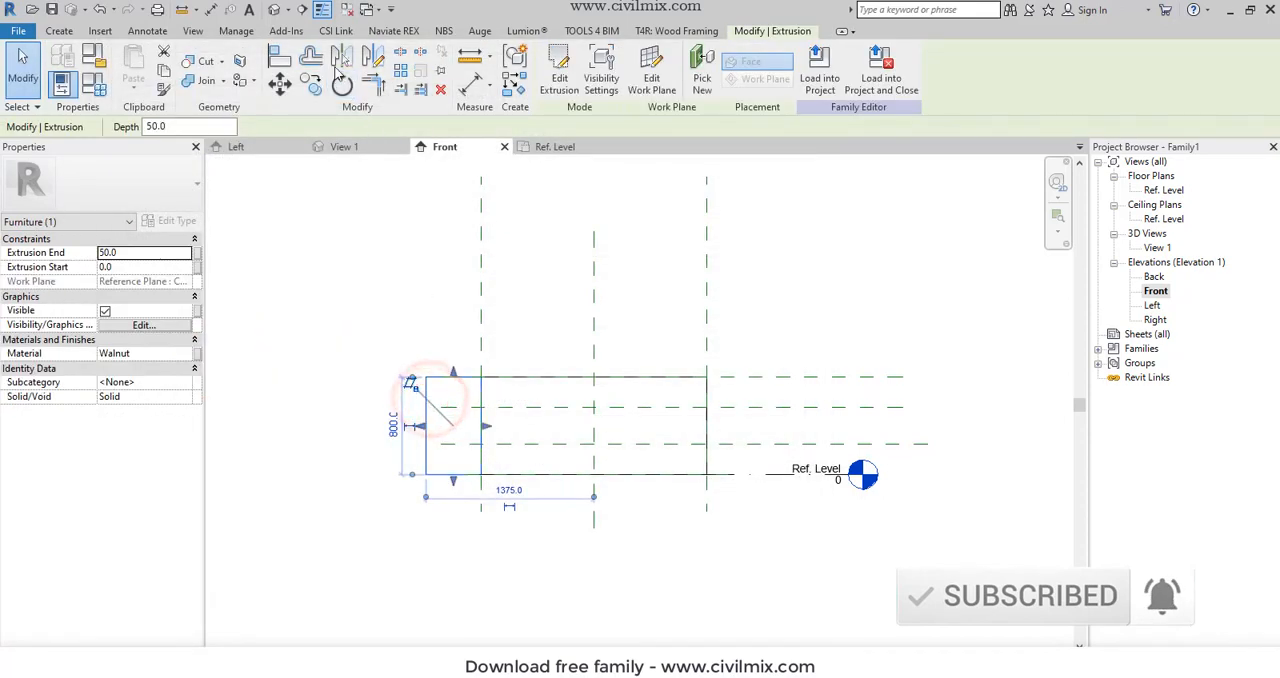
{"action": "left_click", "coordinate": [341, 57]}
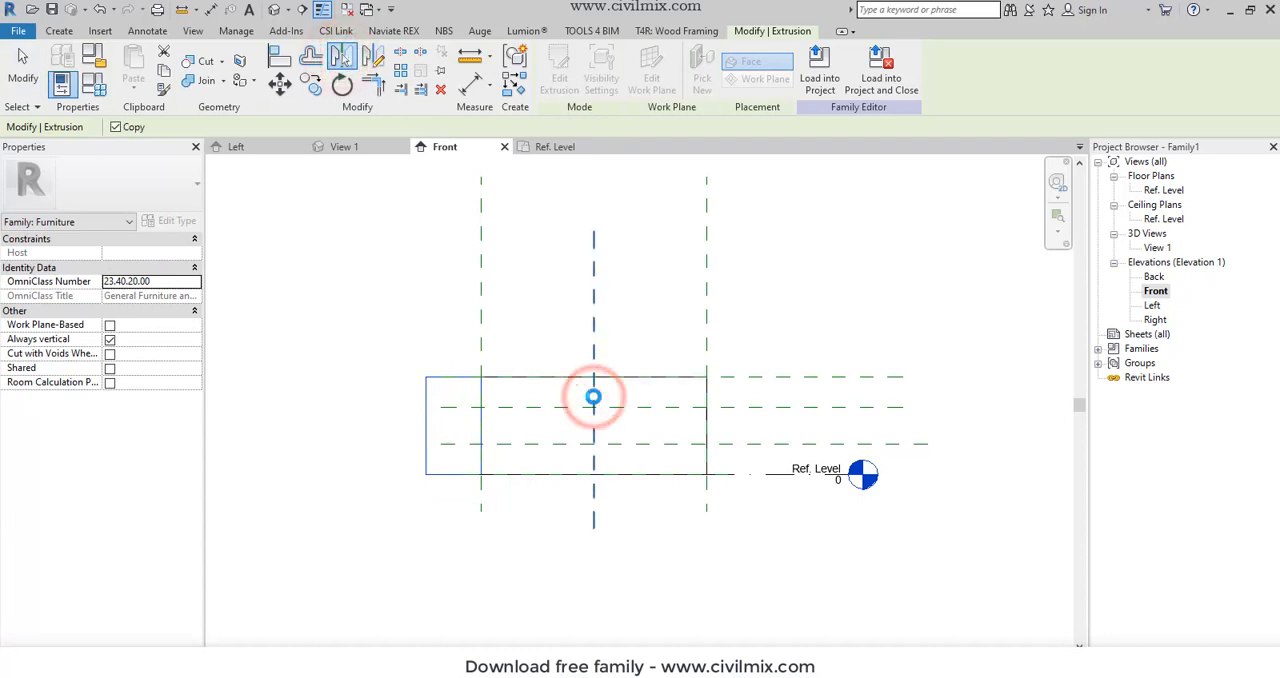
{"action": "left_click", "coordinate": [593, 397]}
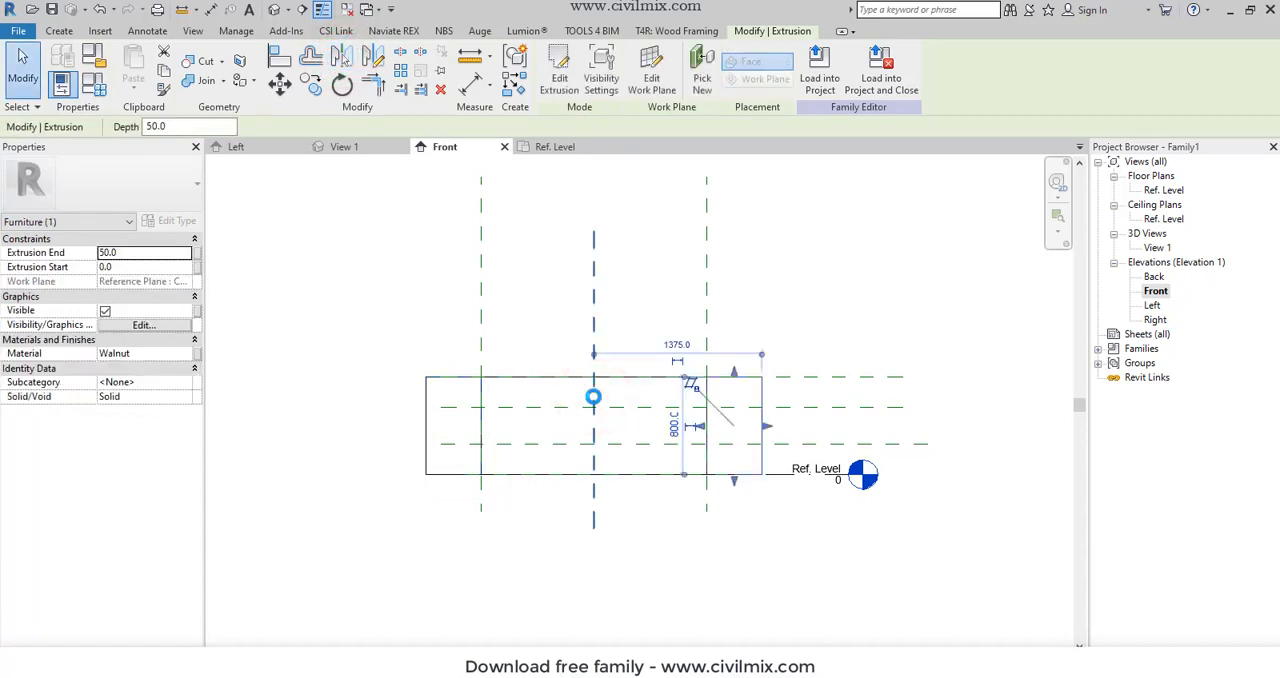
{"action": "left_click", "coordinate": [708, 587]}
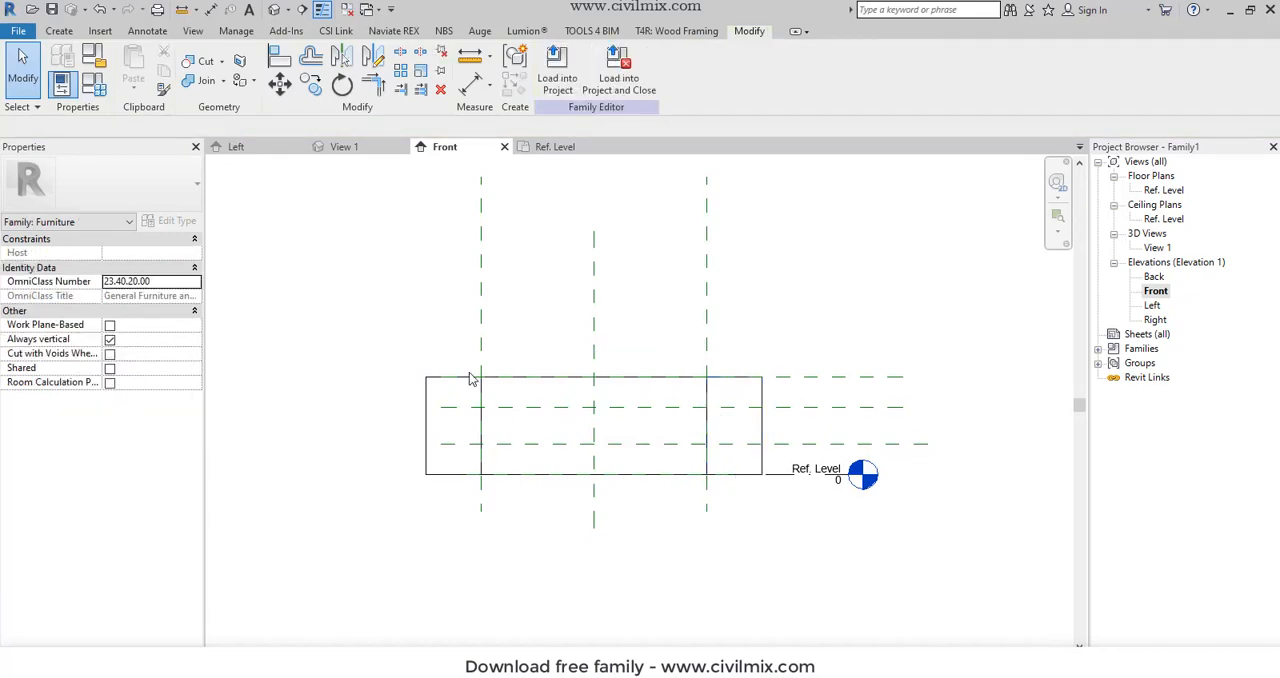
- Start a new extrusion and sketch a rectangle about 2300 by 300 mm above the top horizontal plane, starting at the left vertical reference plane
{"action": "left_click", "coordinate": [59, 31]}
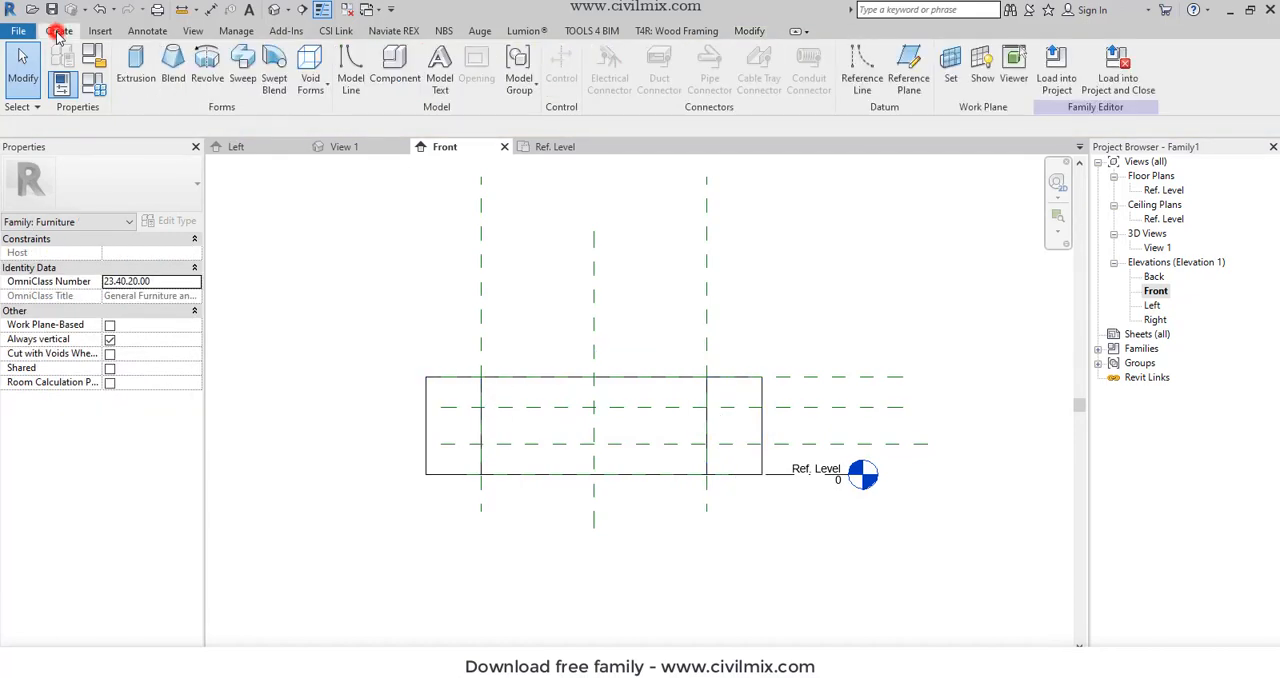
{"action": "left_click", "coordinate": [135, 60]}
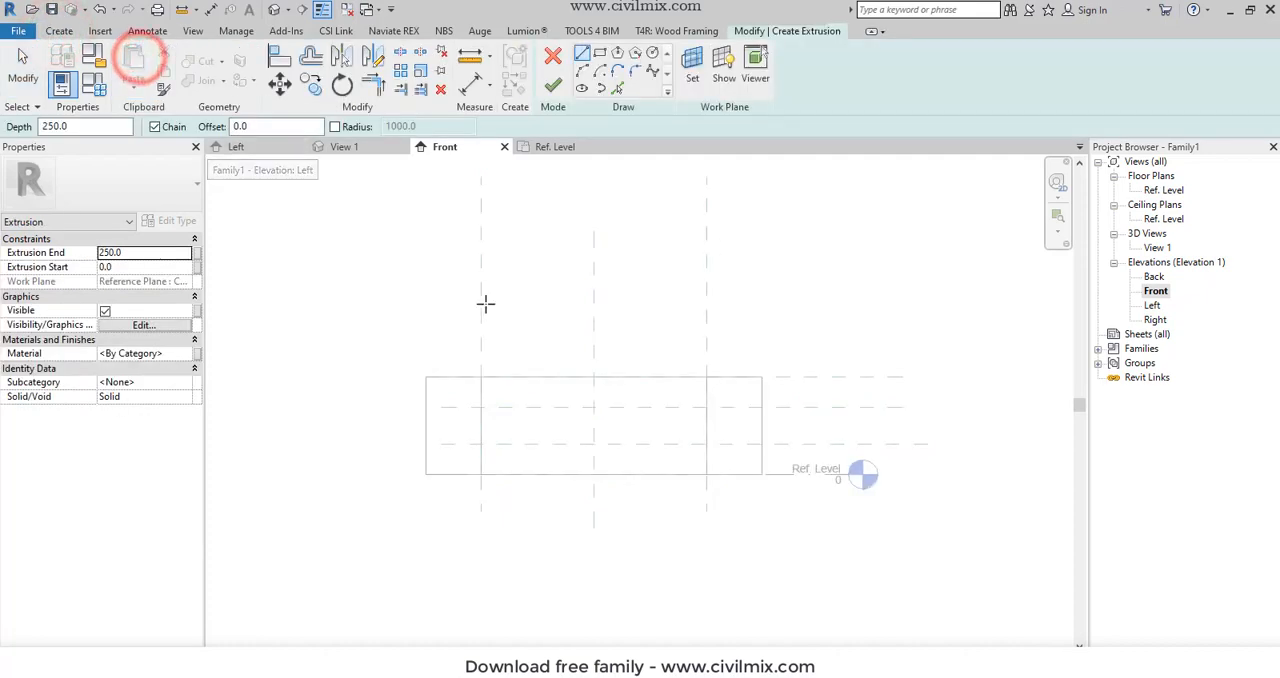
{"action": "left_click", "coordinate": [600, 52]}
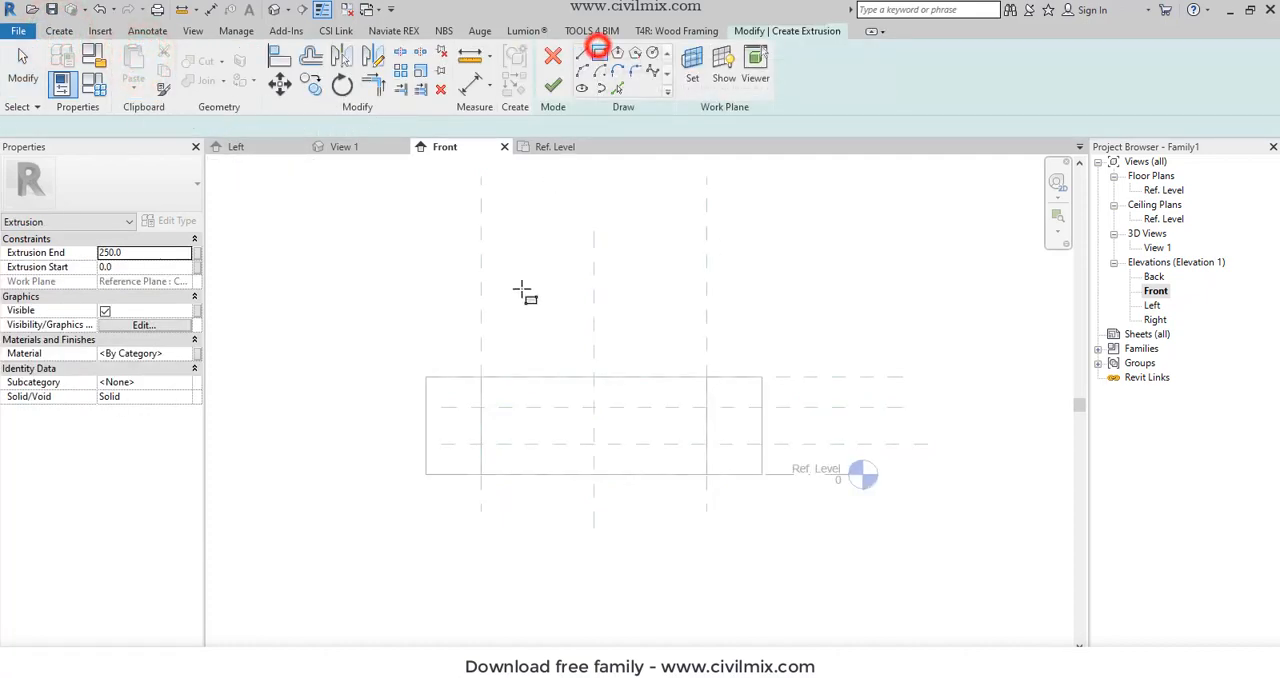
{"action": "left_click", "coordinate": [482, 370]}
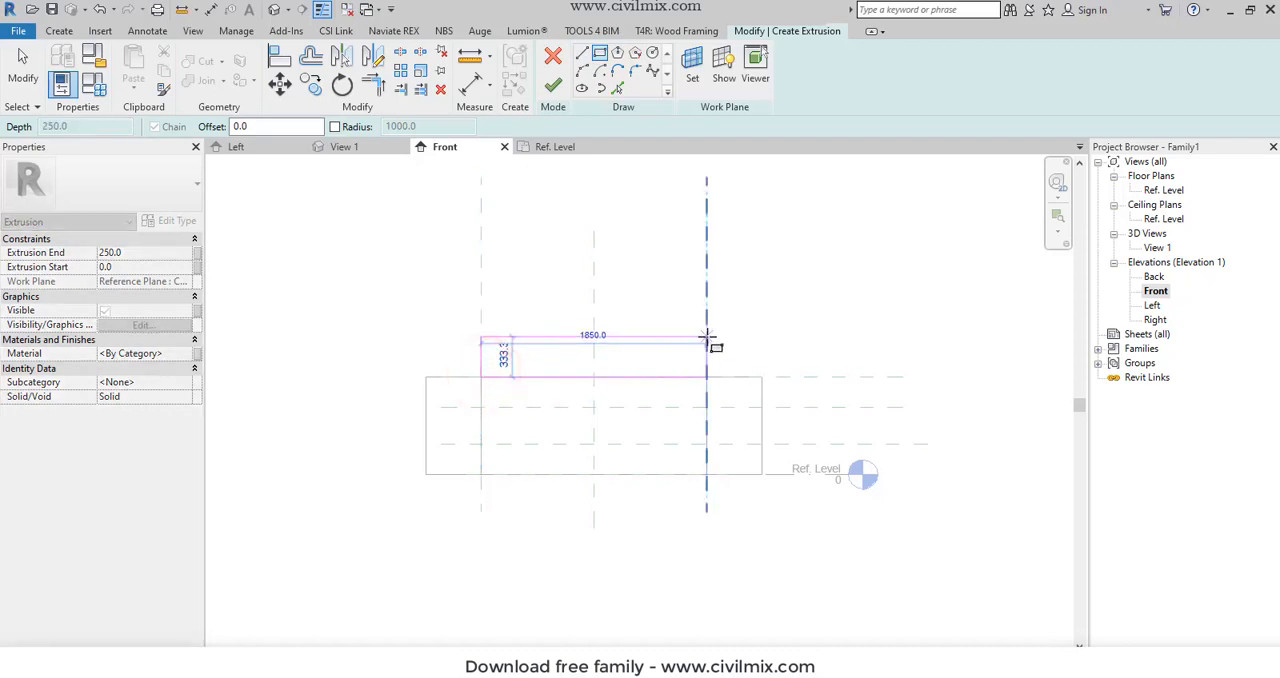
{"action": "left_click", "coordinate": [760, 342]}
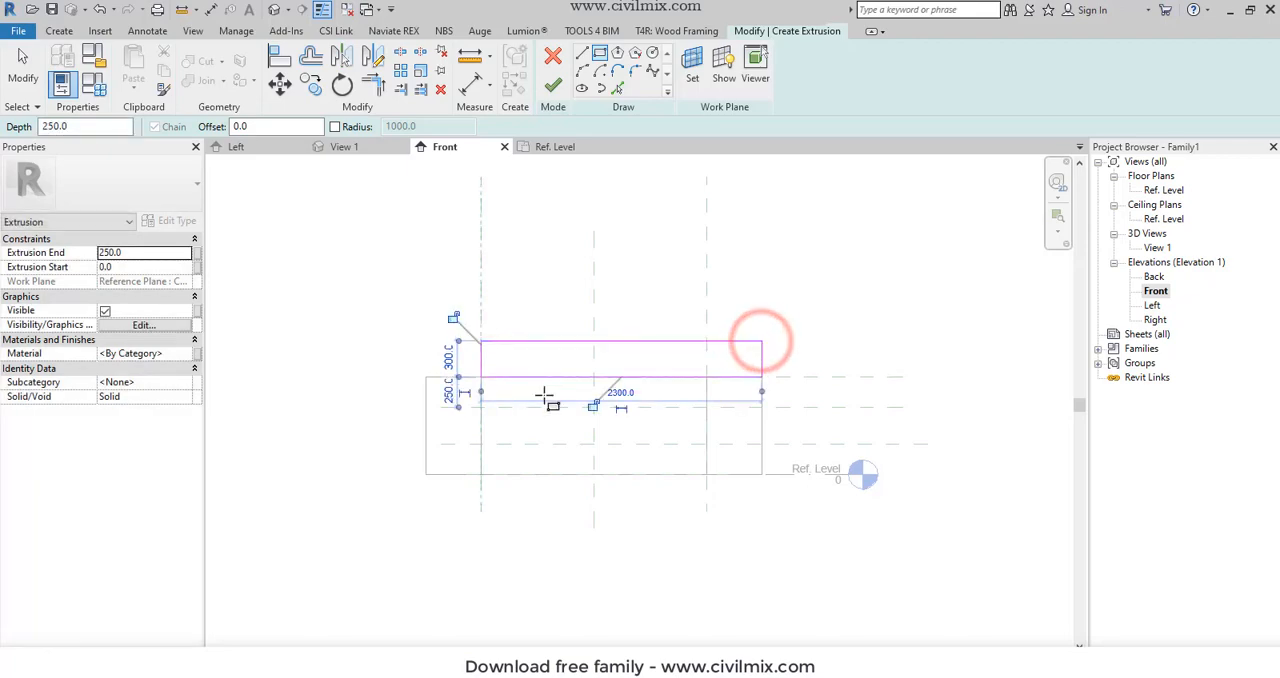
{"action": "key", "text": "Escape"}
{"action": "key", "text": "Escape"}
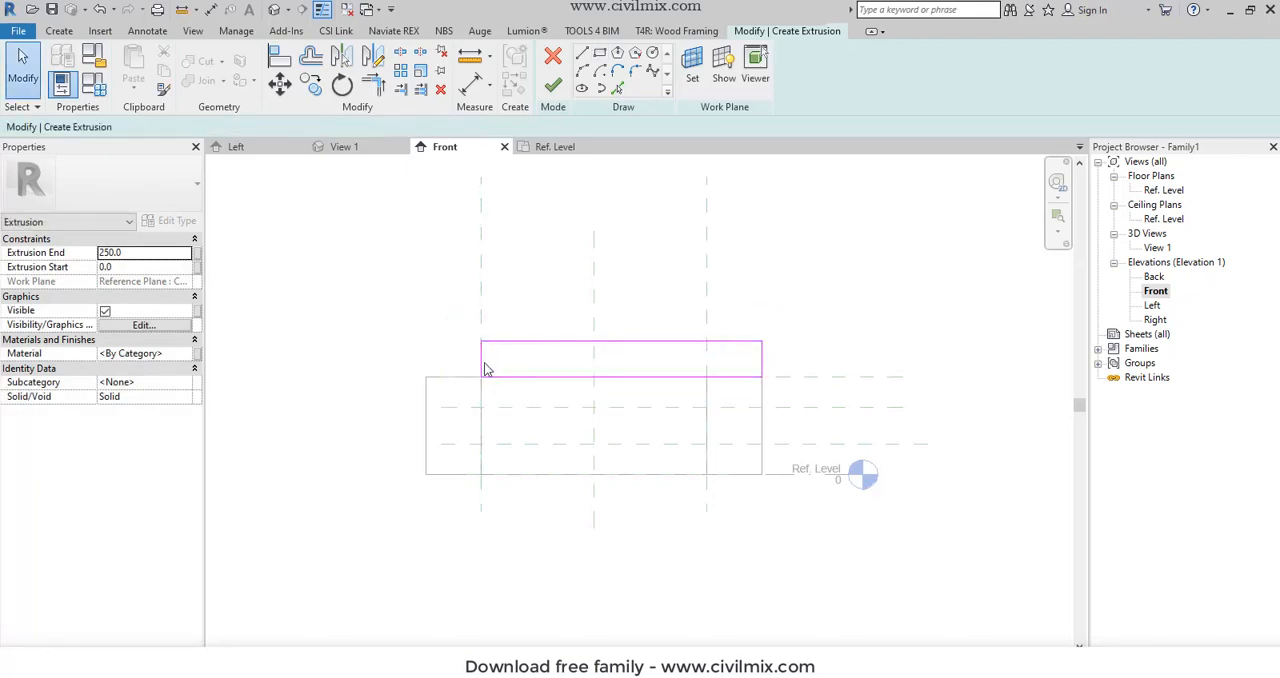
- Align the rectangle's two short edges with the outer edges of the left and right side panels
{"action": "left_click", "coordinate": [268, 60]}
{"action": "left_click", "coordinate": [427, 386]}
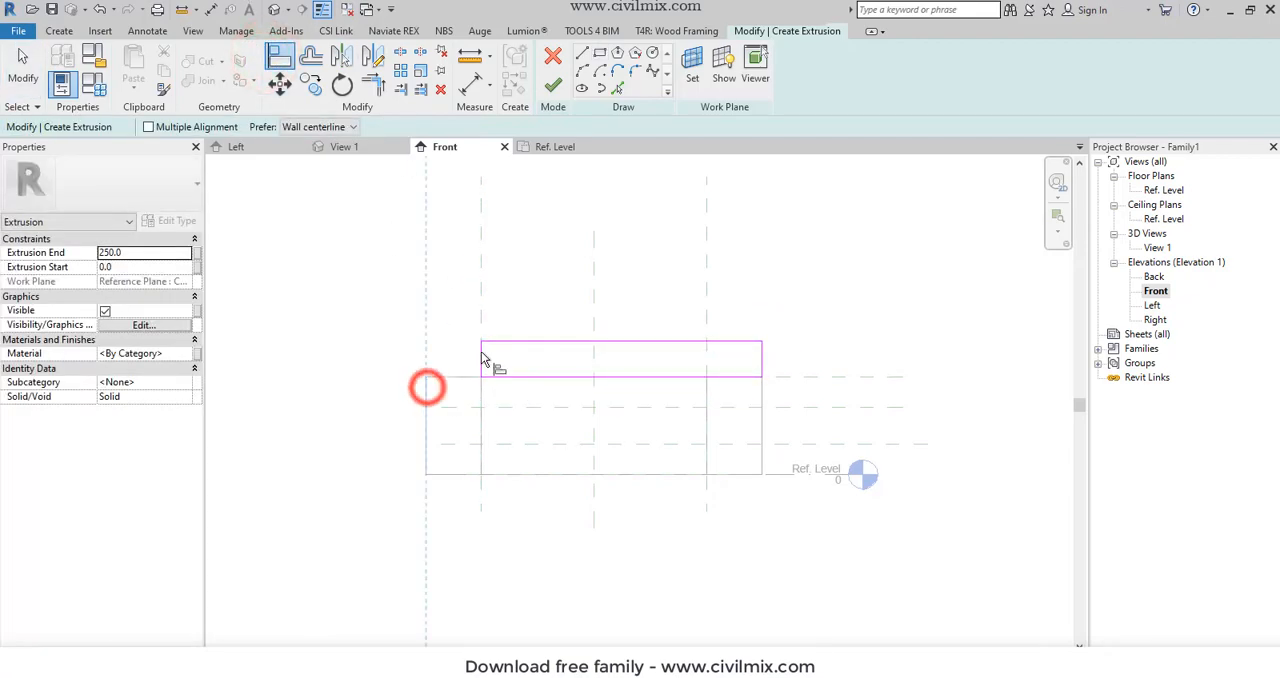
{"action": "left_click", "coordinate": [481, 355]}
{"action": "left_click", "coordinate": [765, 409]}
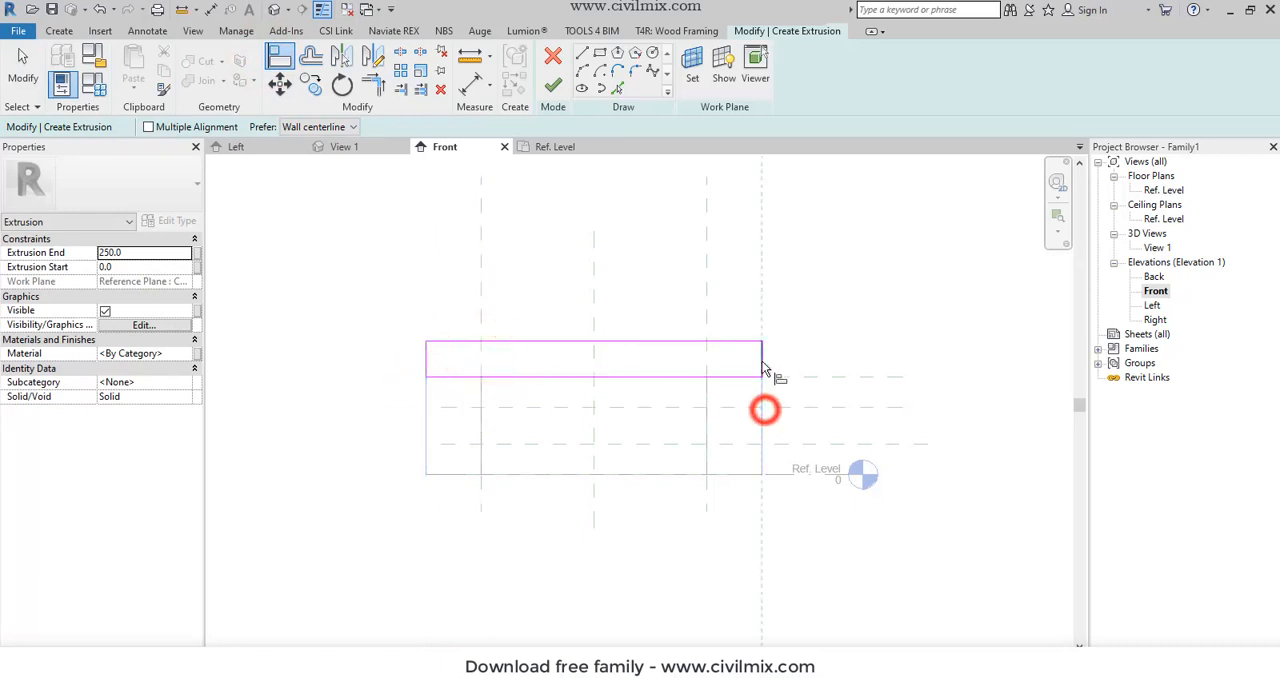
{"action": "left_click", "coordinate": [758, 347]}
{"action": "scroll", "coordinate": [495, 397], "scroll_direction": "up", "scroll_amount": 1}
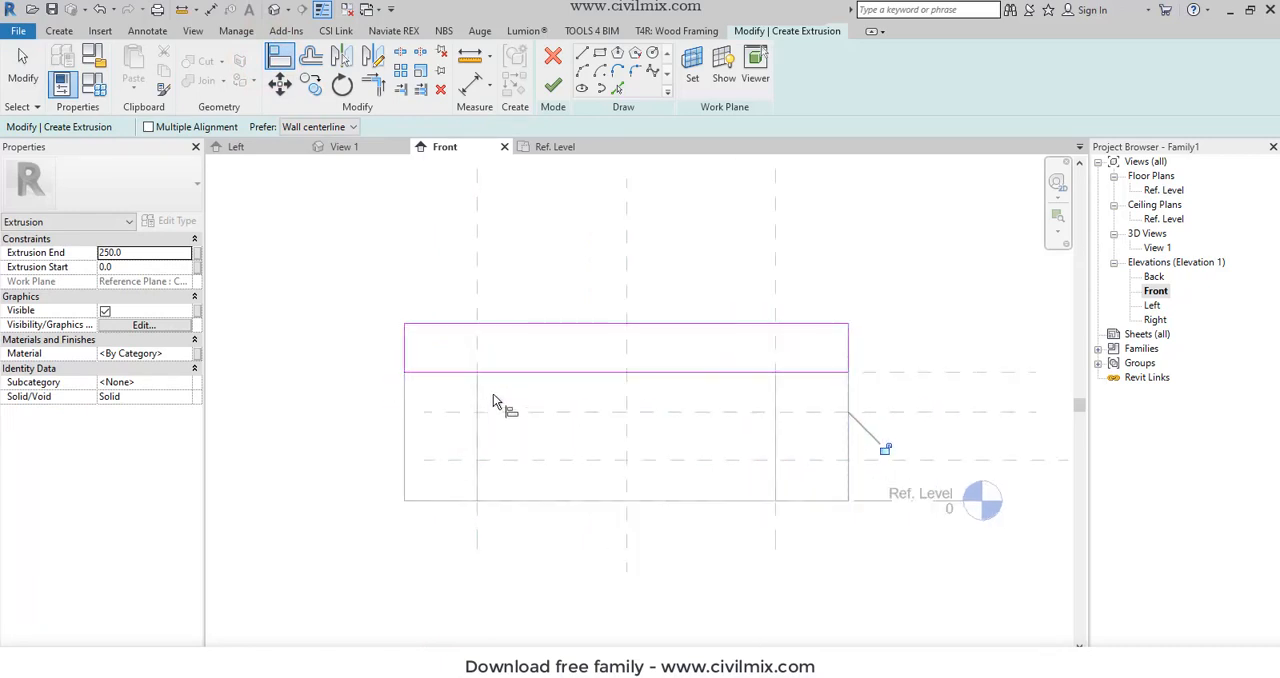
{"action": "key", "text": "Escape"}
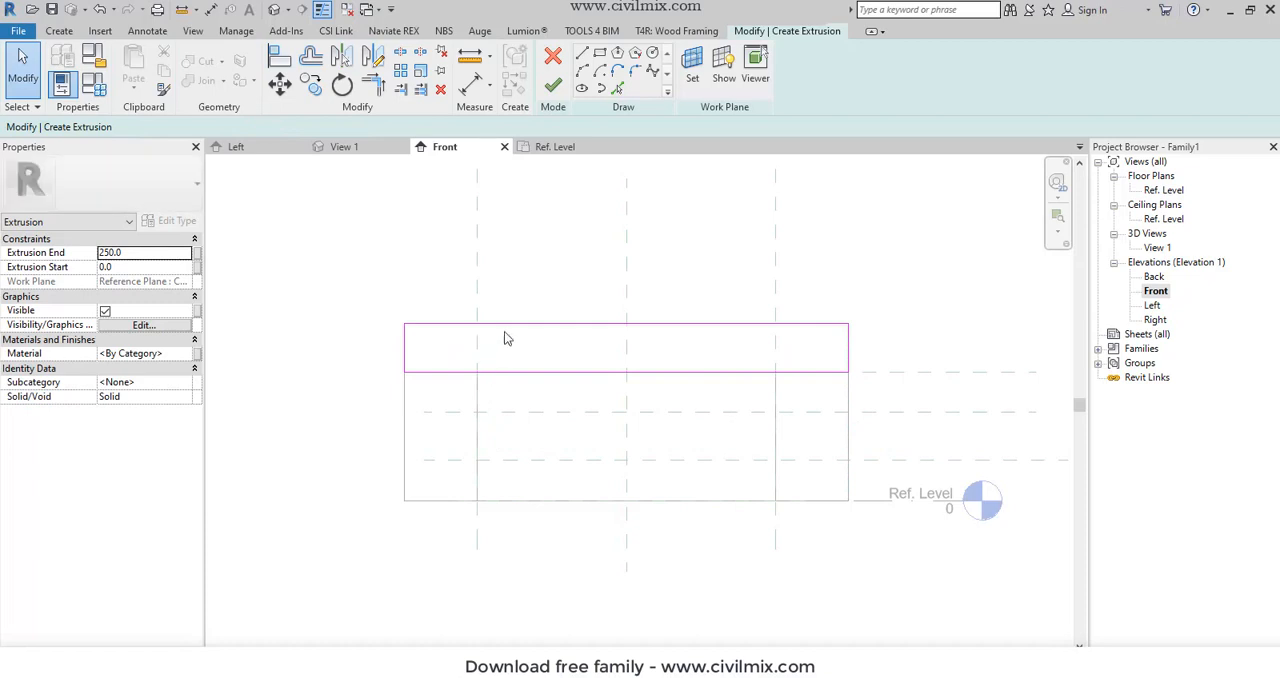
- Set the upper rectangle's height to 250 mm by moving its top edge
{"action": "left_click", "coordinate": [505, 328]}
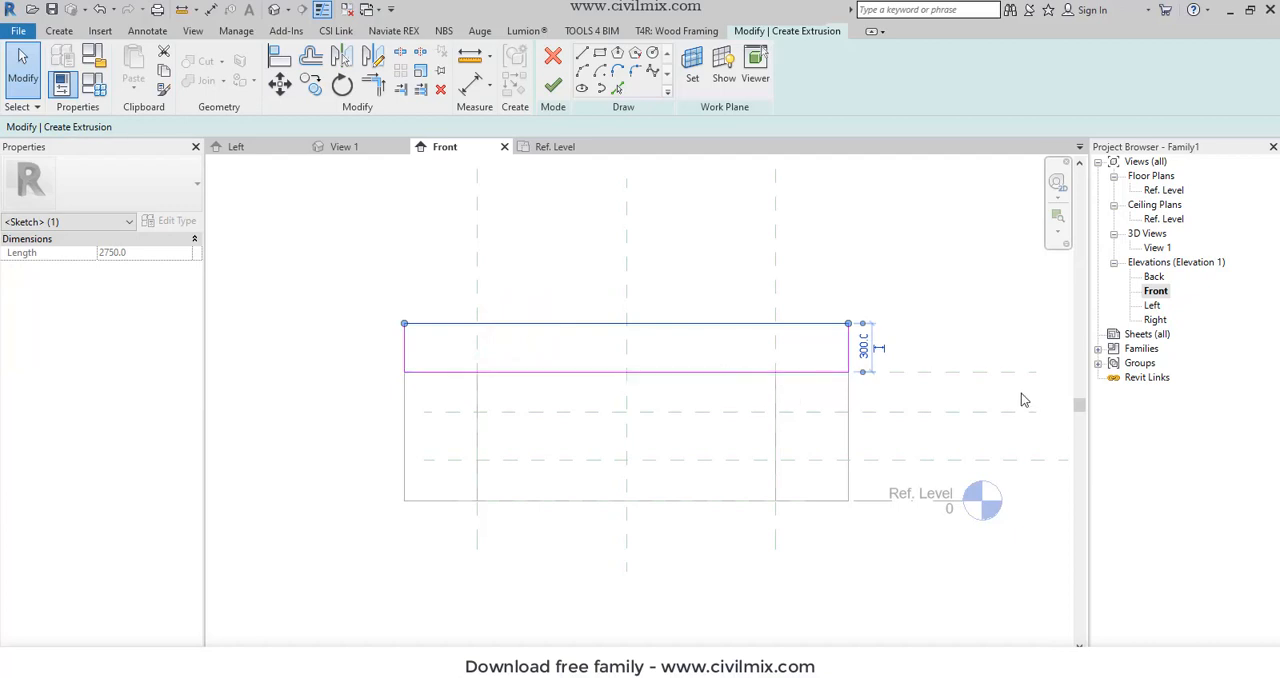
{"action": "left_click", "coordinate": [866, 346]}
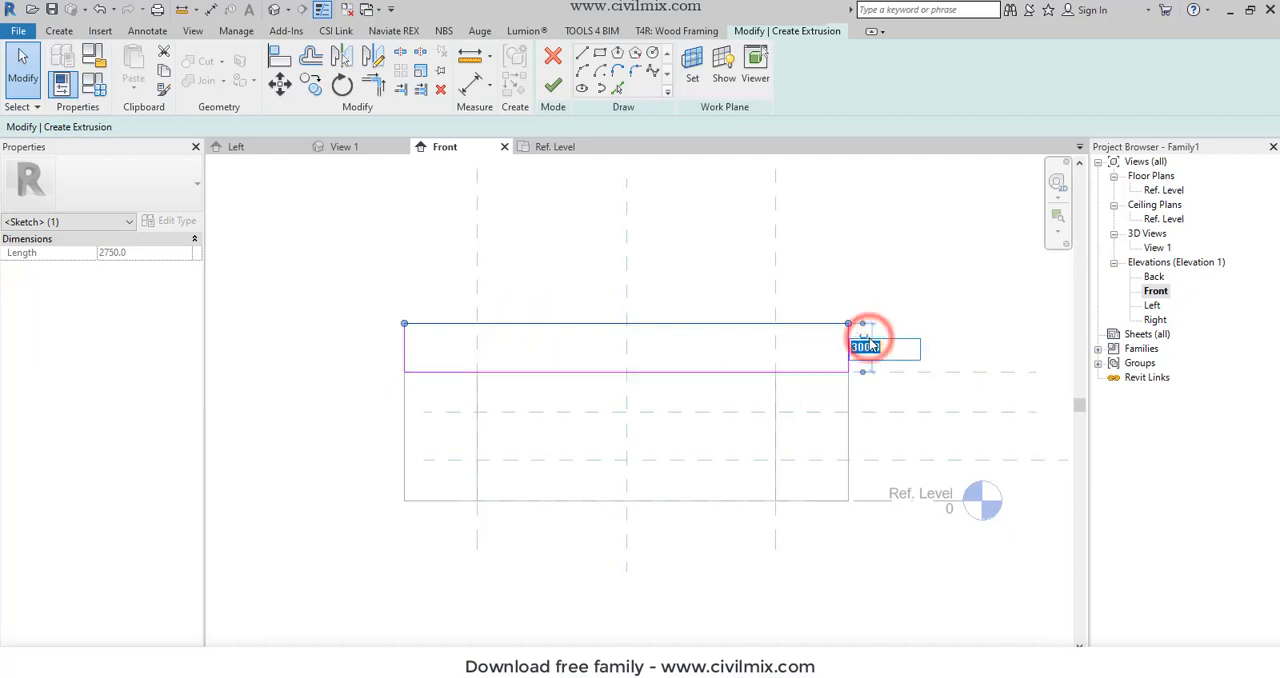
{"action": "type", "text": "250"}
{"action": "key", "text": "Return"}
{"action": "left_click", "coordinate": [728, 283]}
- Set the upper extrusion's Extrusion End to 50 mm and its material to Laminate, Black, and finish the extrusion
{"action": "scroll", "coordinate": [728, 283], "scroll_direction": "down", "scroll_amount": 3}
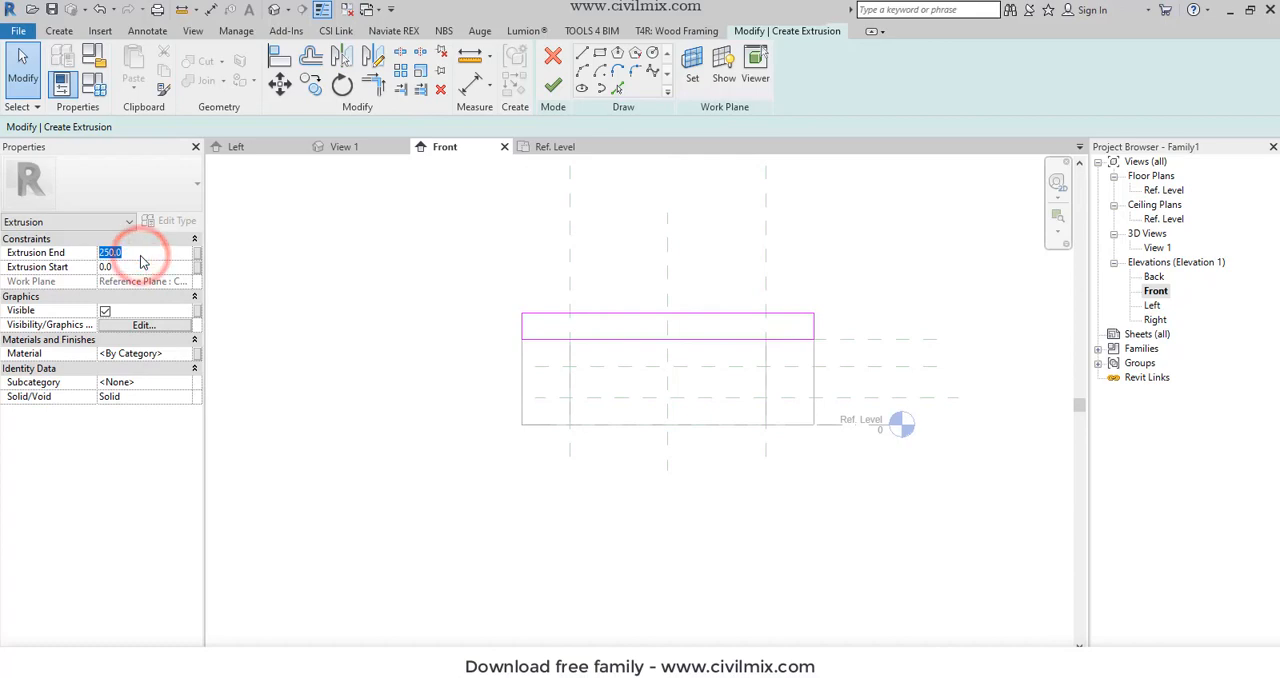
{"action": "type", "text": "50"}
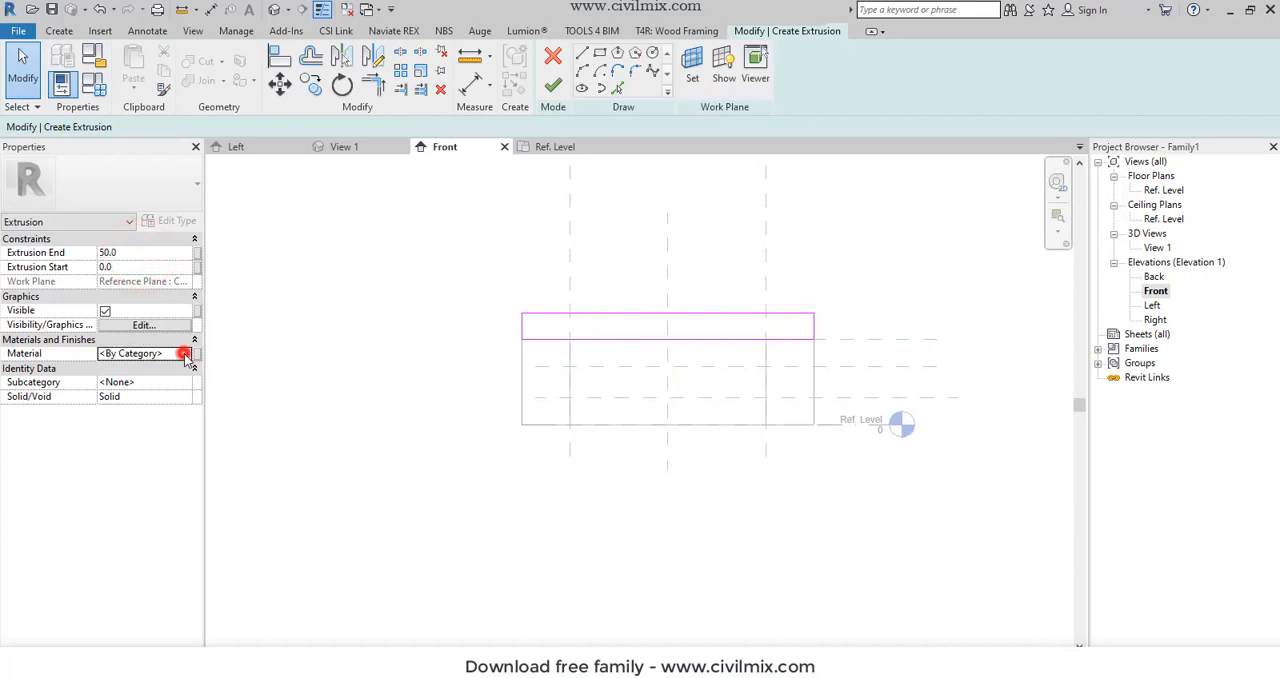
{"action": "left_click", "coordinate": [186, 355]}
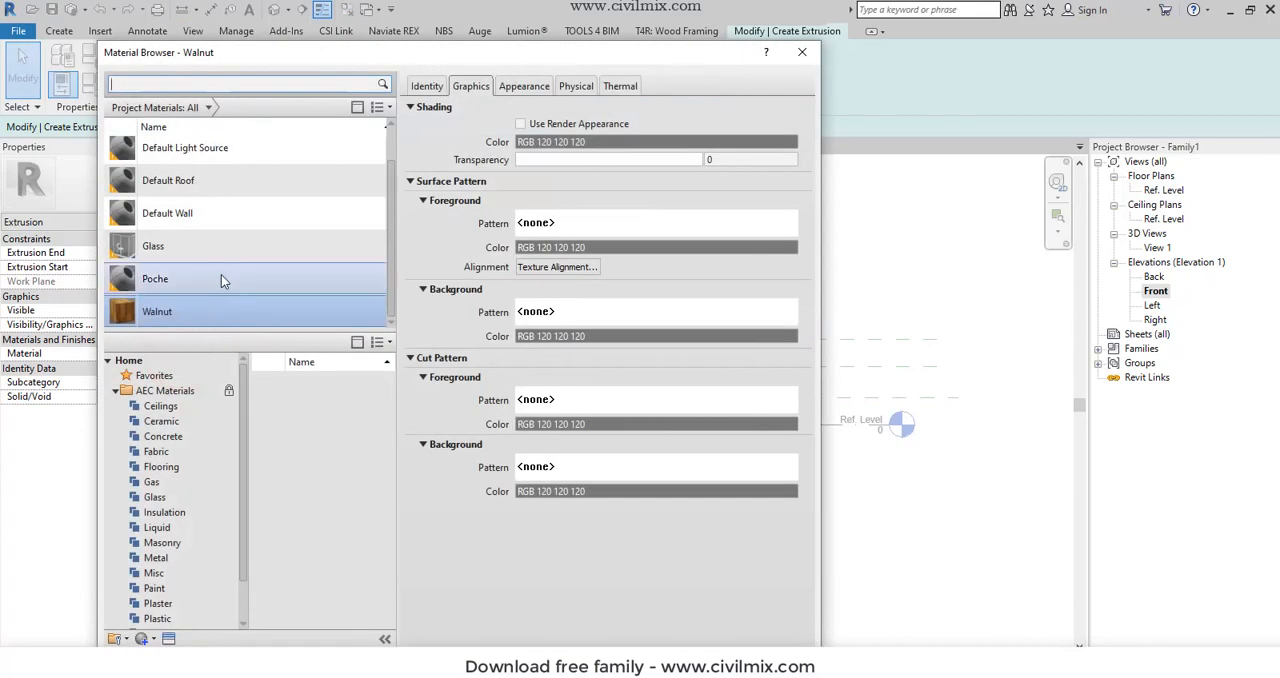
{"action": "scroll", "coordinate": [212, 314], "scroll_direction": "up", "scroll_amount": 1}
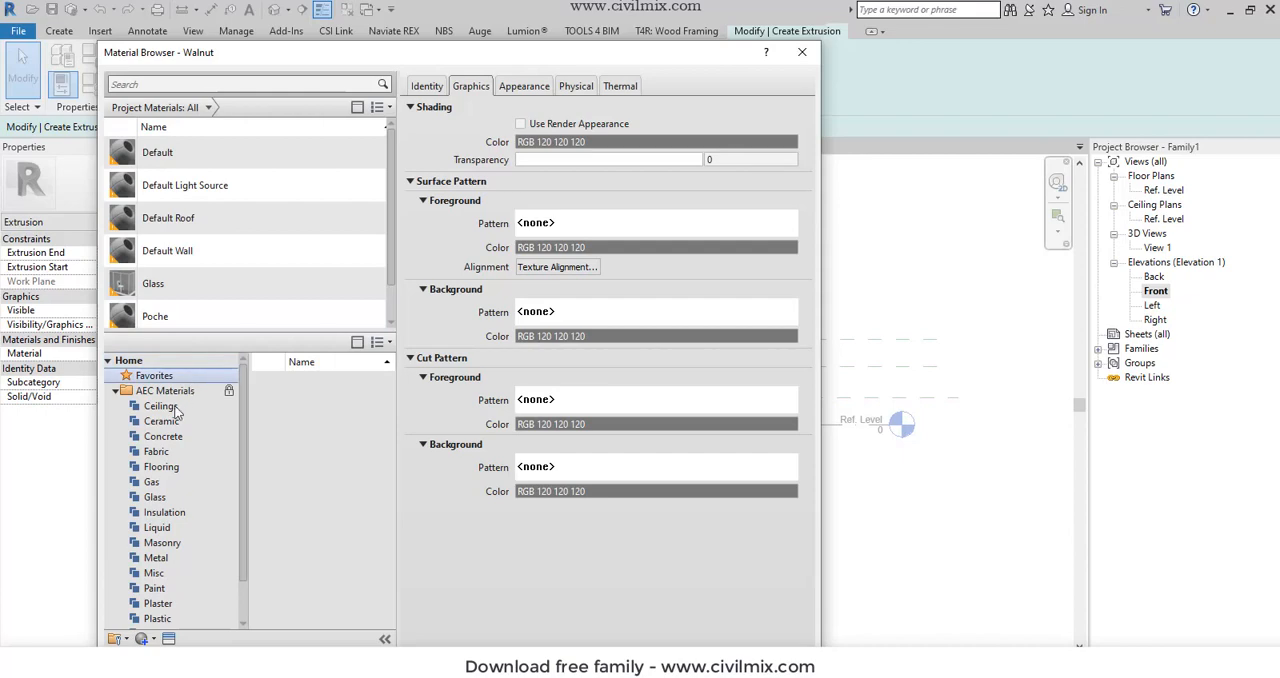
{"action": "left_click", "coordinate": [131, 85]}
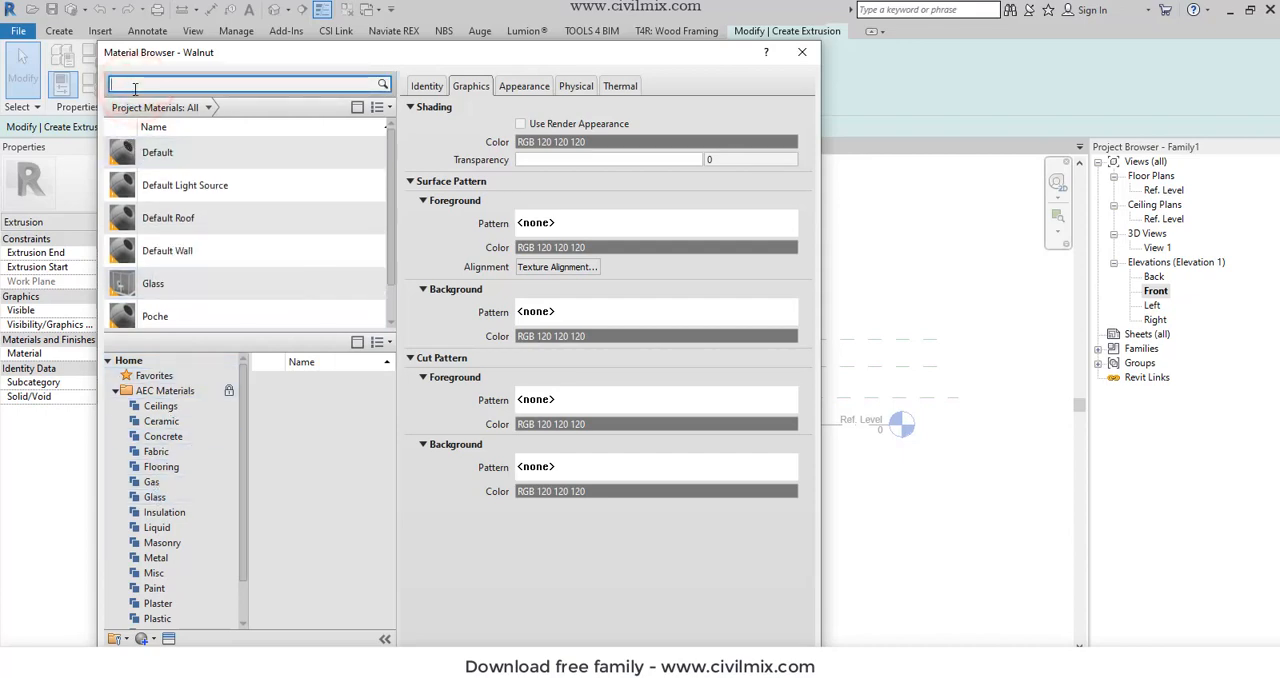
{"action": "type", "text": "black"}
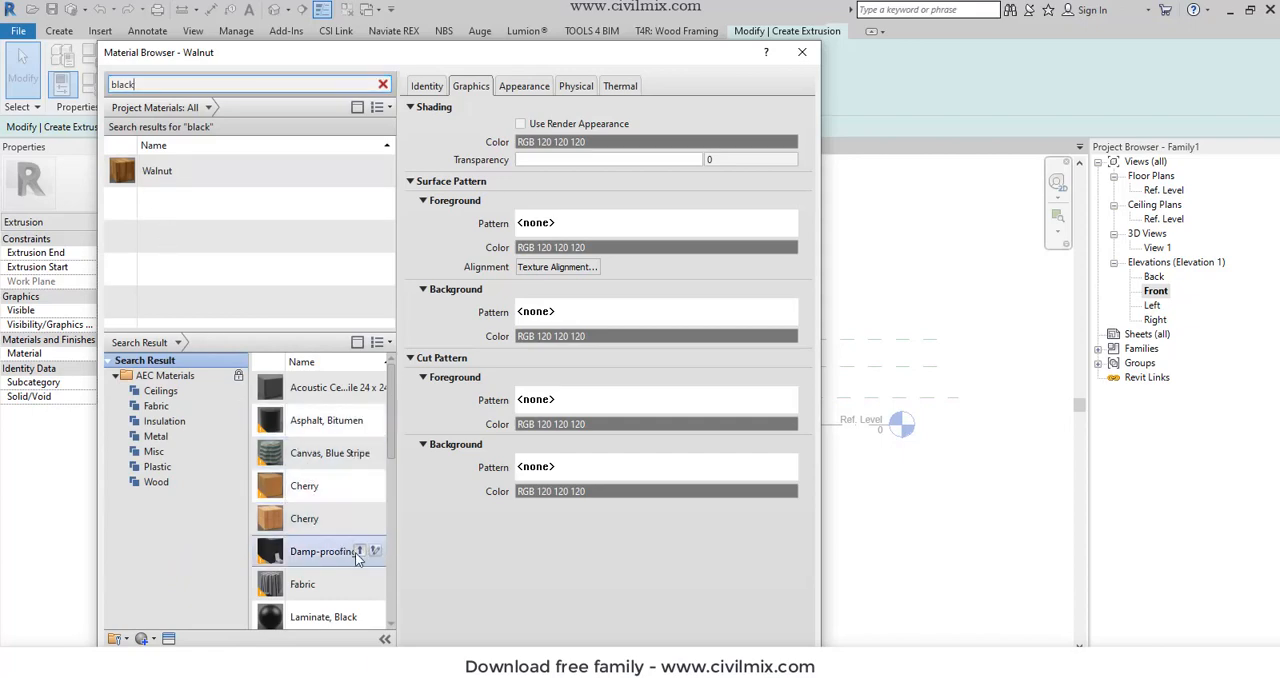
{"action": "left_click", "coordinate": [361, 614]}
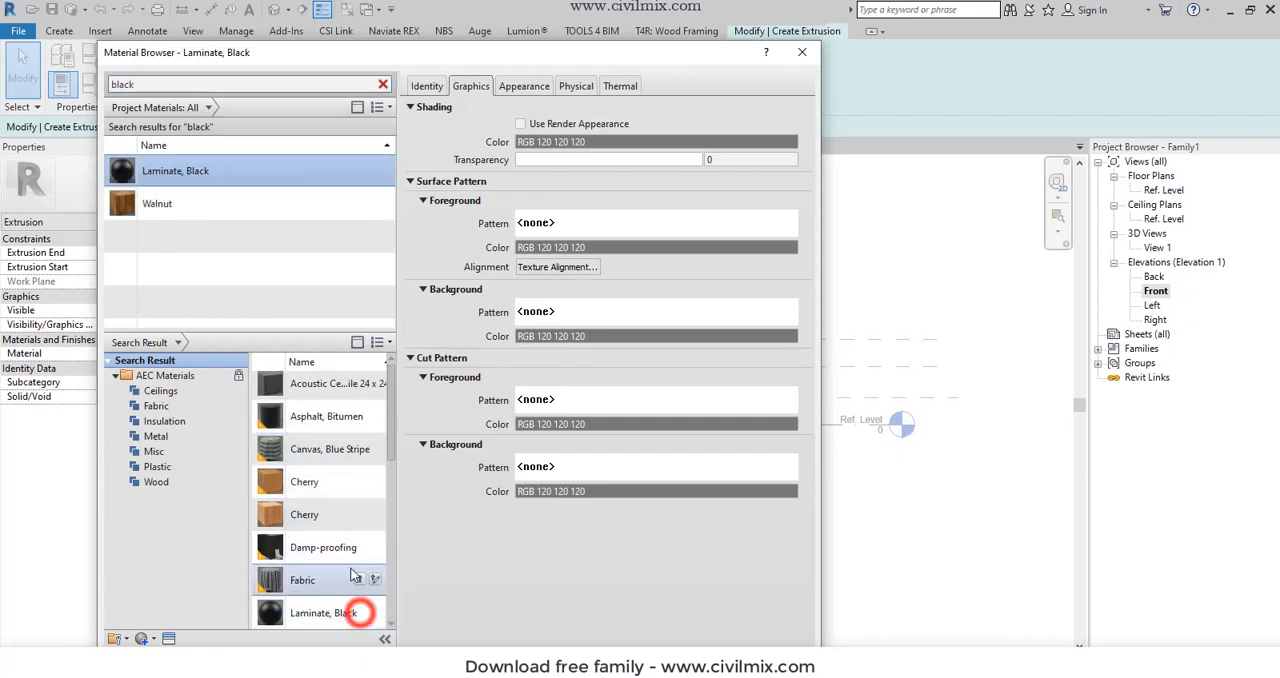
{"action": "double_click", "coordinate": [214, 170]}
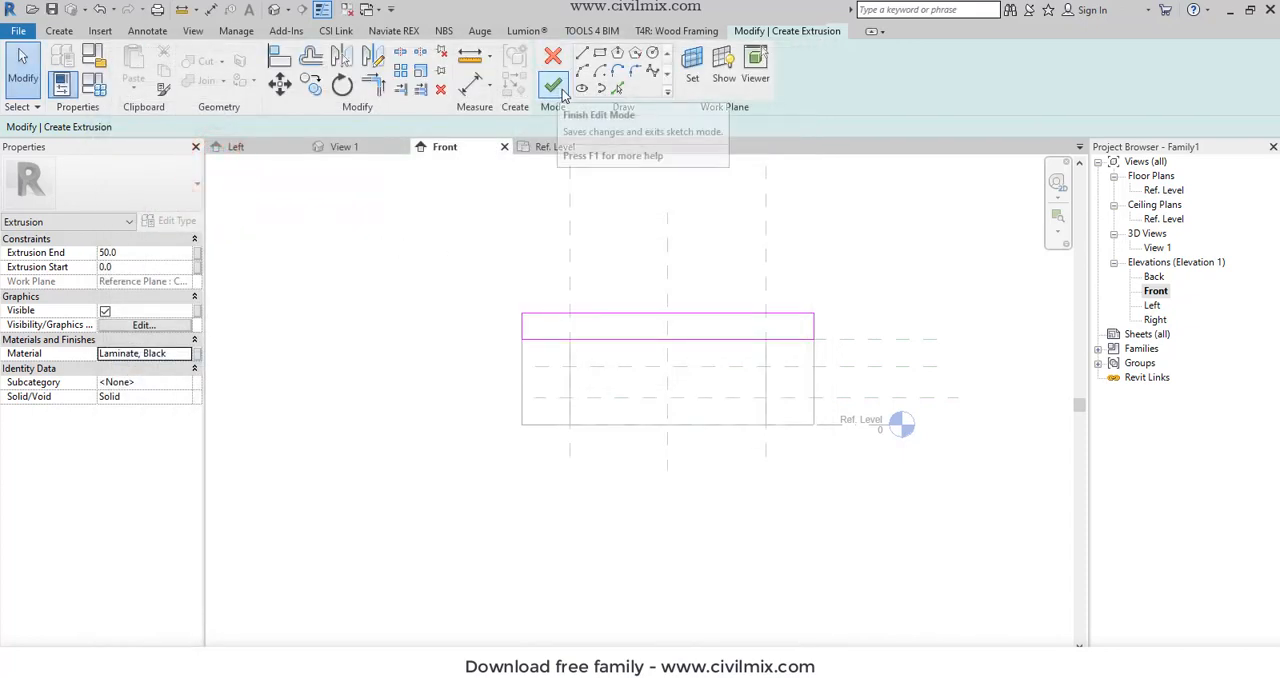
{"action": "left_click", "coordinate": [553, 86]}
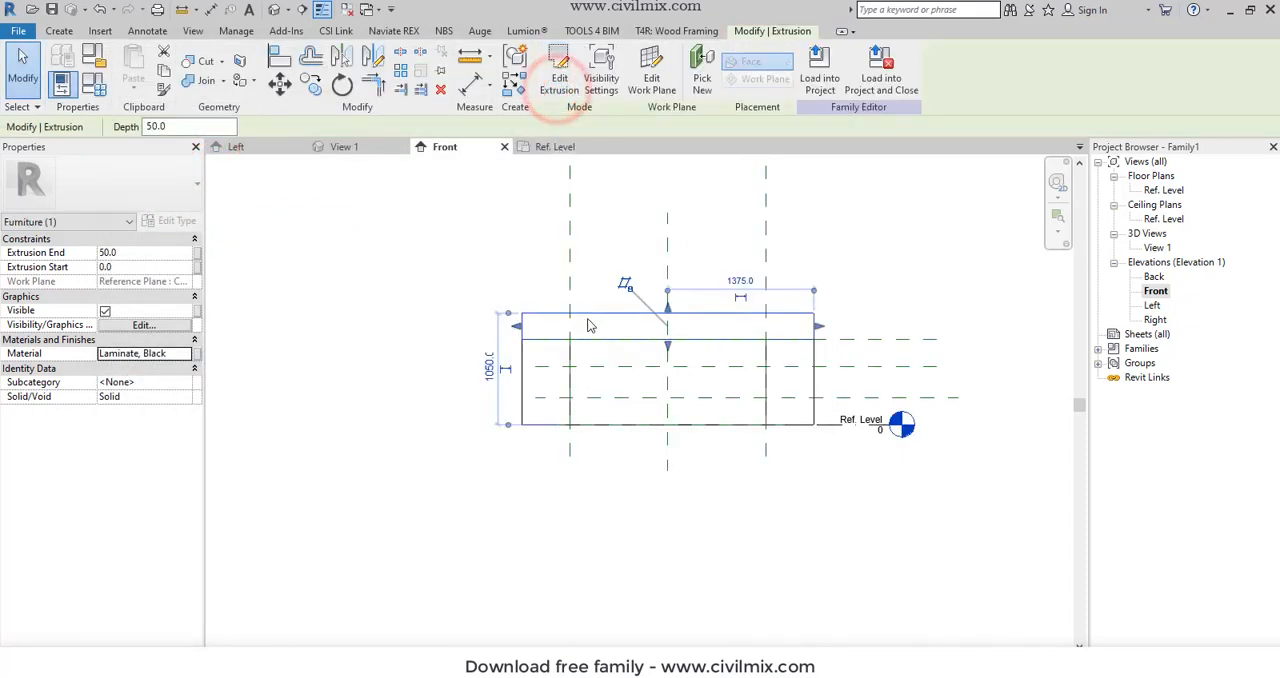
- Edit the black upper extrusion's sketch and round its upper-left corner with a fillet arc of about 60 mm radius
{"action": "left_click", "coordinate": [560, 80]}
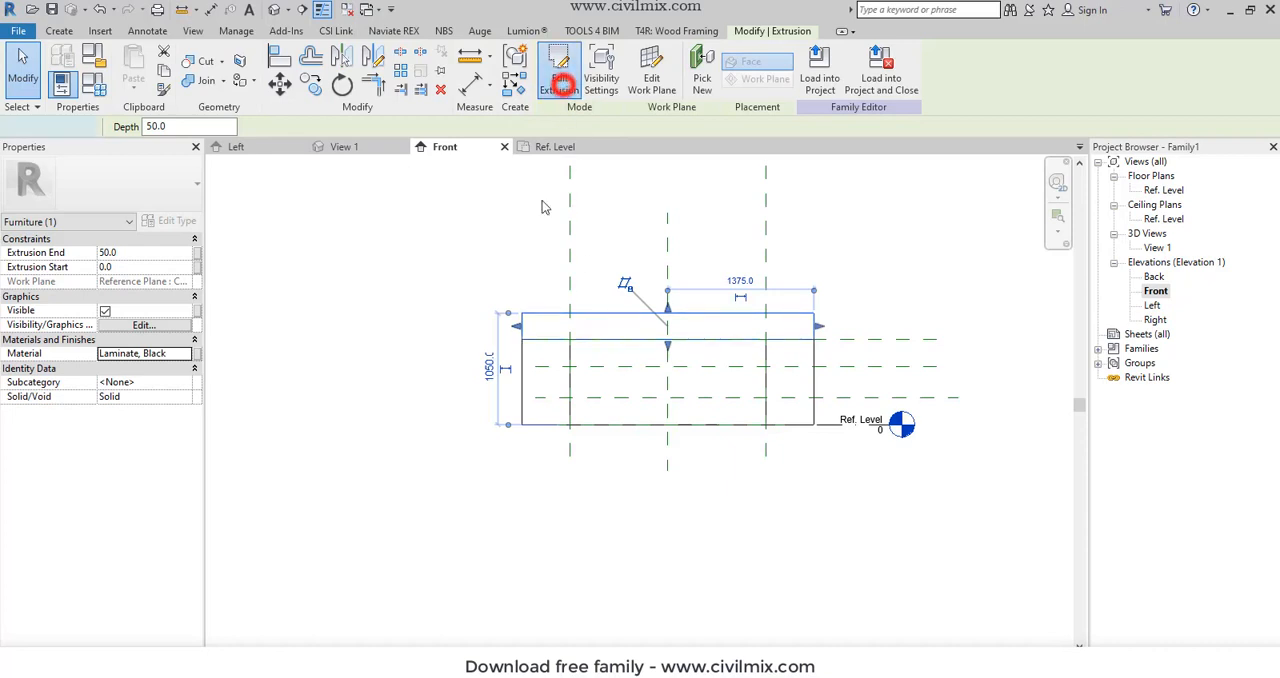
{"action": "scroll", "coordinate": [529, 308], "scroll_direction": "up", "scroll_amount": 3}
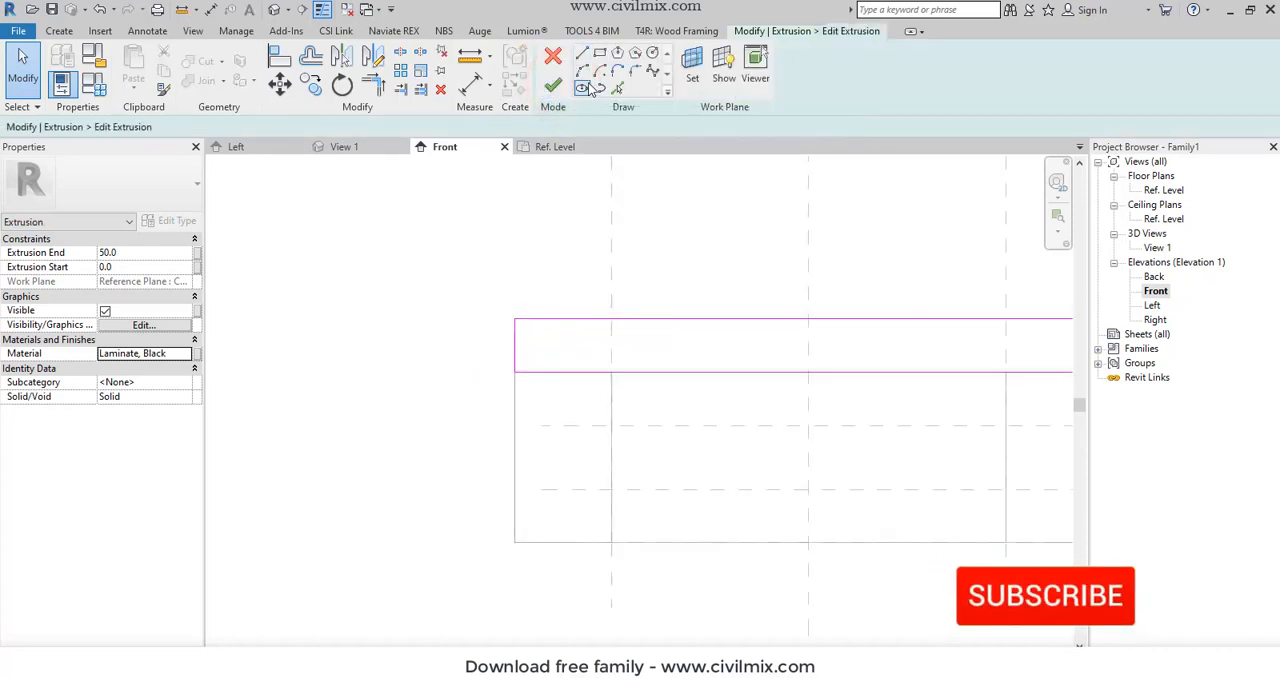
{"action": "left_click", "coordinate": [635, 70]}
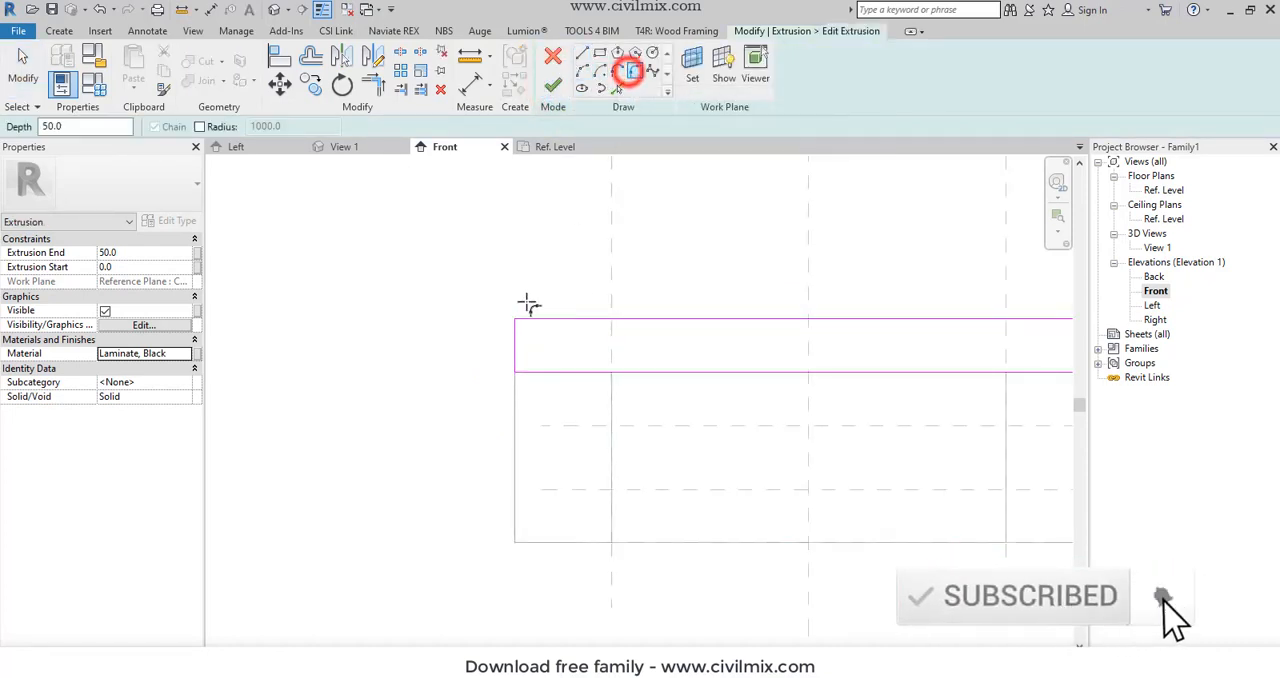
{"action": "scroll", "coordinate": [503, 386], "scroll_direction": "up", "scroll_amount": 2}
{"action": "left_click", "coordinate": [501, 371]}
{"action": "left_click", "coordinate": [521, 326]}
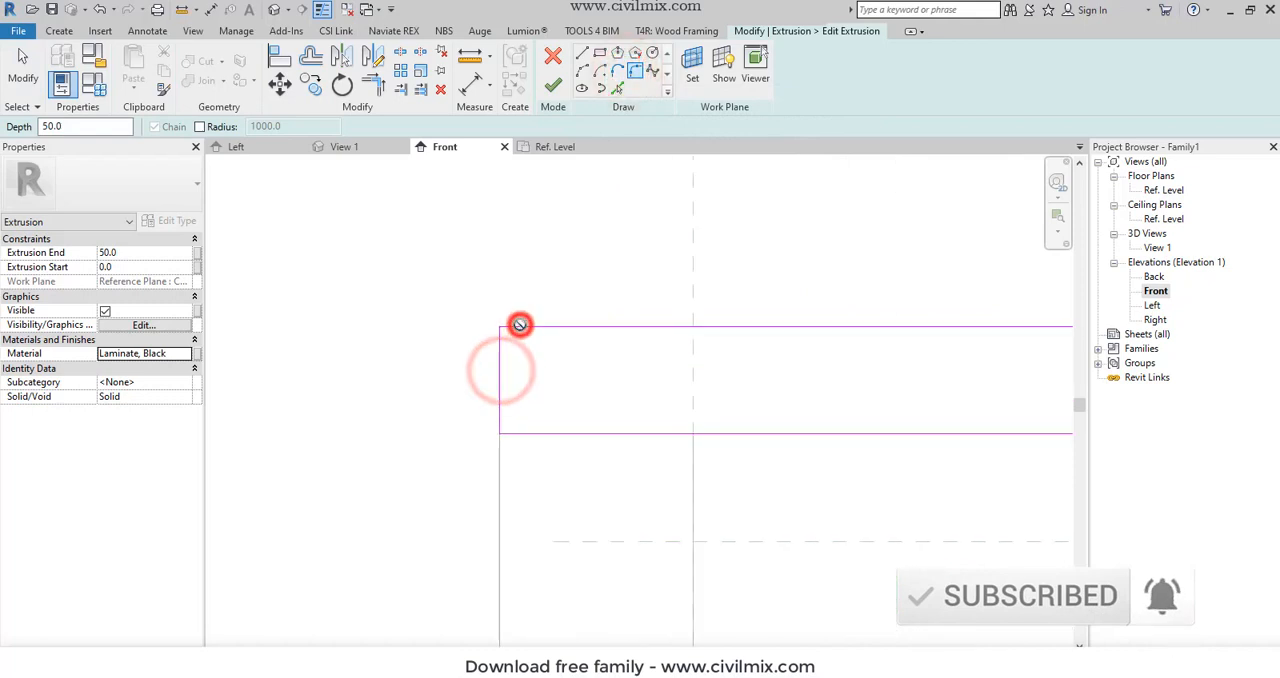
{"action": "scroll", "coordinate": [509, 335], "scroll_direction": "up", "scroll_amount": 1}
{"action": "scroll", "coordinate": [511, 337], "scroll_direction": "up", "scroll_amount": 1}
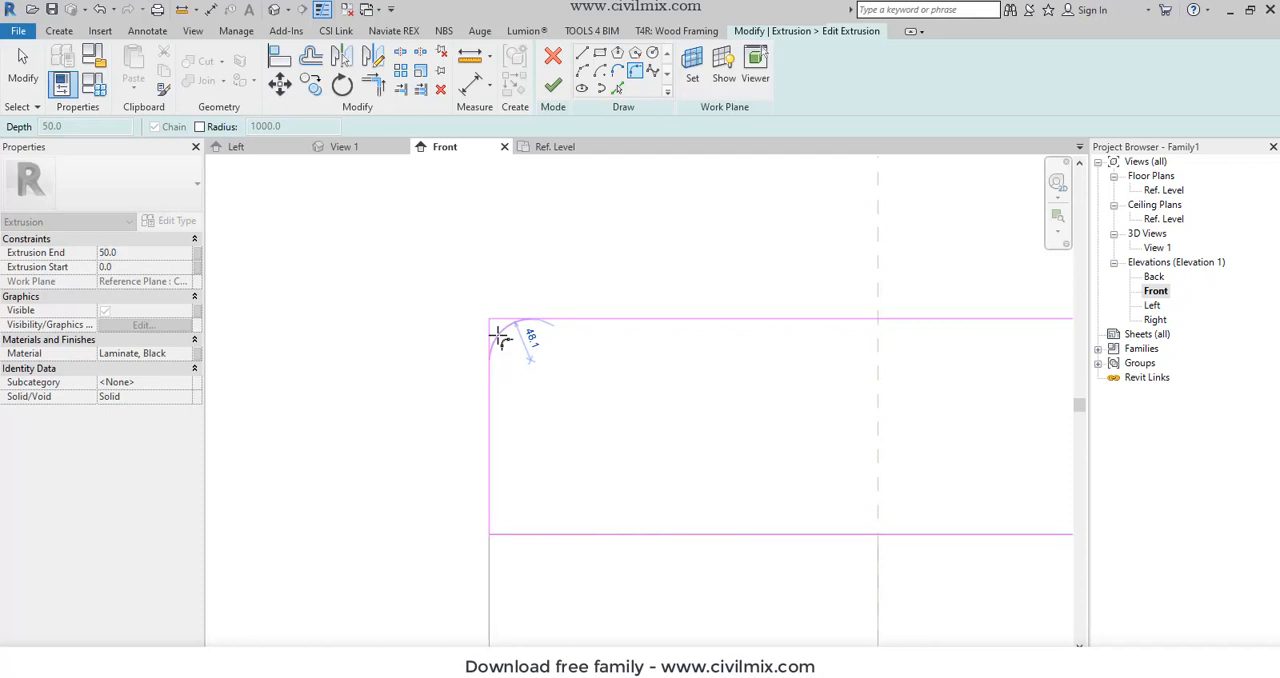
{"action": "left_click", "coordinate": [503, 337]}
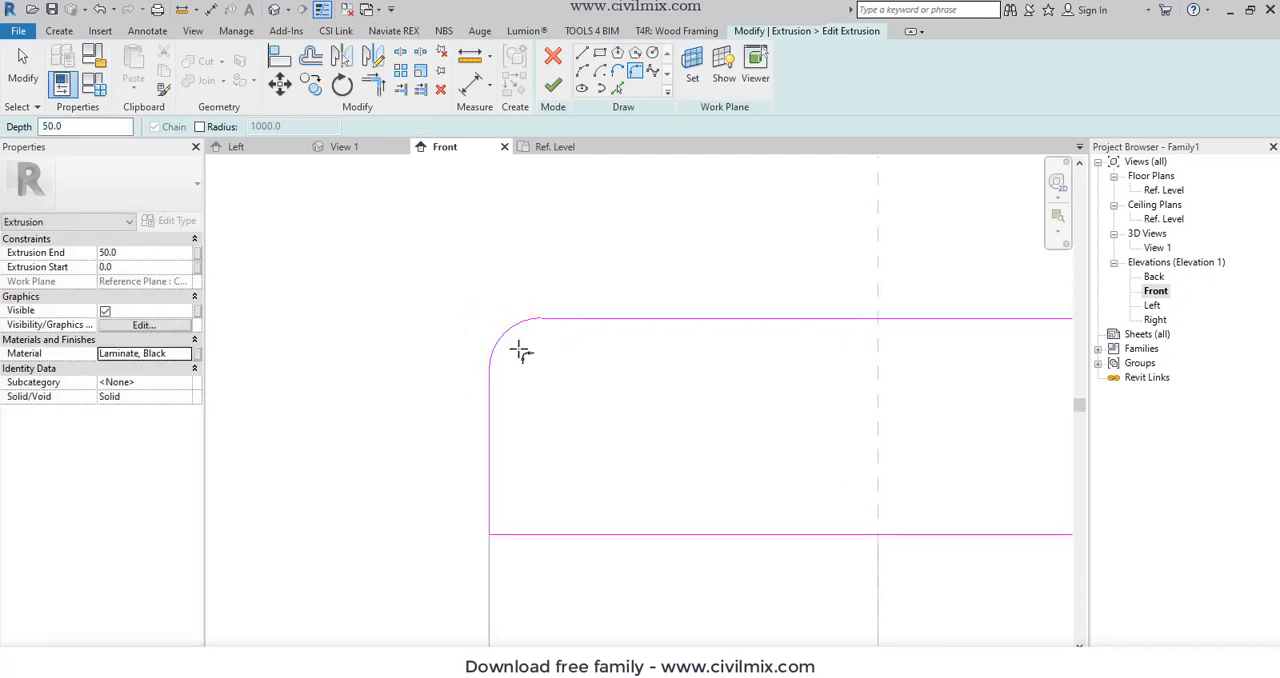
{"action": "key", "text": "Escape"}
{"action": "key", "text": "Escape"}
- Set the upper-left fillet arc's radius to 50 mm
{"action": "left_click", "coordinate": [507, 338]}
{"action": "left_click", "coordinate": [519, 353]}
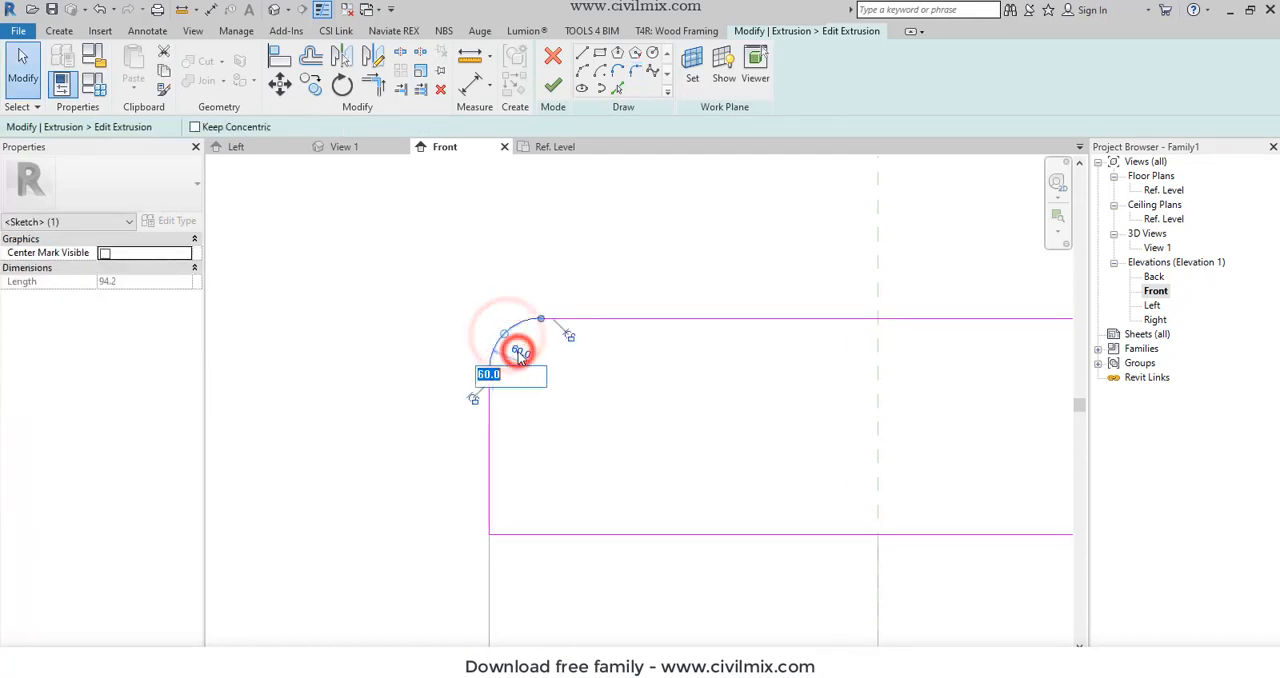
{"action": "type", "text": "50"}
{"action": "key", "text": "Return"}
{"action": "left_click", "coordinate": [428, 266]}
- Round the upper-right corner of the black upper extrusion's sketch with a fillet arc of about 110 mm radius
{"action": "scroll", "coordinate": [386, 348], "scroll_direction": "down", "scroll_amount": 5}
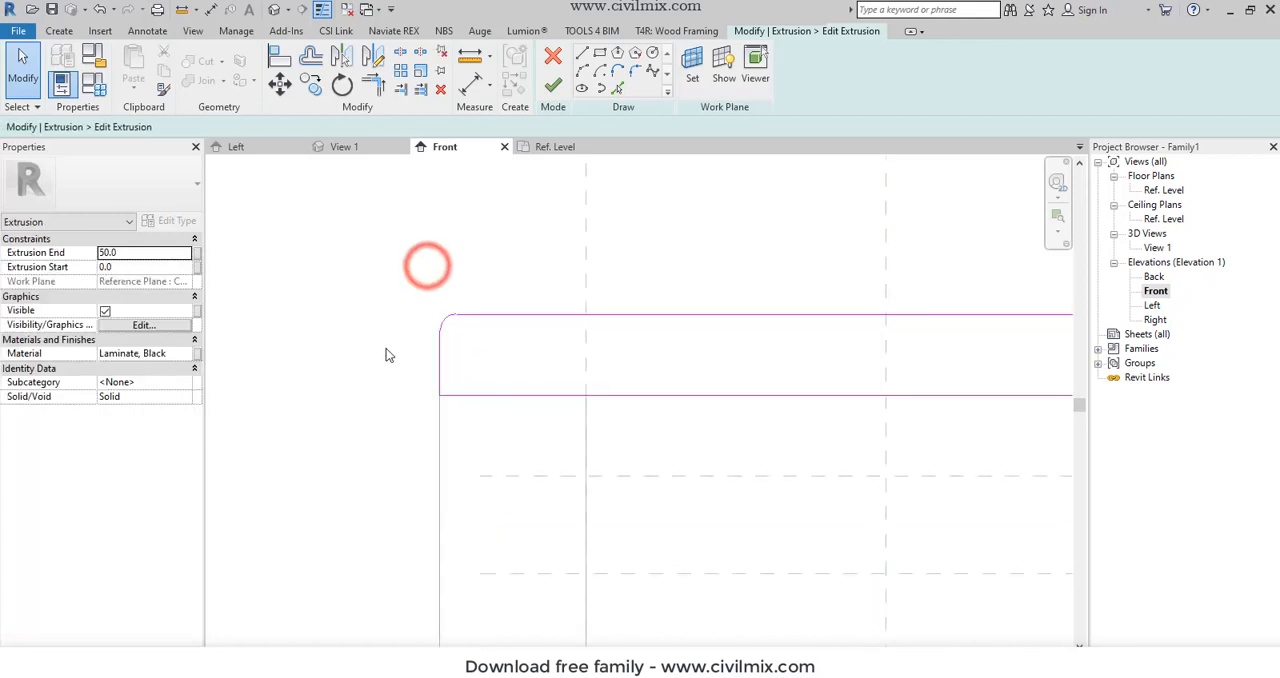
{"action": "scroll", "coordinate": [942, 325], "scroll_direction": "up", "scroll_amount": 1}
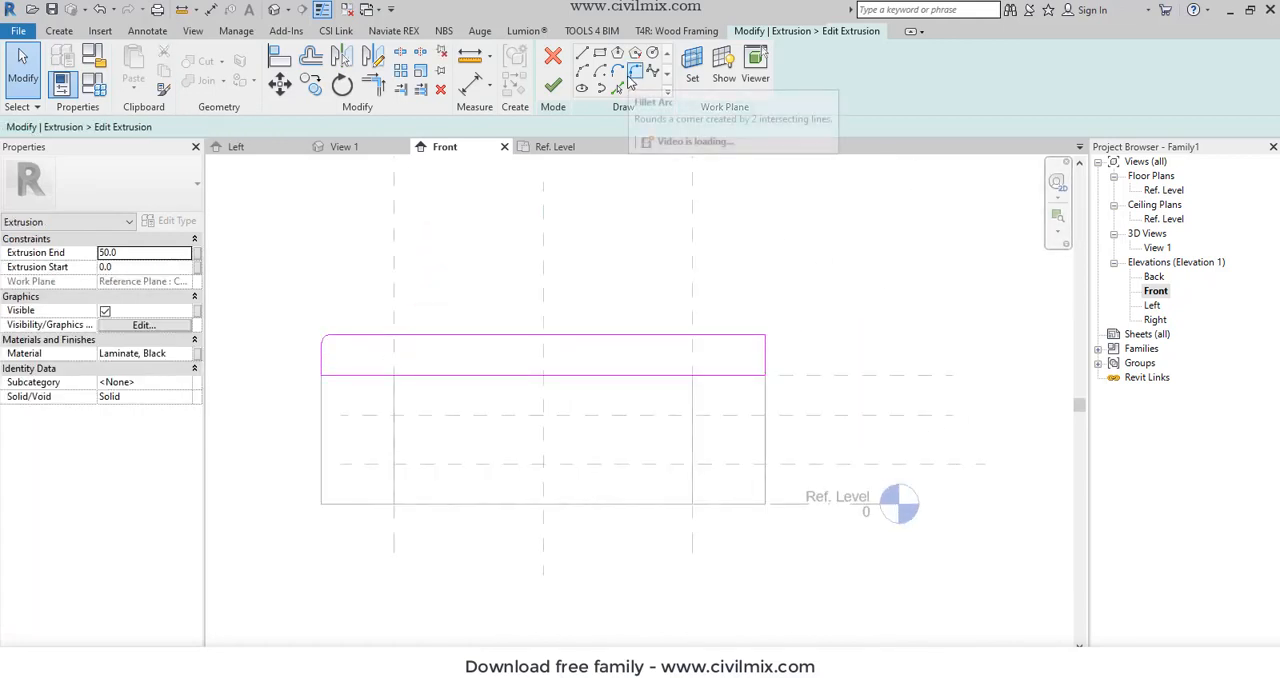
{"action": "left_click", "coordinate": [635, 71]}
{"action": "scroll", "coordinate": [750, 347], "scroll_direction": "up", "scroll_amount": 4}
{"action": "left_click", "coordinate": [740, 343]}
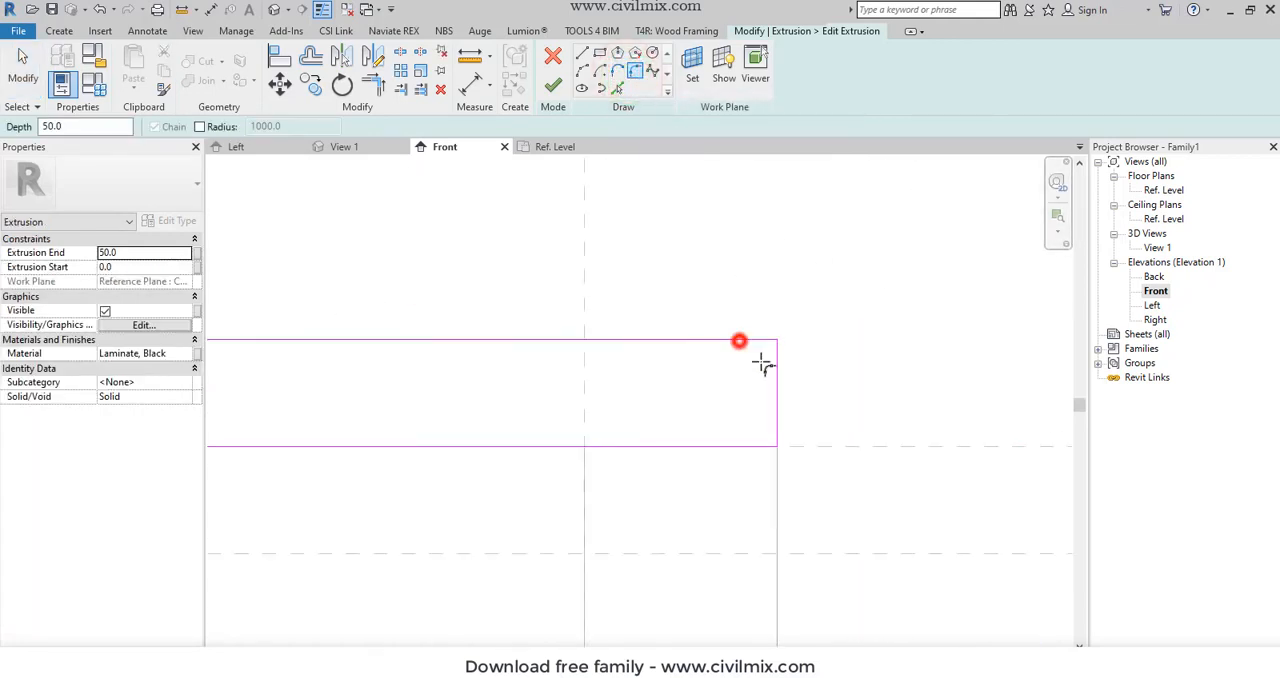
{"action": "left_click", "coordinate": [775, 364]}
{"action": "scroll", "coordinate": [770, 366], "scroll_direction": "up", "scroll_amount": 3}
{"action": "left_click", "coordinate": [766, 352]}
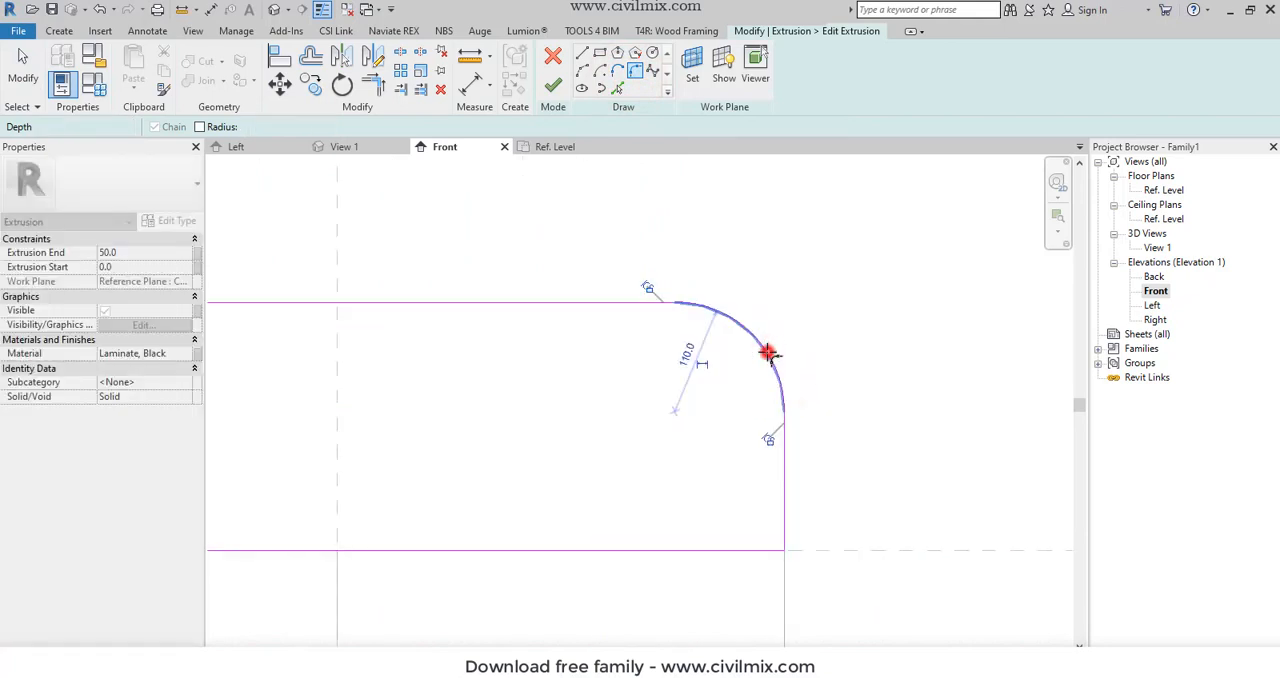
{"action": "key", "text": "Escape"}
{"action": "key", "text": "Escape"}
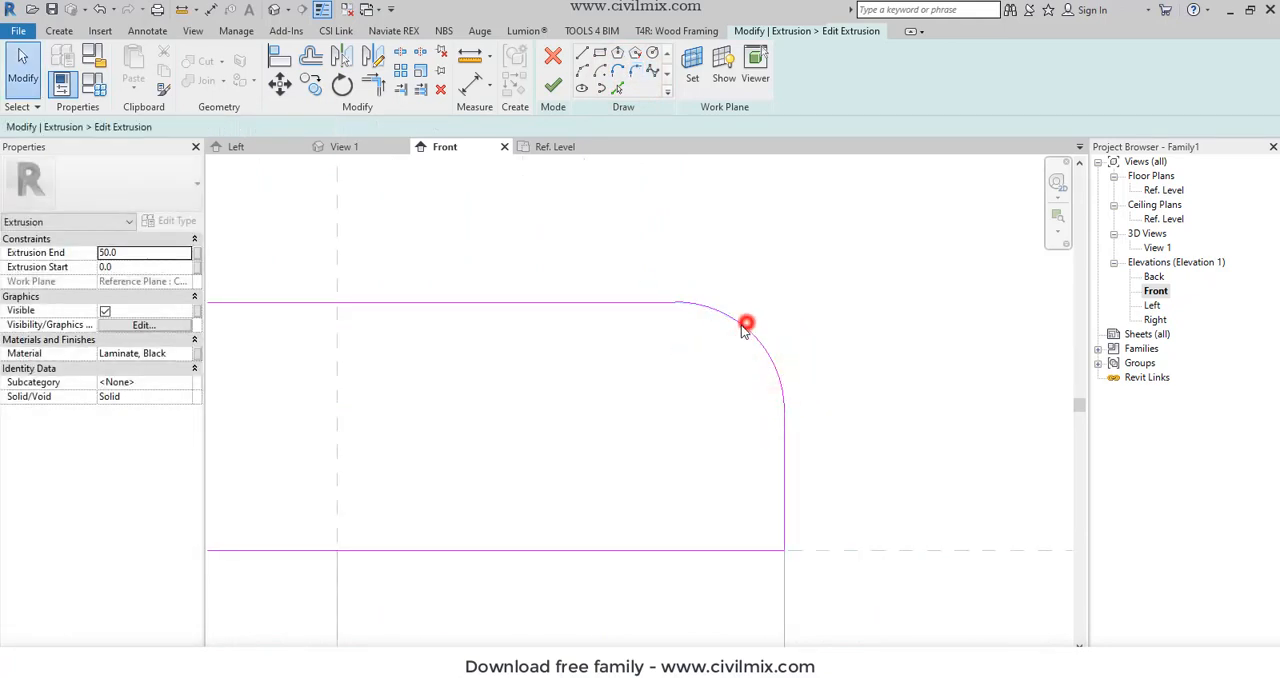
- Set the upper-right fillet arc's radius to 50 mm and finish editing the black upper extrusion
{"action": "left_click", "coordinate": [746, 327]}
{"action": "left_click", "coordinate": [684, 356]}
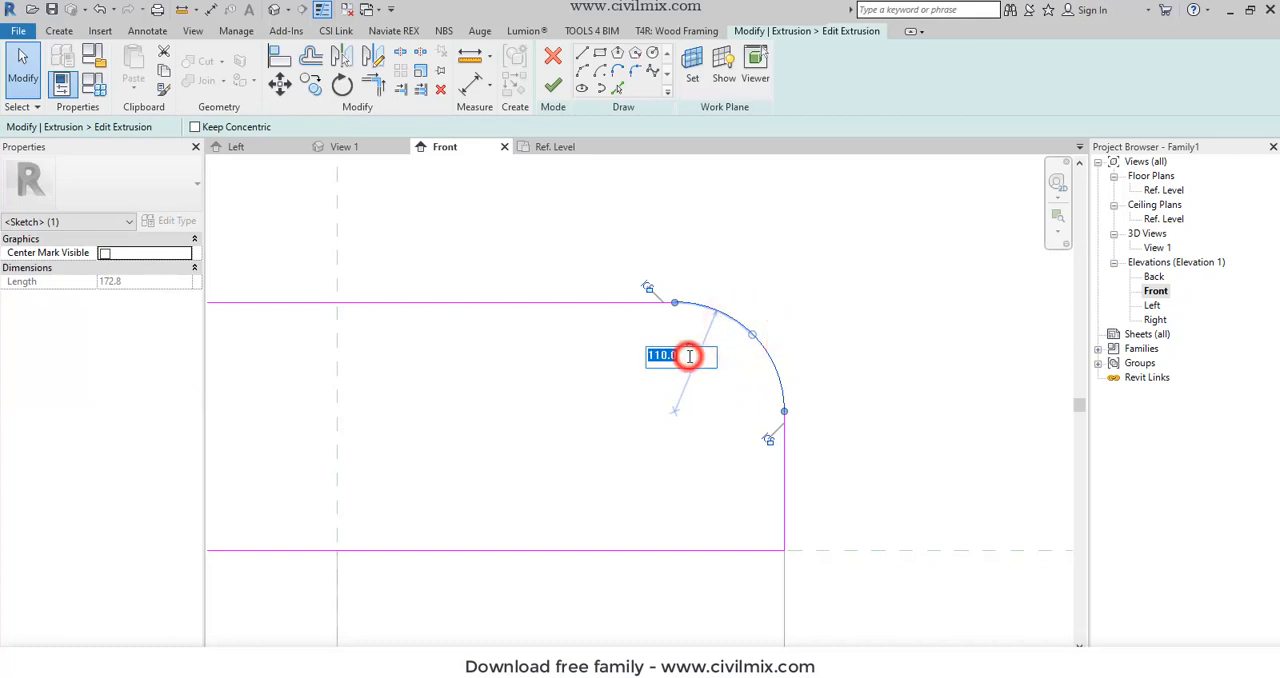
{"action": "type", "text": "50"}
{"action": "key", "text": "Return"}
{"action": "left_click", "coordinate": [832, 273]}
{"action": "scroll", "coordinate": [847, 331], "scroll_direction": "down", "scroll_amount": 4}
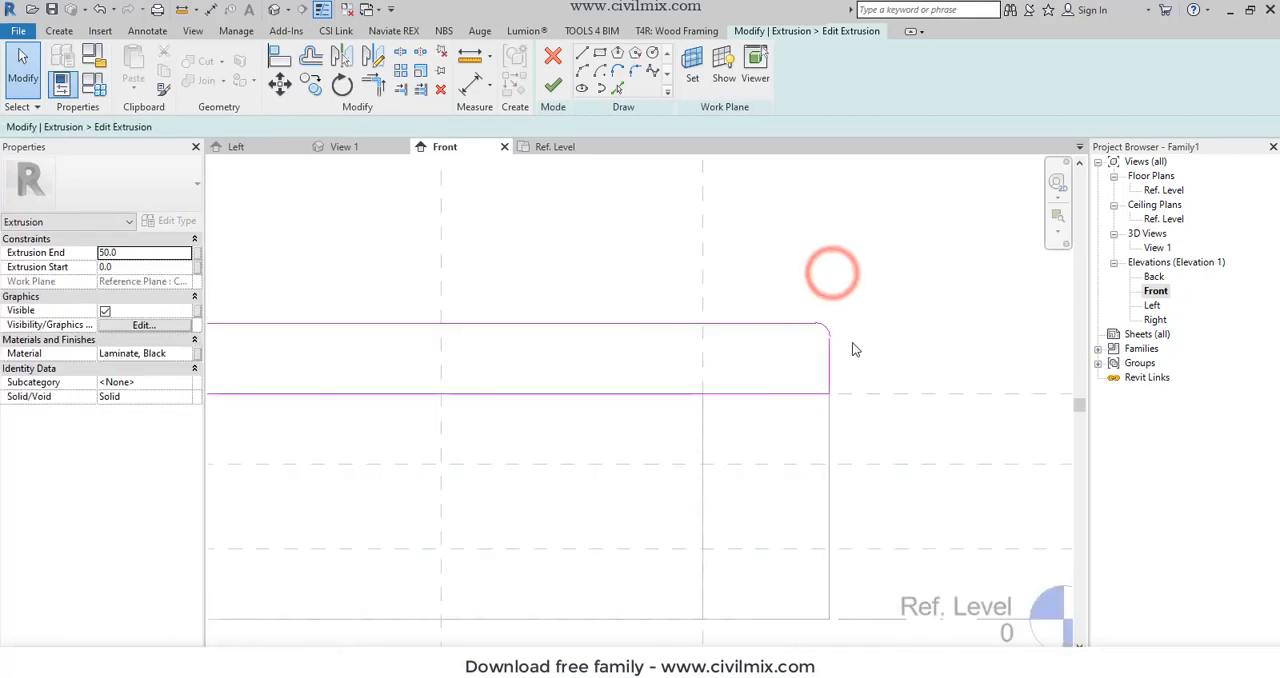
{"action": "left_click", "coordinate": [553, 85]}
{"action": "left_click", "coordinate": [903, 310]}
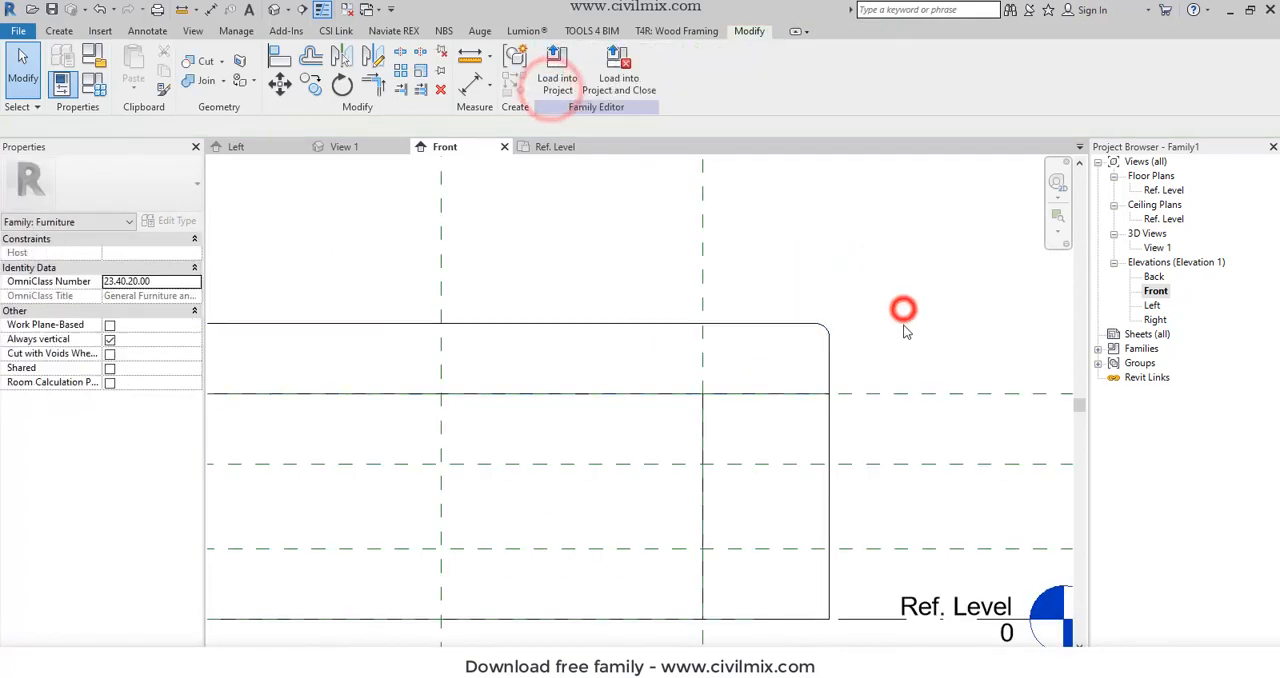
{"action": "scroll", "coordinate": [903, 330], "scroll_direction": "down", "scroll_amount": 5}
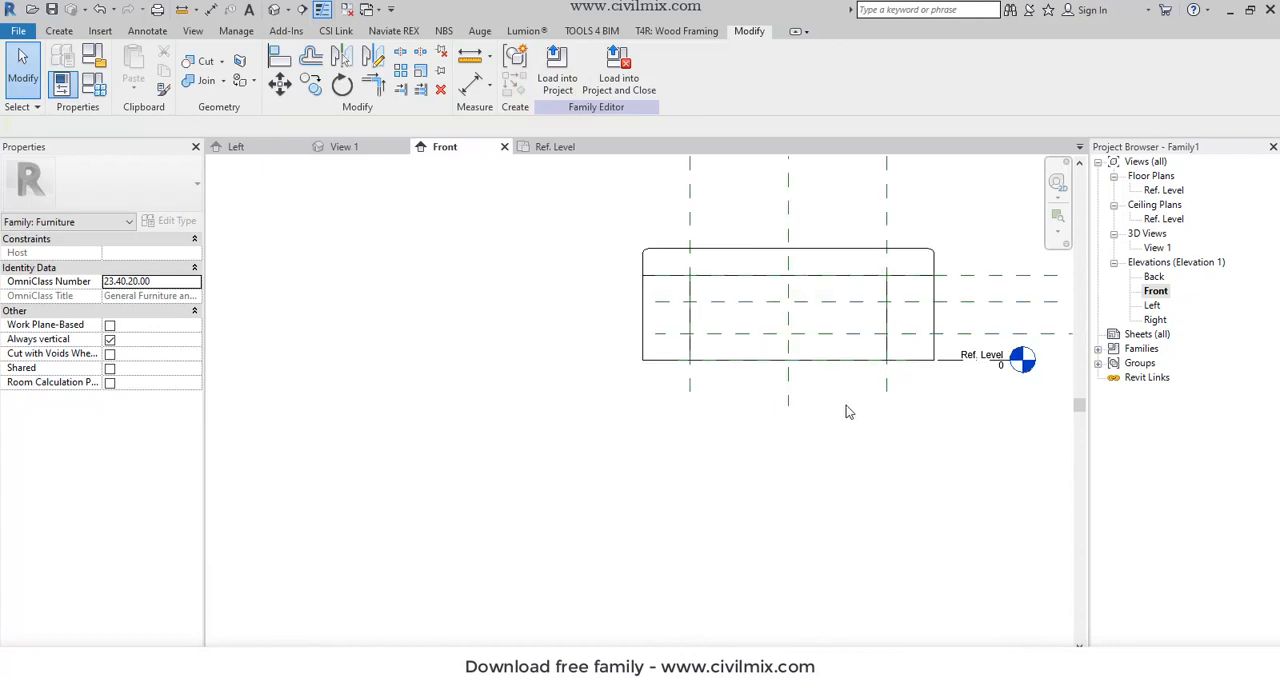
- In the Ref. Level floor plan, start an extrusion and sketch a 1850 x 2150 mm rectangle between the headboard's front face and the reference planes
{"action": "left_click", "coordinate": [1163, 190]}
{"action": "left_click", "coordinate": [1158, 204]}
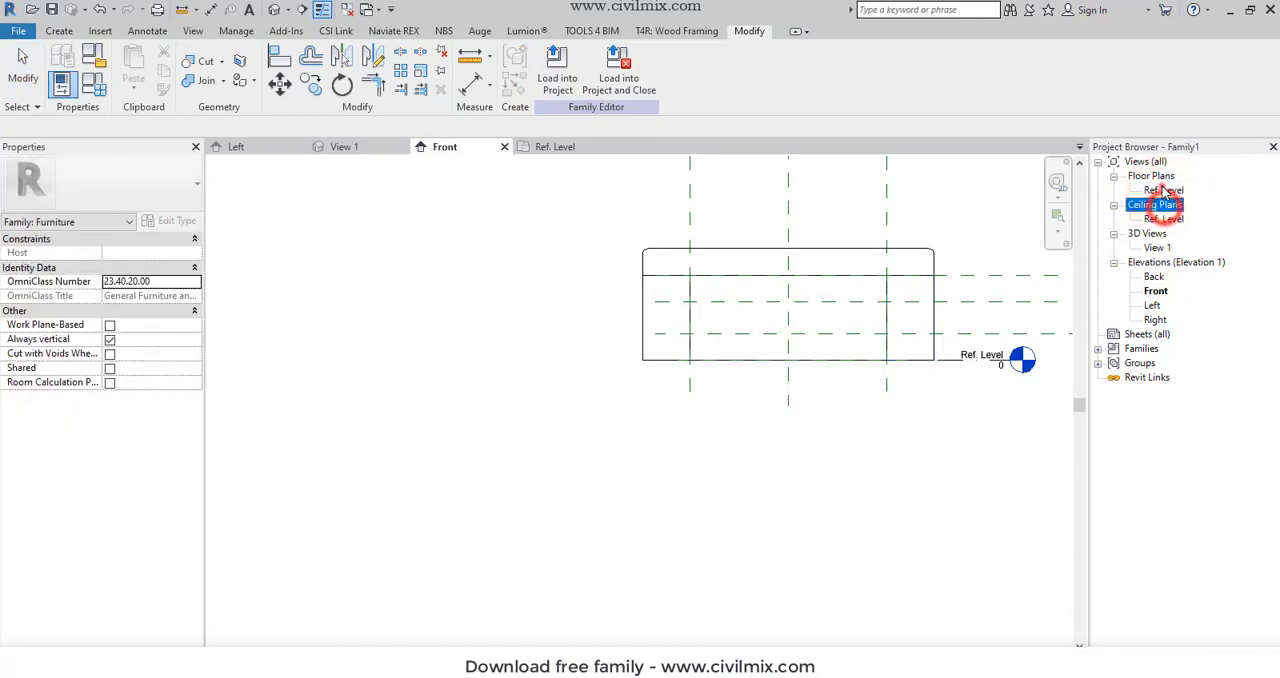
{"action": "double_click", "coordinate": [1163, 190]}
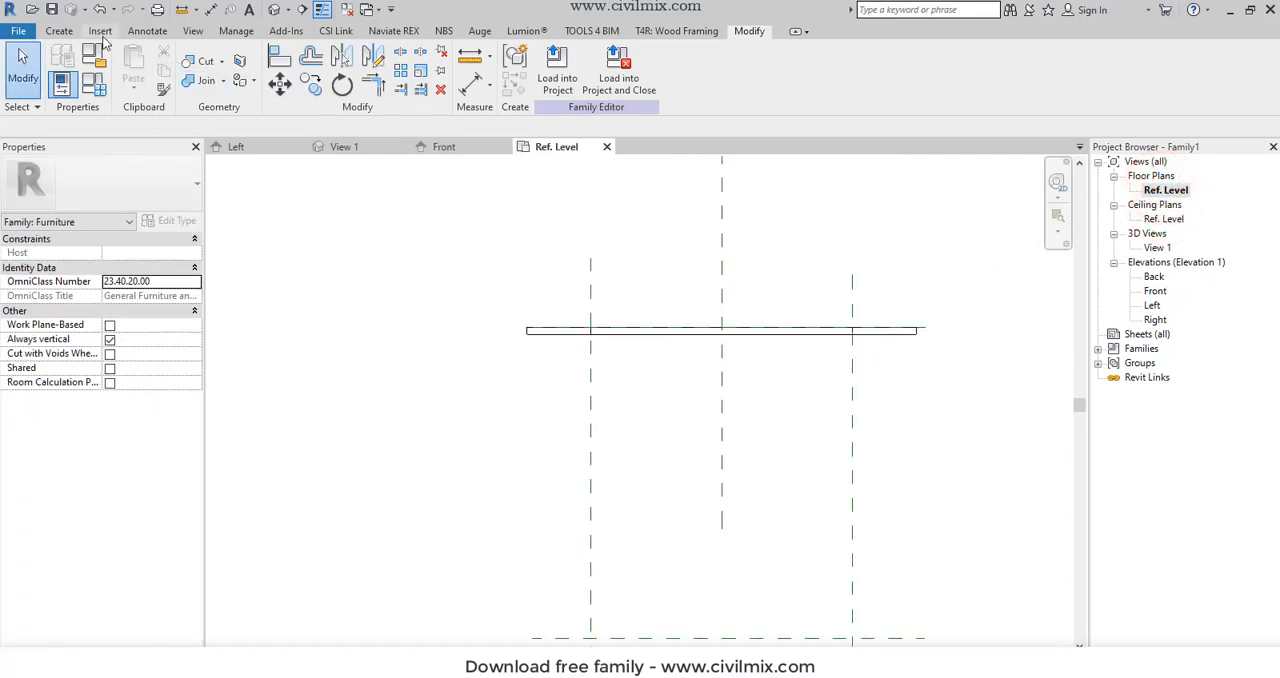
{"action": "left_click", "coordinate": [62, 31]}
{"action": "left_click", "coordinate": [140, 60]}
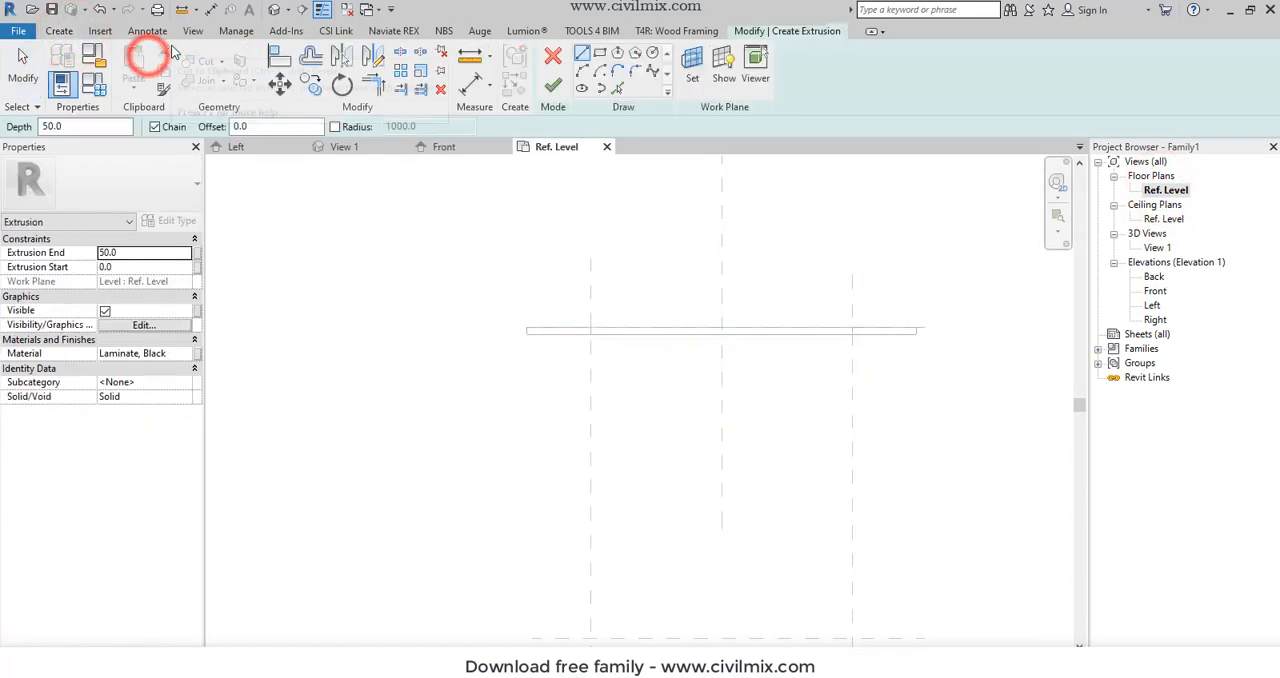
{"action": "left_click", "coordinate": [600, 53]}
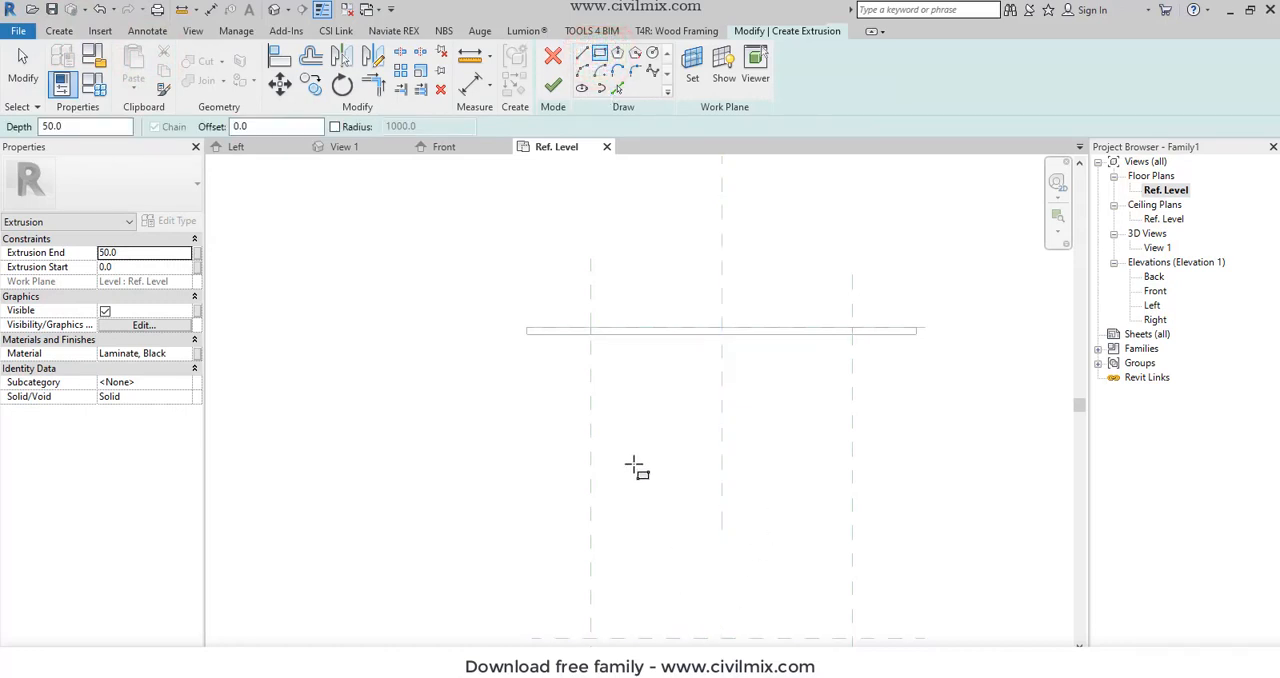
{"action": "left_click", "coordinate": [590, 334]}
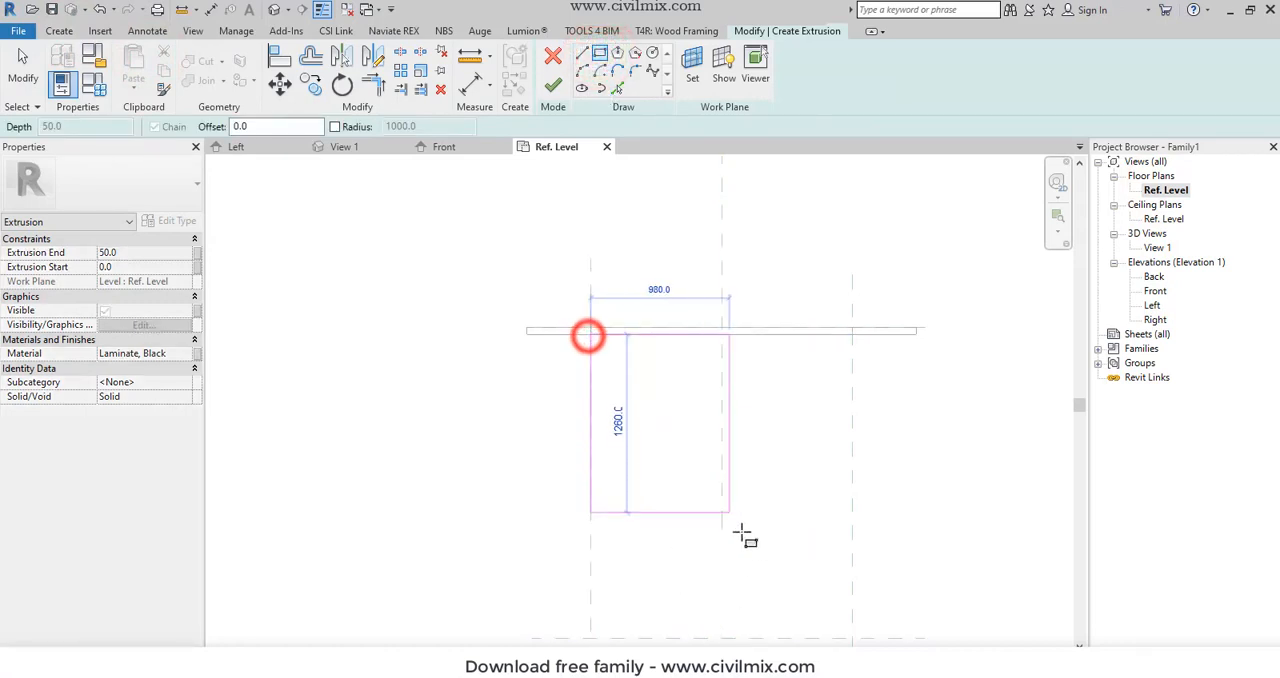
{"action": "left_click", "coordinate": [852, 637]}
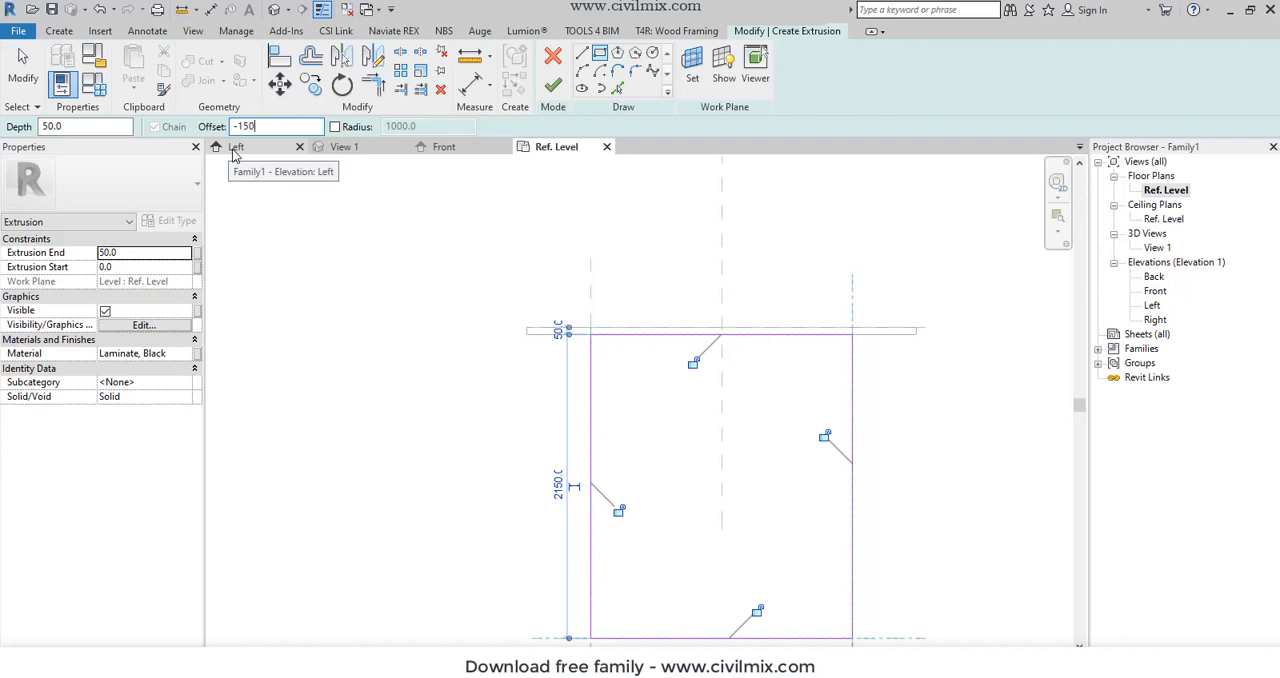
- Add an inner rectangle with a -150 mm offset from the same corners and finish the frame extrusion
{"action": "left_click", "coordinate": [588, 330]}
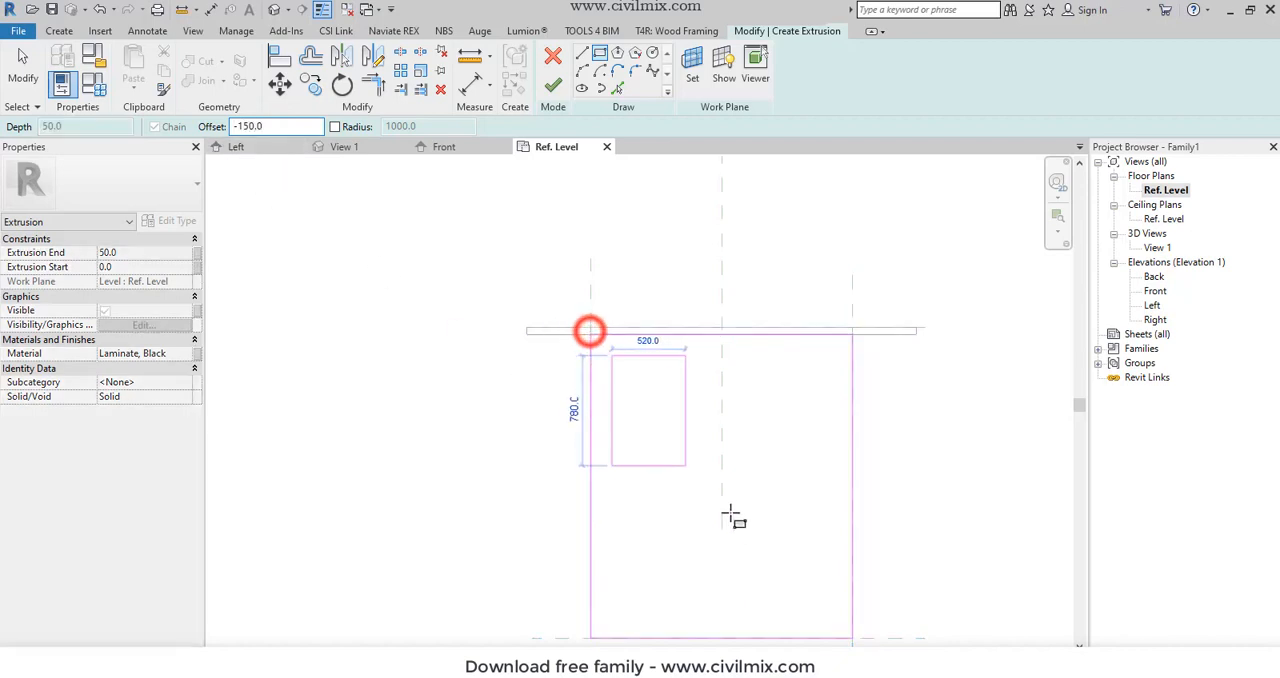
{"action": "left_click", "coordinate": [850, 637]}
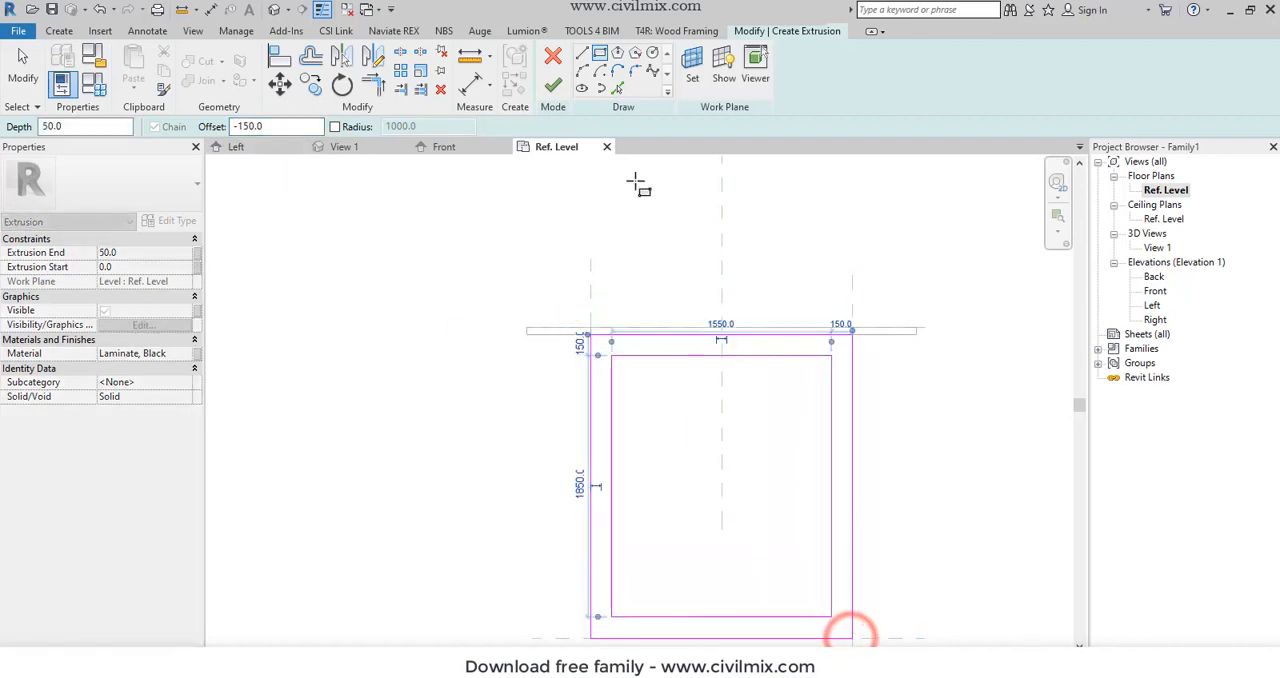
{"action": "left_click", "coordinate": [552, 90]}
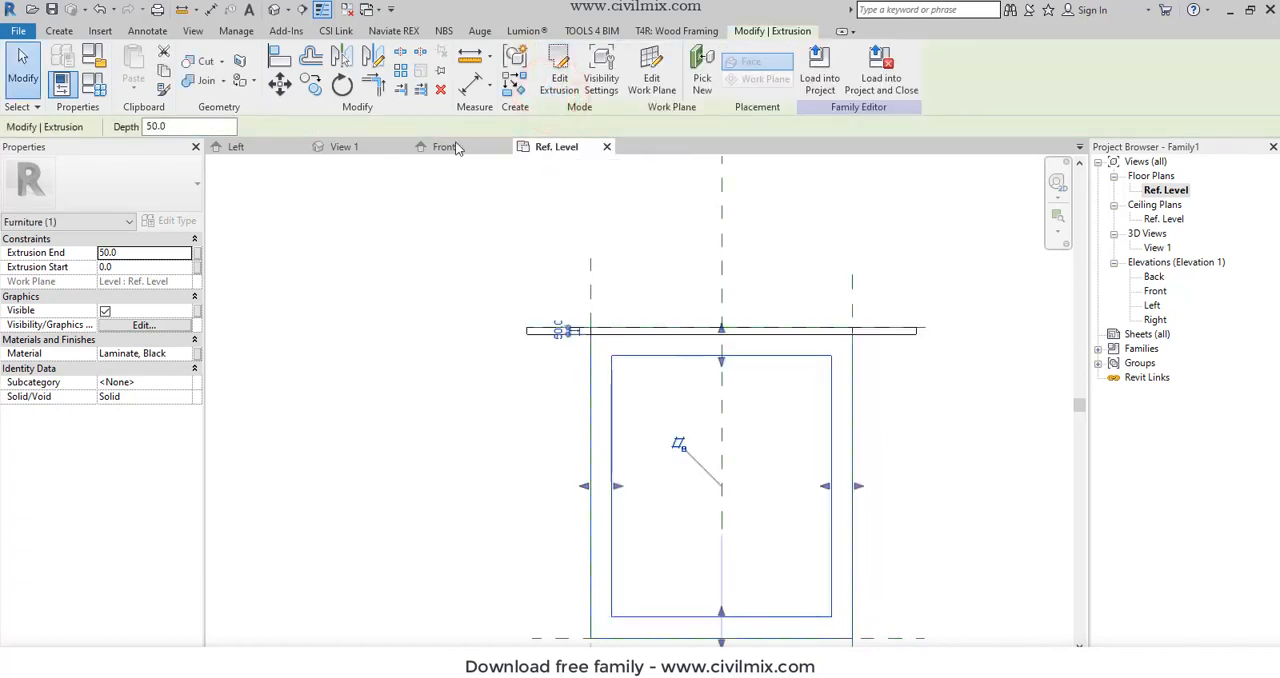
- Assign the Walnut material to the rectangular frame extrusion
{"action": "left_click", "coordinate": [189, 354]}
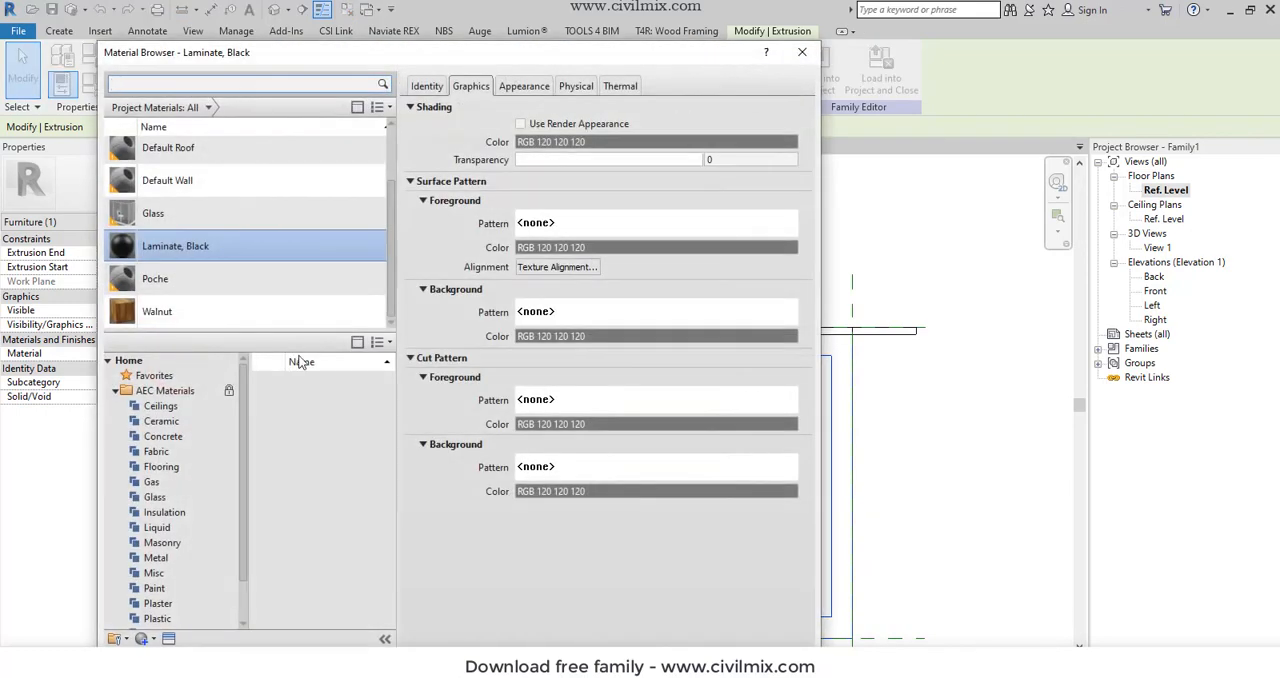
{"action": "left_click", "coordinate": [256, 312]}
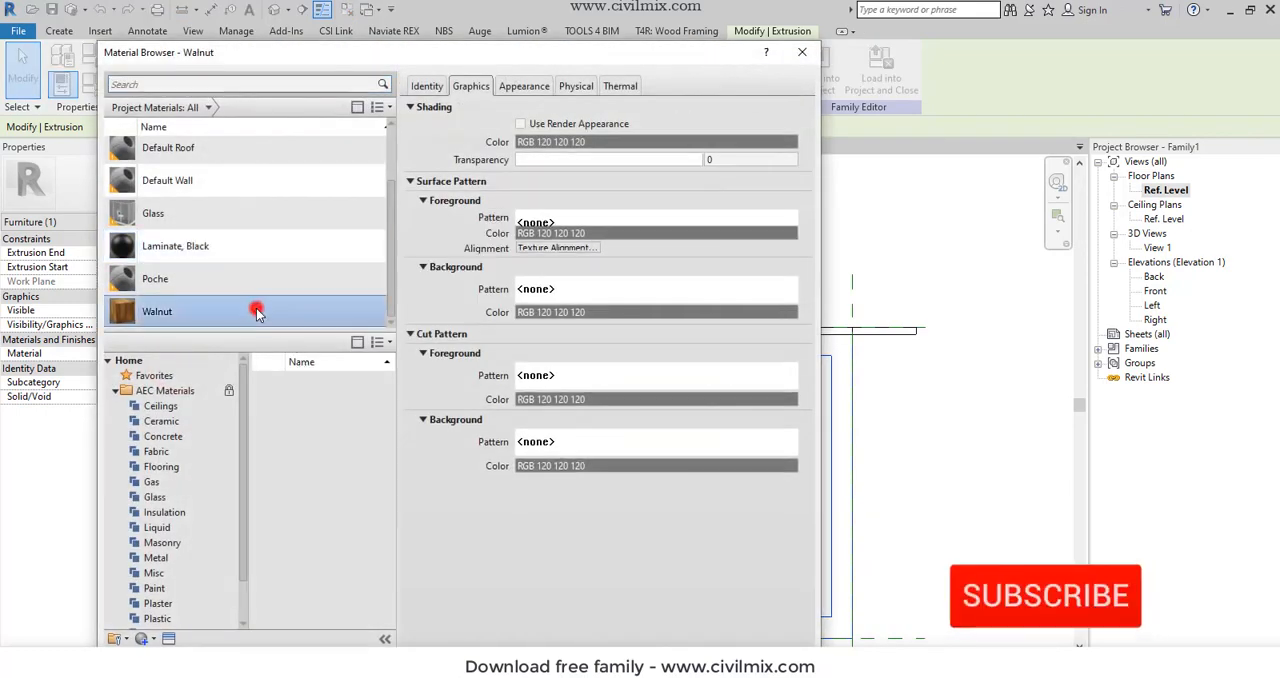
{"action": "left_click", "coordinate": [253, 309]}
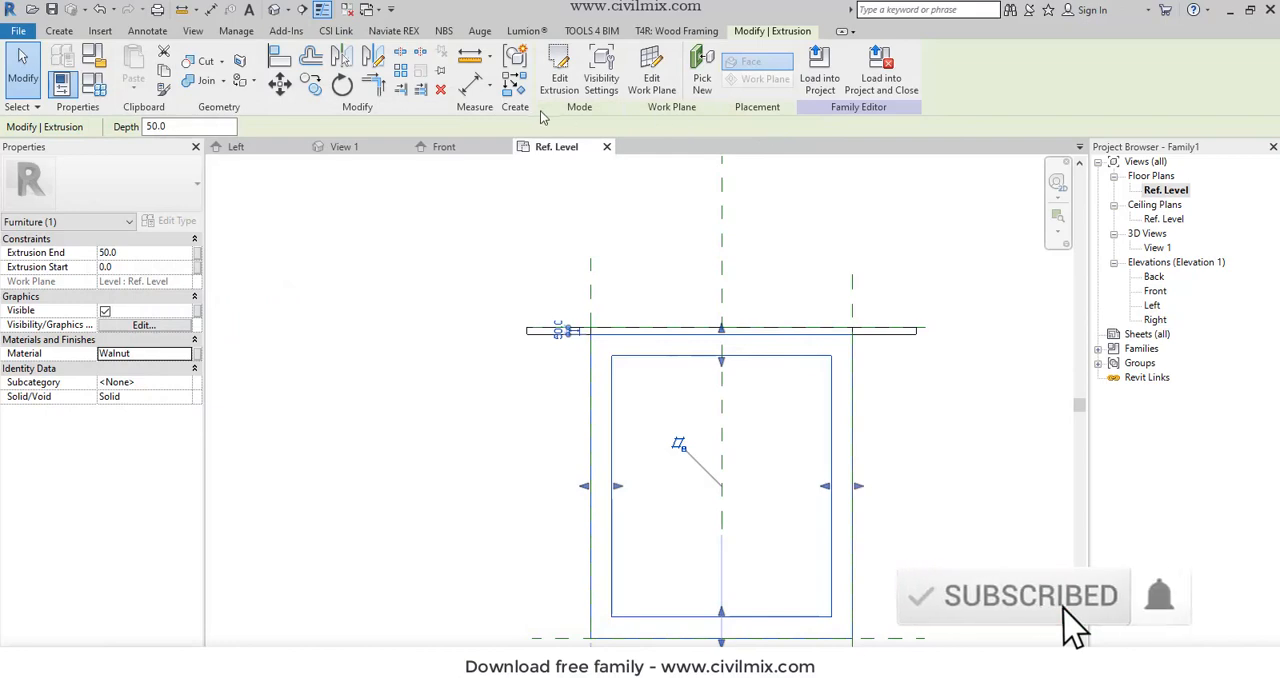
- In the Front elevation, raise the Walnut frame's top to the lower horizontal reference plane and set its Extrusion Start to 200 mm
{"action": "double_click", "coordinate": [1155, 291]}
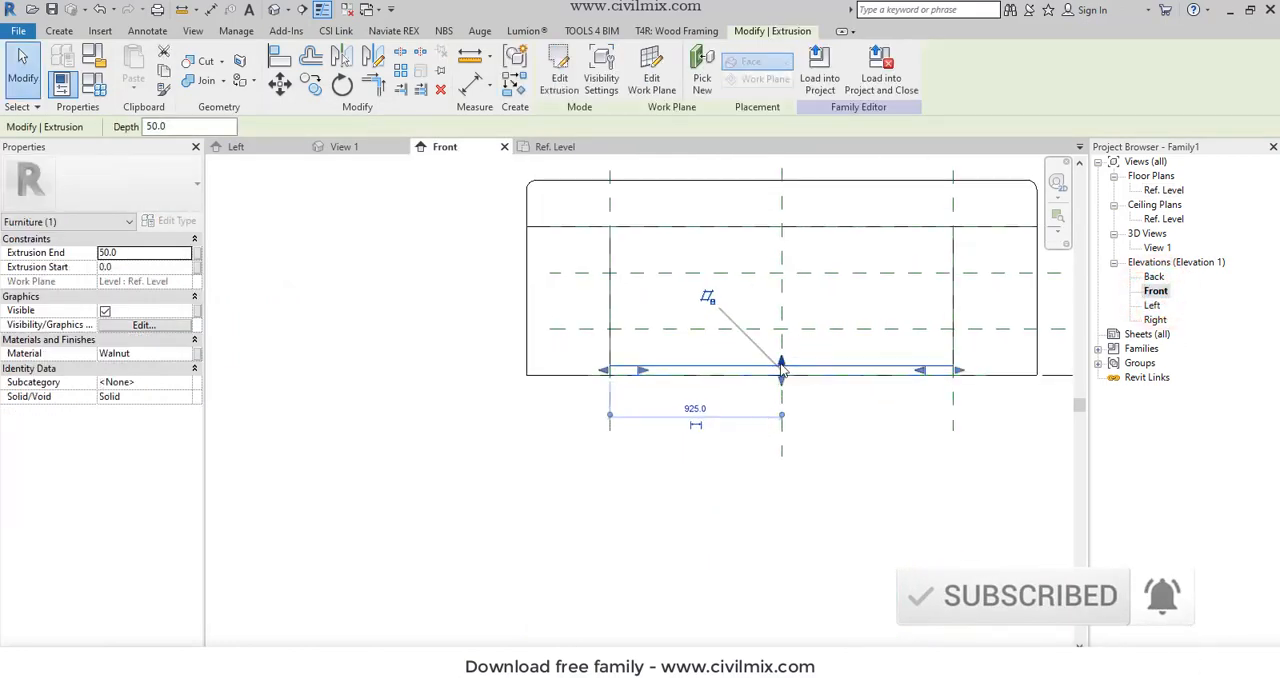
{"action": "left_click_drag", "start_coordinate": [783, 368], "coordinate": [808, 329]}
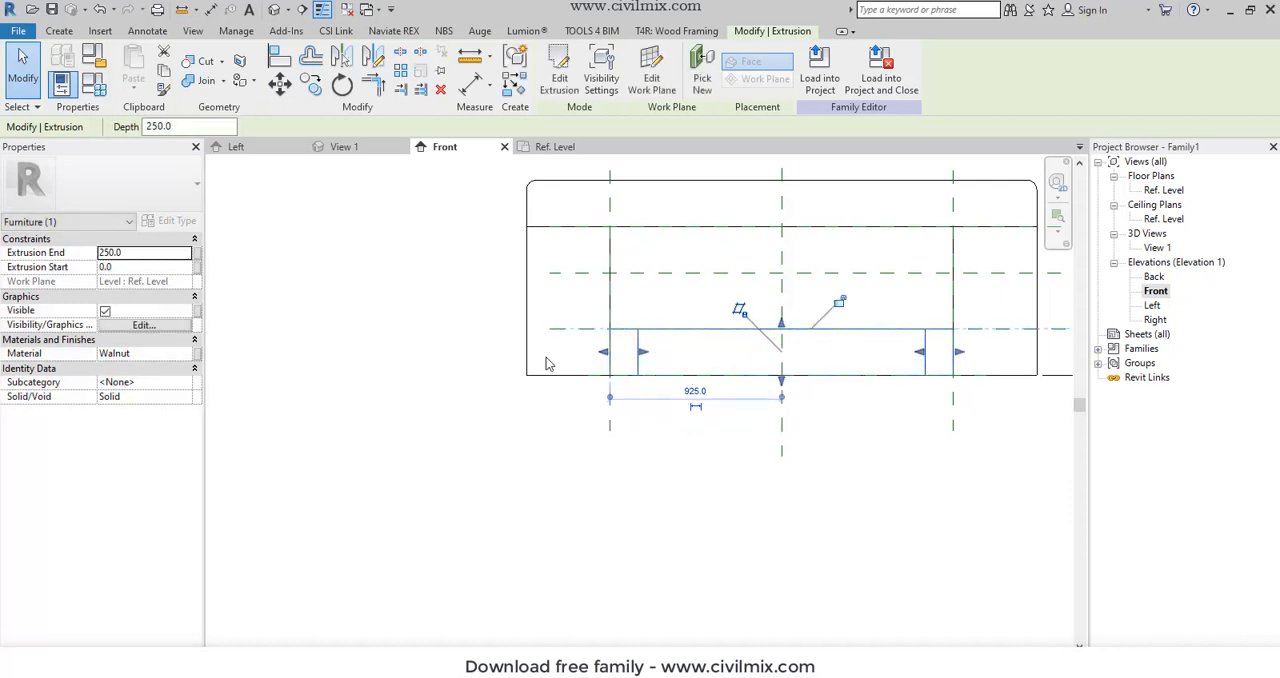
{"action": "left_click_drag", "start_coordinate": [793, 372], "coordinate": [805, 333]}
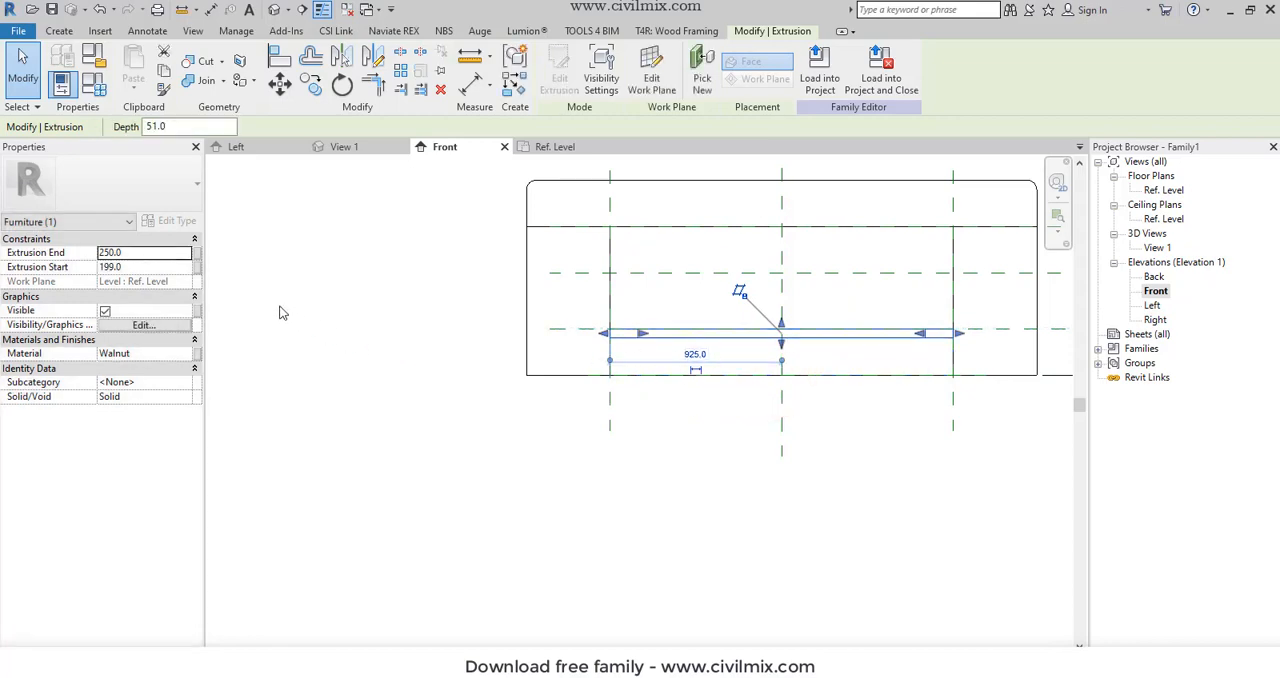
{"action": "left_click", "coordinate": [150, 267]}
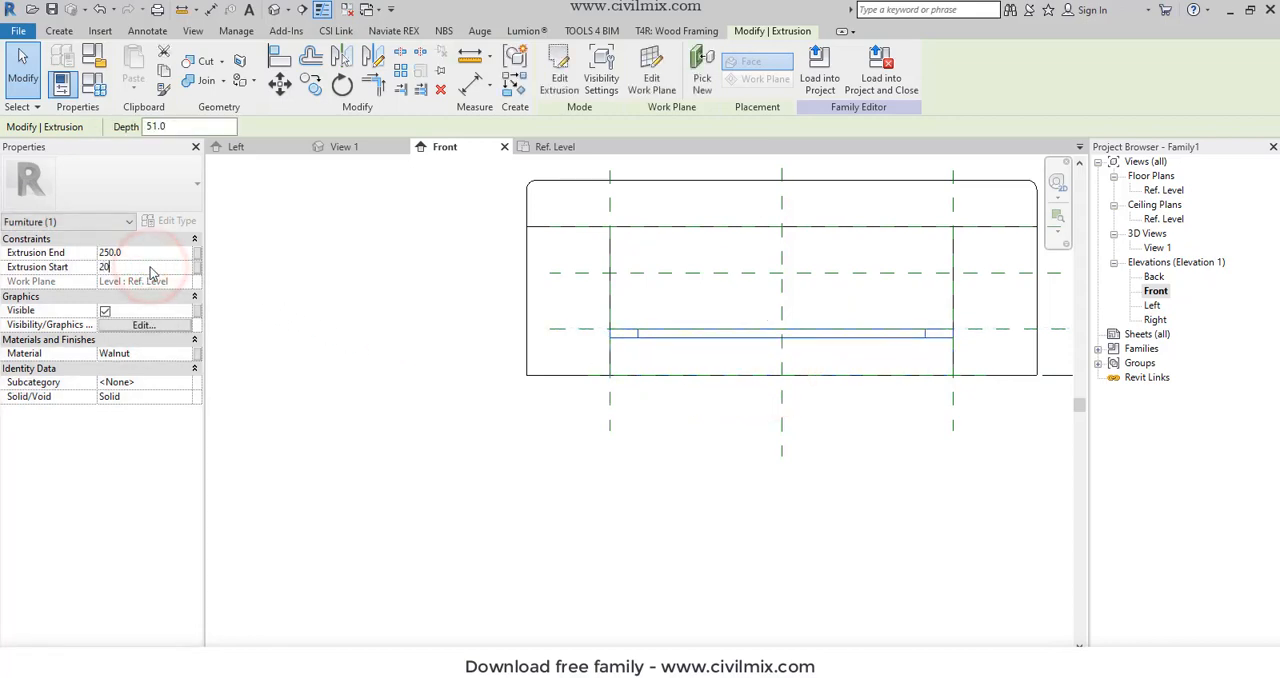
{"action": "left_click", "coordinate": [450, 422]}
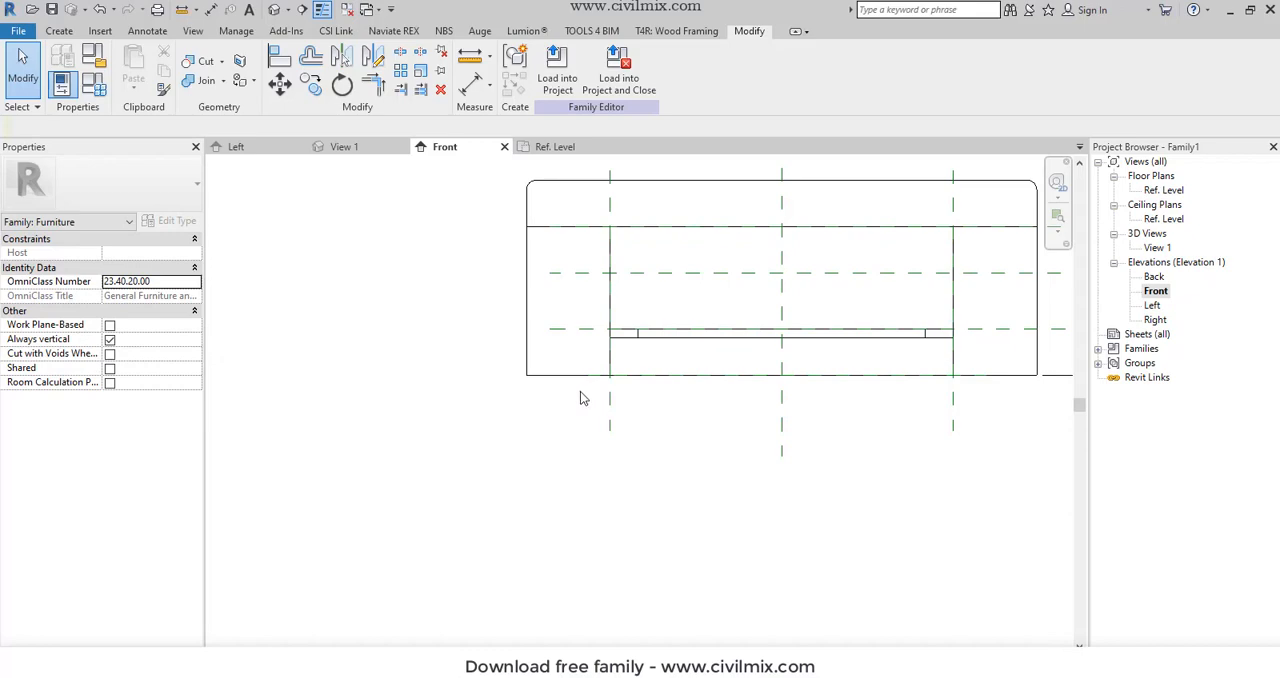
{"action": "left_click", "coordinate": [583, 330]}
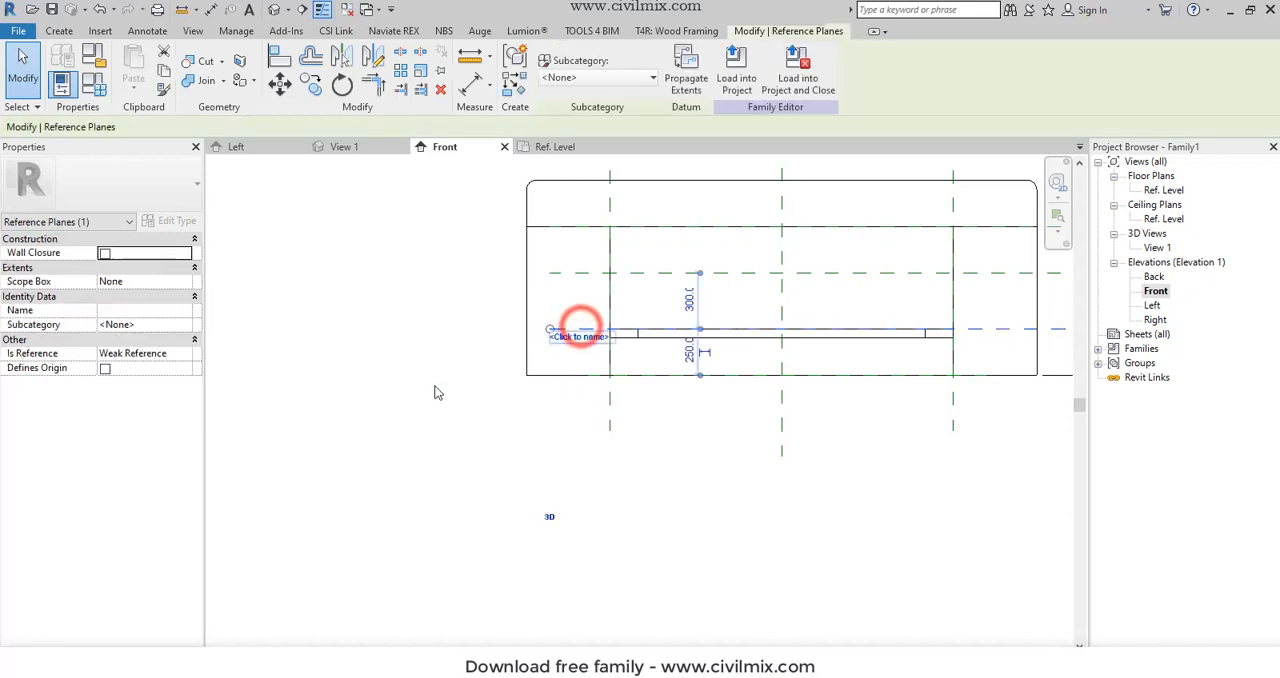
{"action": "left_click", "coordinate": [537, 497]}
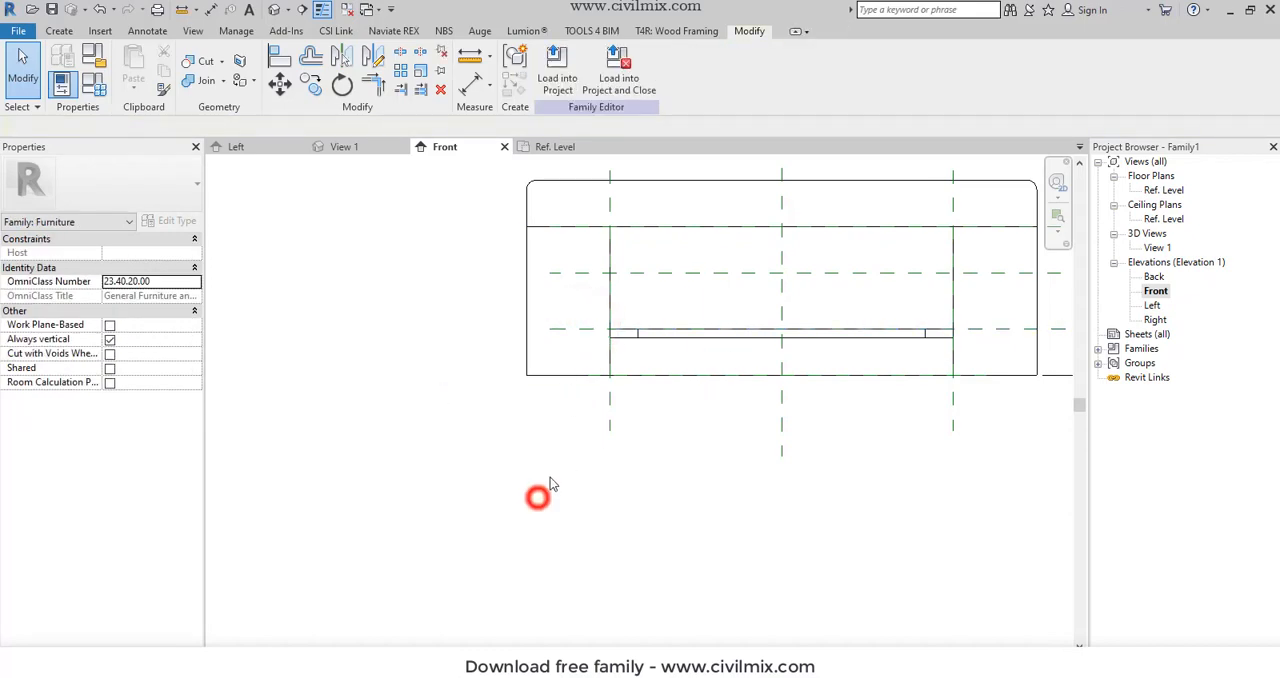
- In the Ref. Level floor plan, start an extrusion and sketch a 1650 x 1950 mm rectangle offset -100 mm from the frame's outer corners
{"action": "double_click", "coordinate": [1160, 191]}
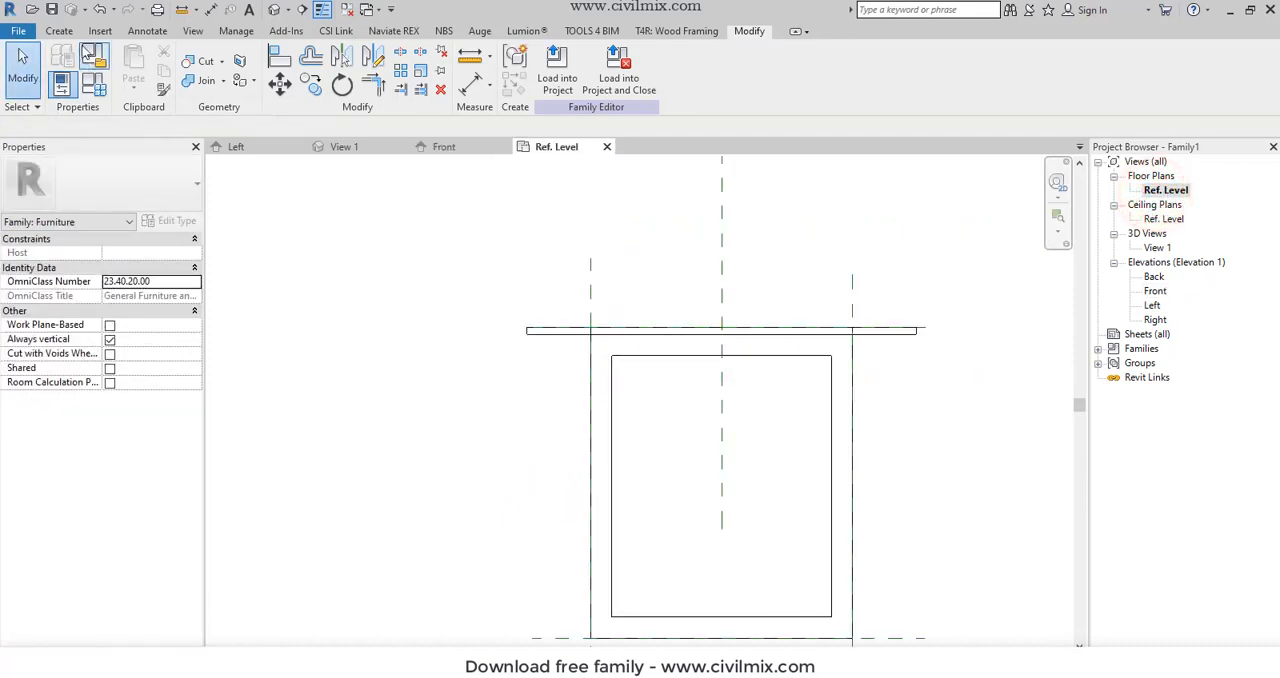
{"action": "left_click", "coordinate": [70, 33]}
{"action": "left_click", "coordinate": [138, 65]}
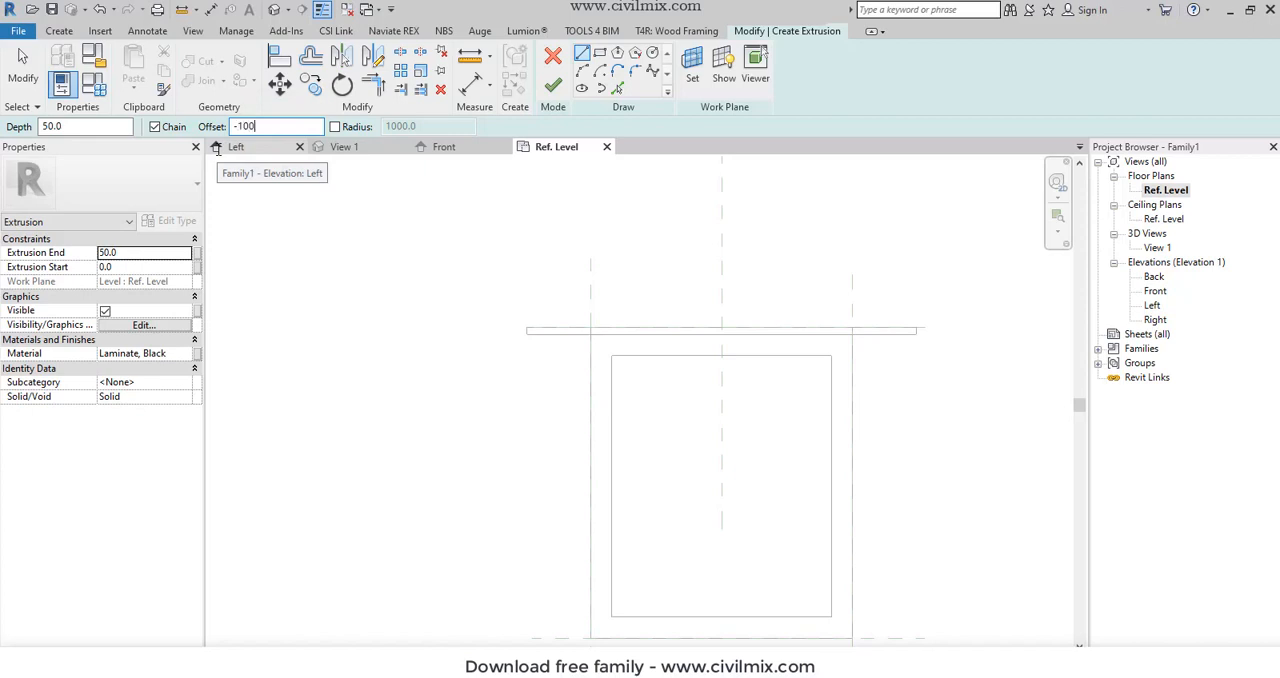
{"action": "left_click", "coordinate": [590, 335]}
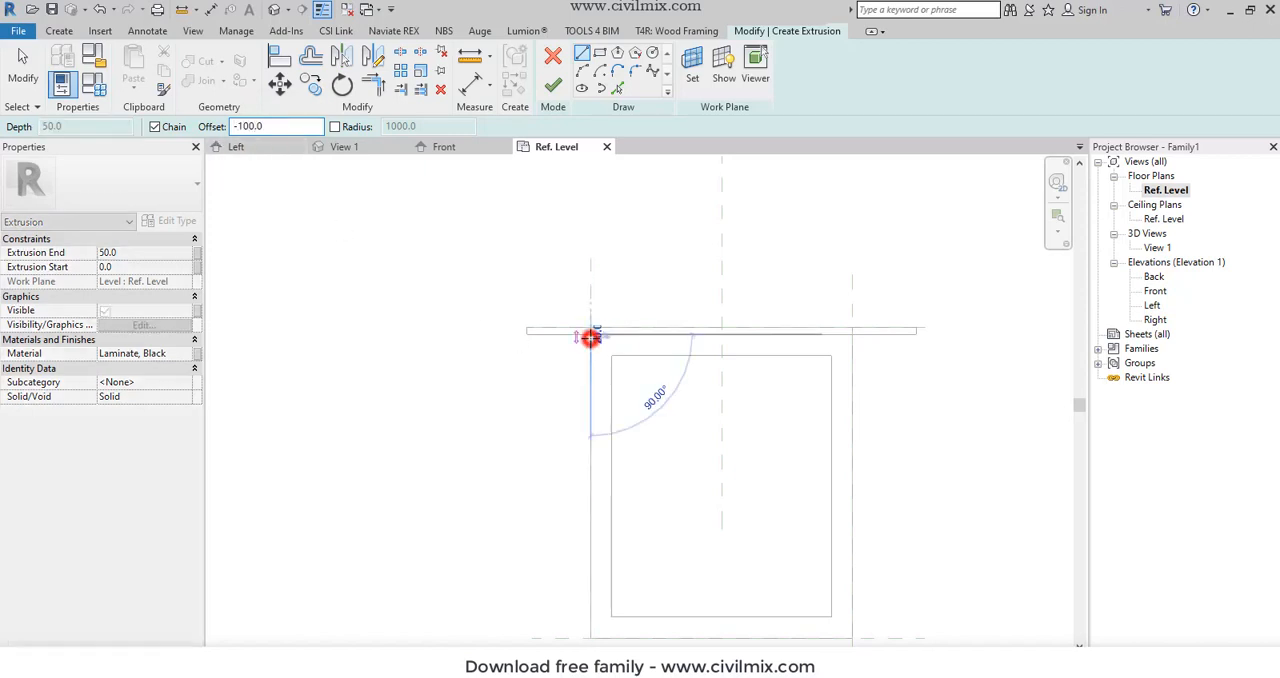
{"action": "left_click", "coordinate": [601, 55]}
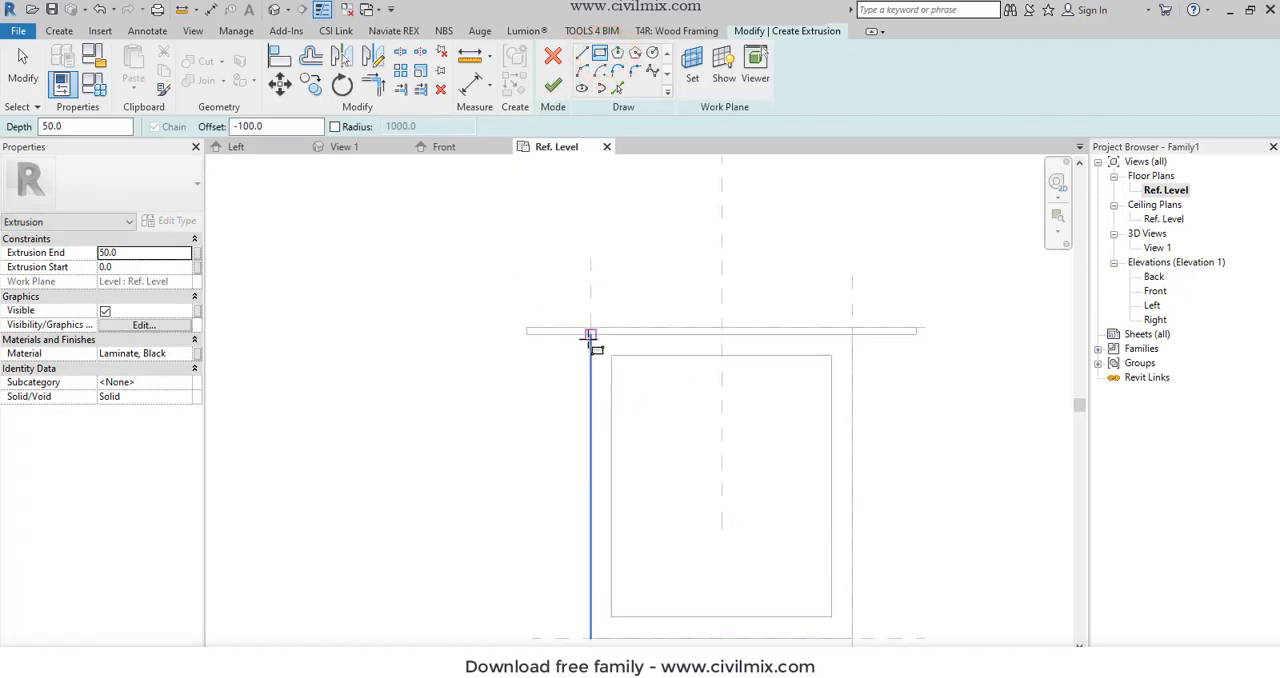
{"action": "left_click", "coordinate": [590, 335]}
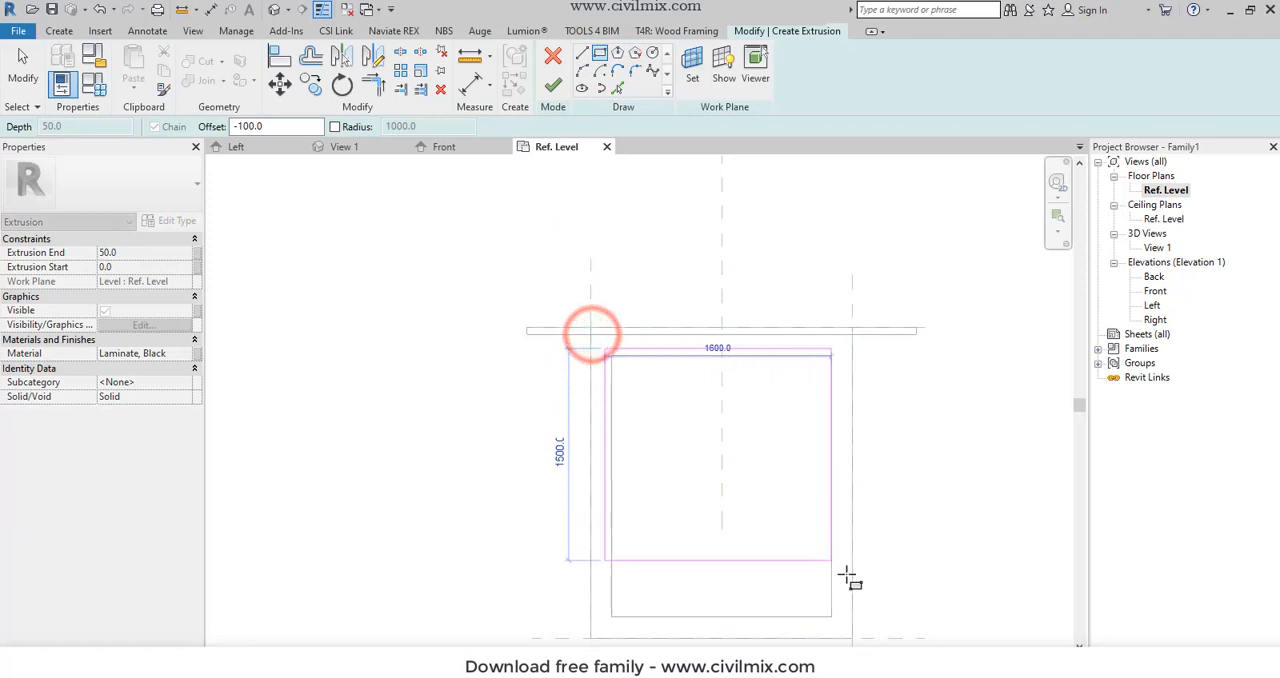
{"action": "left_click", "coordinate": [852, 638]}
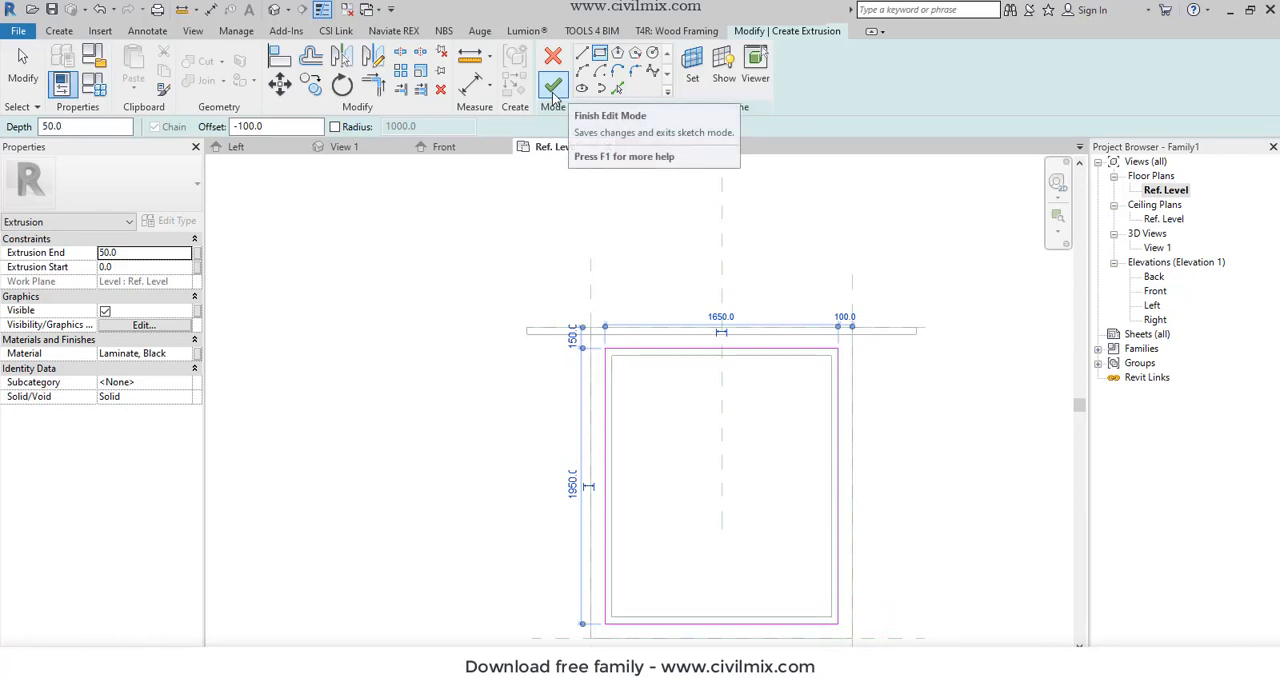
- Stretch the new rectangle's upper edge to the reference plane along the headboard's back face, making it 2100 mm long
{"action": "right_click", "coordinate": [508, 236]}
{"action": "left_click", "coordinate": [526, 249]}
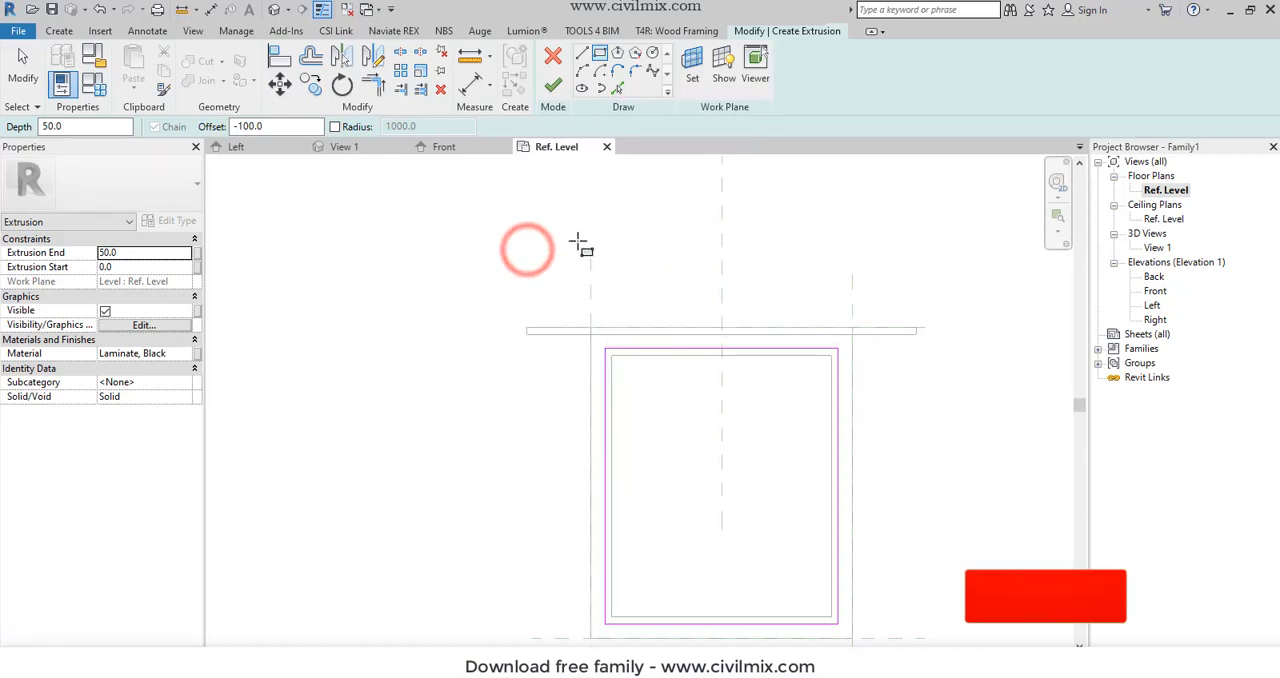
{"action": "right_click", "coordinate": [580, 246]}
{"action": "left_click", "coordinate": [606, 252]}
{"action": "left_click", "coordinate": [676, 328]}
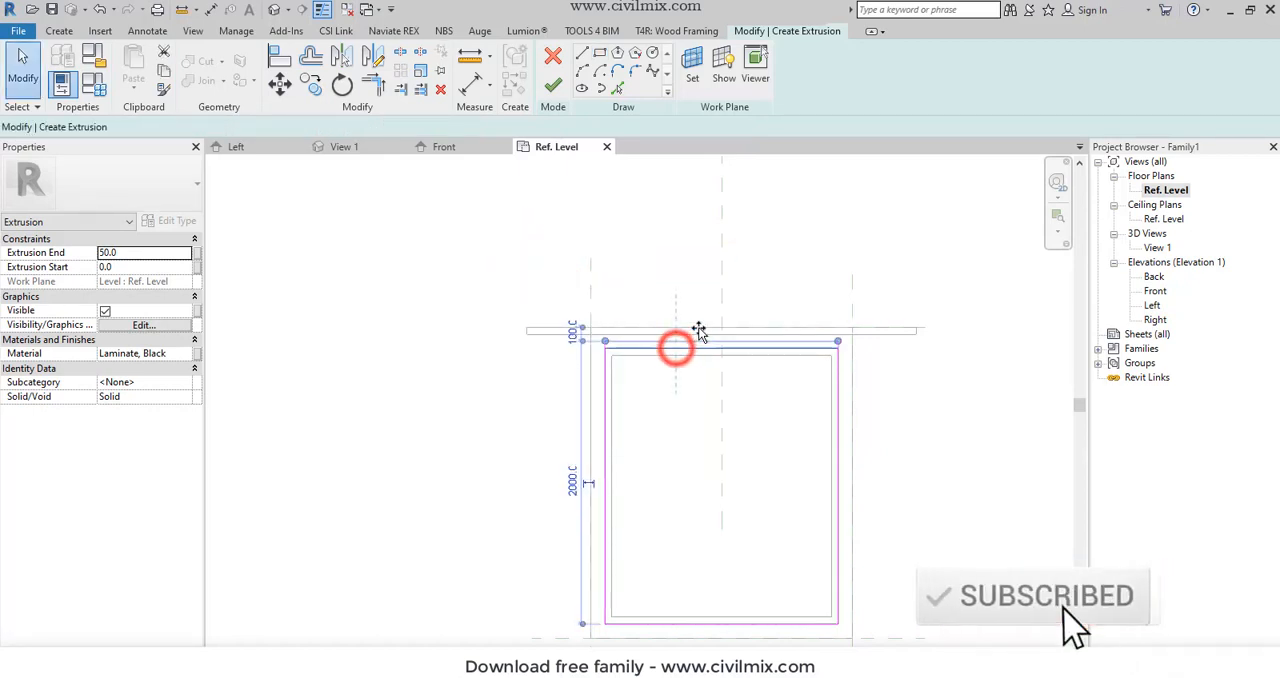
- Finish the base extrusion and, in the Front elevation, stretch its top to the frame's underside for a 200 mm depth
{"action": "left_click", "coordinate": [556, 84]}
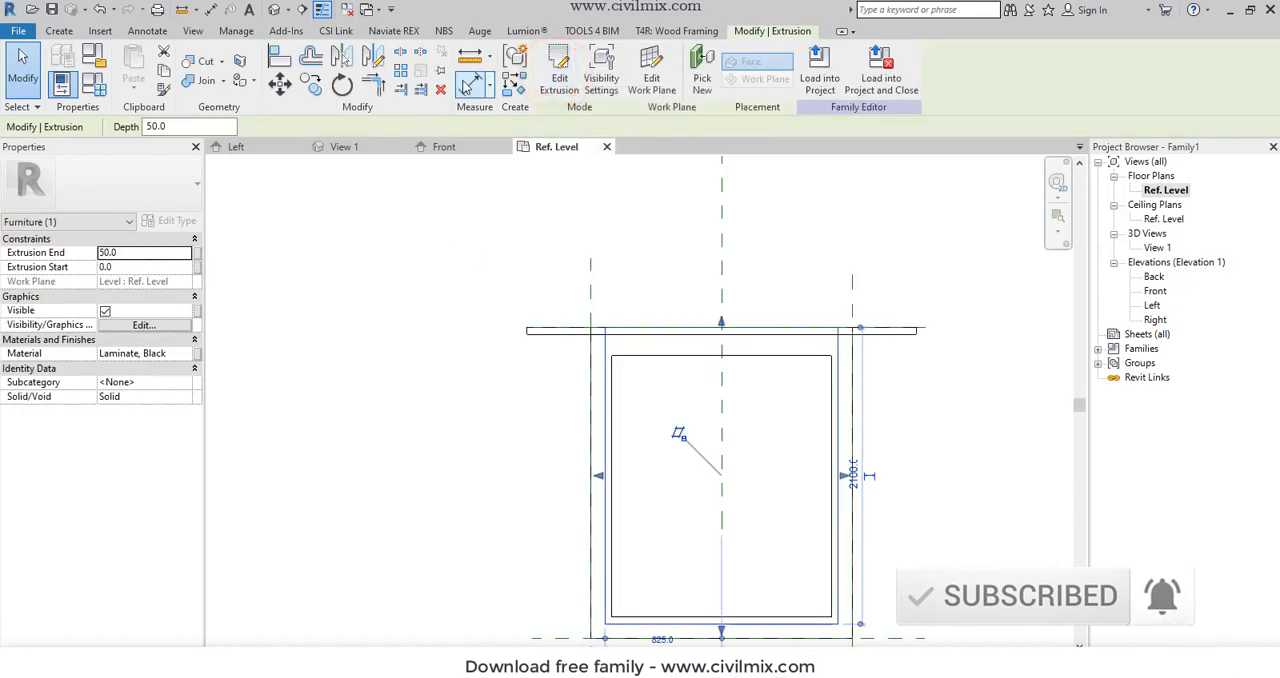
{"action": "double_click", "coordinate": [1155, 290]}
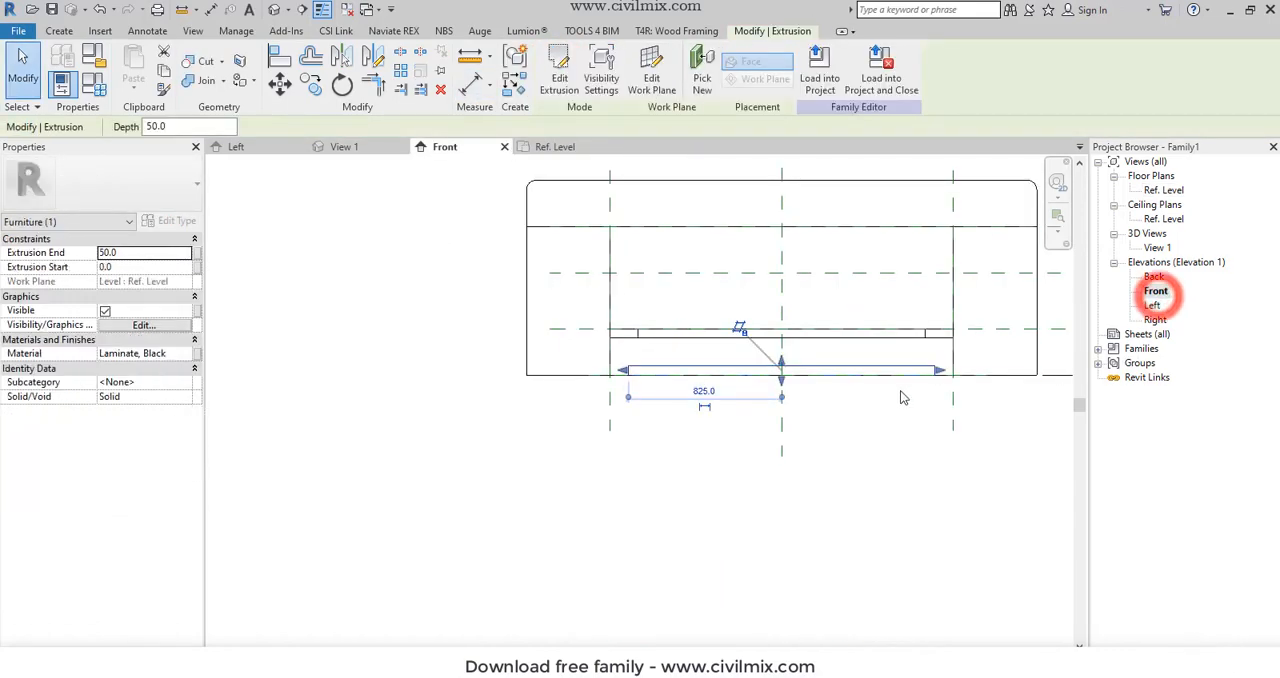
{"action": "left_click_drag", "start_coordinate": [781, 366], "coordinate": [781, 333]}
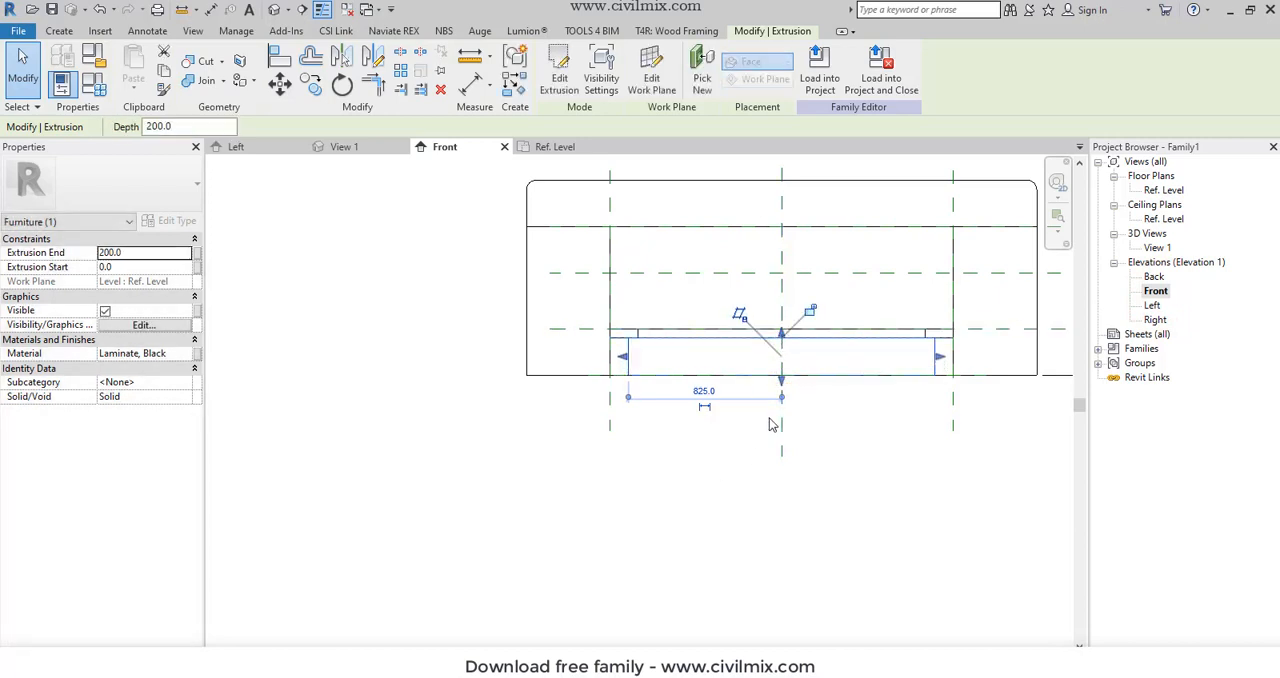
{"action": "left_click", "coordinate": [729, 456]}
- Assign the Walnut material to the base extrusion beneath the frame
{"action": "left_click", "coordinate": [929, 353]}
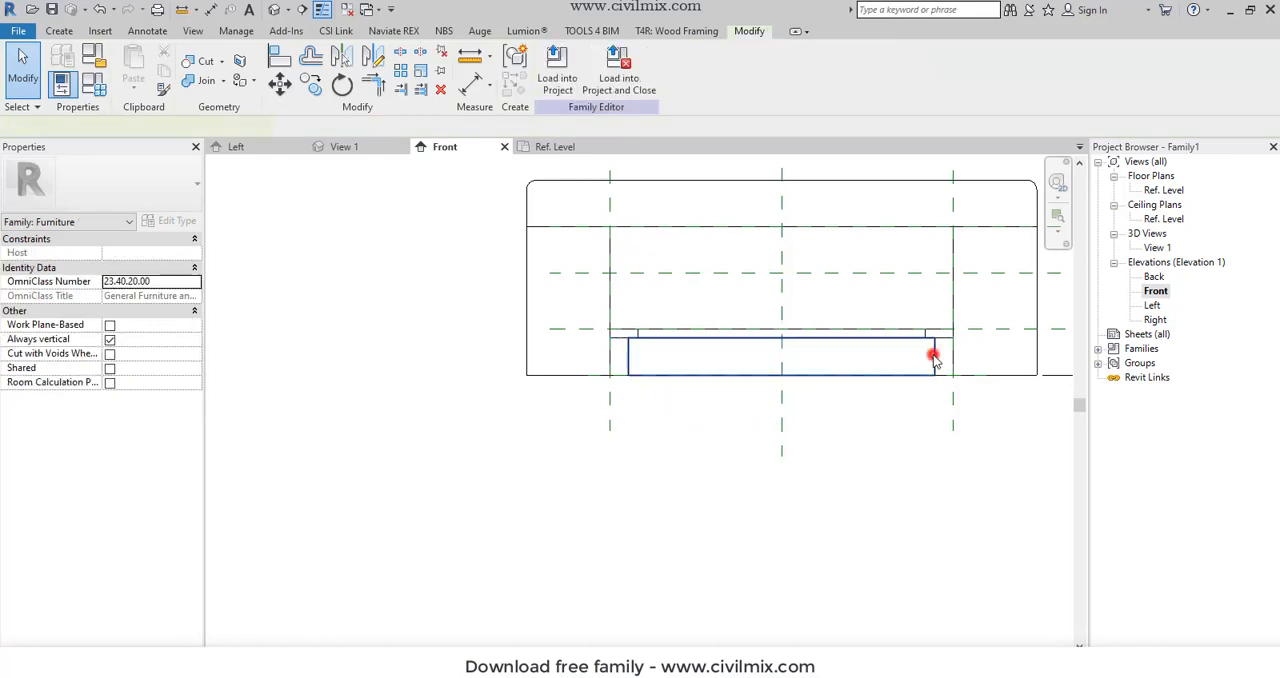
{"action": "left_click", "coordinate": [184, 355]}
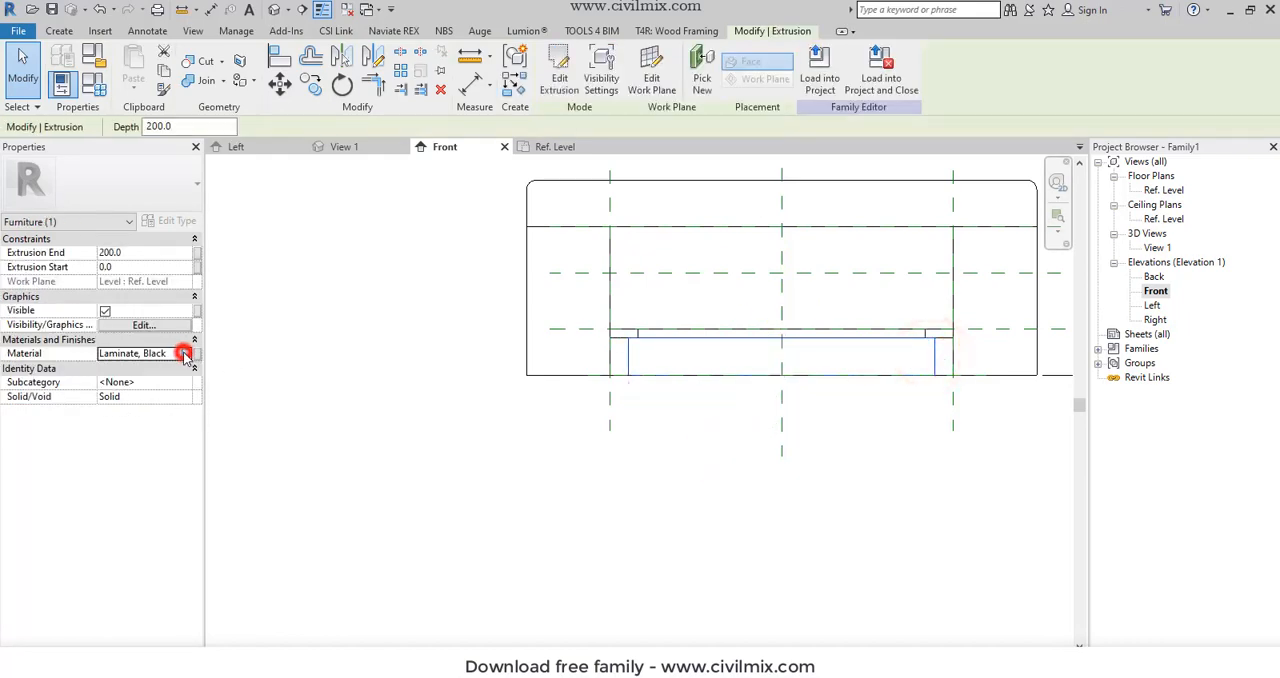
{"action": "left_click", "coordinate": [186, 355]}
{"action": "double_click", "coordinate": [243, 311]}
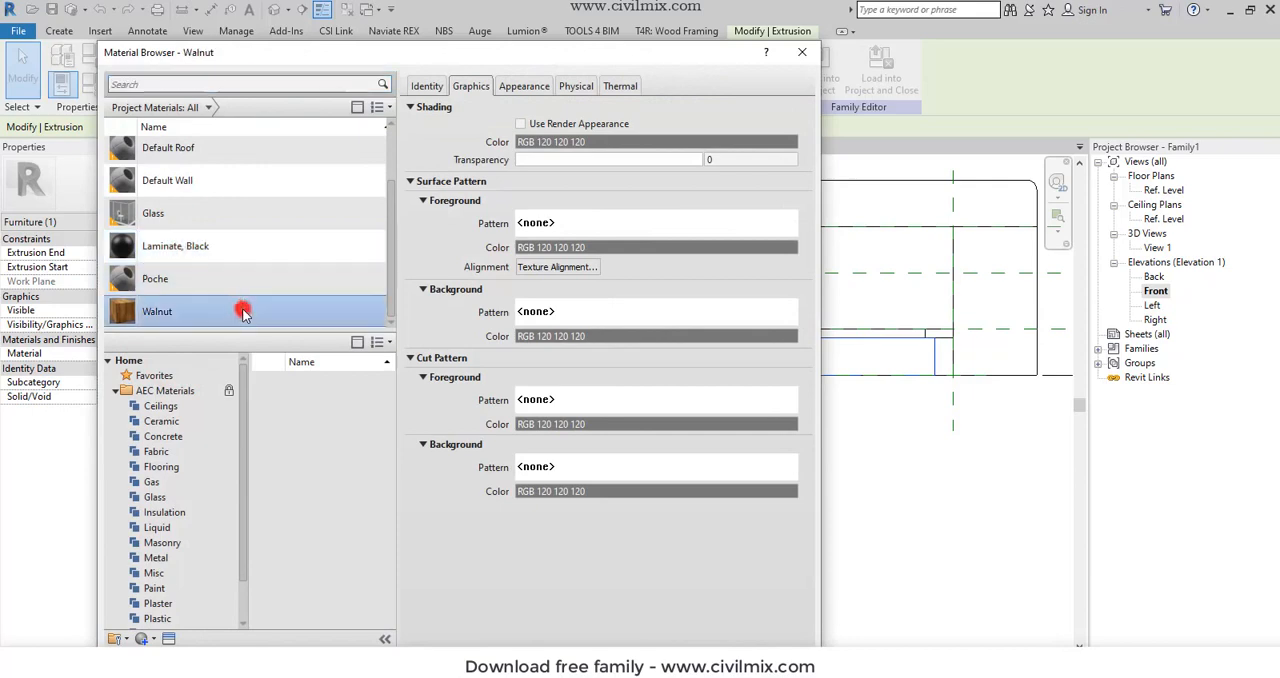
{"action": "left_click", "coordinate": [365, 381]}
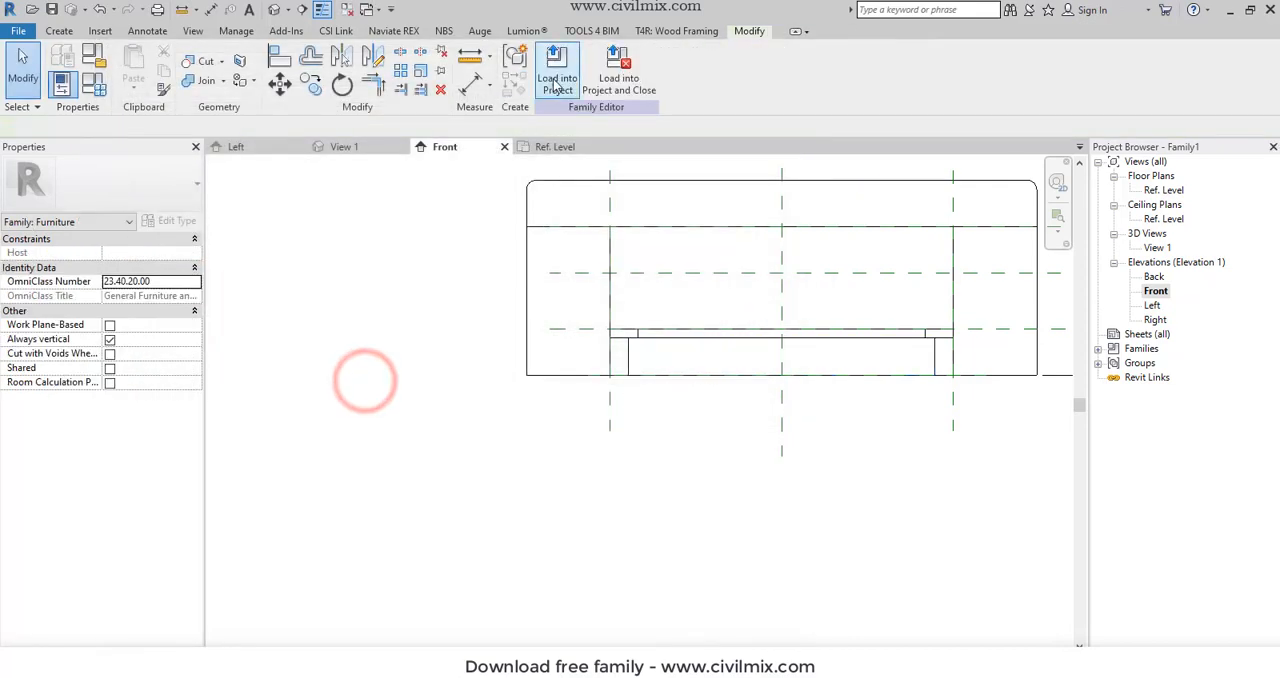
{"action": "left_click", "coordinate": [417, 328]}
{"action": "scroll", "coordinate": [508, 333], "scroll_direction": "down", "scroll_amount": 1}
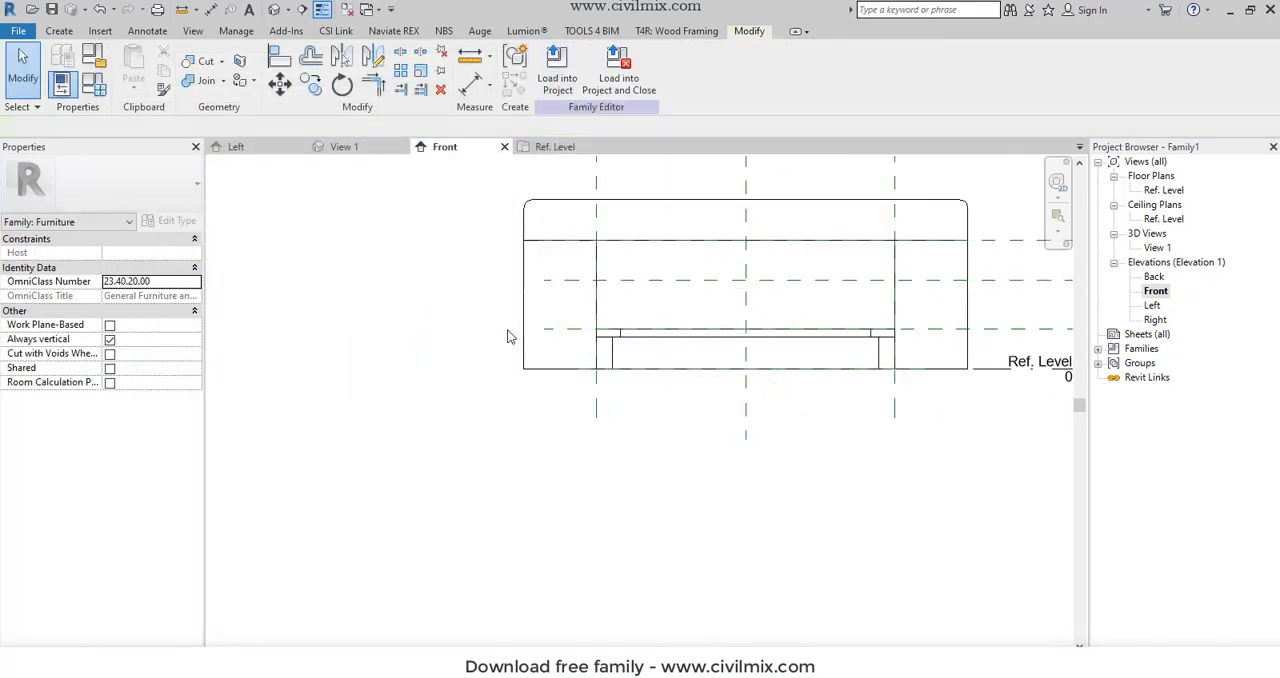
{"action": "scroll", "coordinate": [508, 337], "scroll_direction": "up", "scroll_amount": 1}
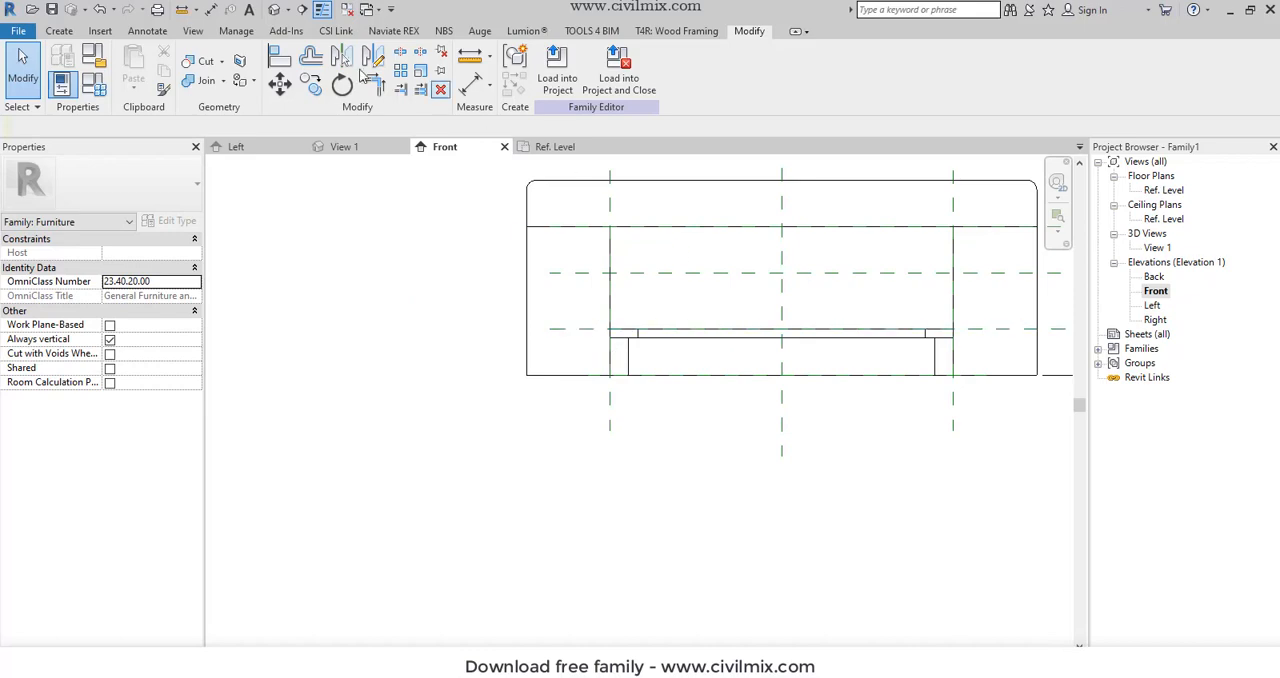
- Open the default 3D view, display the model with its material textures and orbit to see the bed from the front
{"action": "left_click", "coordinate": [281, 10]}
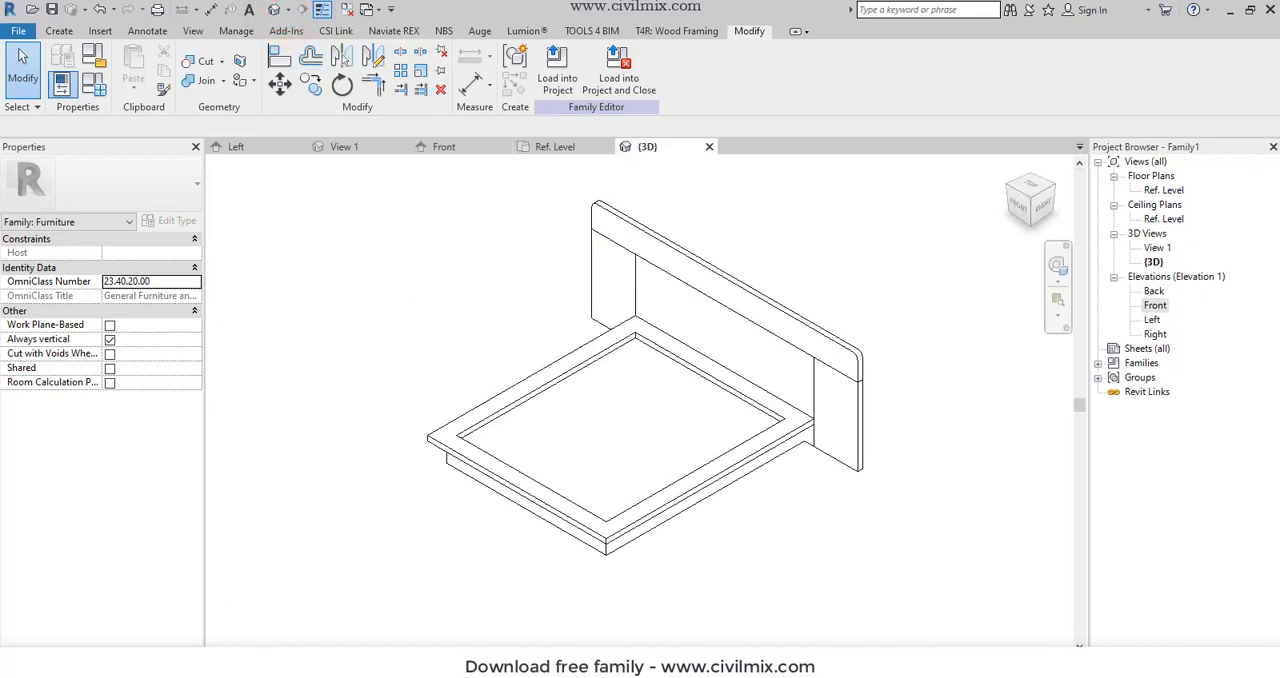
{"action": "left_click", "coordinate": [288, 644]}
{"action": "left_click", "coordinate": [314, 620]}
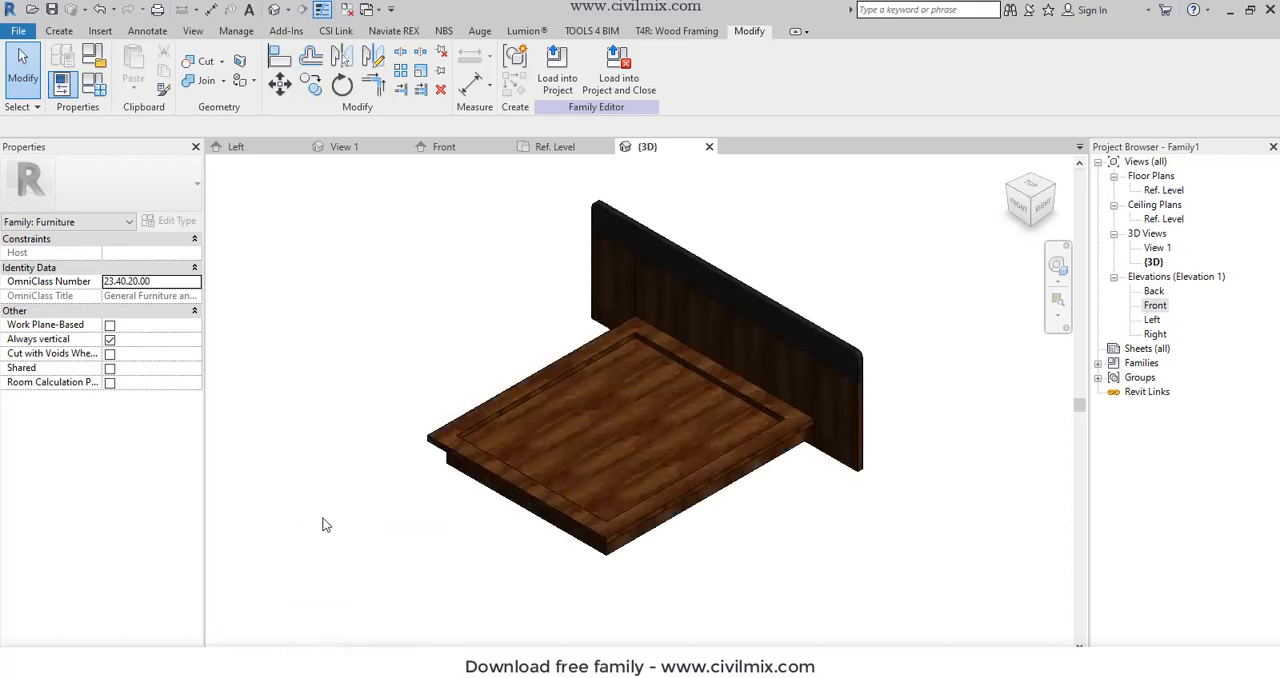
{"action": "middle_click_drag", "start_coordinate": [329, 523], "coordinate": [408, 435], "text": "shift"}
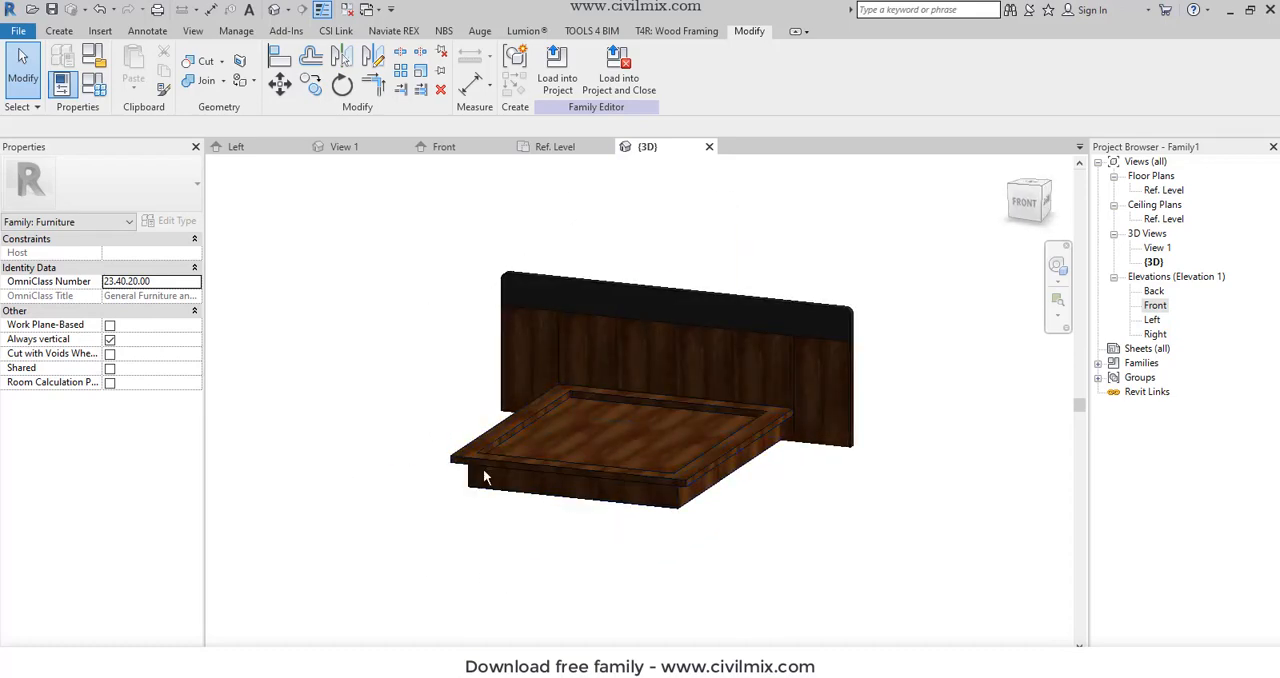
{"action": "middle_click_drag", "start_coordinate": [491, 466], "coordinate": [541, 471], "text": "shift"}
- Add Birch from the AEC Wood materials to the project and assign it to the bed's rectangular frame
{"action": "left_click", "coordinate": [528, 470]}
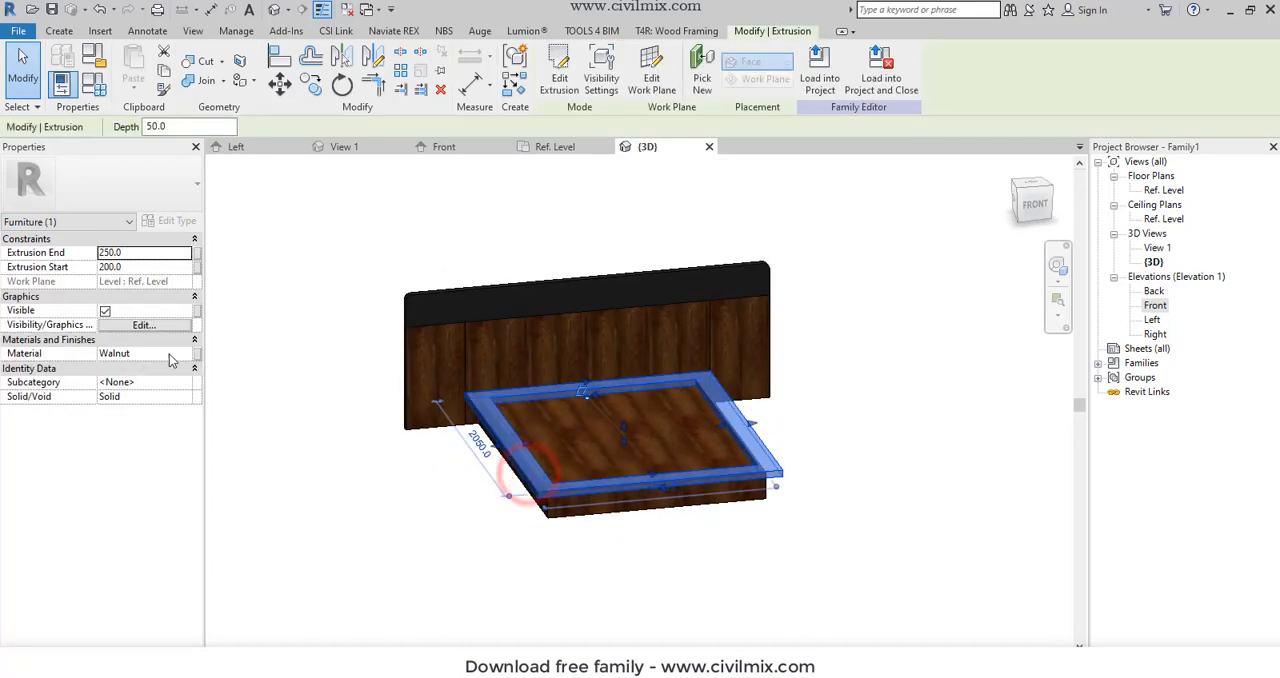
{"action": "left_click", "coordinate": [183, 354]}
{"action": "left_click", "coordinate": [193, 353]}
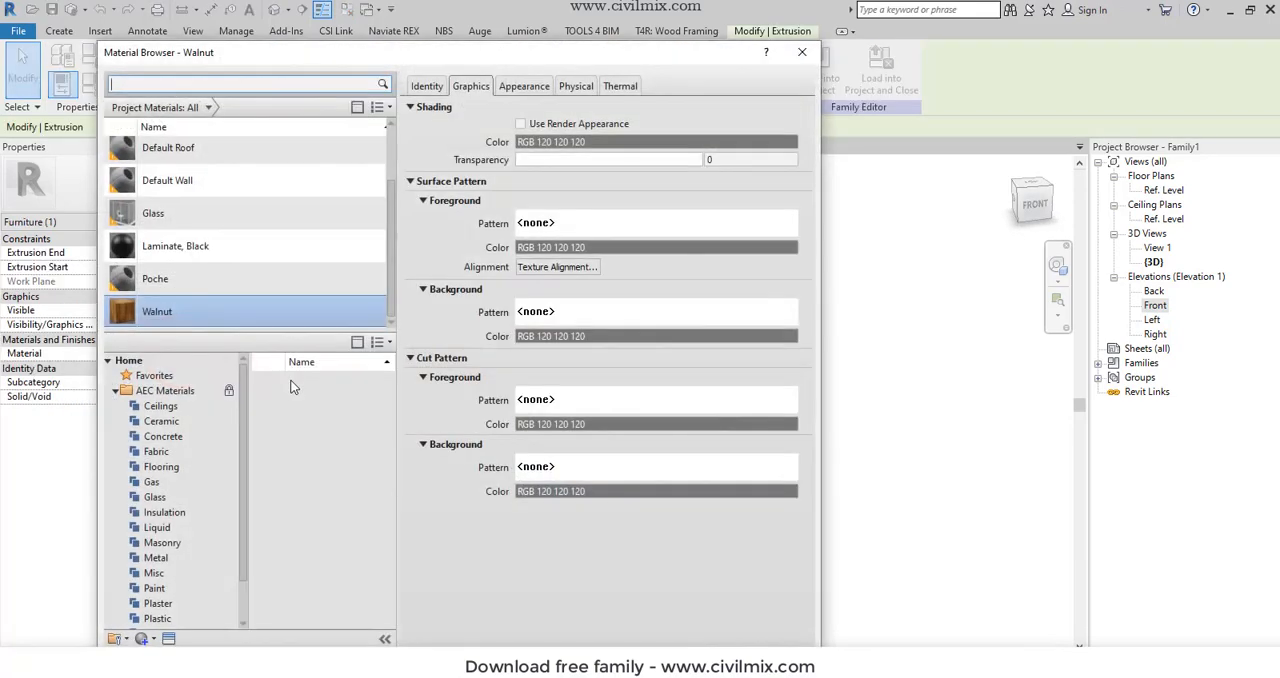
{"action": "left_click", "coordinate": [183, 617]}
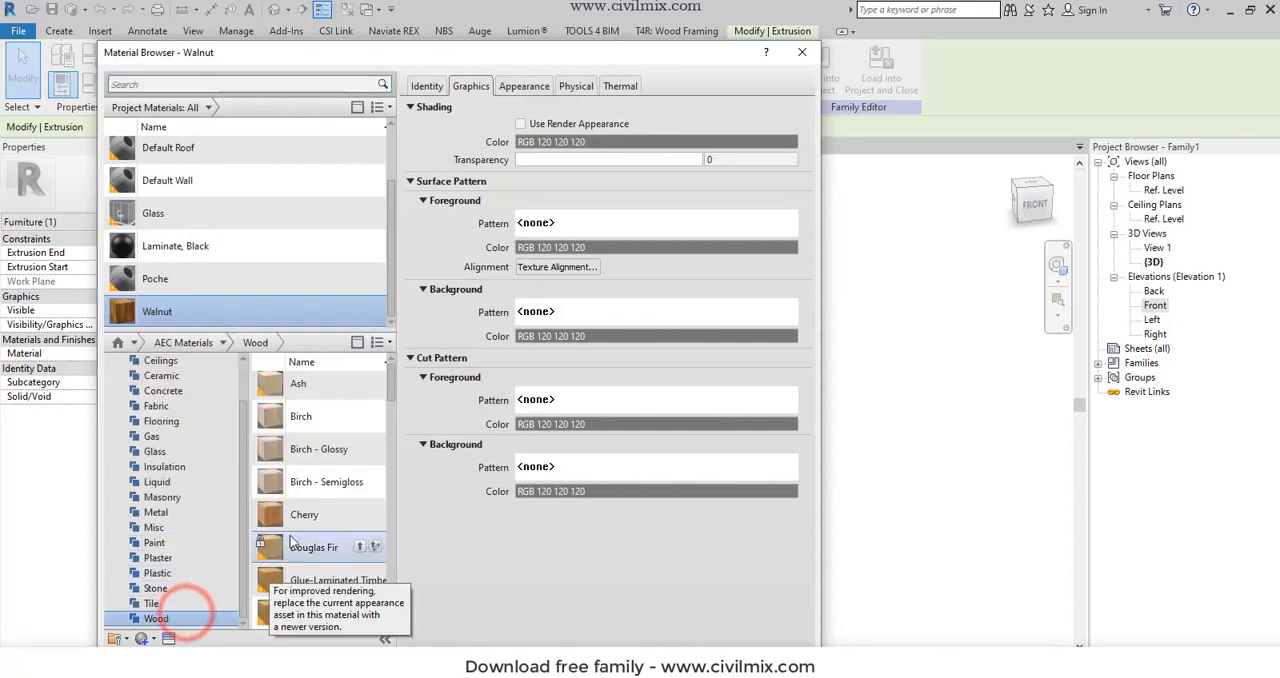
{"action": "left_click", "coordinate": [359, 418]}
{"action": "double_click", "coordinate": [238, 150]}
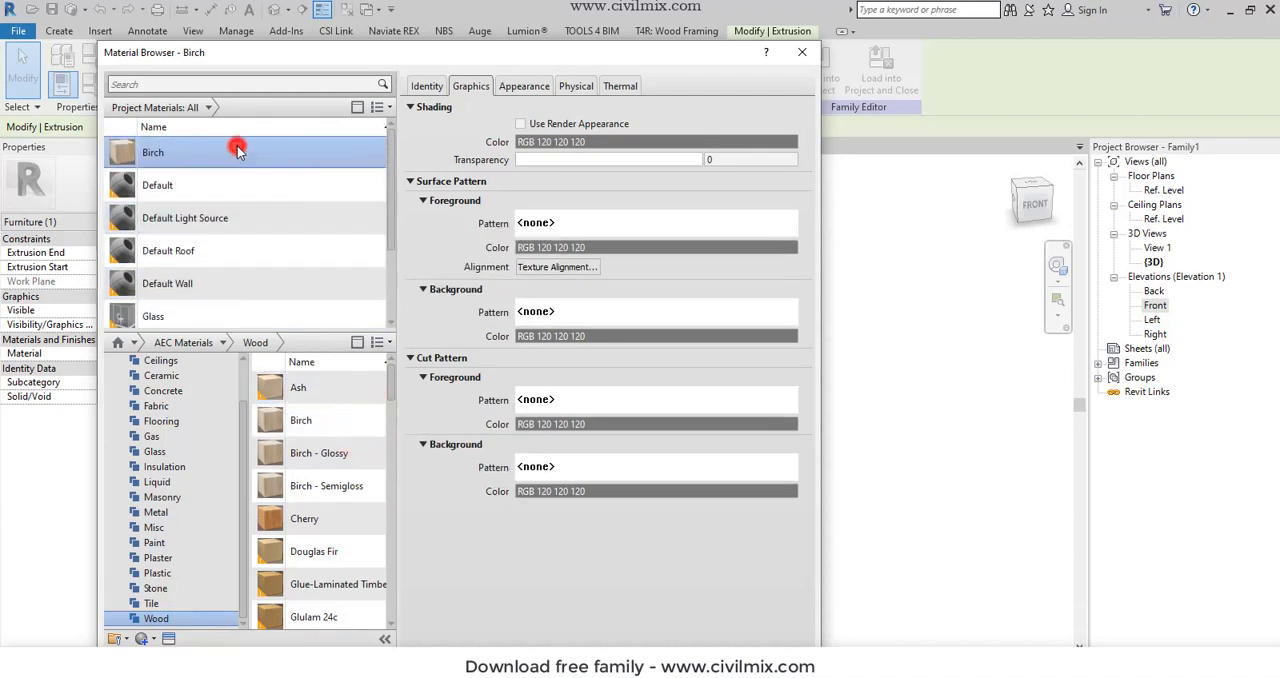
{"action": "left_click", "coordinate": [335, 531]}
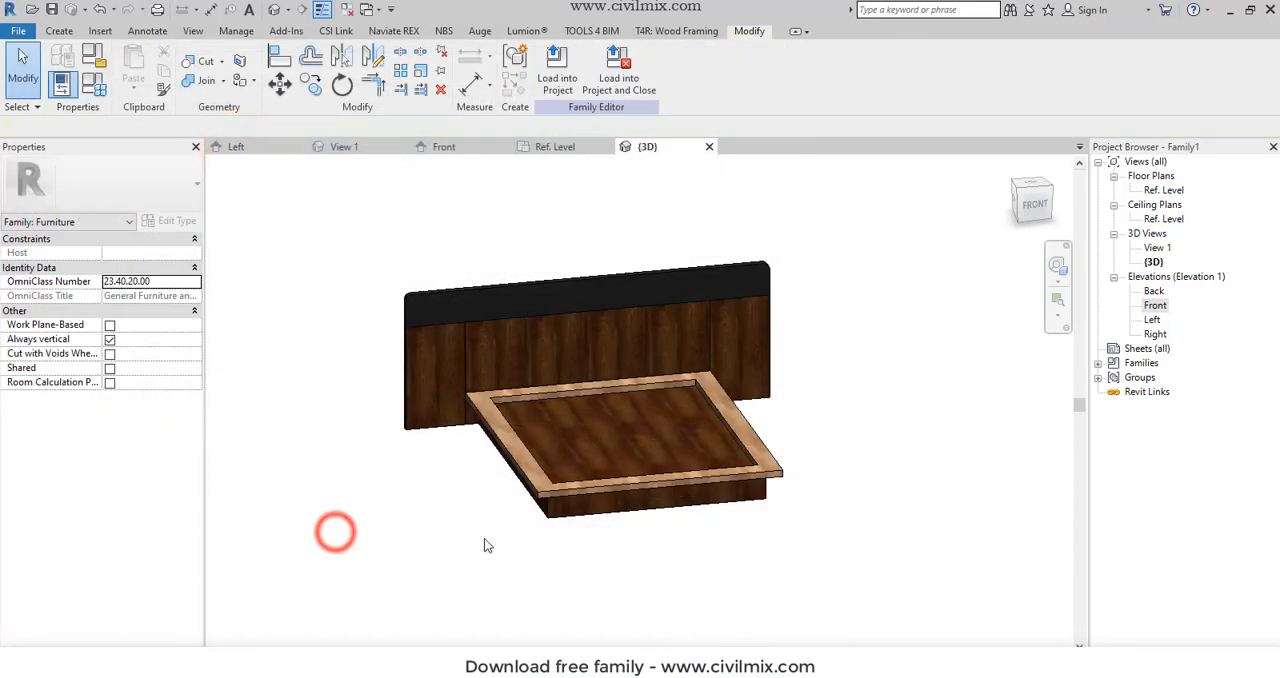
- Change the material of the base extrusion under the frame to Birch
{"action": "left_click", "coordinate": [546, 512]}
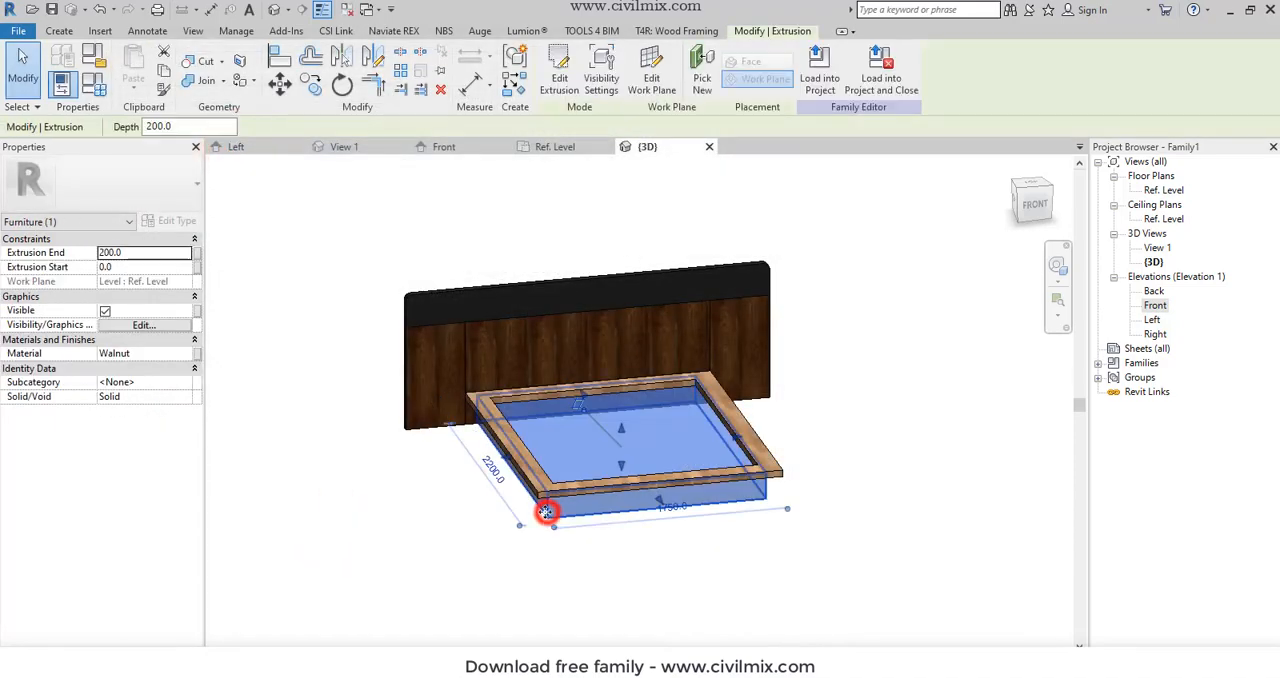
{"action": "left_click", "coordinate": [187, 355]}
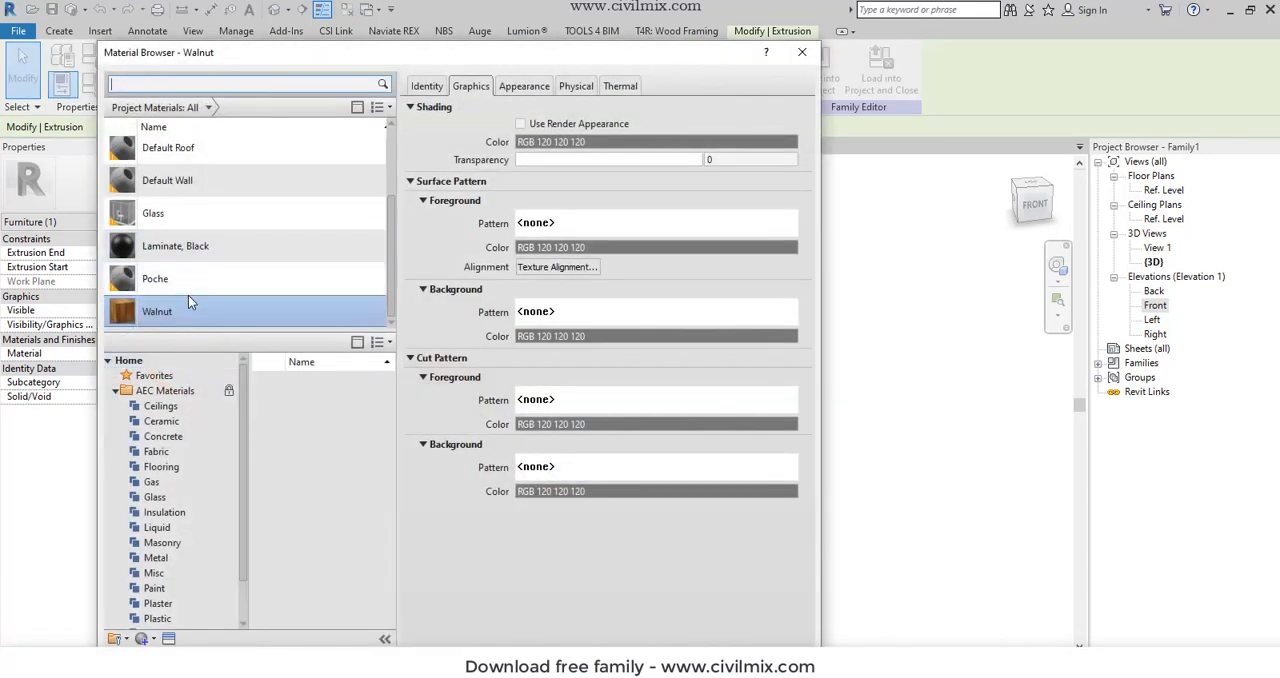
{"action": "scroll", "coordinate": [188, 295], "scroll_direction": "up", "scroll_amount": 2}
{"action": "left_click", "coordinate": [200, 158]}
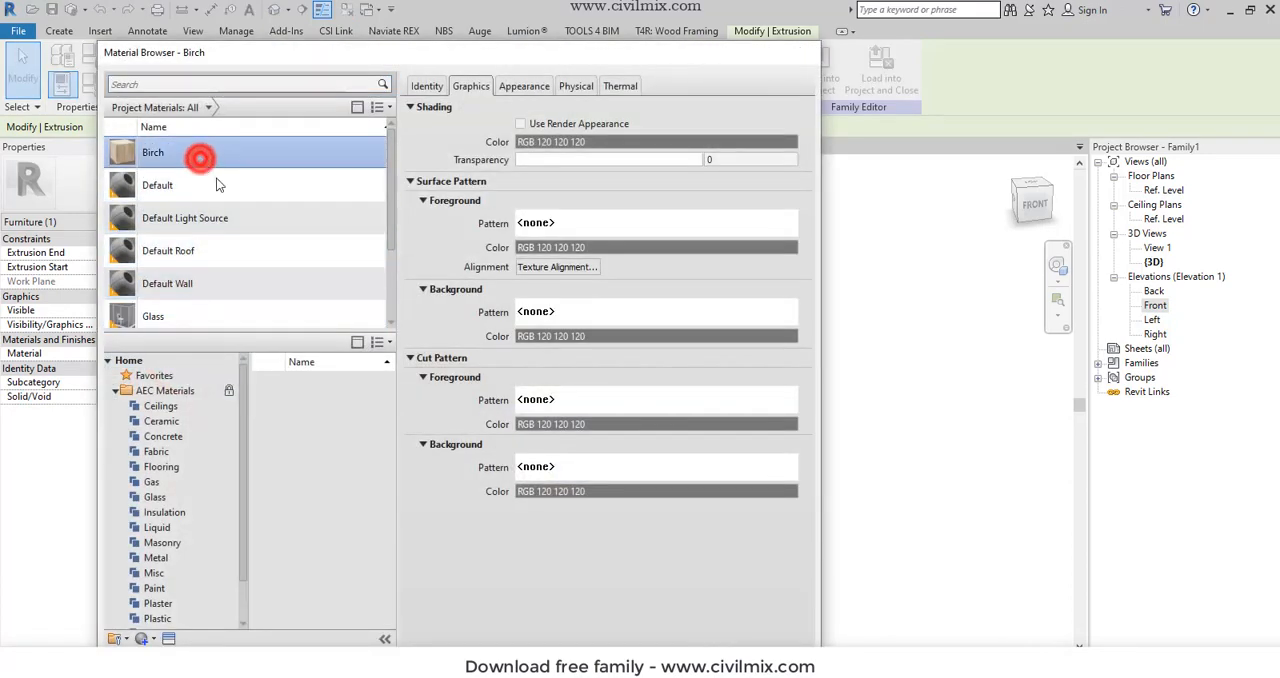
{"action": "key", "text": "Return"}
{"action": "left_click", "coordinate": [330, 489]}
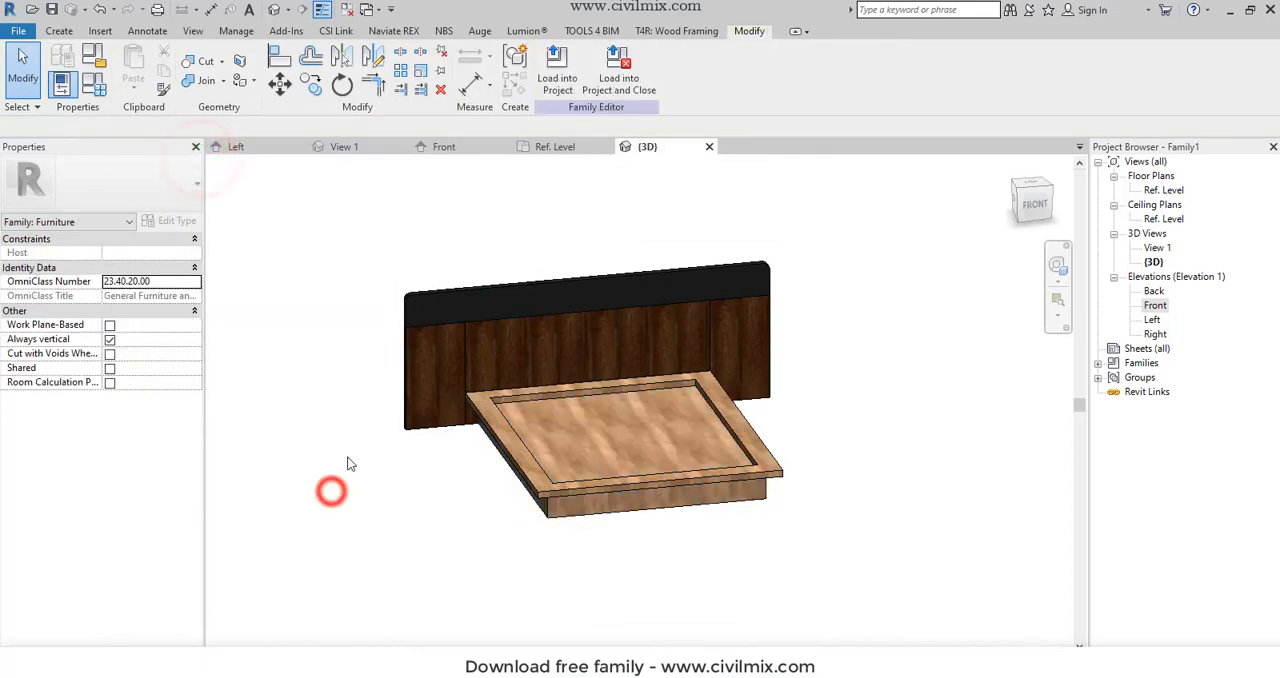
- Assign the Birch material to the headboard's left side panel
{"action": "left_click", "coordinate": [403, 392]}
{"action": "left_click", "coordinate": [186, 354]}
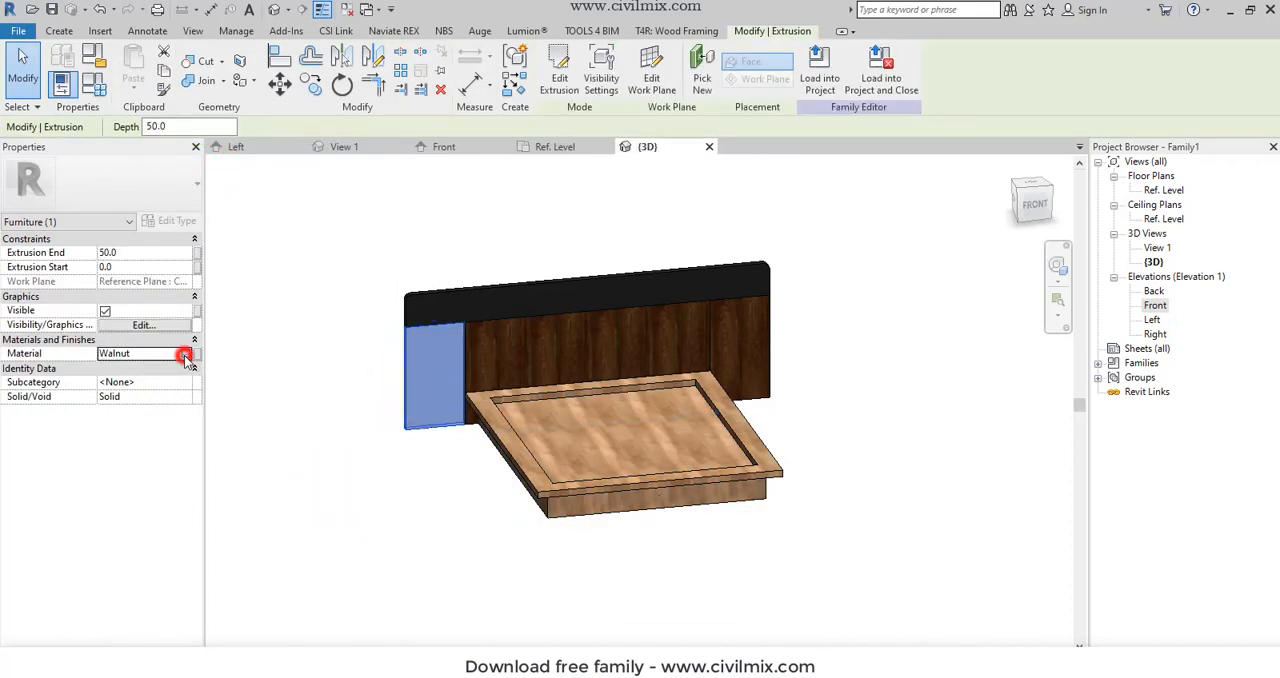
{"action": "left_click", "coordinate": [194, 354]}
{"action": "scroll", "coordinate": [187, 200], "scroll_direction": "up", "scroll_amount": 2}
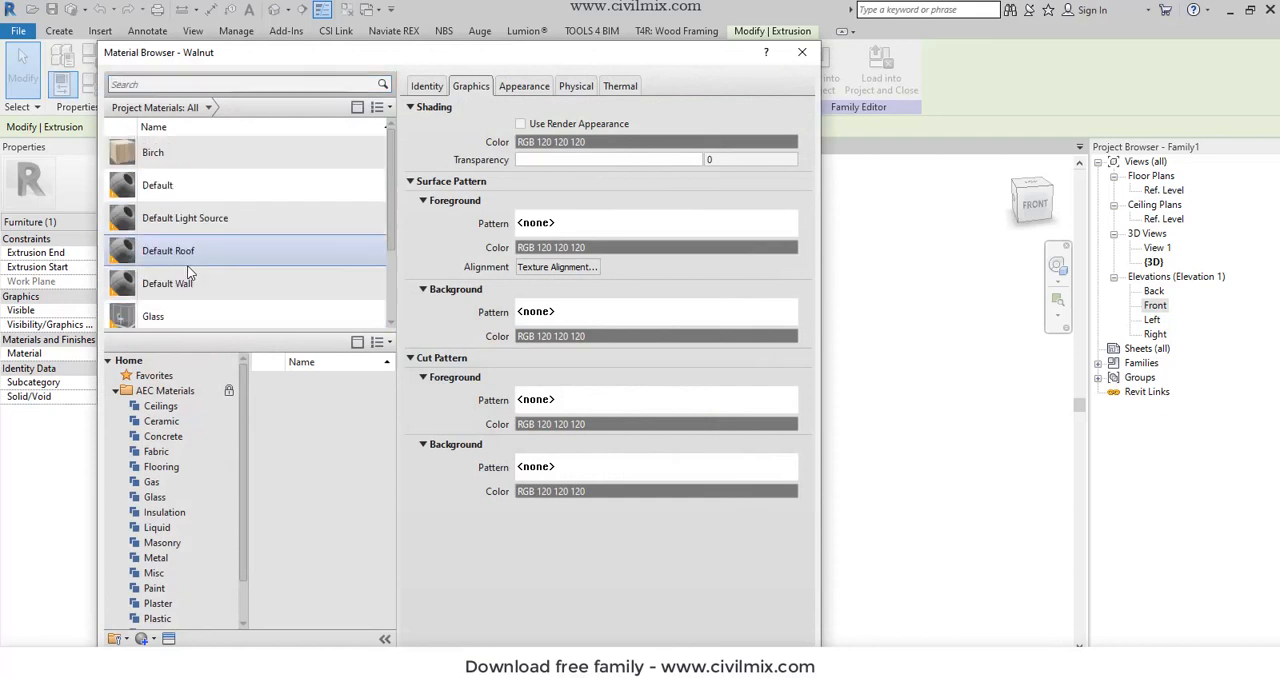
{"action": "double_click", "coordinate": [193, 167]}
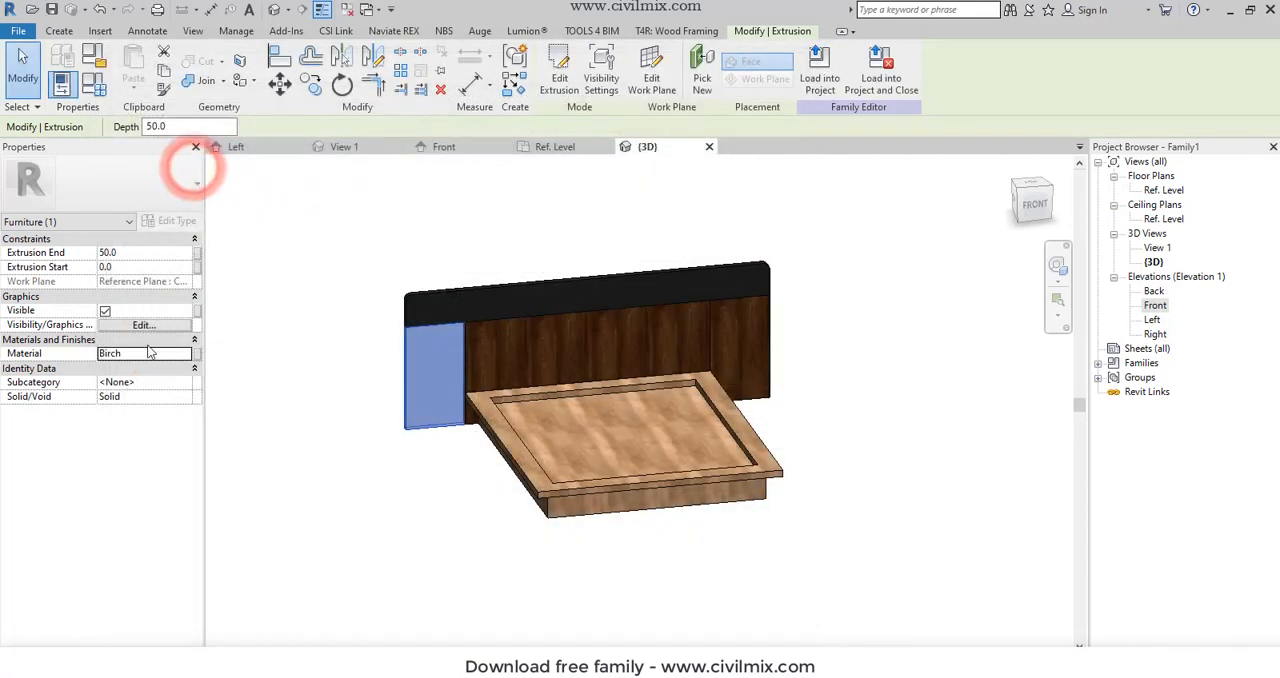
{"action": "left_click", "coordinate": [143, 353]}
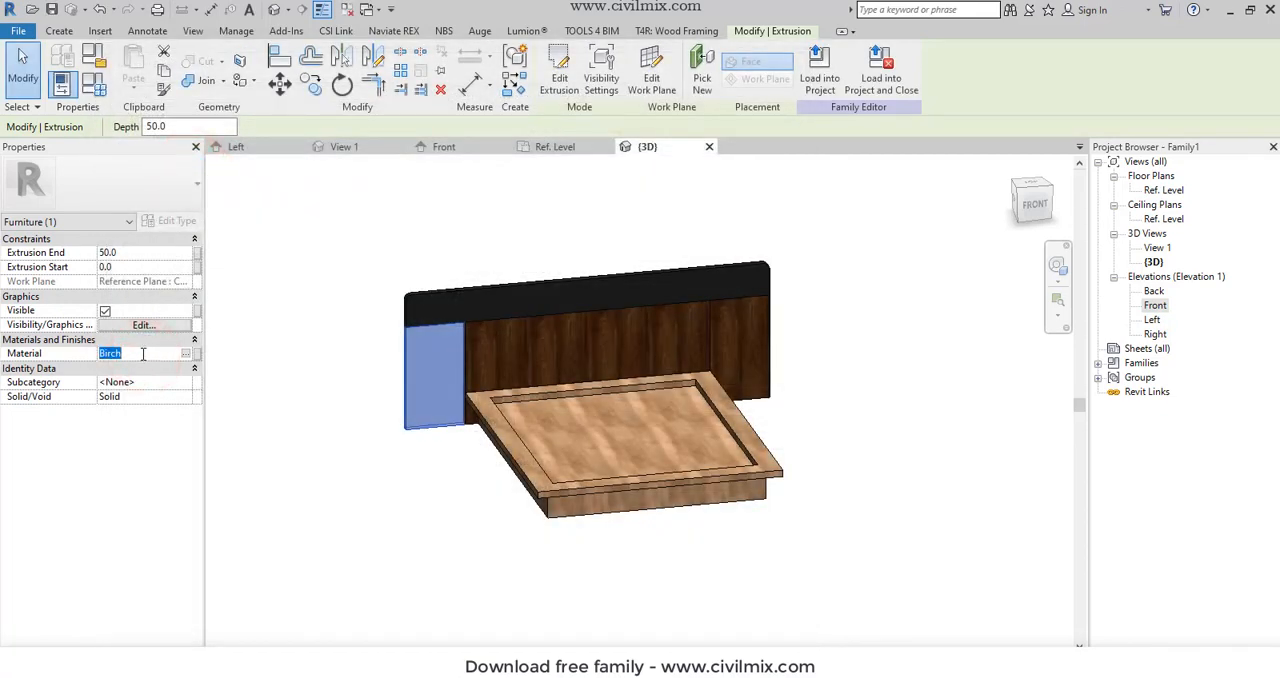
{"action": "left_click", "coordinate": [285, 431]}
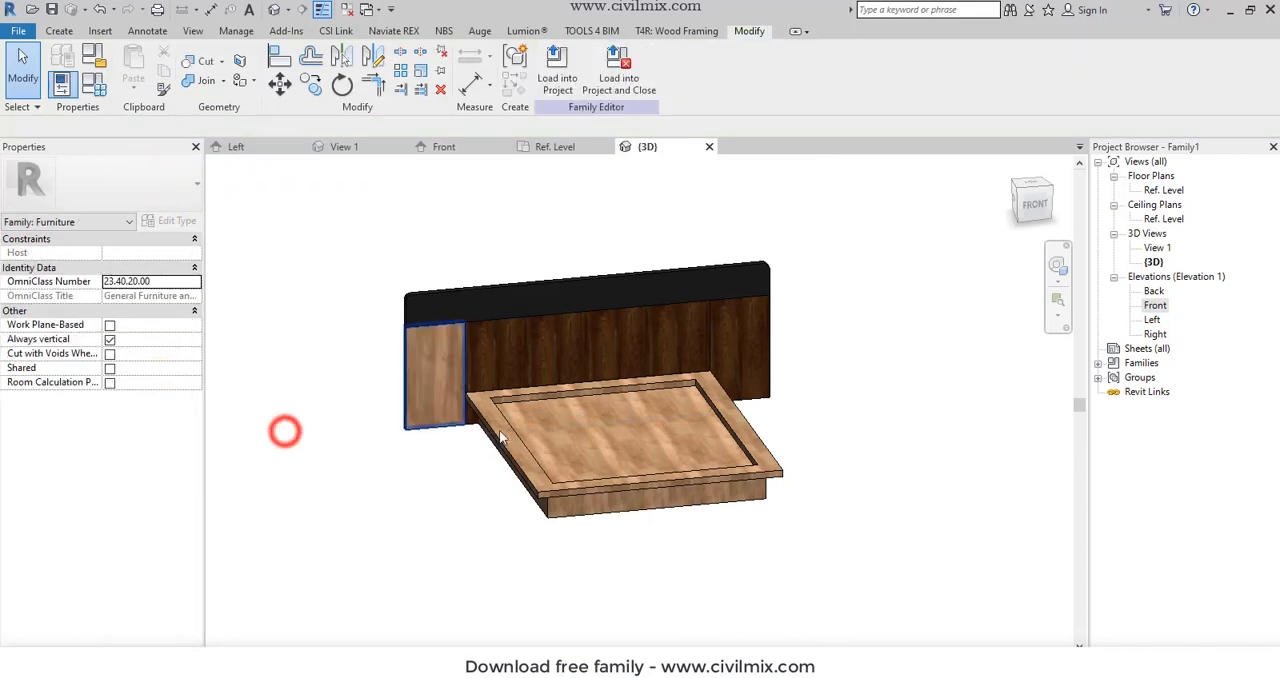
- Set the material of the headboard's right side panel to Birch
{"action": "left_click", "coordinate": [772, 330]}
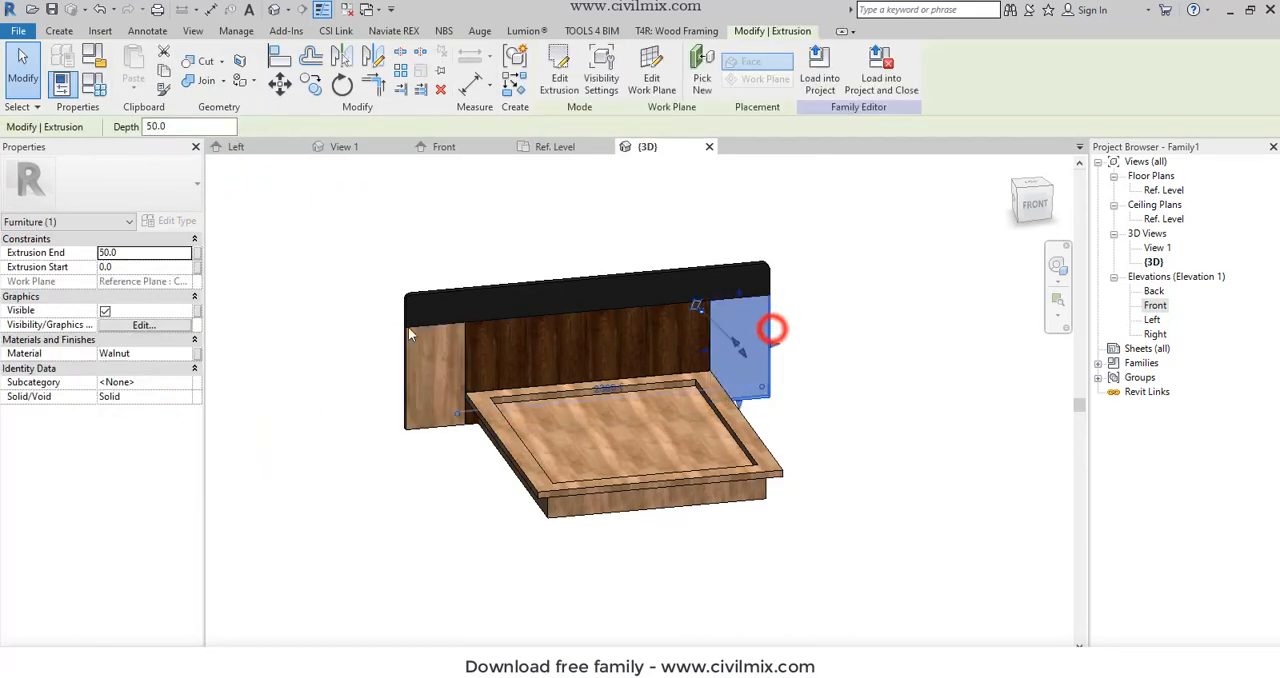
{"action": "left_click", "coordinate": [184, 354]}
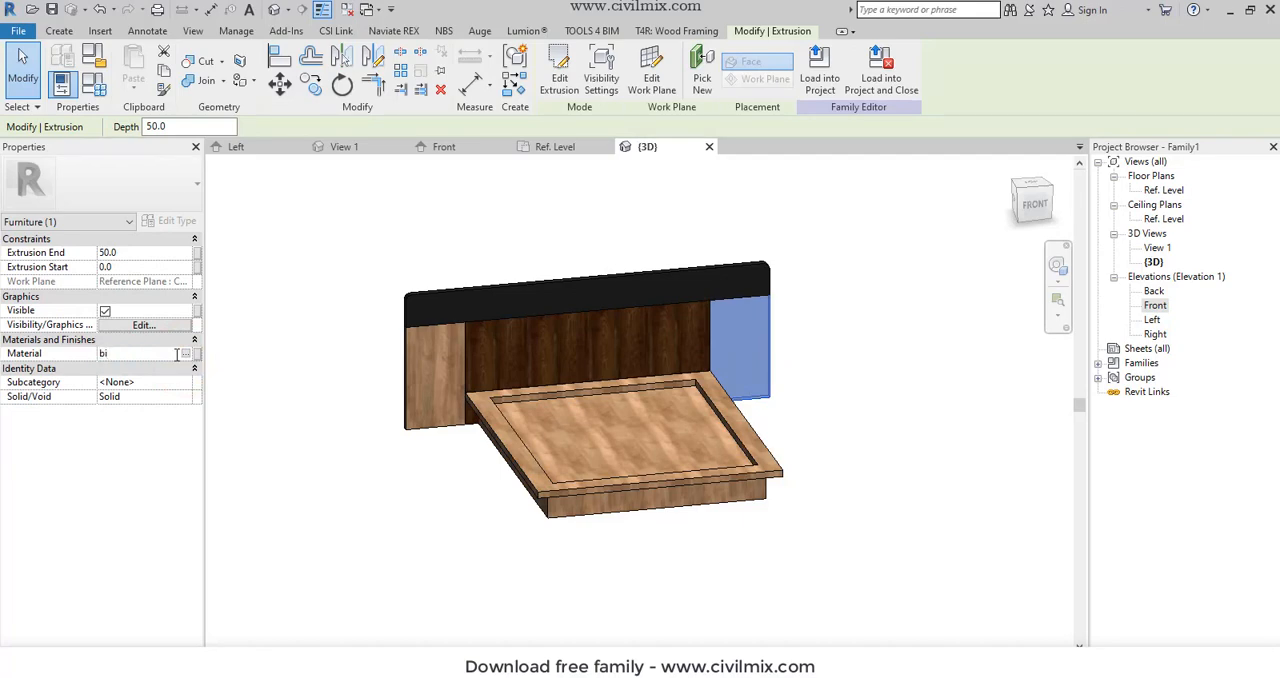
{"action": "type", "text": "birch"}
{"action": "key", "text": "Return"}
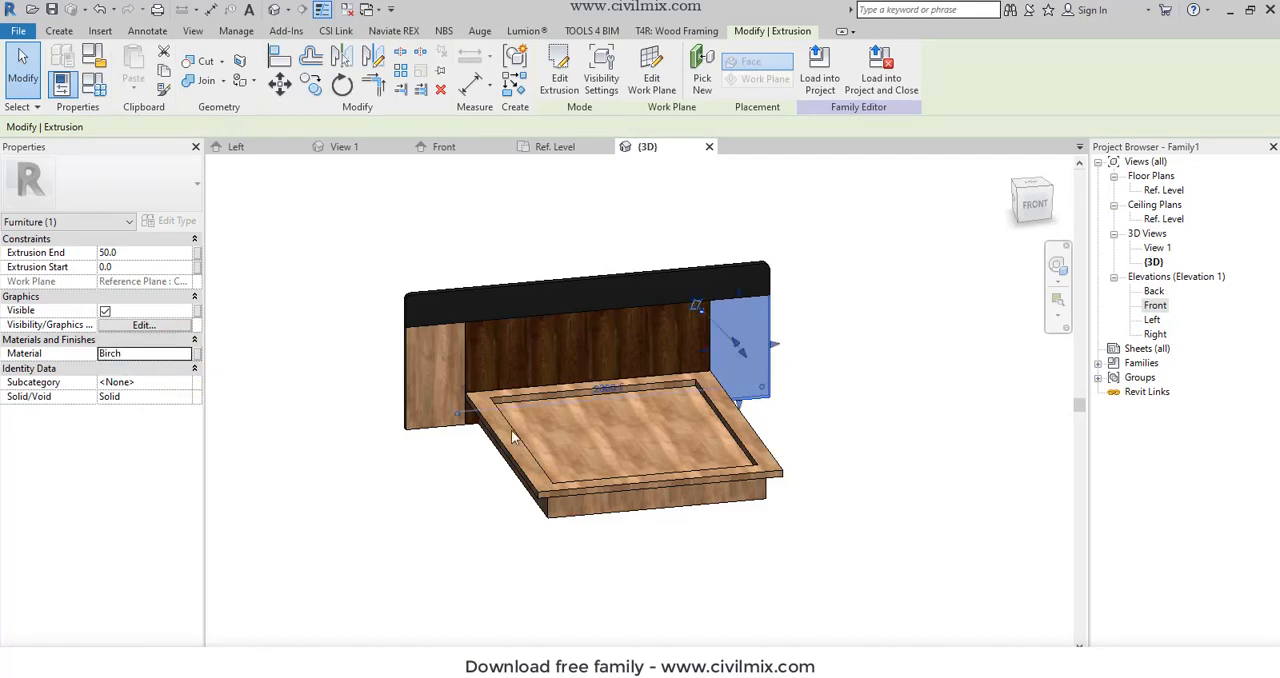
- Set the material of the headboard's central panel between the two side panels to Birch
{"action": "left_click", "coordinate": [577, 316]}
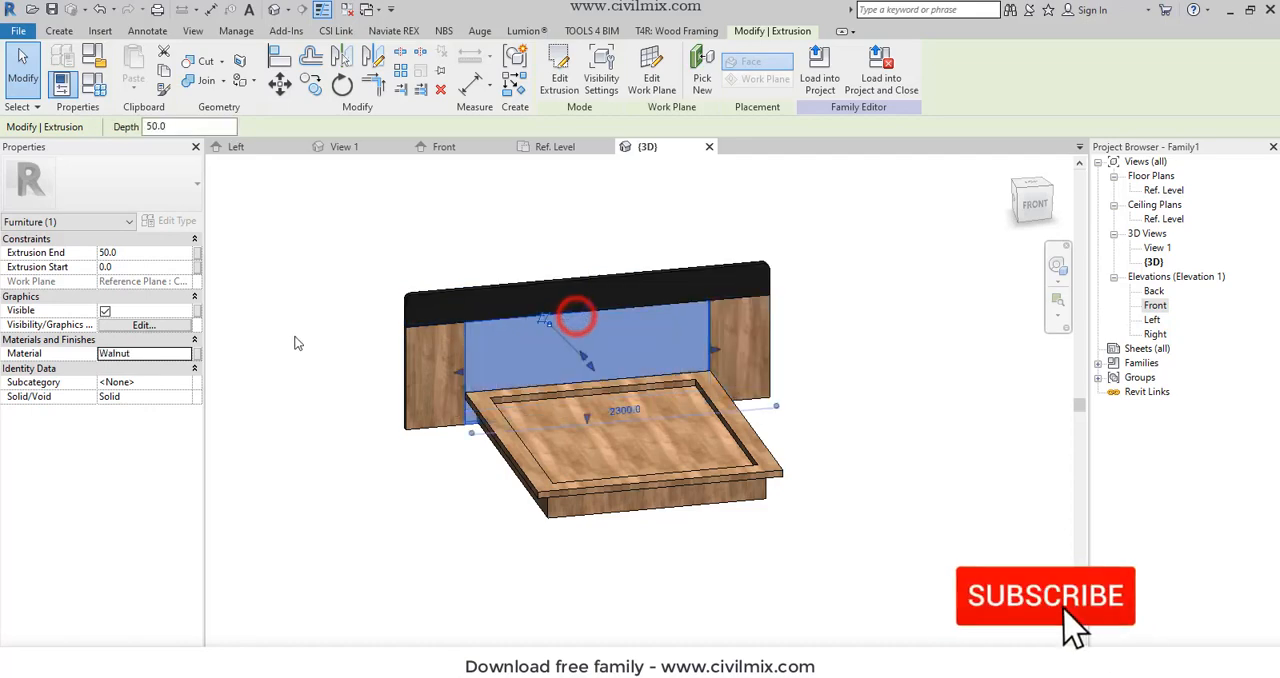
{"action": "left_click", "coordinate": [157, 354]}
{"action": "type", "text": "vi"}
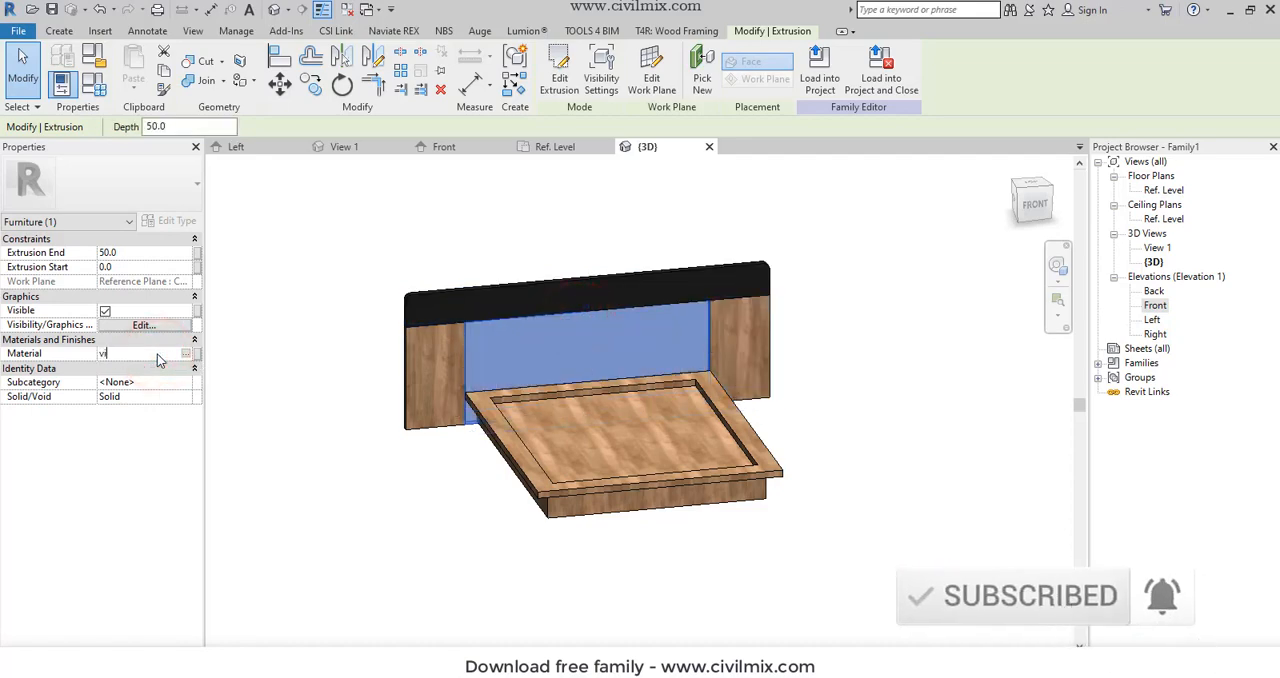
{"action": "type", "text": "rc"}
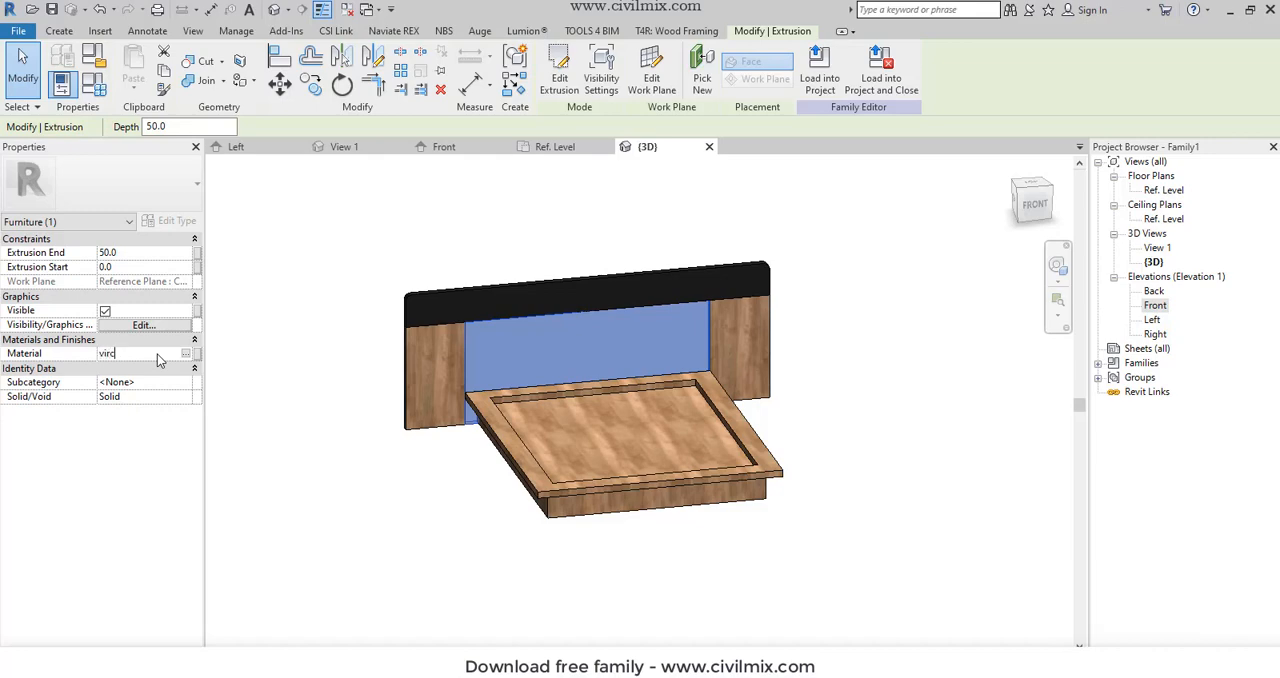
{"action": "key", "text": "BackSpace"}
{"action": "key", "text": "BackSpace"}
{"action": "key", "text": "BackSpace"}
{"action": "type", "text": "birc"}
{"action": "left_click", "coordinate": [287, 558]}
- Save the family under the name bed and open the Front elevation
{"action": "middle_click_drag", "start_coordinate": [810, 474], "coordinate": [871, 531], "text": "shift"}
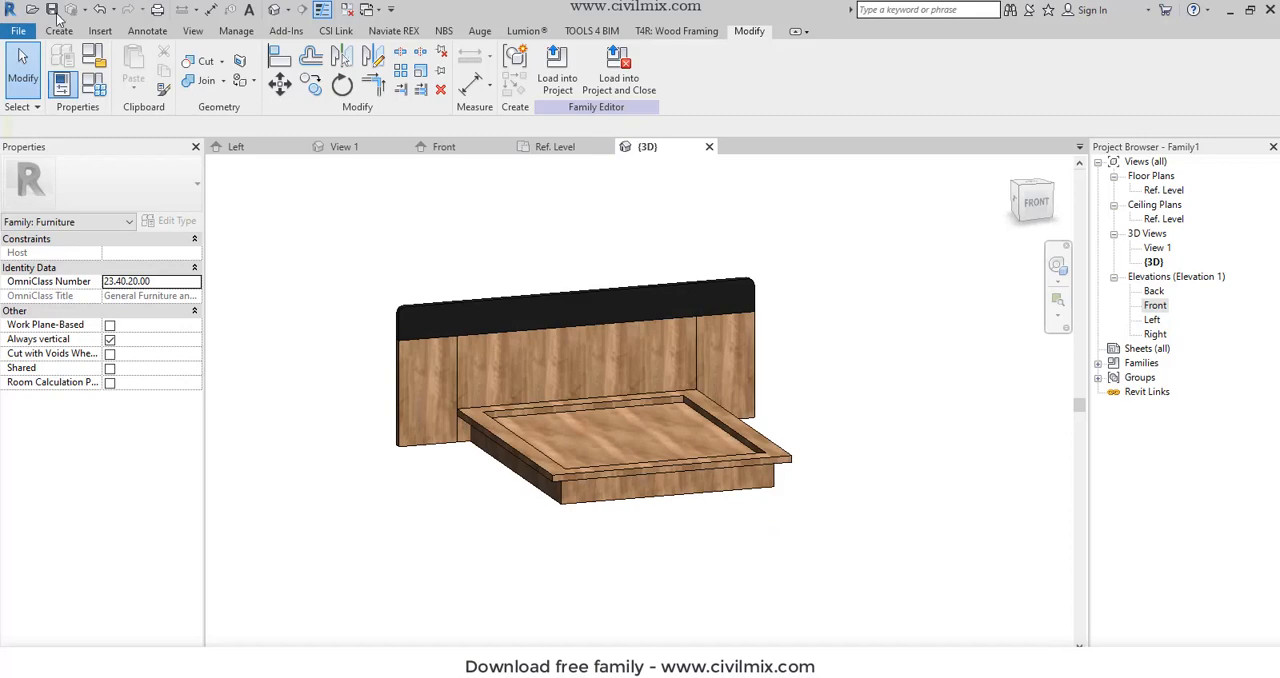
{"action": "left_click", "coordinate": [51, 10]}
{"action": "type", "text": "bed"}
{"action": "key", "text": "Return"}
{"action": "scroll", "coordinate": [524, 369], "scroll_direction": "up", "scroll_amount": 1}
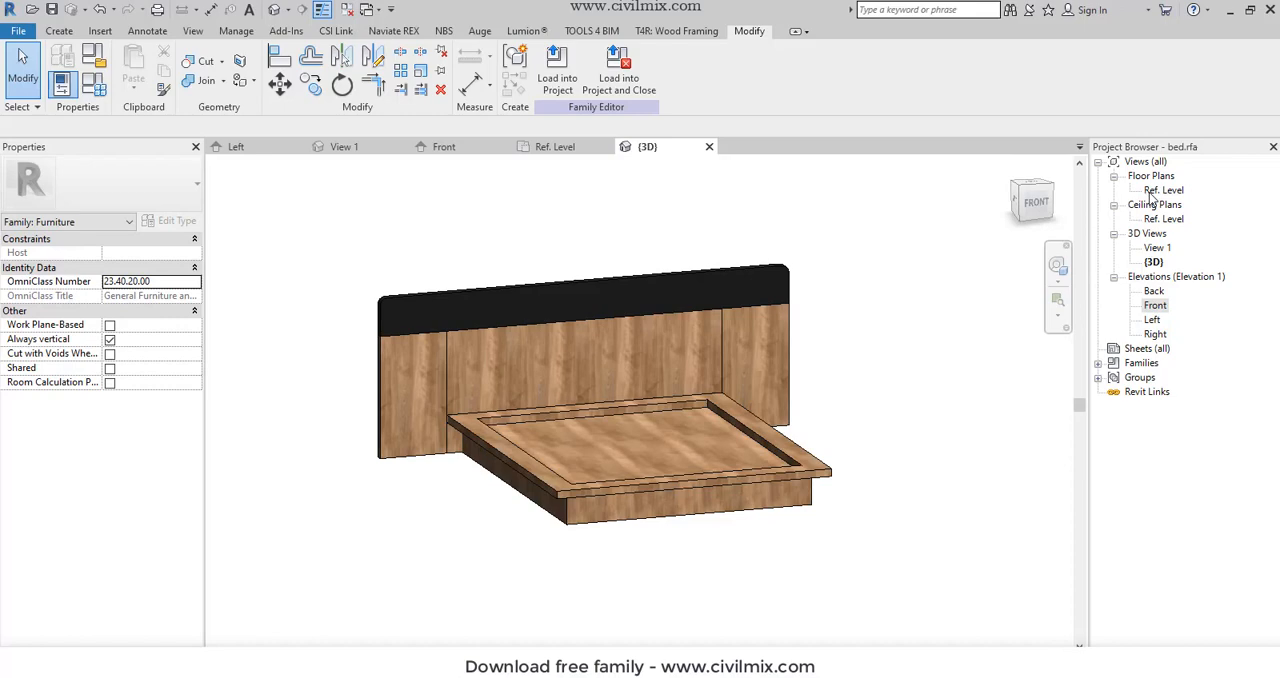
{"action": "double_click", "coordinate": [1153, 305]}
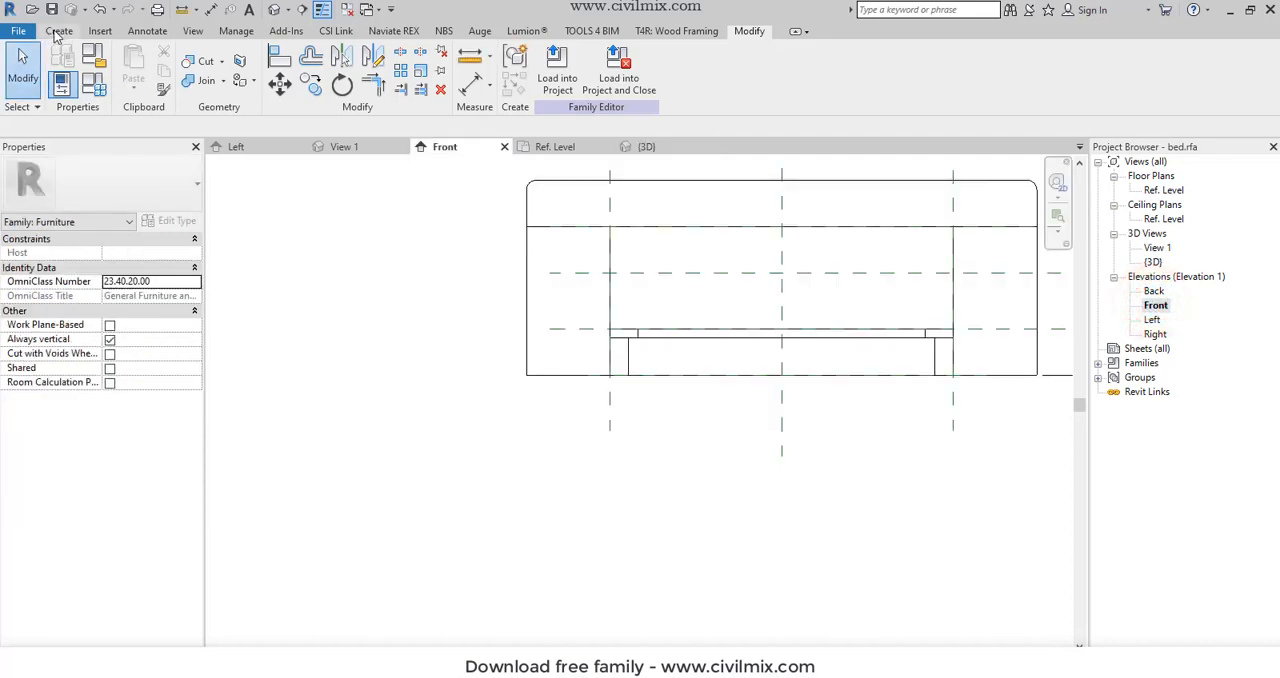
- Start an extrusion and sketch a rectangle about 450 by 462 mm from the headboard's lower-left corner to the left reference plane
{"action": "left_click", "coordinate": [59, 30]}
{"action": "left_click", "coordinate": [134, 62]}
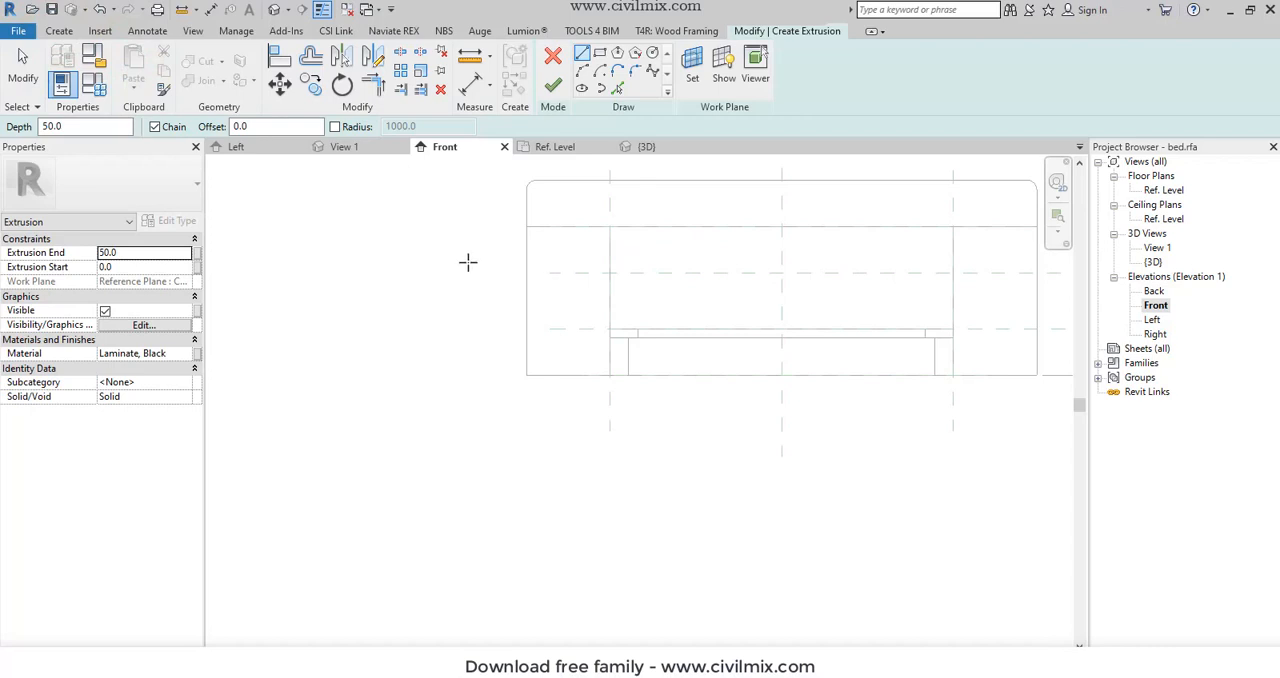
{"action": "left_click", "coordinate": [527, 227]}
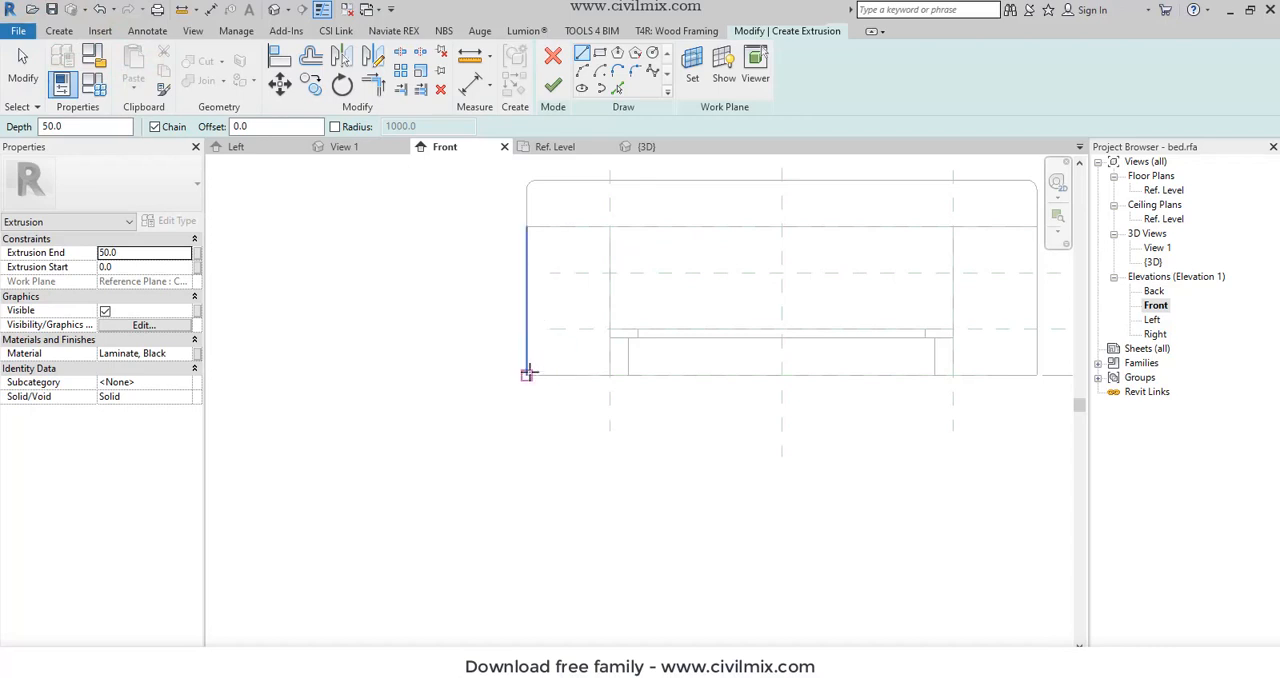
{"action": "left_click", "coordinate": [528, 373]}
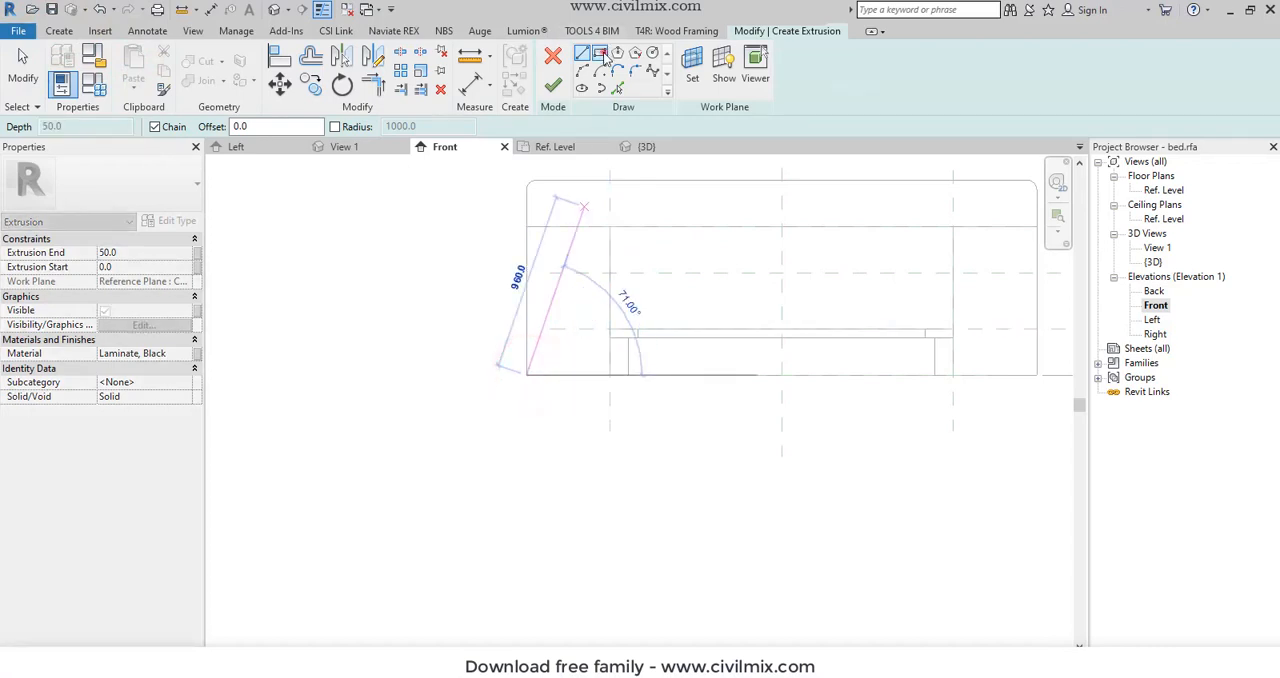
{"action": "left_click", "coordinate": [600, 54]}
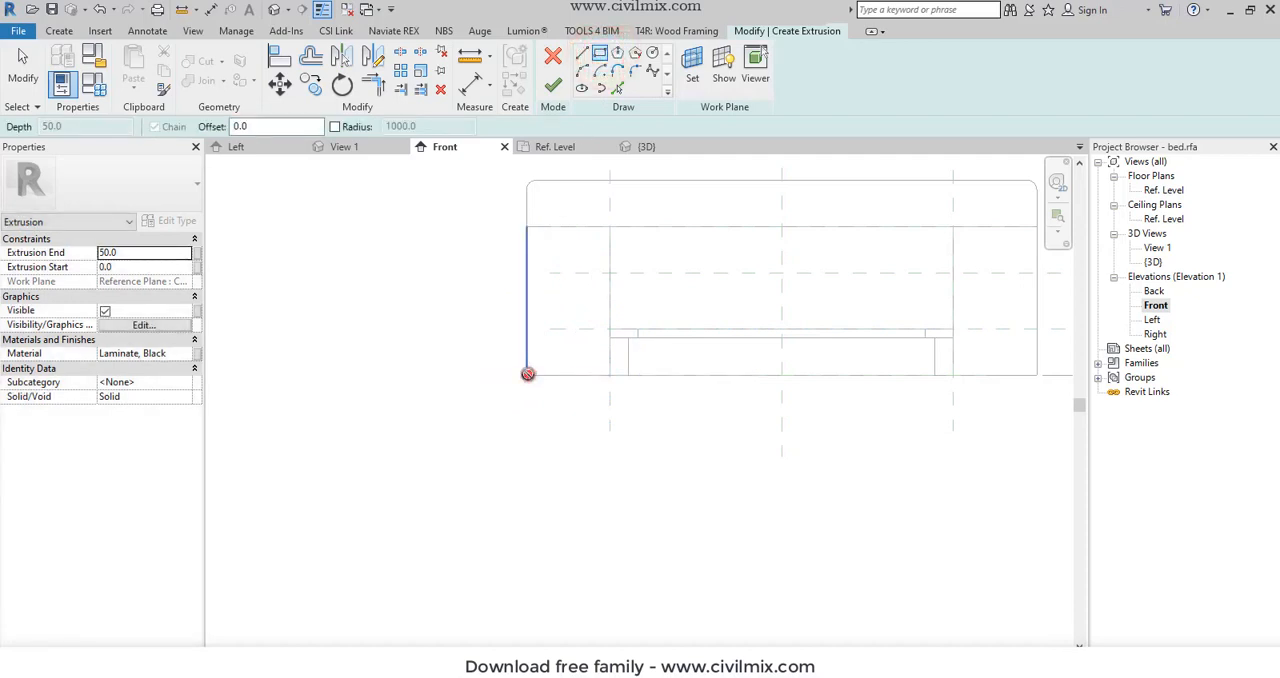
{"action": "left_click", "coordinate": [528, 374]}
{"action": "left_click", "coordinate": [613, 290]}
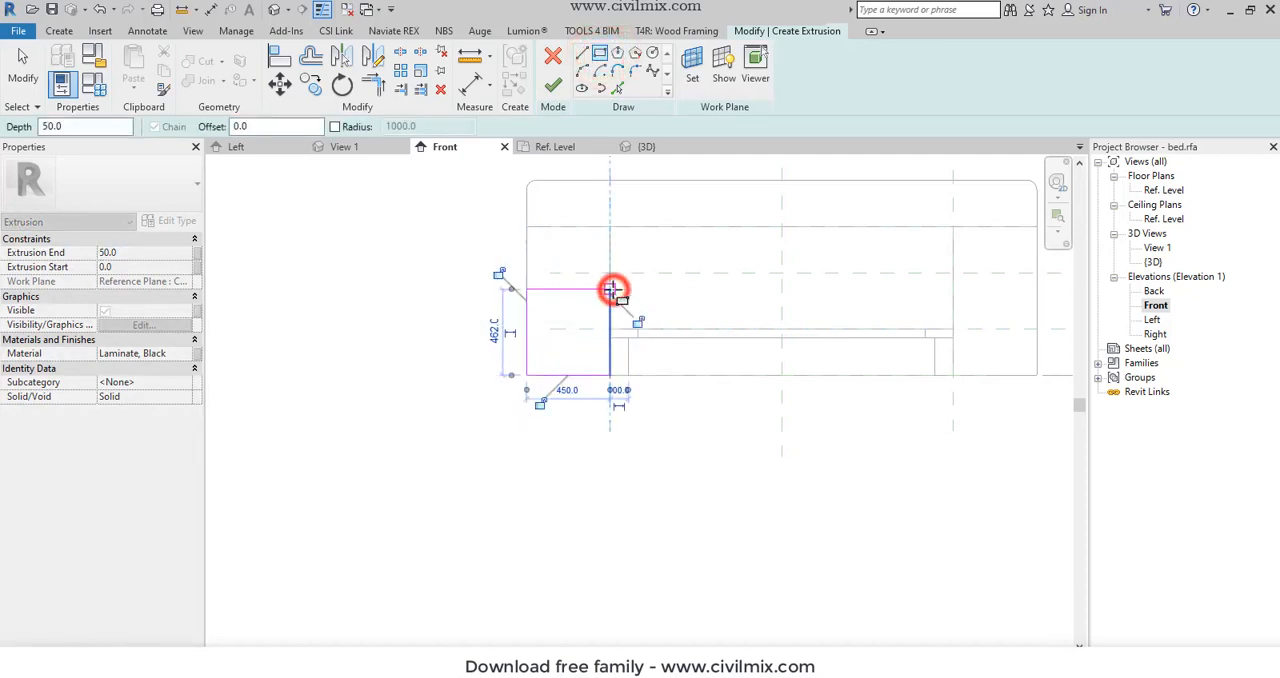
{"action": "key", "text": "Escape"}
{"action": "key", "text": "Escape"}
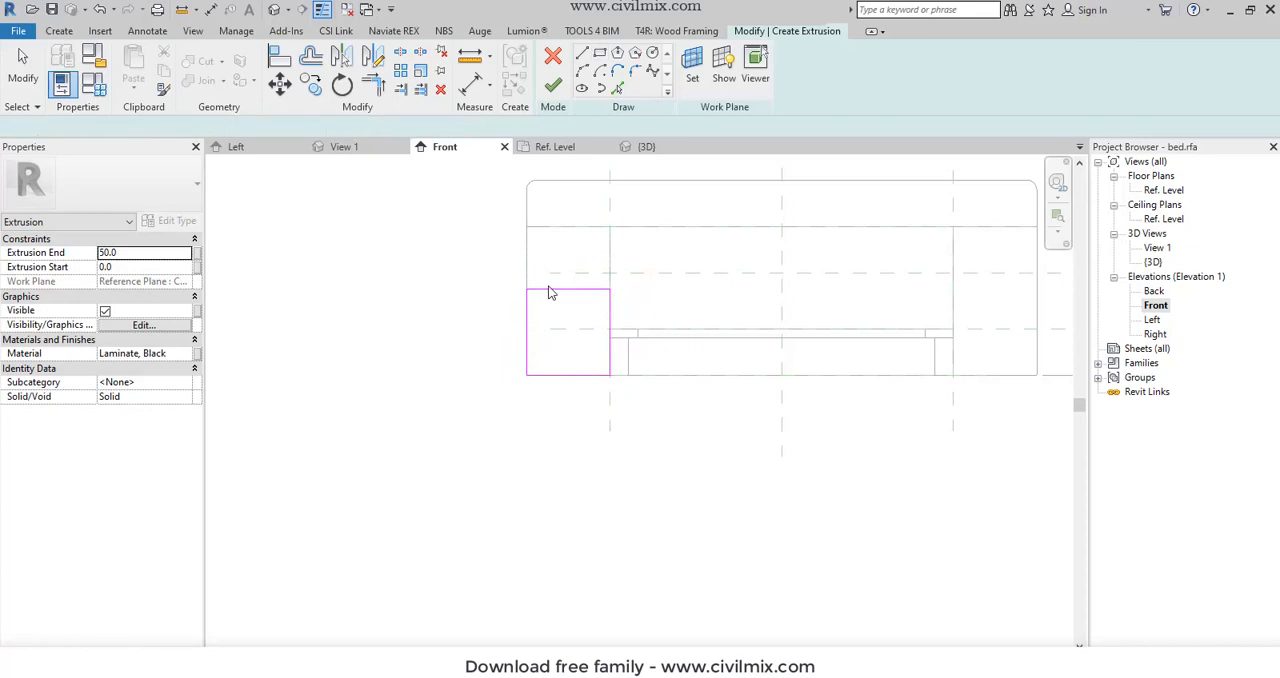
- Set the height of the sketched rectangle to 450 mm by repositioning its top line
{"action": "left_click", "coordinate": [548, 290]}
{"action": "left_click", "coordinate": [623, 330]}
{"action": "type", "text": "4"}
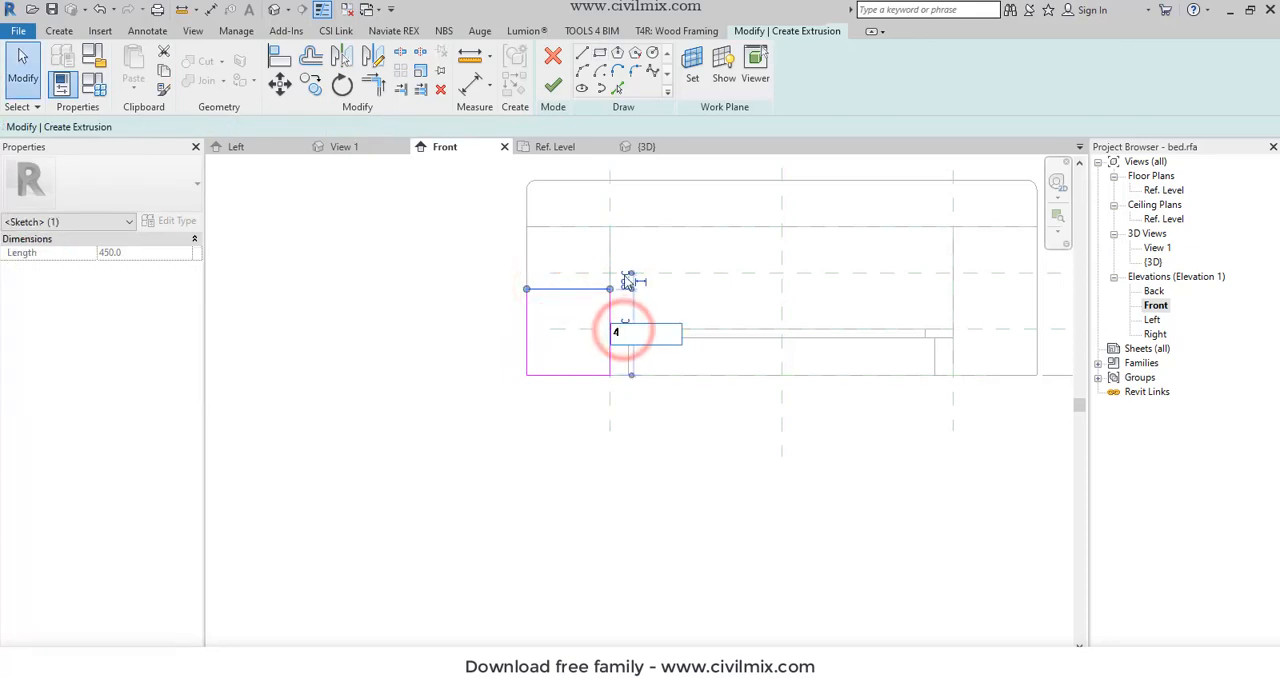
{"action": "type", "text": "50"}
{"action": "key", "text": "Return"}
{"action": "left_click", "coordinate": [466, 328]}
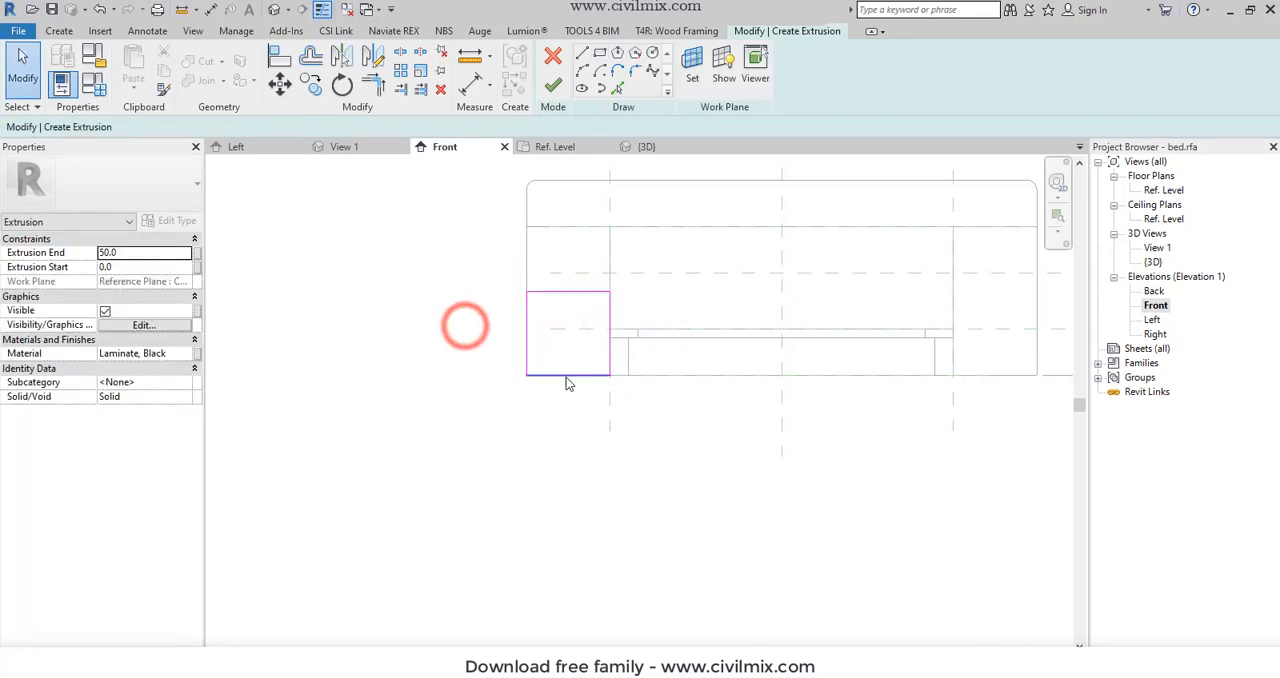
- Sketch a second rectangle inside the first over the same corners, using an offset of -30 mm
{"action": "left_click", "coordinate": [594, 54]}
{"action": "left_click", "coordinate": [258, 126]}
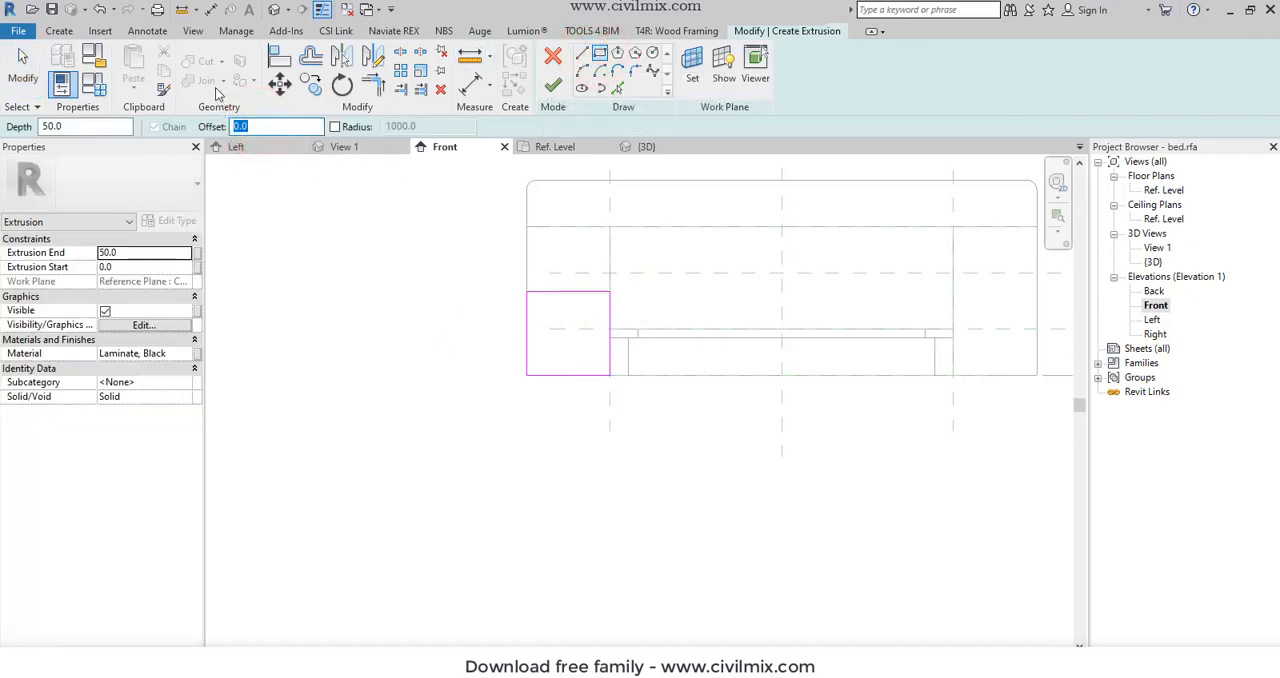
{"action": "type", "text": "-30"}
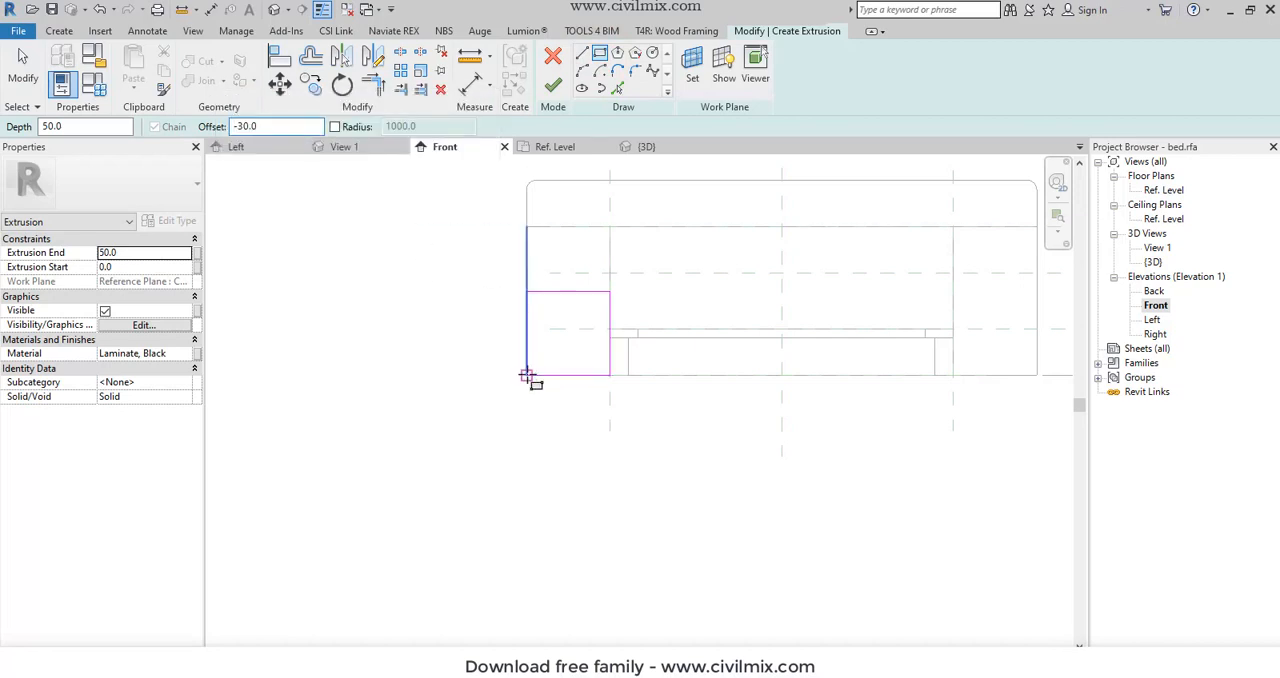
{"action": "left_click", "coordinate": [527, 375]}
{"action": "left_click", "coordinate": [608, 291]}
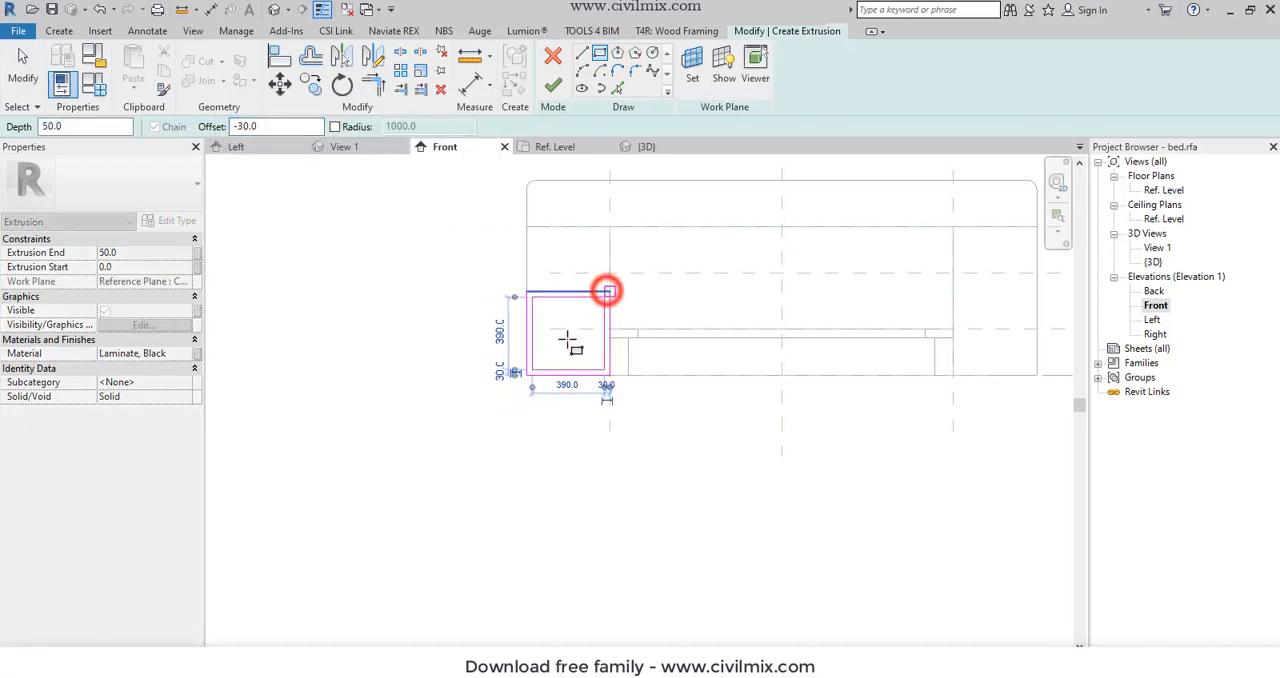
{"action": "scroll", "coordinate": [509, 332], "scroll_direction": "up", "scroll_amount": 1}
{"action": "key", "text": "Escape"}
{"action": "key", "text": "Escape"}
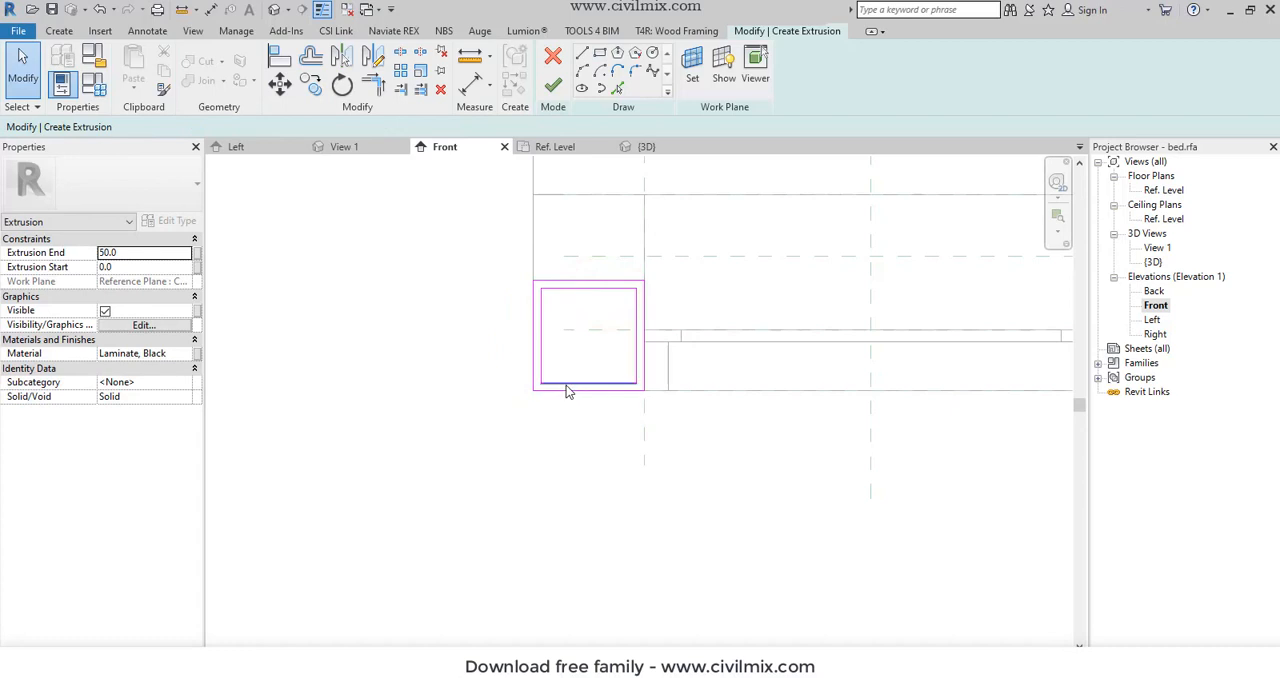
- Delete the bottom line of the inner rectangle
{"action": "left_click", "coordinate": [566, 385]}
{"action": "key", "text": "Delete"}
{"action": "left_click", "coordinate": [544, 369]}
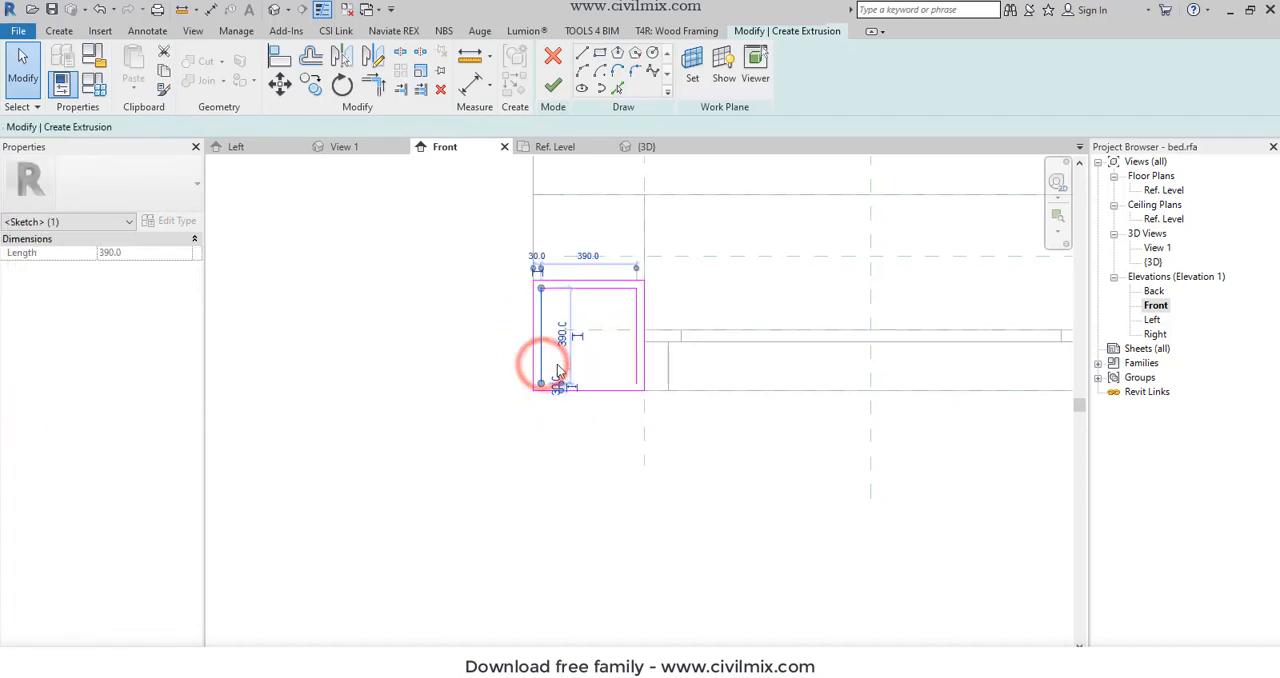
{"action": "left_click", "coordinate": [548, 348]}
- Split the outer rectangle's bottom line and trim both halves to the inner vertical lines, forming a closed profile with an open underside
{"action": "scroll", "coordinate": [530, 415], "scroll_direction": "up", "scroll_amount": 5}
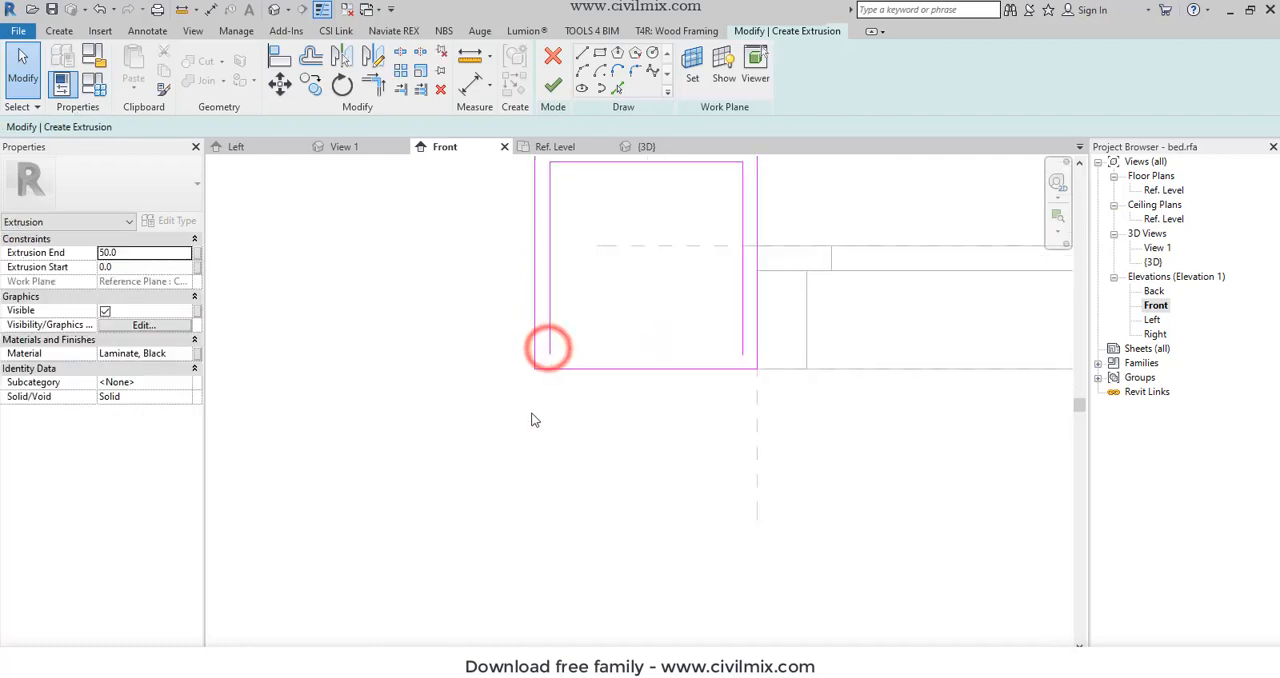
{"action": "left_click", "coordinate": [400, 52]}
{"action": "left_click", "coordinate": [622, 363]}
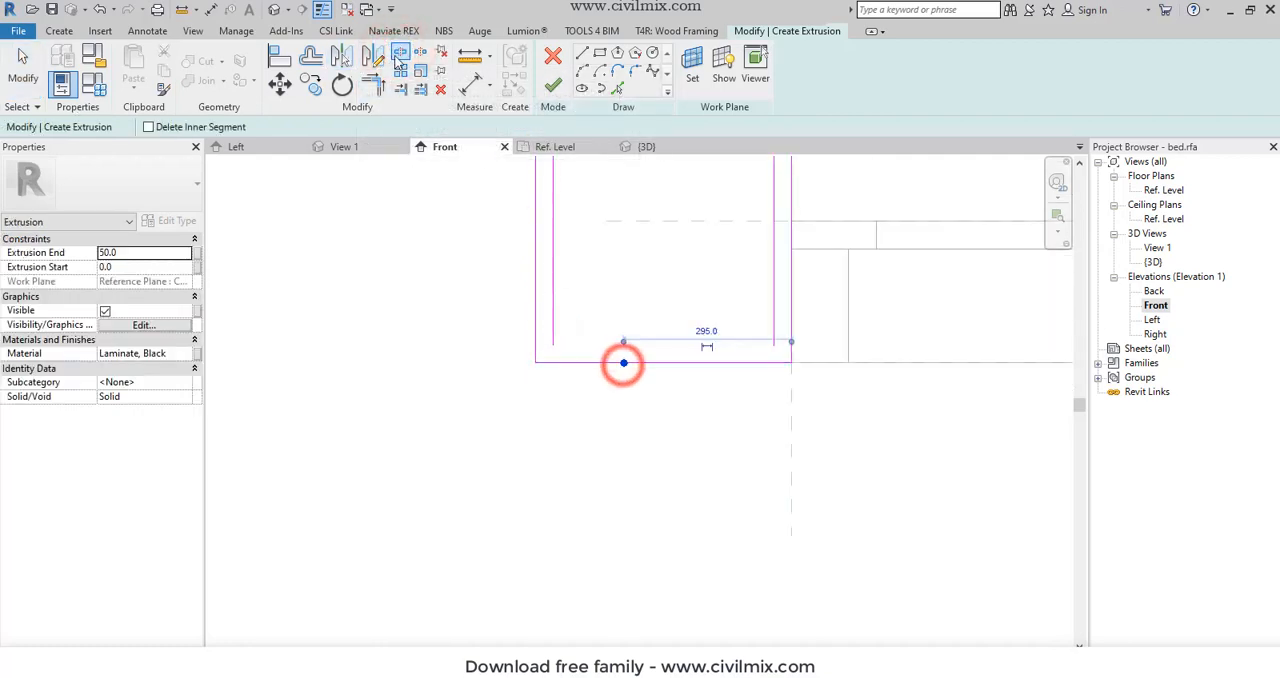
{"action": "left_click", "coordinate": [372, 85]}
{"action": "left_click", "coordinate": [552, 319]}
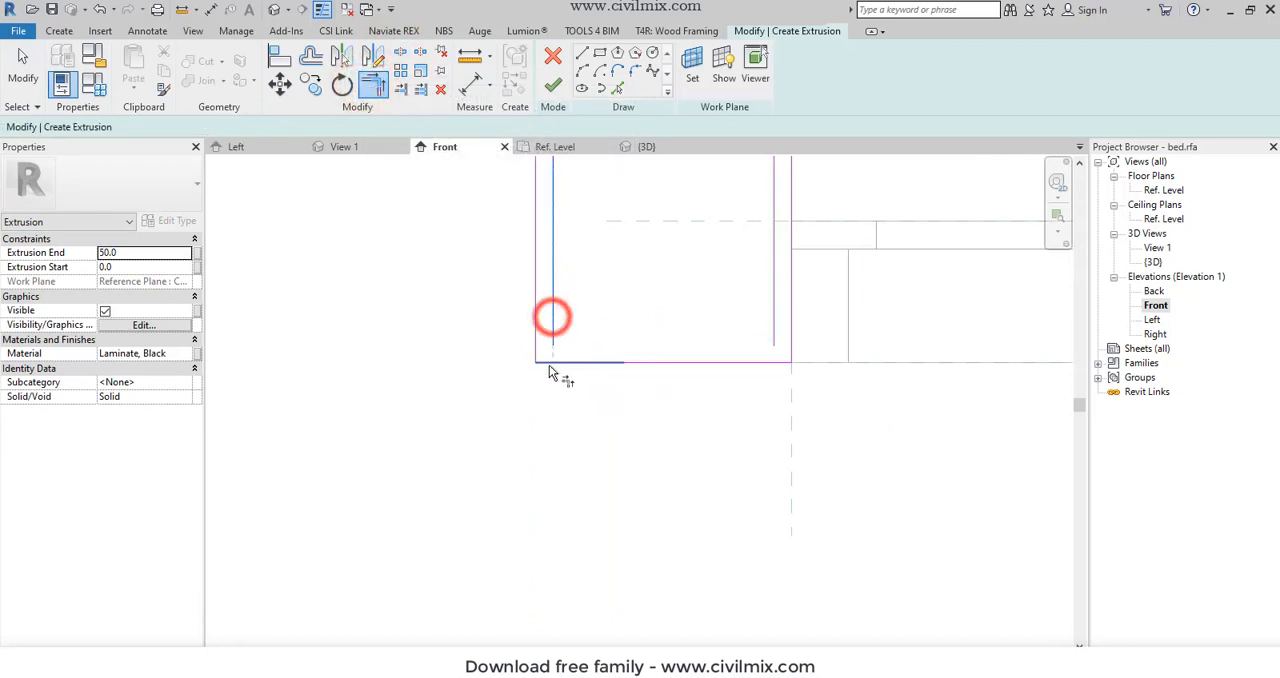
{"action": "left_click", "coordinate": [545, 365]}
{"action": "left_click", "coordinate": [783, 363]}
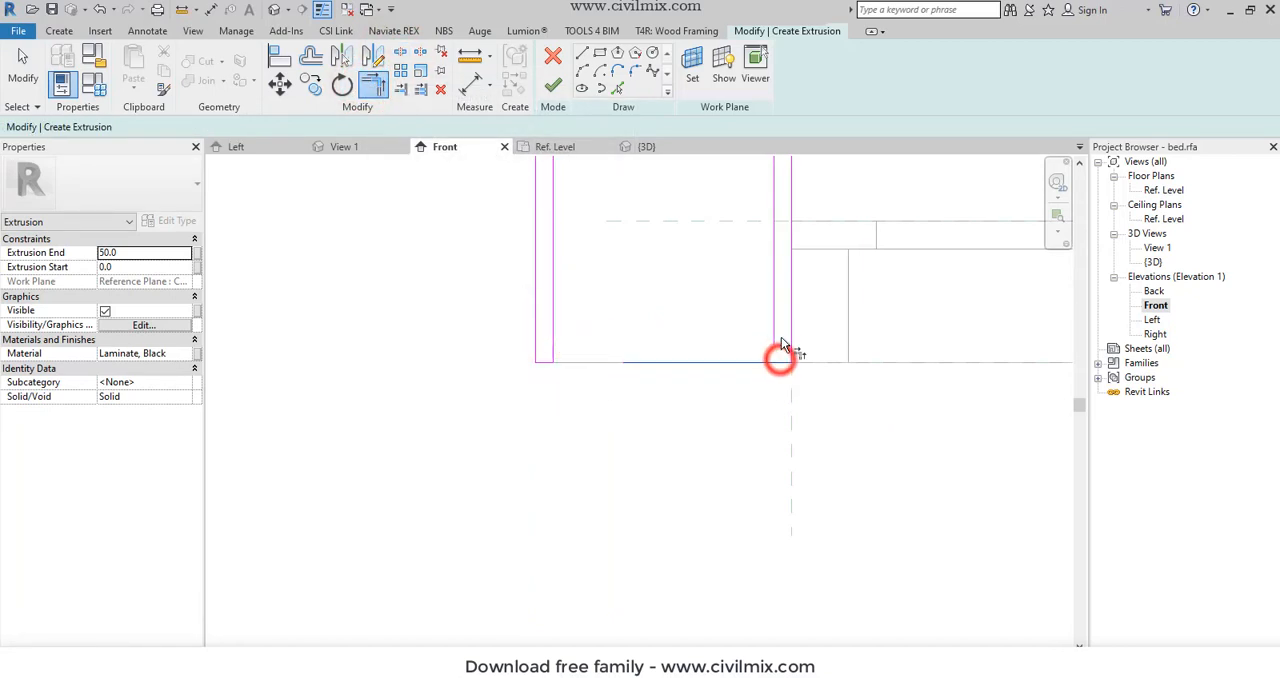
{"action": "left_click", "coordinate": [777, 325]}
{"action": "scroll", "coordinate": [700, 480], "scroll_direction": "down", "scroll_amount": 5}
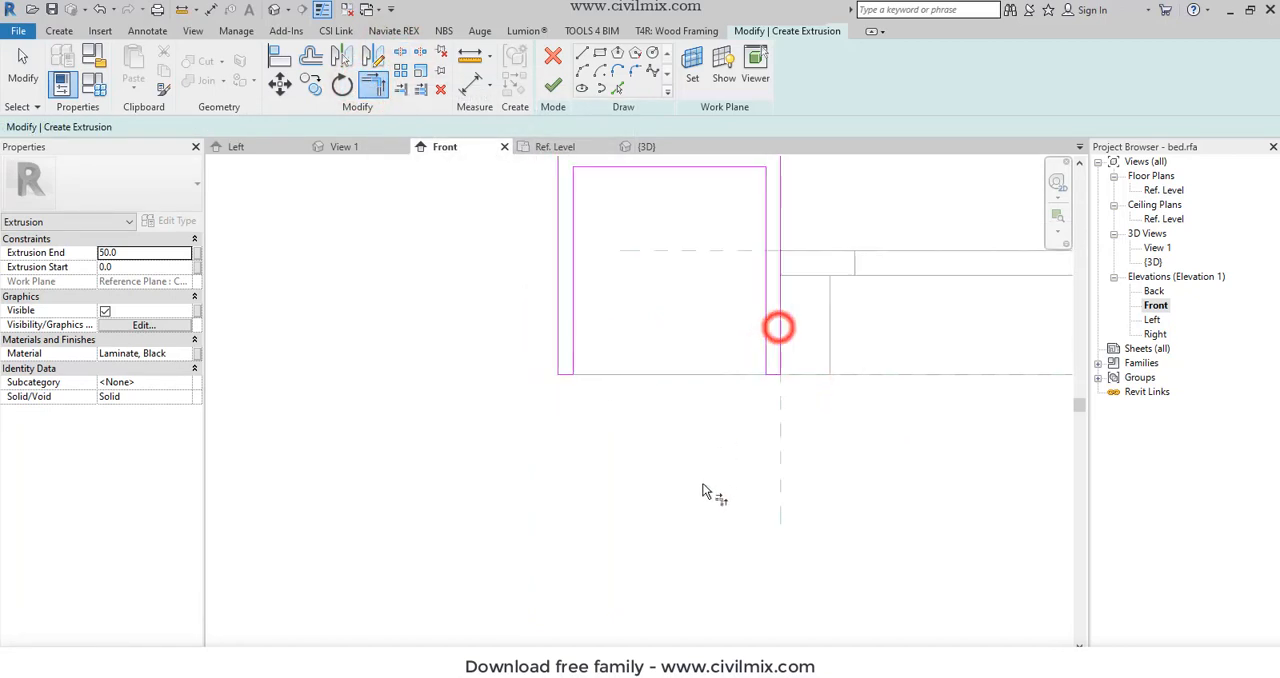
- Finish the nightstand extrusion and set its Extrusion End to 450 mm
{"action": "left_click", "coordinate": [552, 85]}
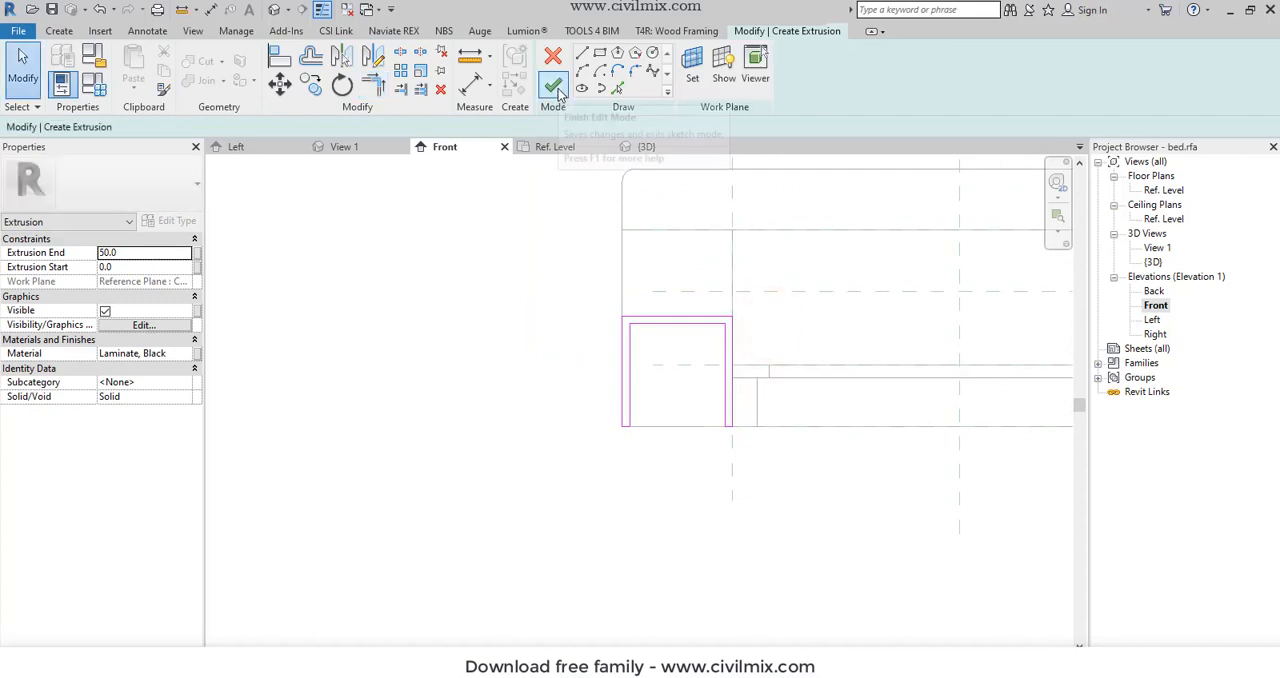
{"action": "left_click", "coordinate": [126, 252]}
{"action": "type", "text": "45"}
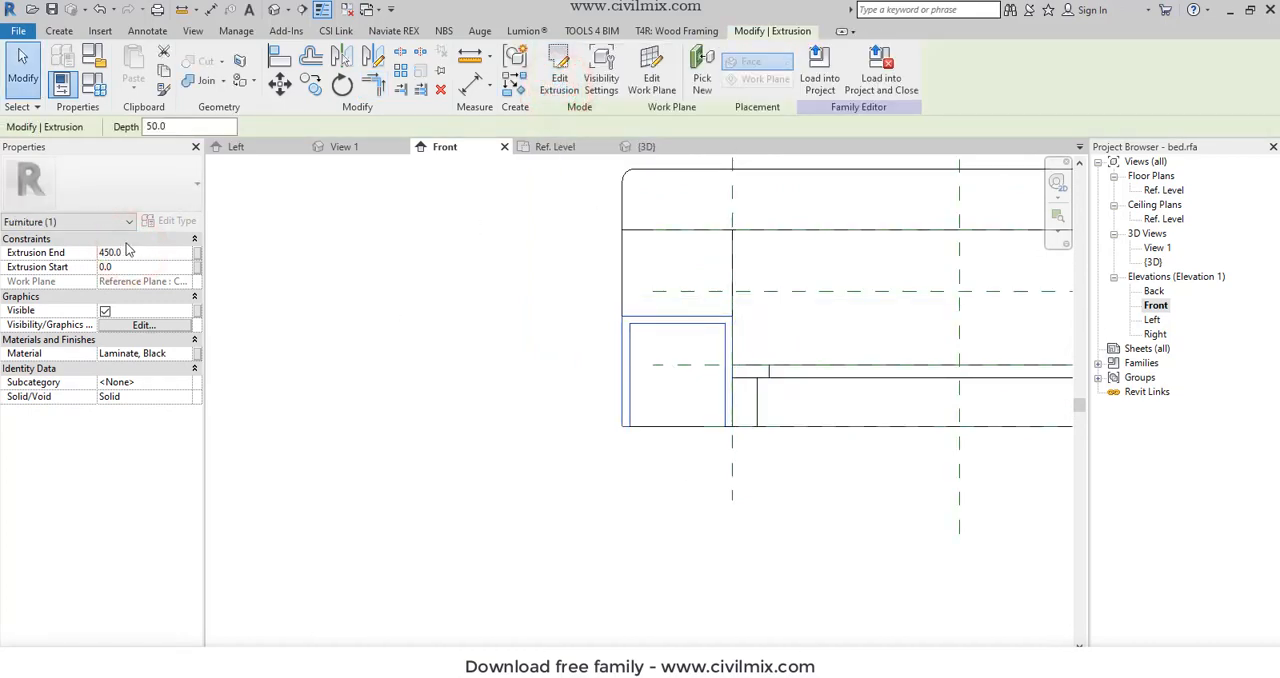
{"action": "left_click", "coordinate": [366, 358]}
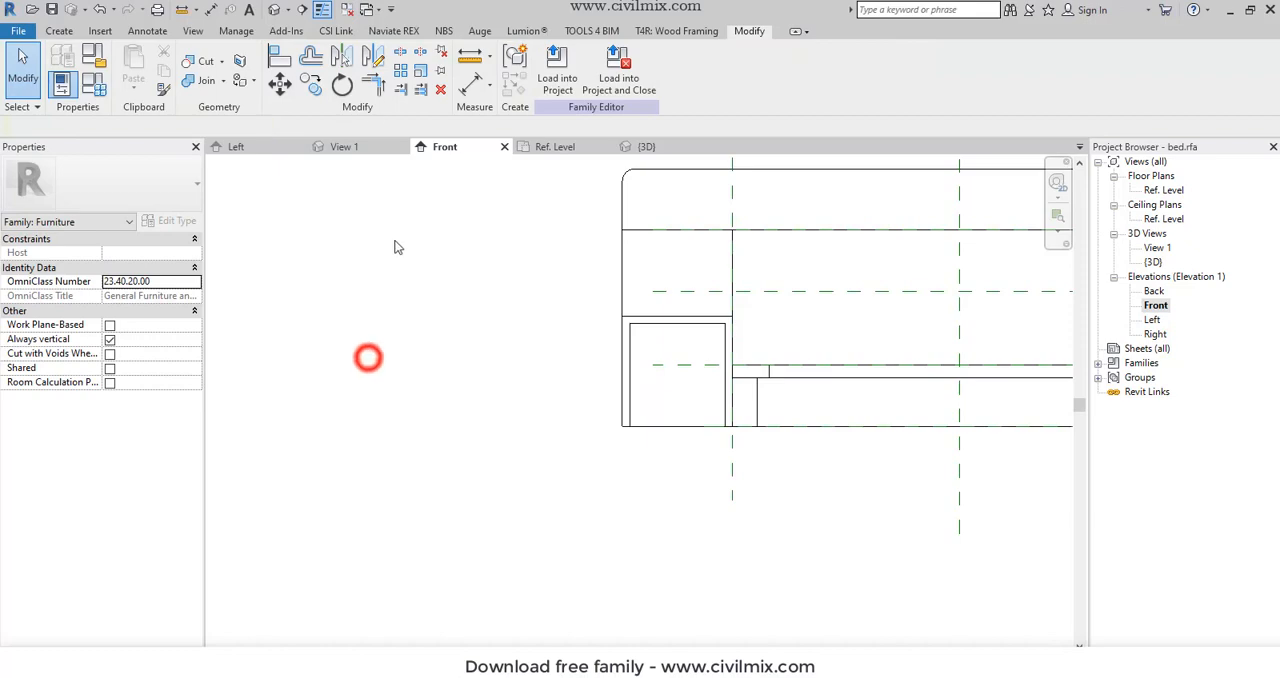
- Open the 3D view and set the nightstand's material to Birch
{"action": "left_click", "coordinate": [280, 10]}
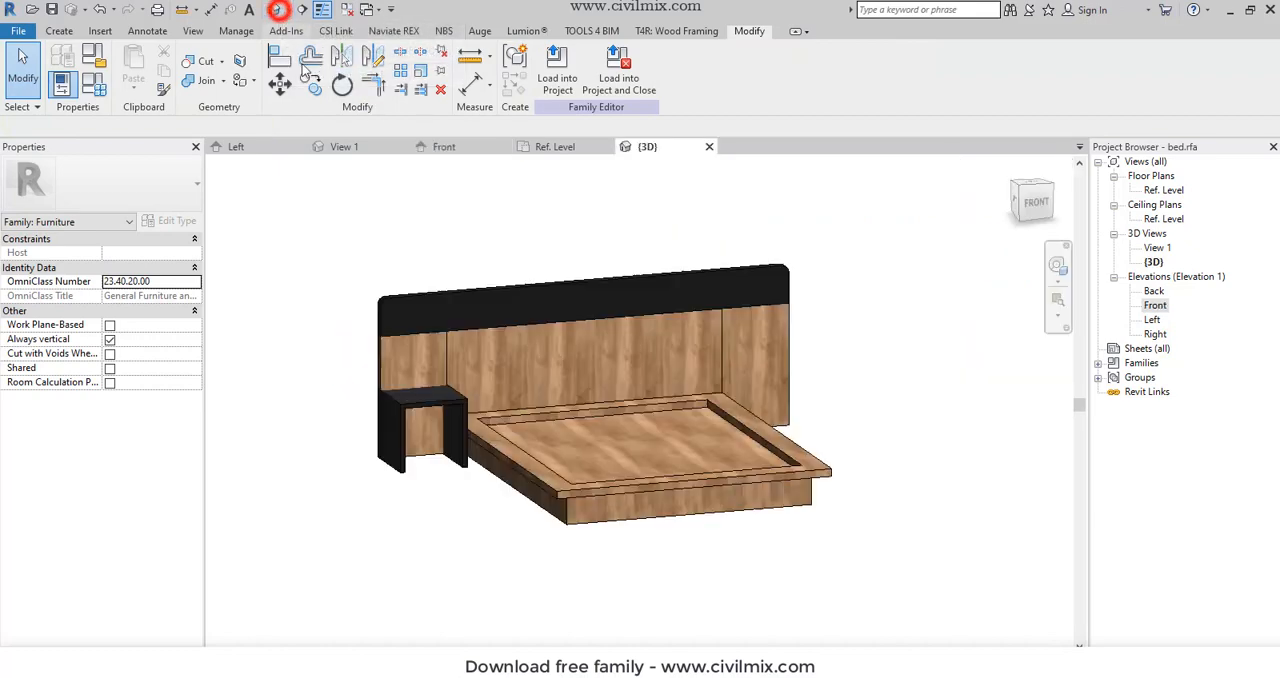
{"action": "left_click", "coordinate": [443, 407]}
{"action": "left_click", "coordinate": [190, 353]}
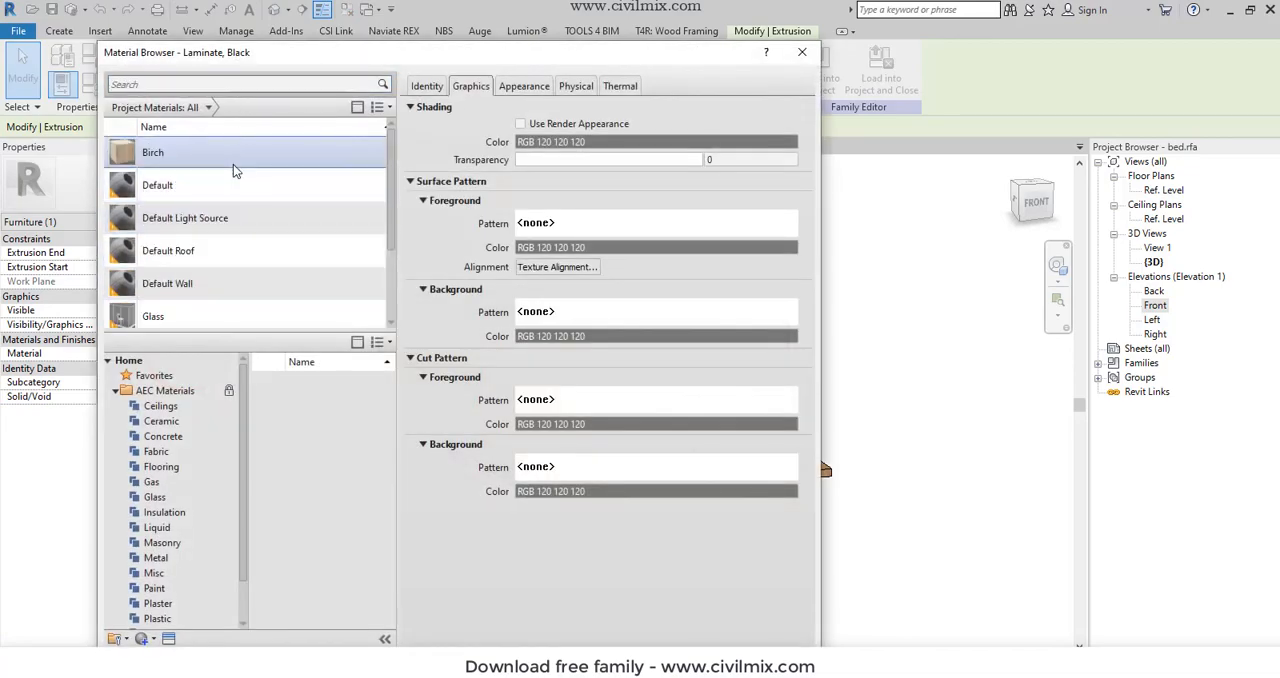
{"action": "double_click", "coordinate": [233, 164]}
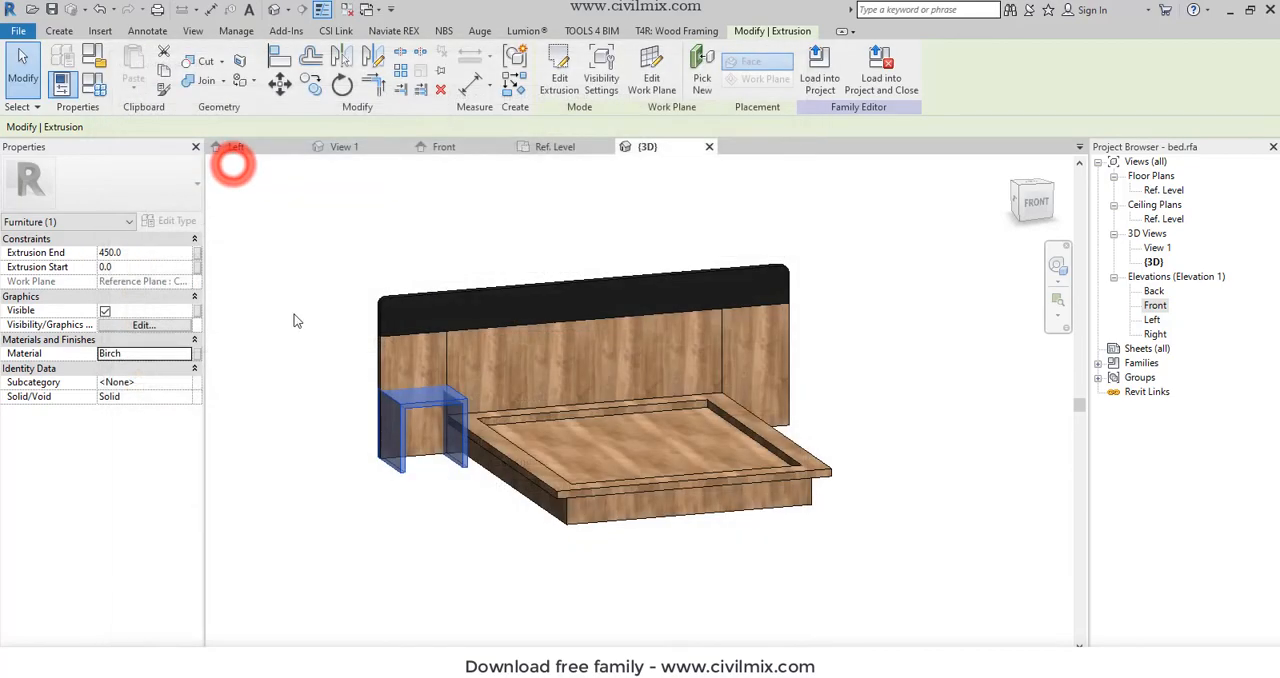
{"action": "left_click", "coordinate": [300, 390]}
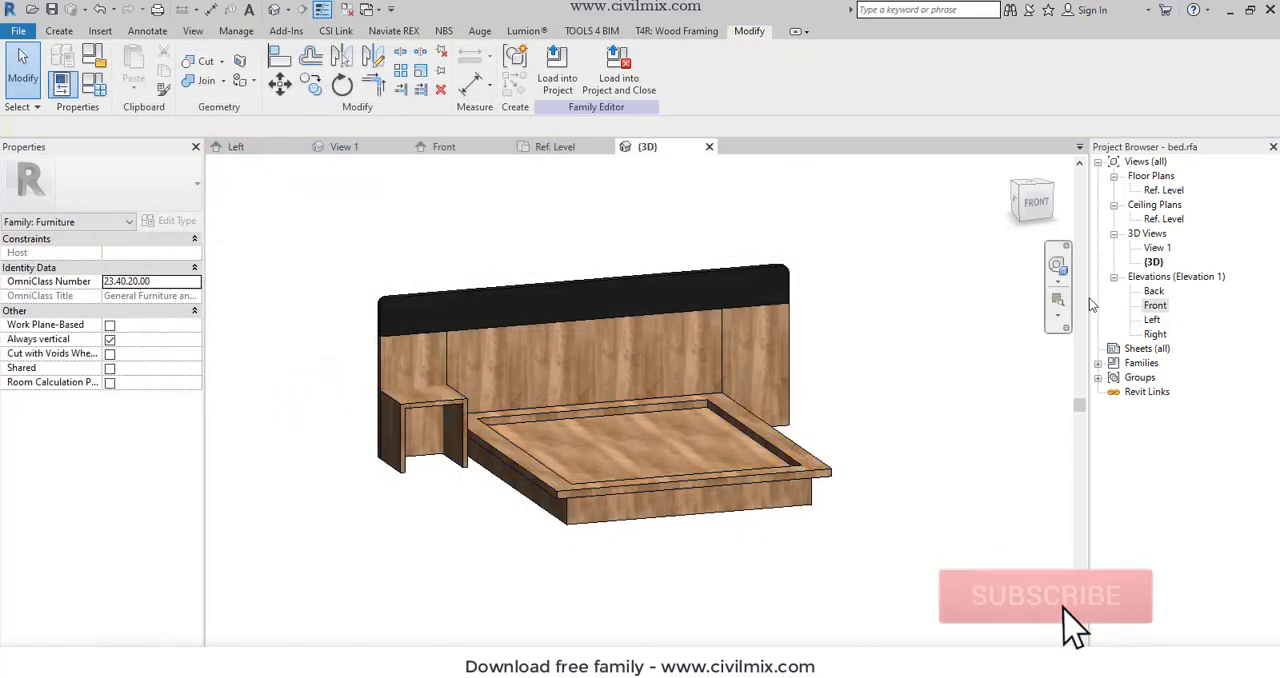
- Mirror a copy of the nightstand about the bed's vertical centre reference plane in the Ref. Level floor plan, then show the 3D view
{"action": "left_click", "coordinate": [1163, 190]}
{"action": "double_click", "coordinate": [1154, 193]}
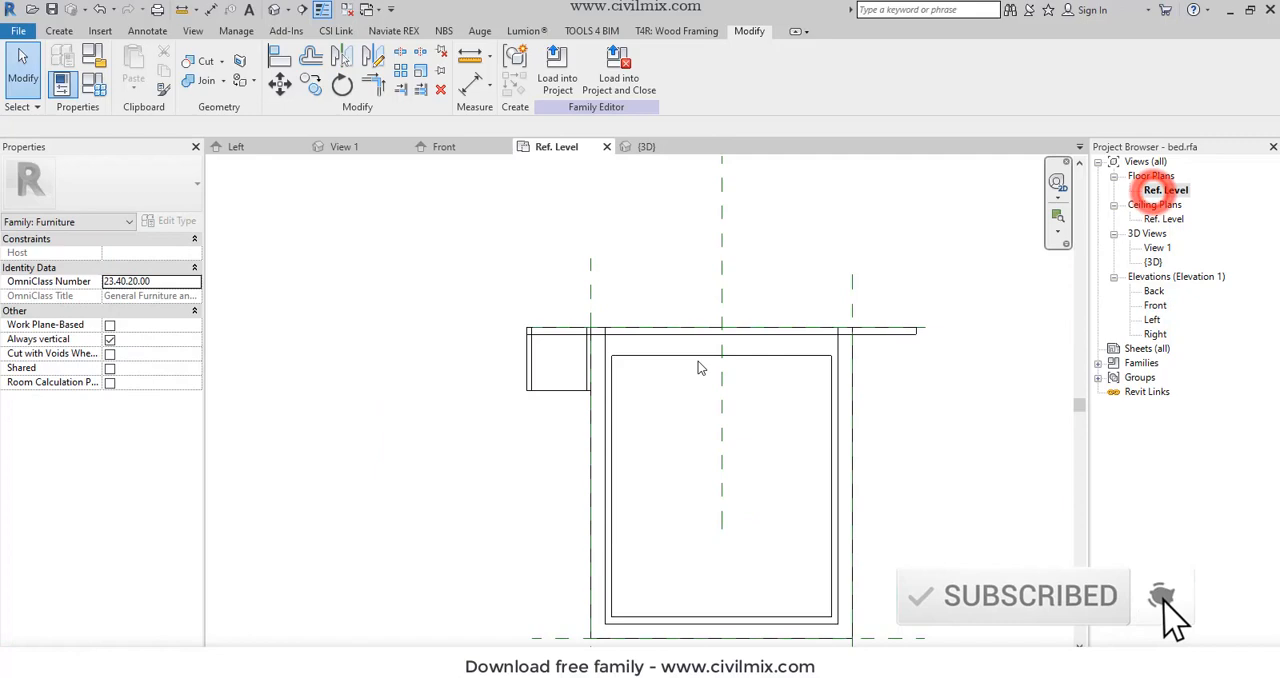
{"action": "left_click", "coordinate": [535, 390]}
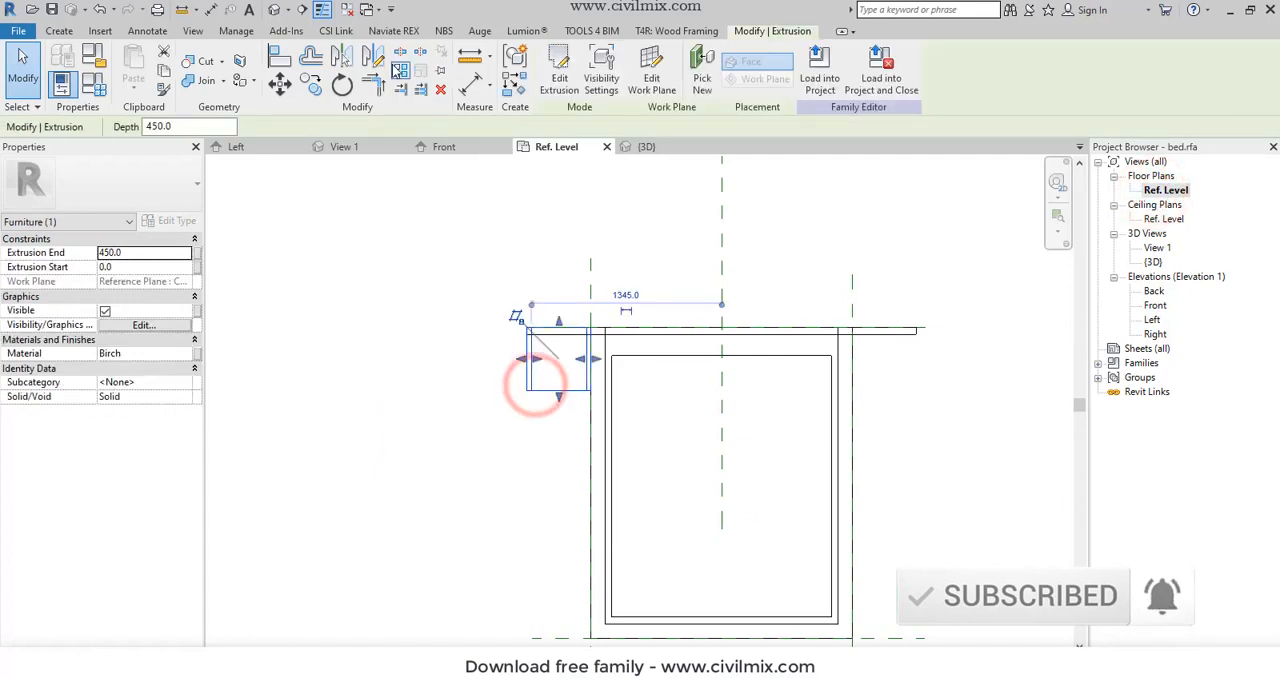
{"action": "left_click", "coordinate": [345, 57]}
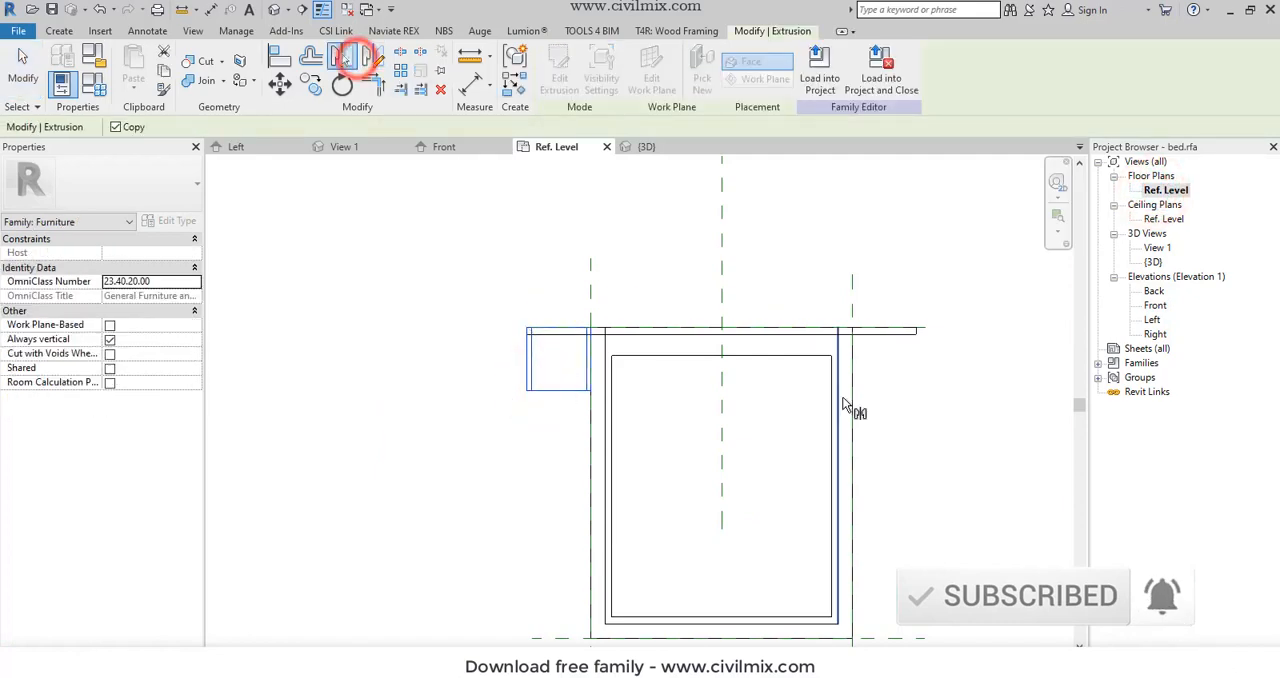
{"action": "left_click", "coordinate": [722, 426]}
{"action": "key", "text": "Escape"}
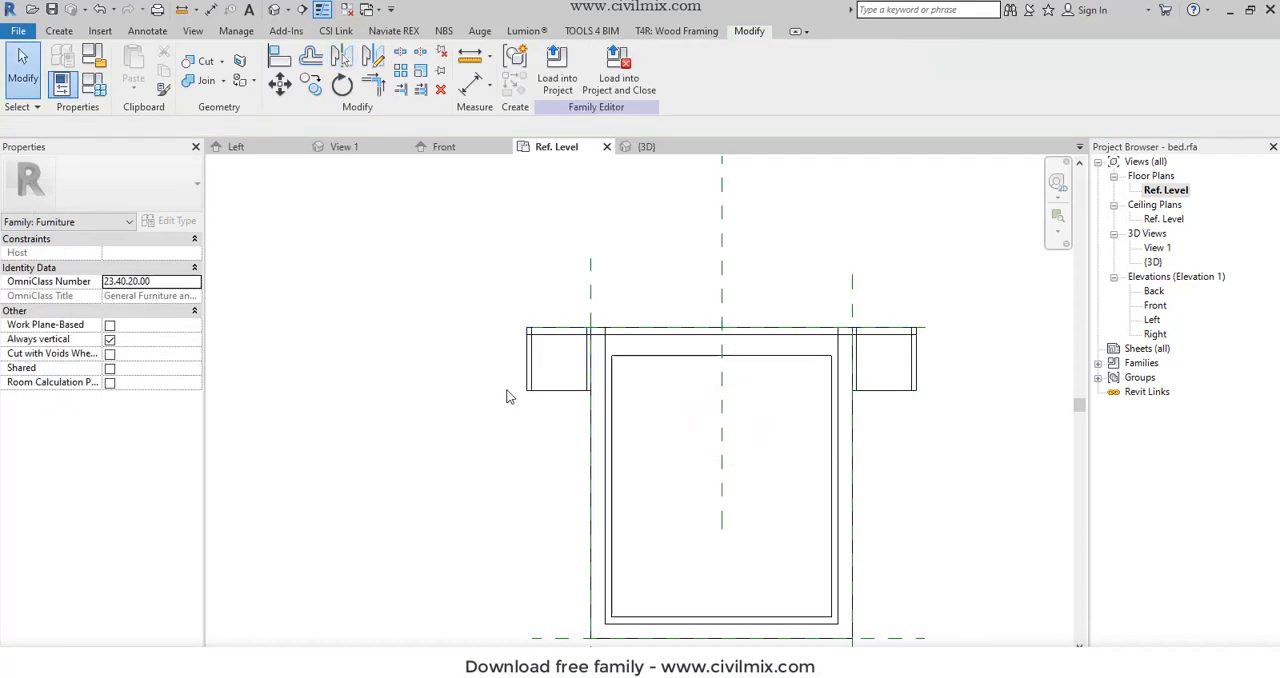
{"action": "left_click", "coordinate": [281, 10]}
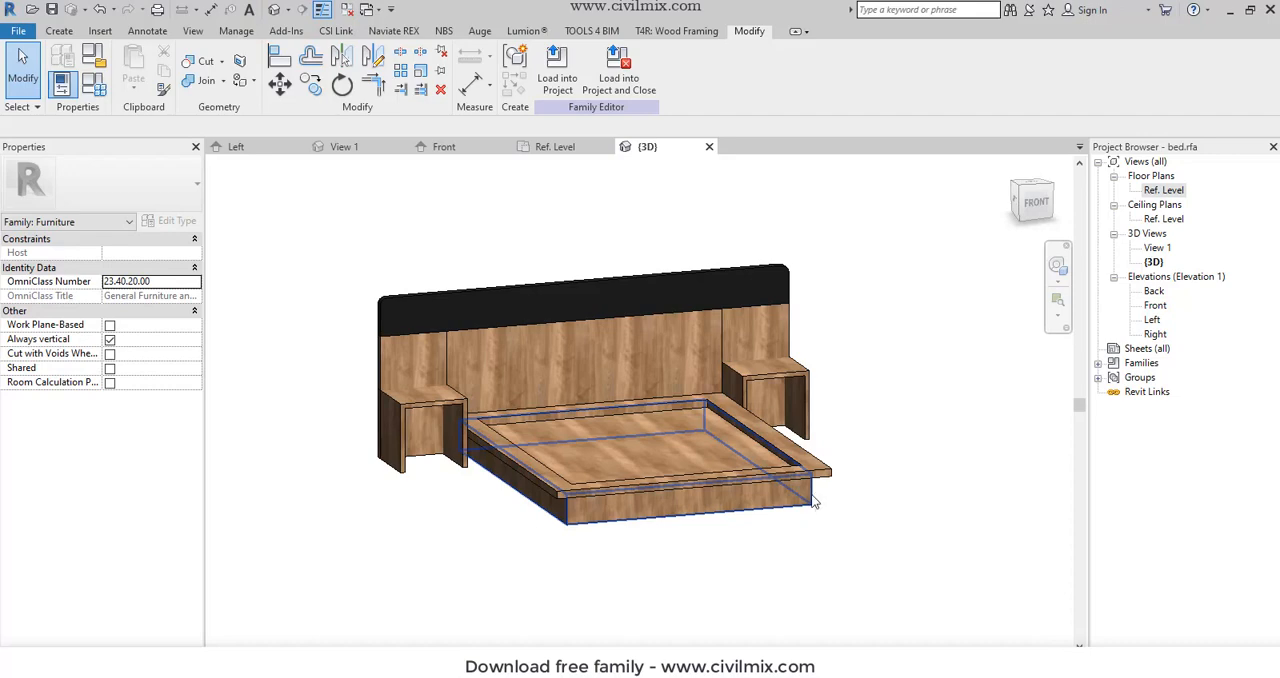
- In the Front elevation, start an extrusion and sketch a rectangle about 390 by 321 mm from the upper inner corner of the left nightstand's opening
{"action": "double_click", "coordinate": [1158, 191]}
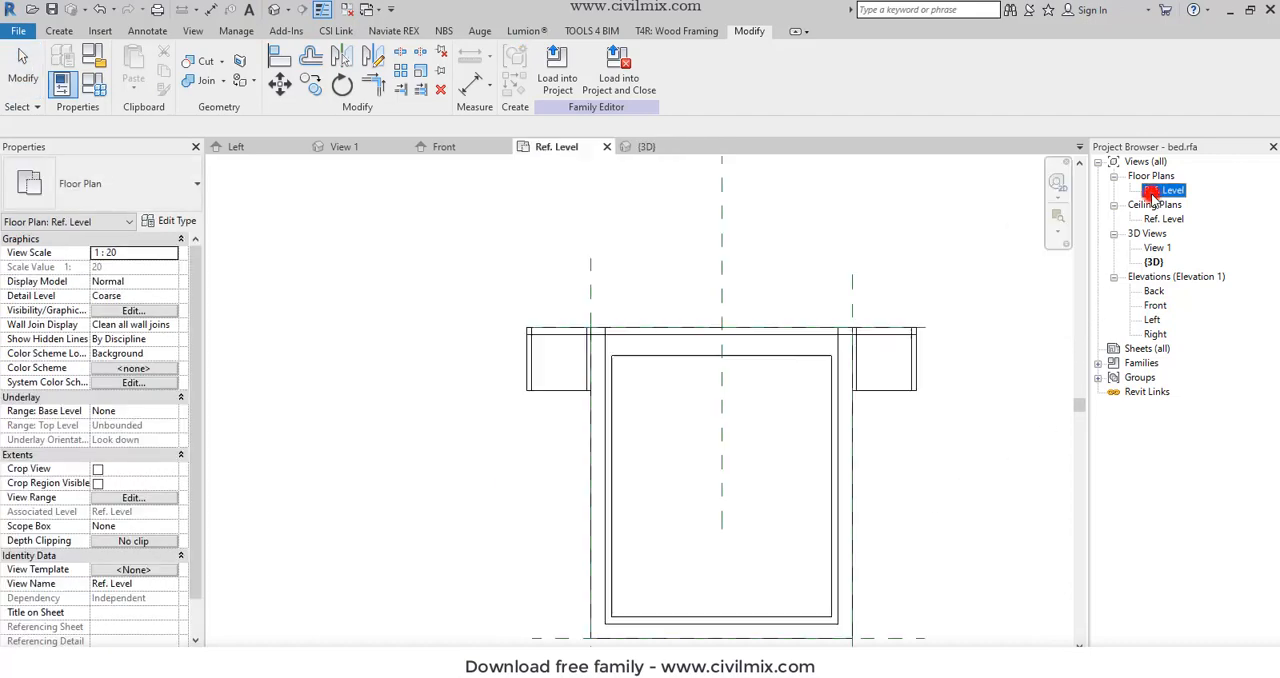
{"action": "double_click", "coordinate": [1154, 291]}
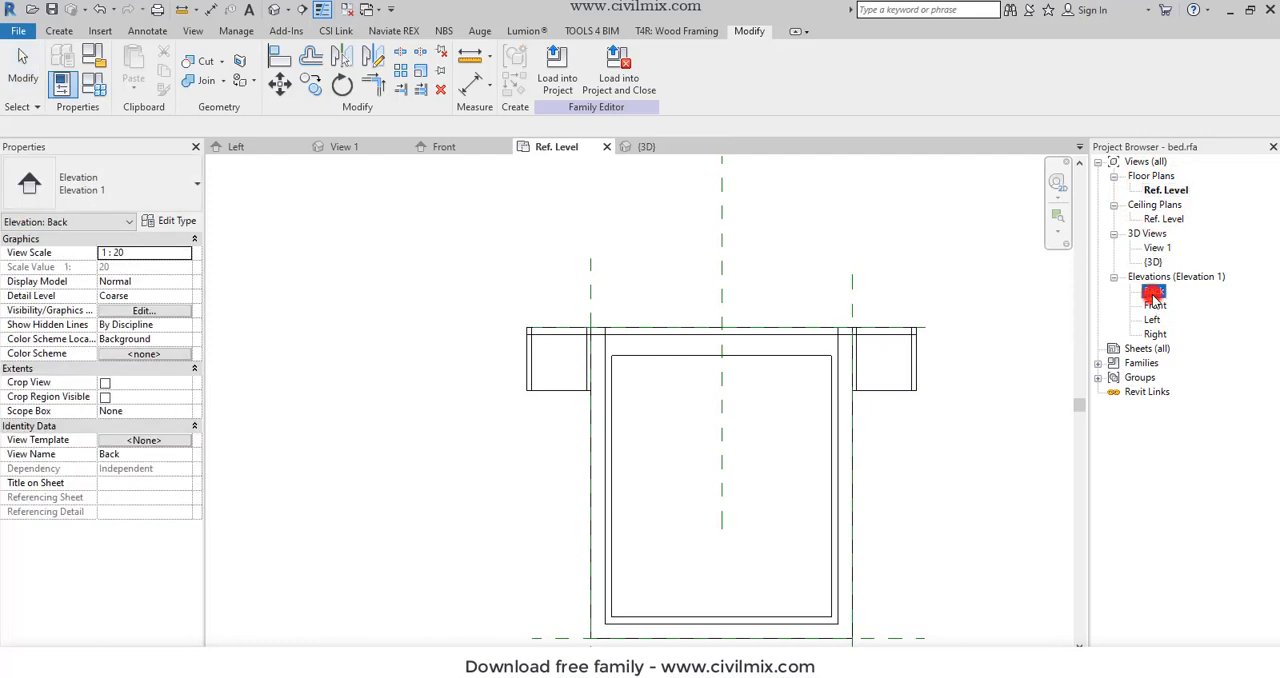
{"action": "double_click", "coordinate": [1155, 305]}
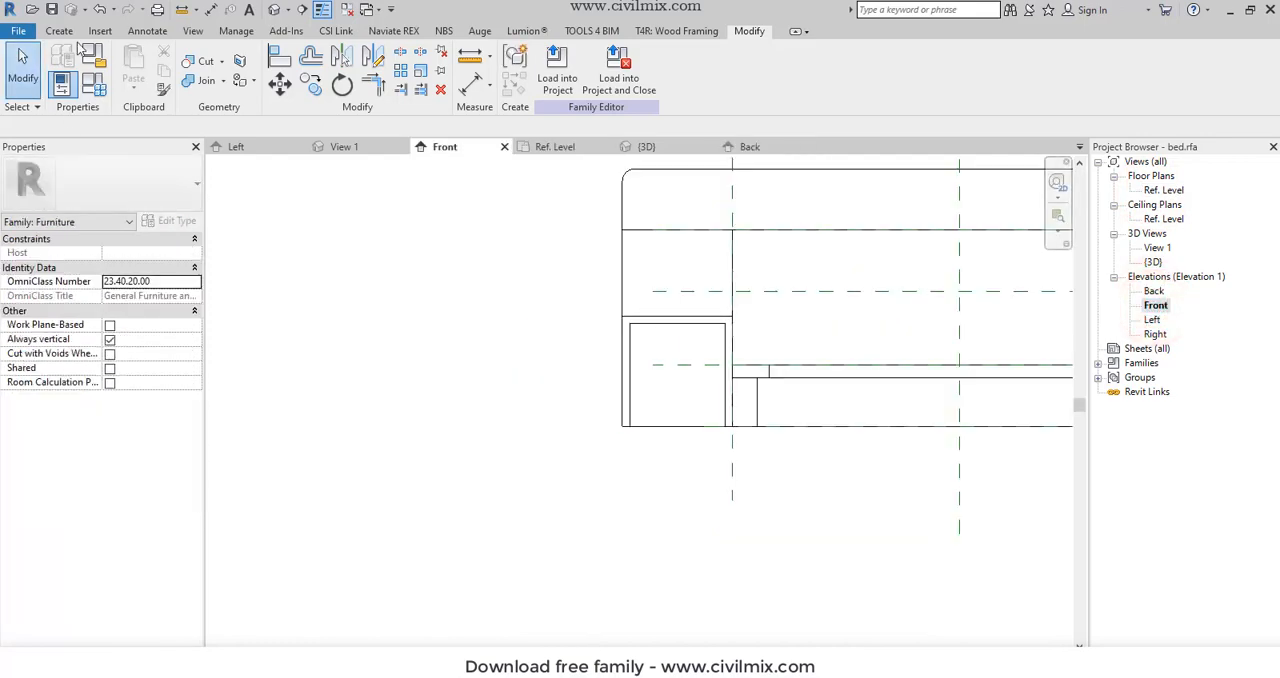
{"action": "left_click", "coordinate": [59, 31]}
{"action": "left_click", "coordinate": [134, 60]}
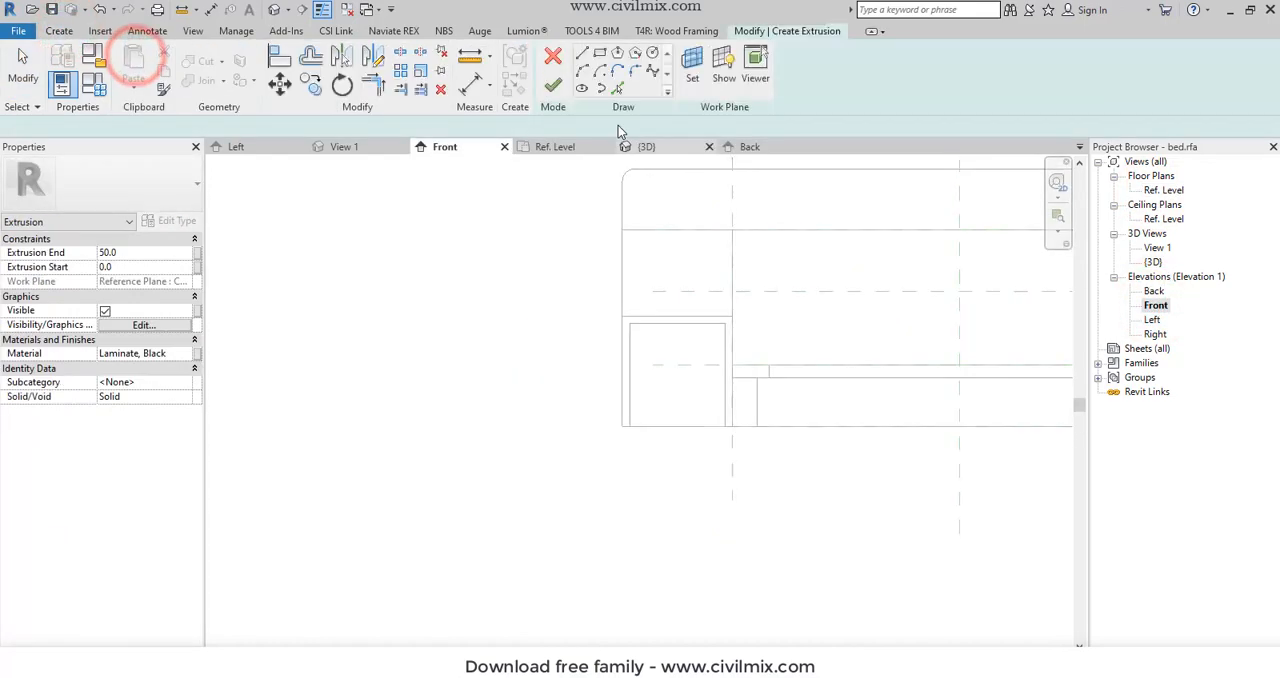
{"action": "left_click", "coordinate": [599, 55]}
{"action": "left_click", "coordinate": [630, 324]}
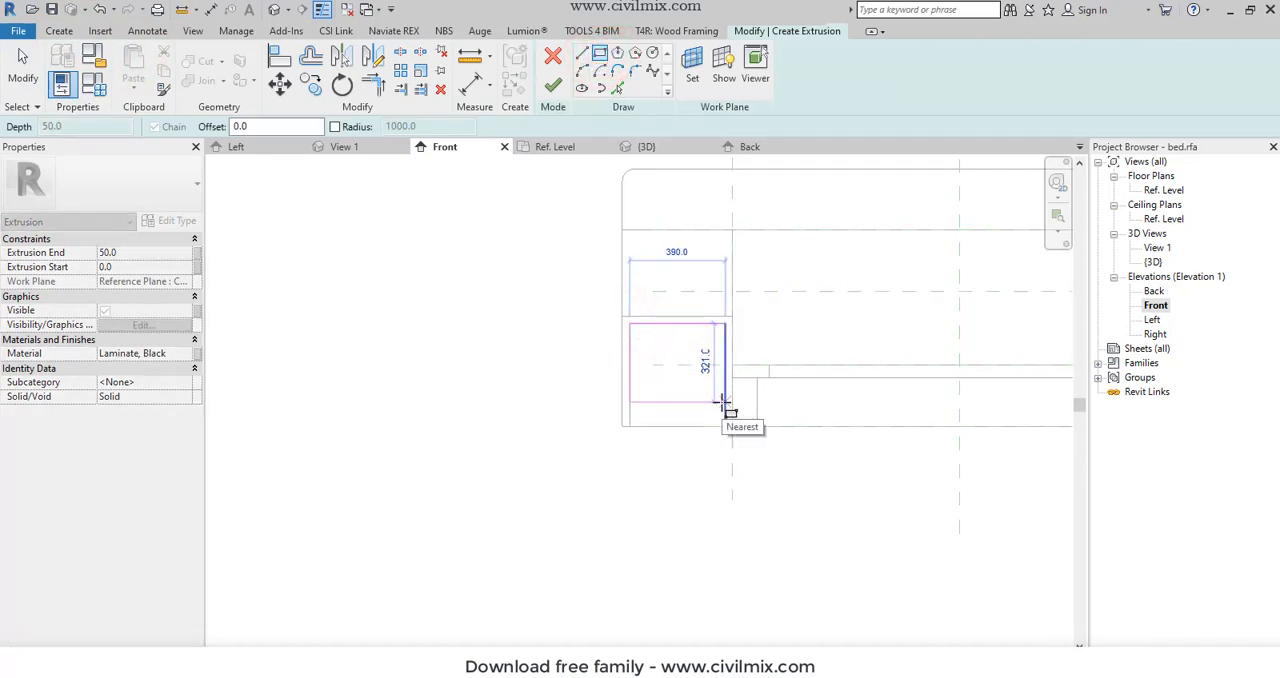
{"action": "left_click", "coordinate": [725, 402]}
{"action": "key", "text": "Escape"}
{"action": "key", "text": "Escape"}
- Set the height of the sketched drawer rectangle to 250 mm by repositioning its lower line
{"action": "left_click", "coordinate": [705, 402]}
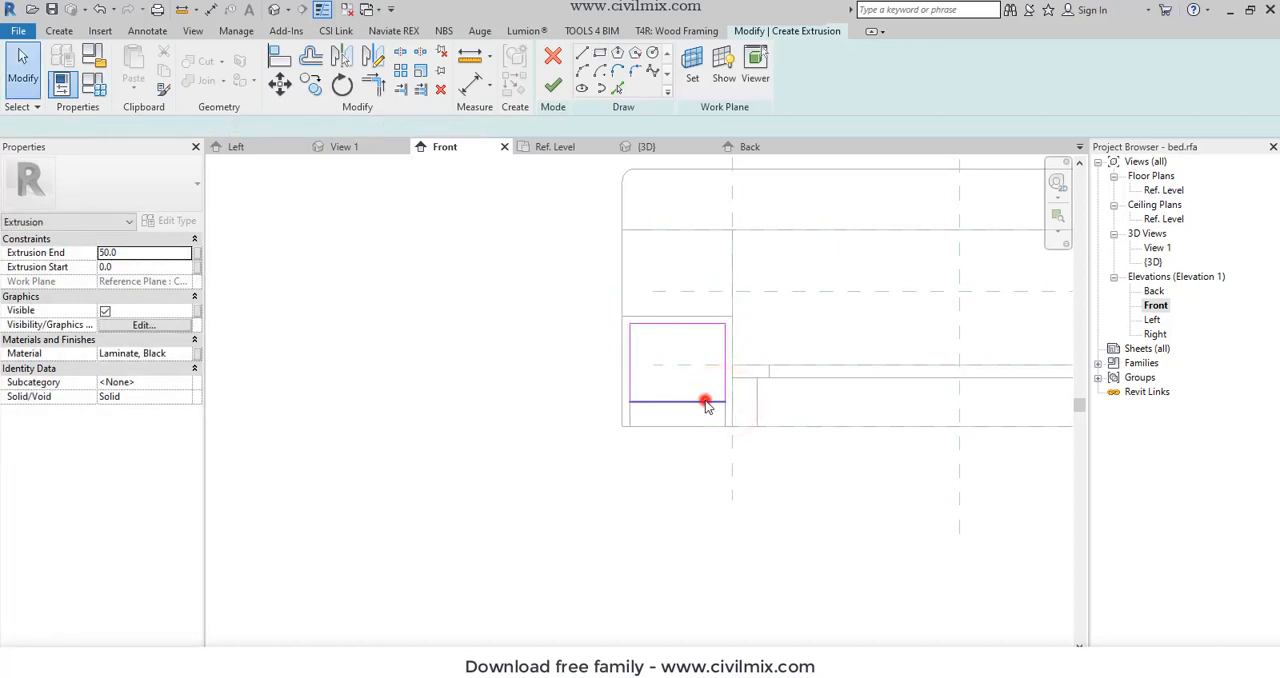
{"action": "left_click", "coordinate": [741, 363]}
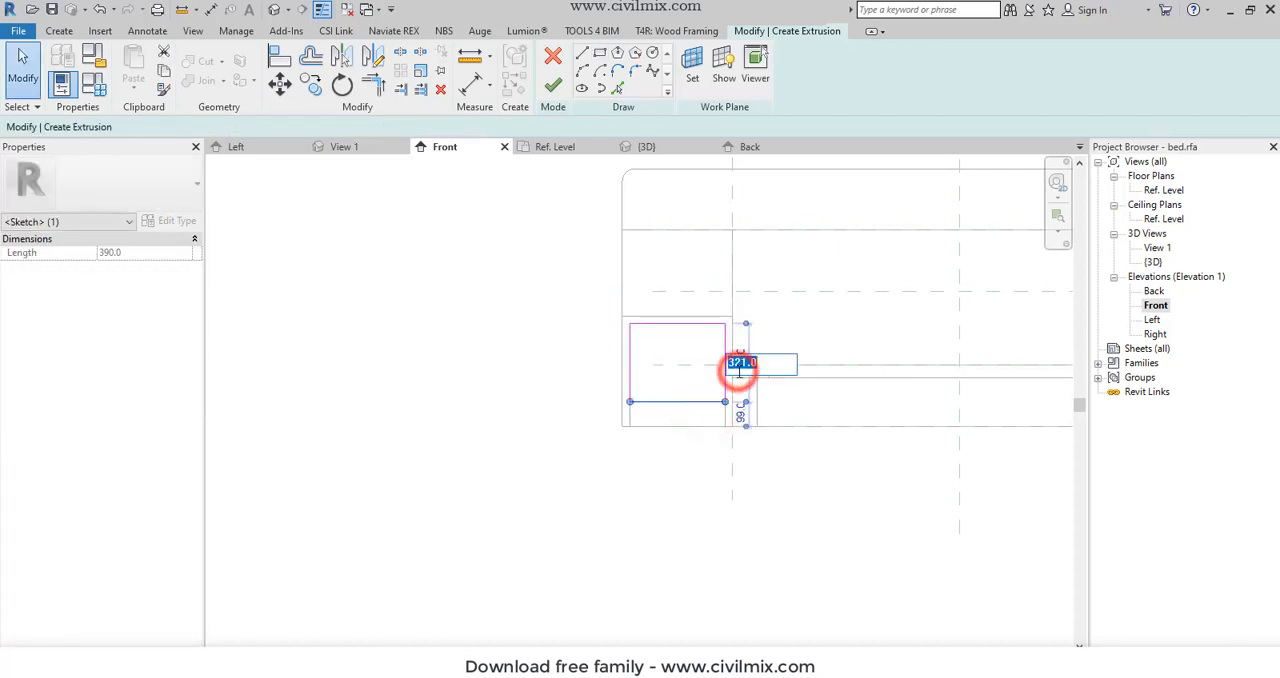
{"action": "type", "text": "350"}
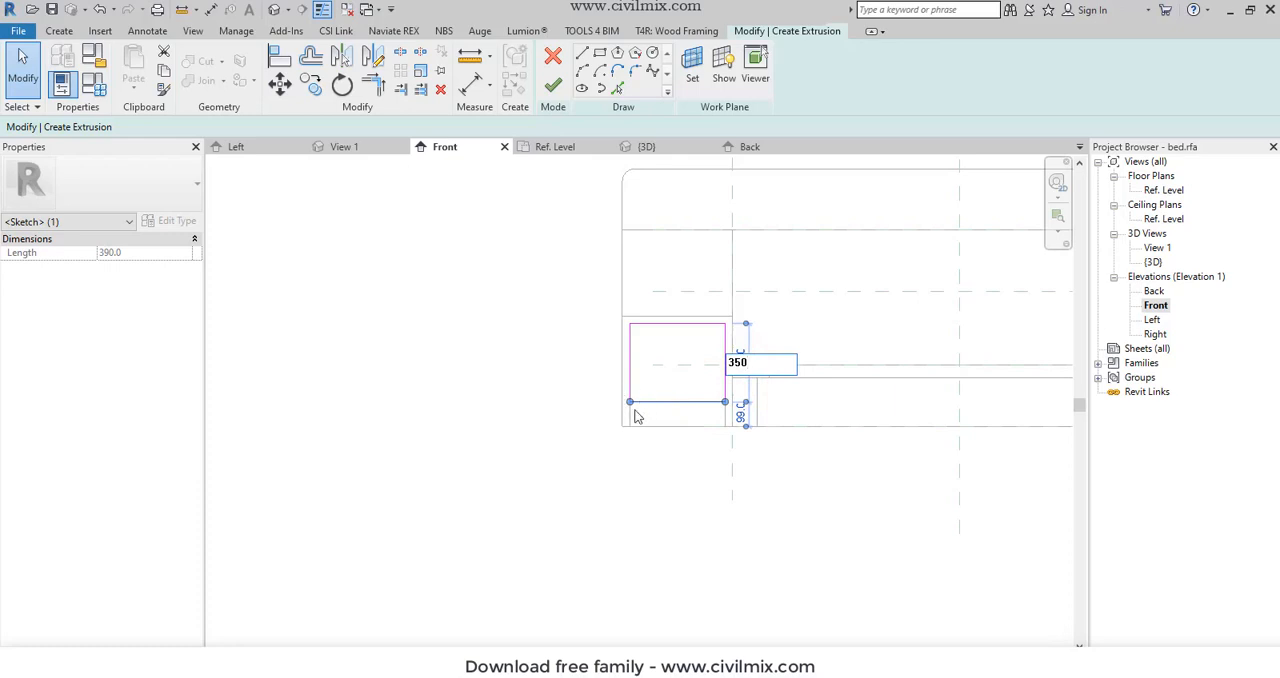
{"action": "key", "text": "Return"}
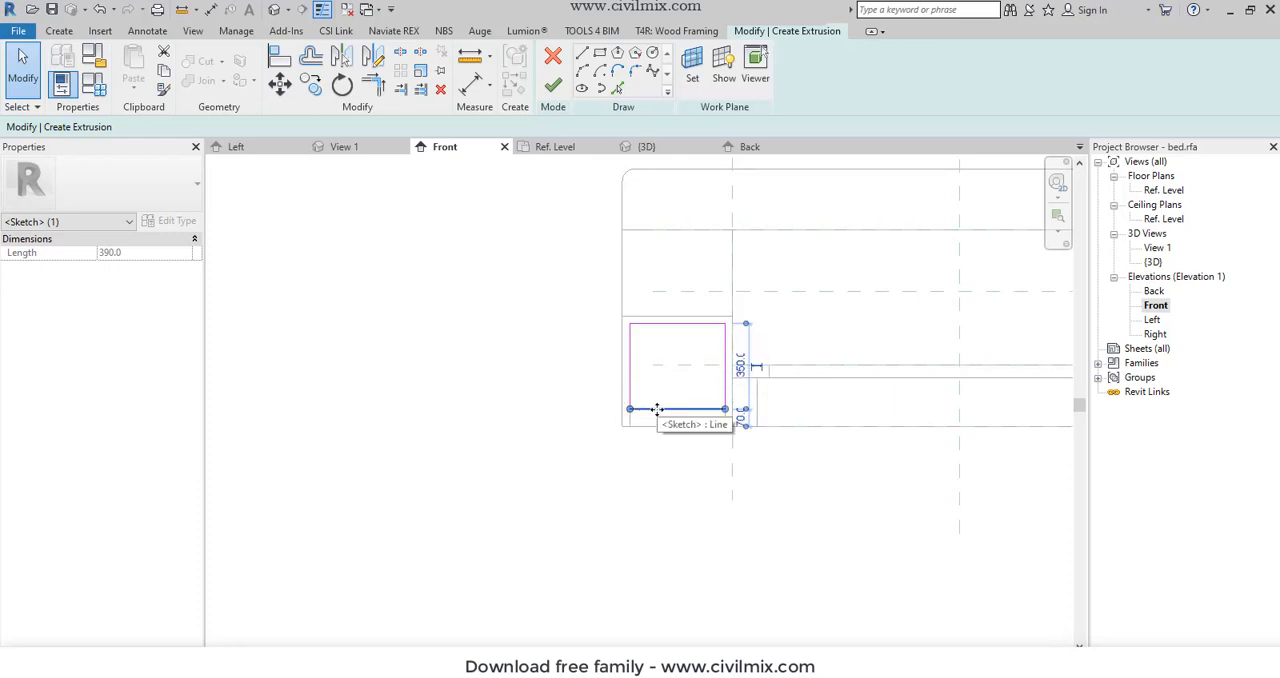
{"action": "left_click", "coordinate": [740, 365]}
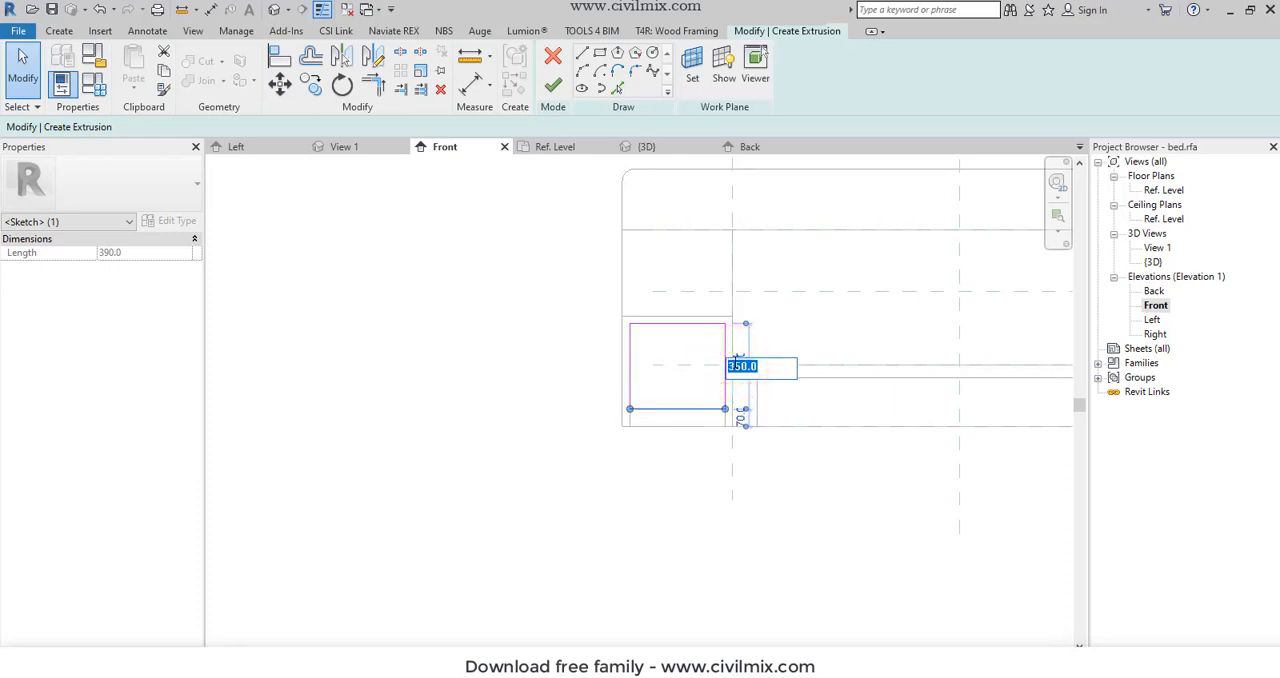
{"action": "type", "text": "250"}
{"action": "key", "text": "Return"}
{"action": "left_click", "coordinate": [512, 405]}
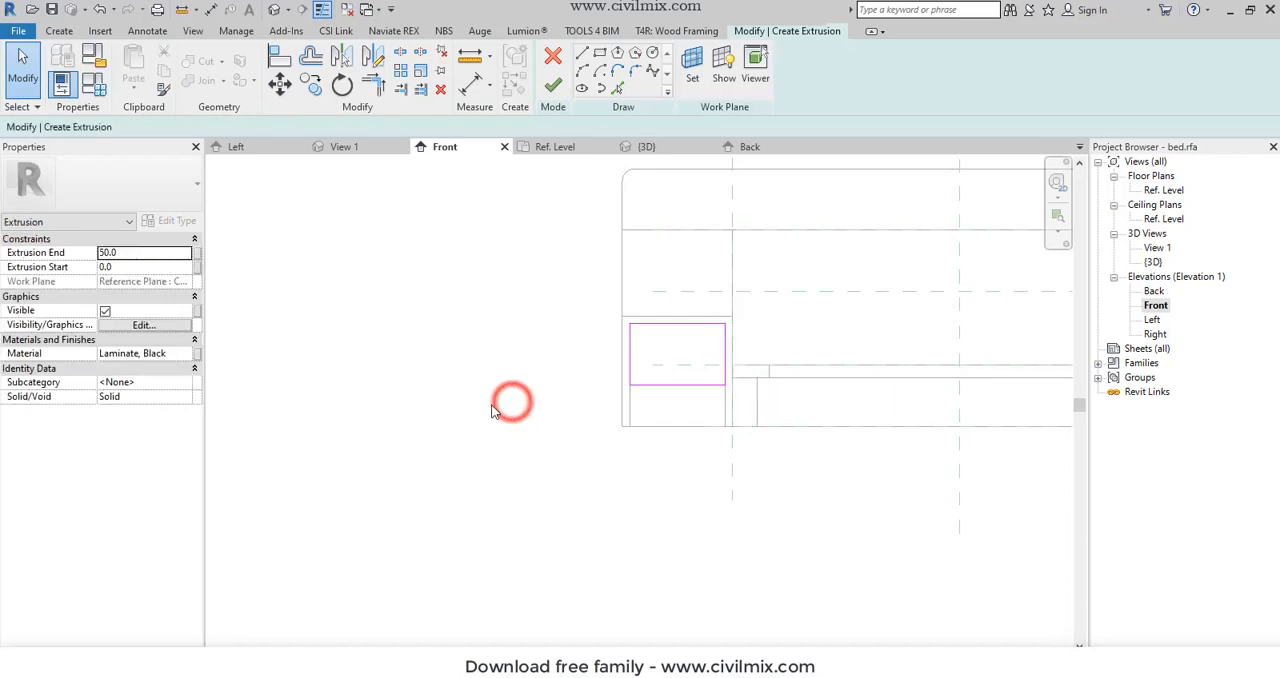
- Set the drawer's Extrusion End to 450 mm, finish the extrusion and show it in the 3D view
{"action": "scroll", "coordinate": [512, 403], "scroll_direction": "down", "scroll_amount": 2}
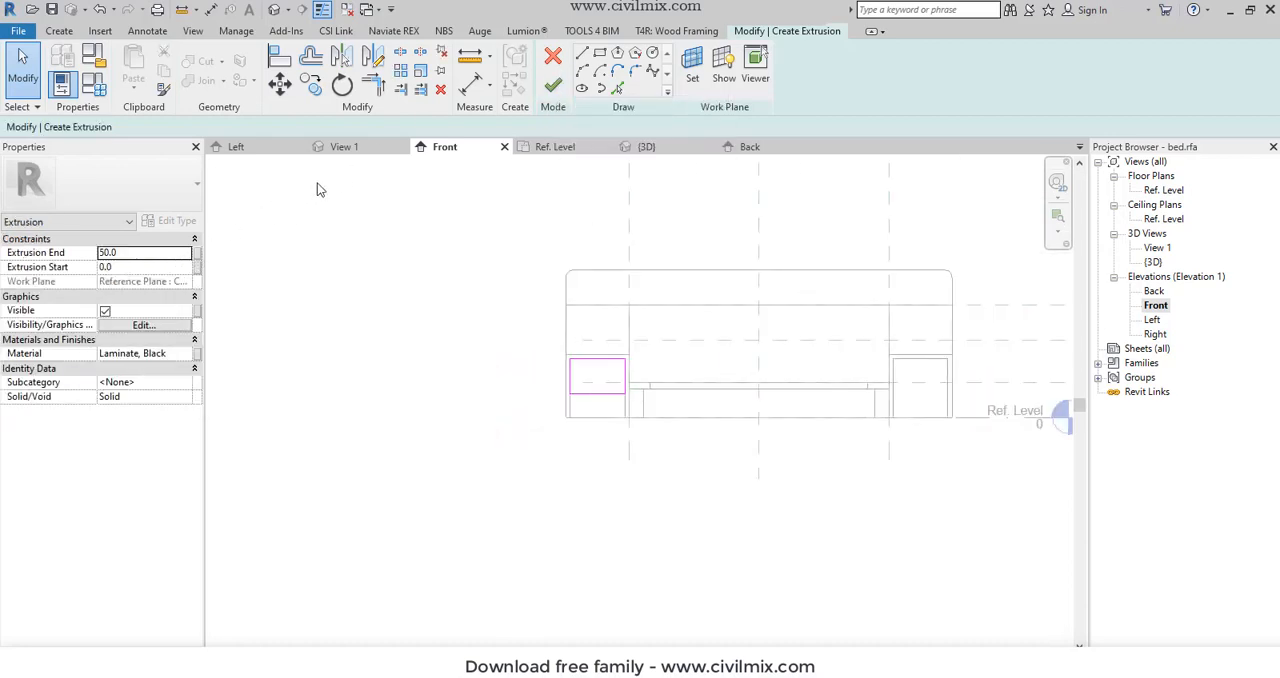
{"action": "double_click", "coordinate": [166, 253]}
{"action": "type", "text": "45"}
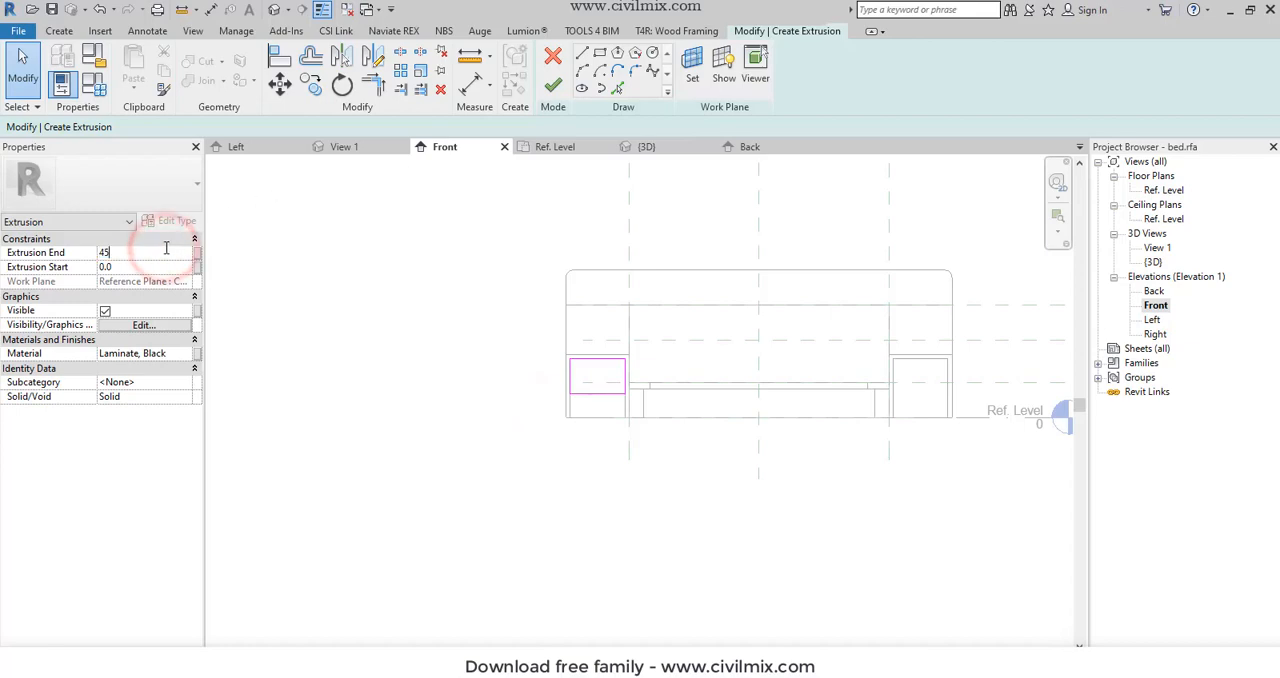
{"action": "left_click", "coordinate": [551, 89]}
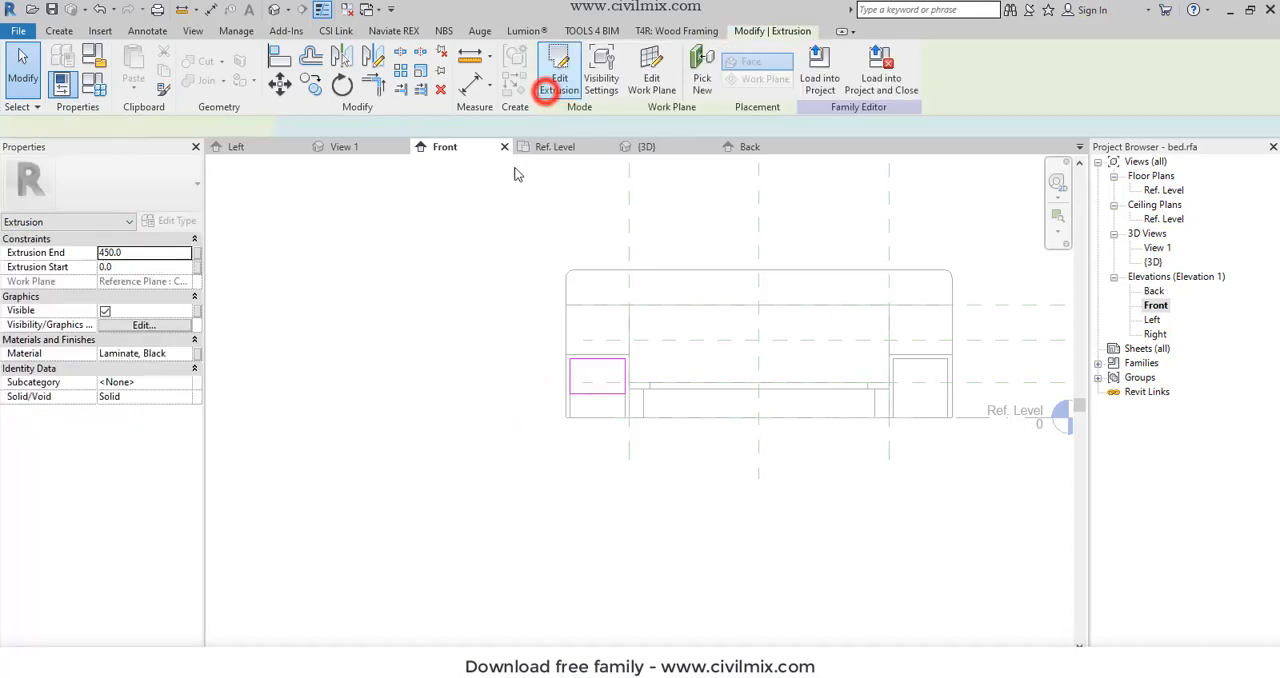
{"action": "left_click", "coordinate": [275, 13]}
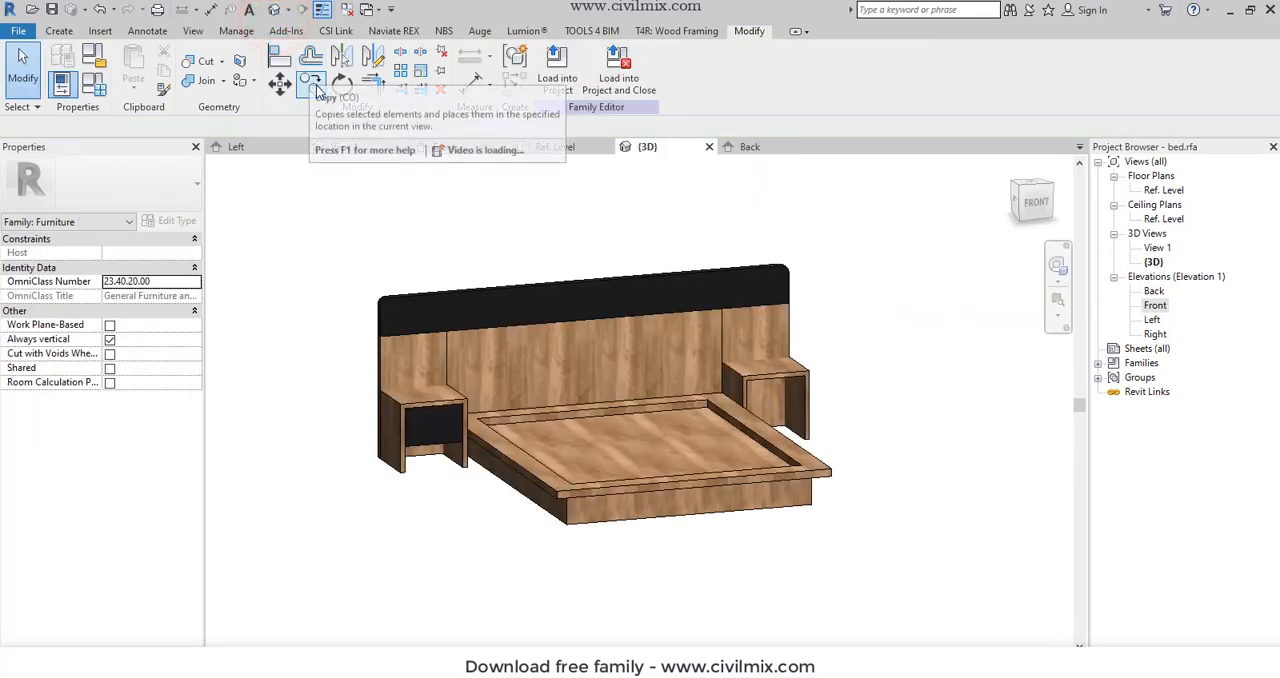
{"action": "scroll", "coordinate": [449, 455], "scroll_direction": "up", "scroll_amount": 4}
{"action": "scroll", "coordinate": [317, 446], "scroll_direction": "down", "scroll_amount": 3}
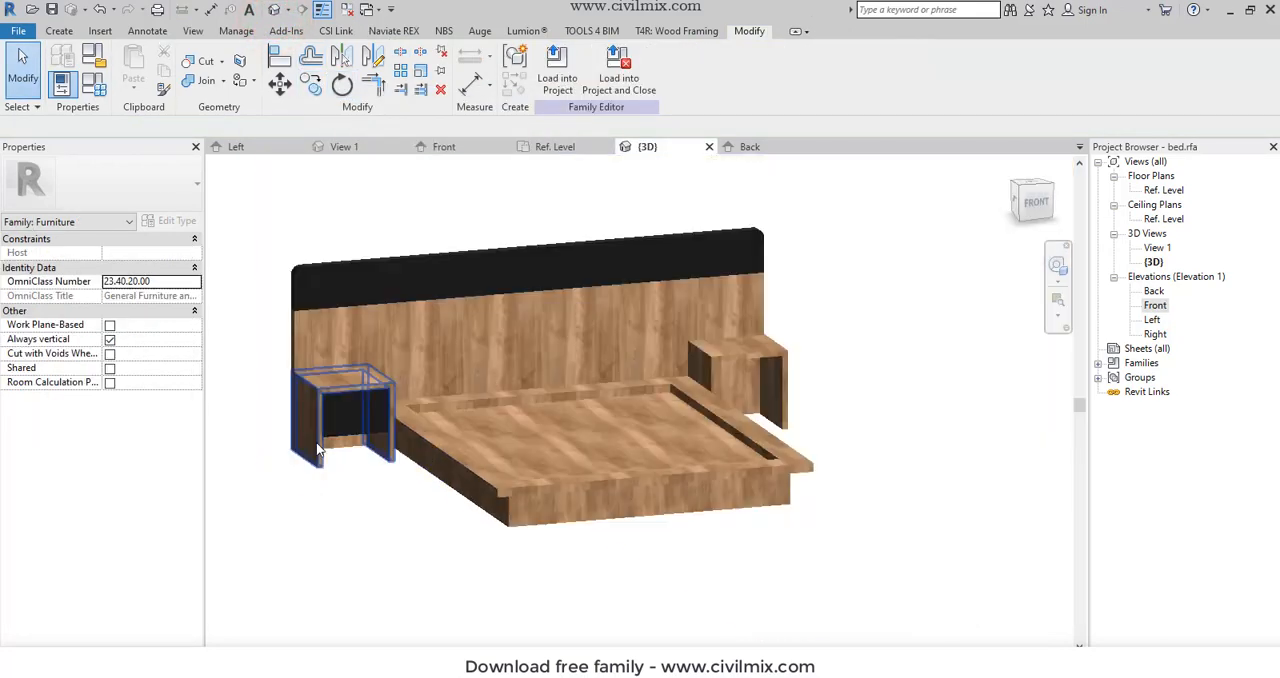
- Mirror a copy of the black drawer about the bed's vertical centre reference plane in the Ref. Level floor plan, then save the family from the 3D view
{"action": "left_click", "coordinate": [367, 436]}
{"action": "double_click", "coordinate": [1165, 190]}
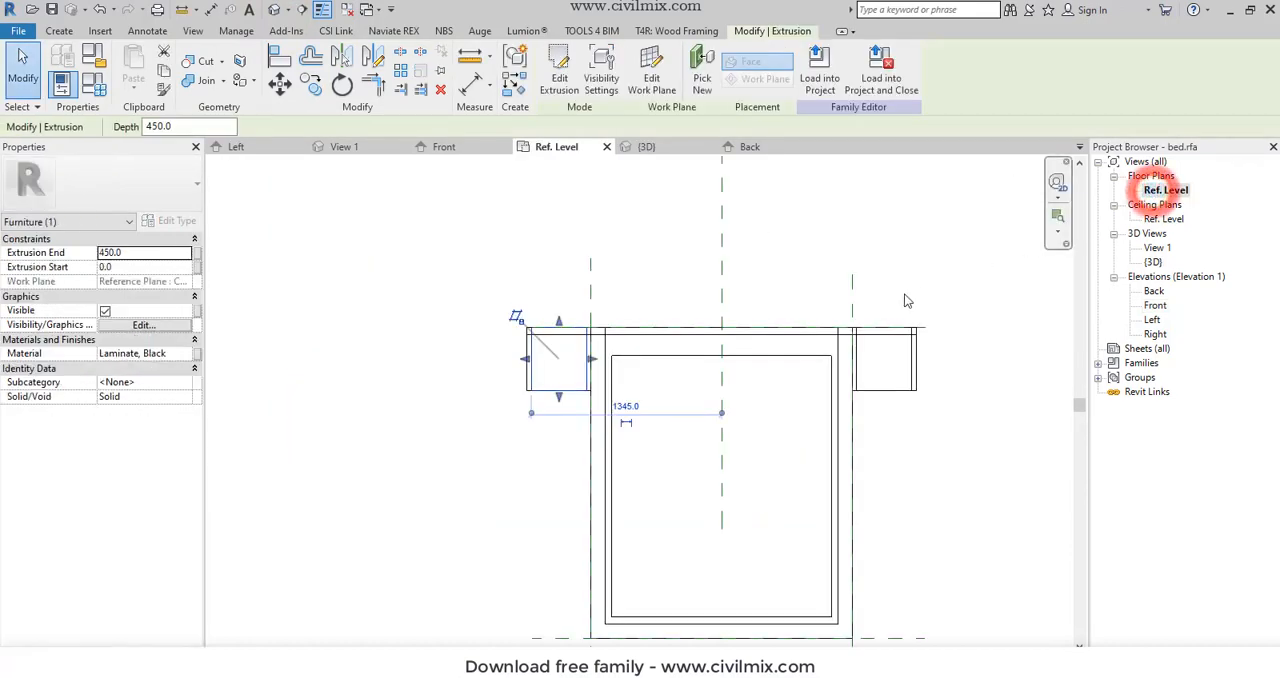
{"action": "left_click", "coordinate": [341, 56]}
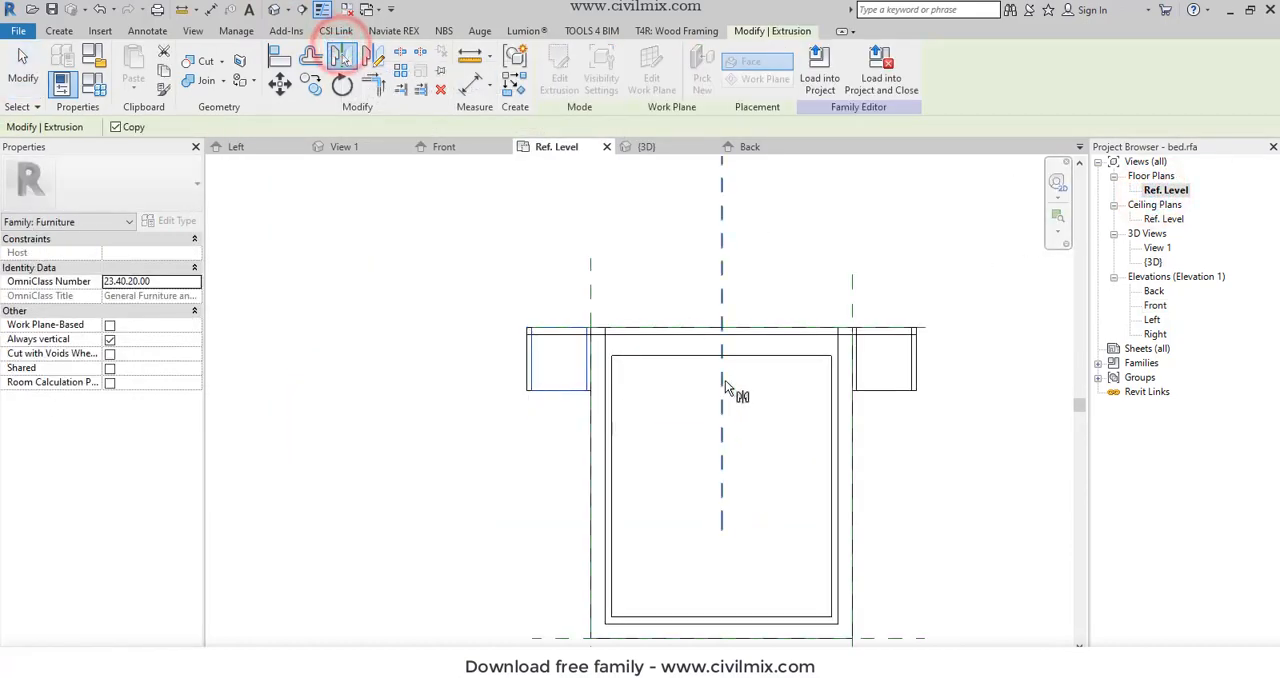
{"action": "left_click", "coordinate": [723, 378]}
{"action": "key", "text": "Escape"}
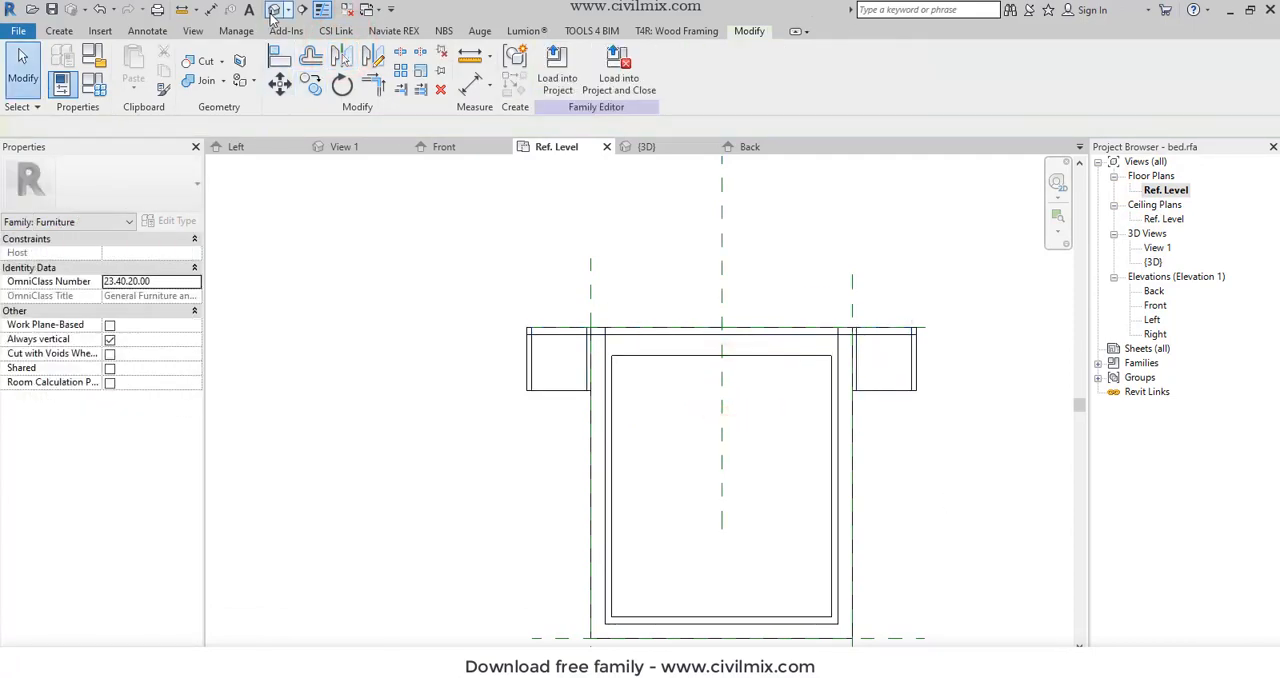
{"action": "left_click", "coordinate": [272, 12]}
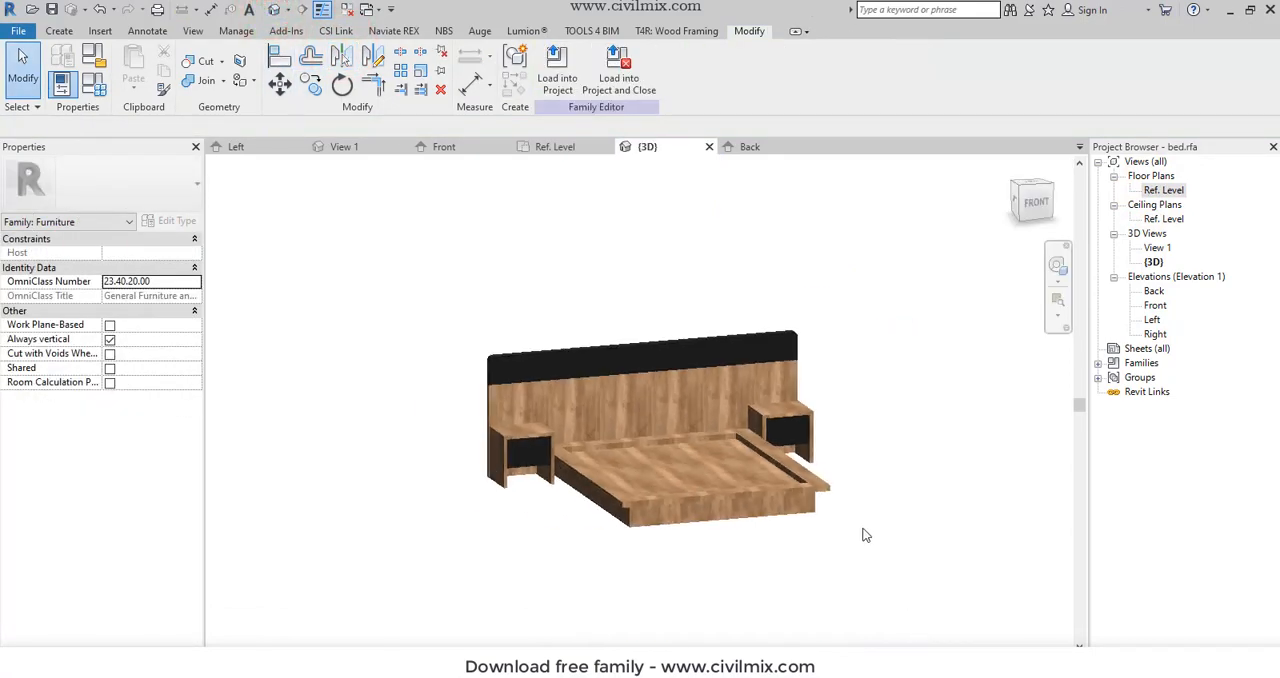
{"action": "scroll", "coordinate": [600, 513], "scroll_direction": "up", "scroll_amount": 5}
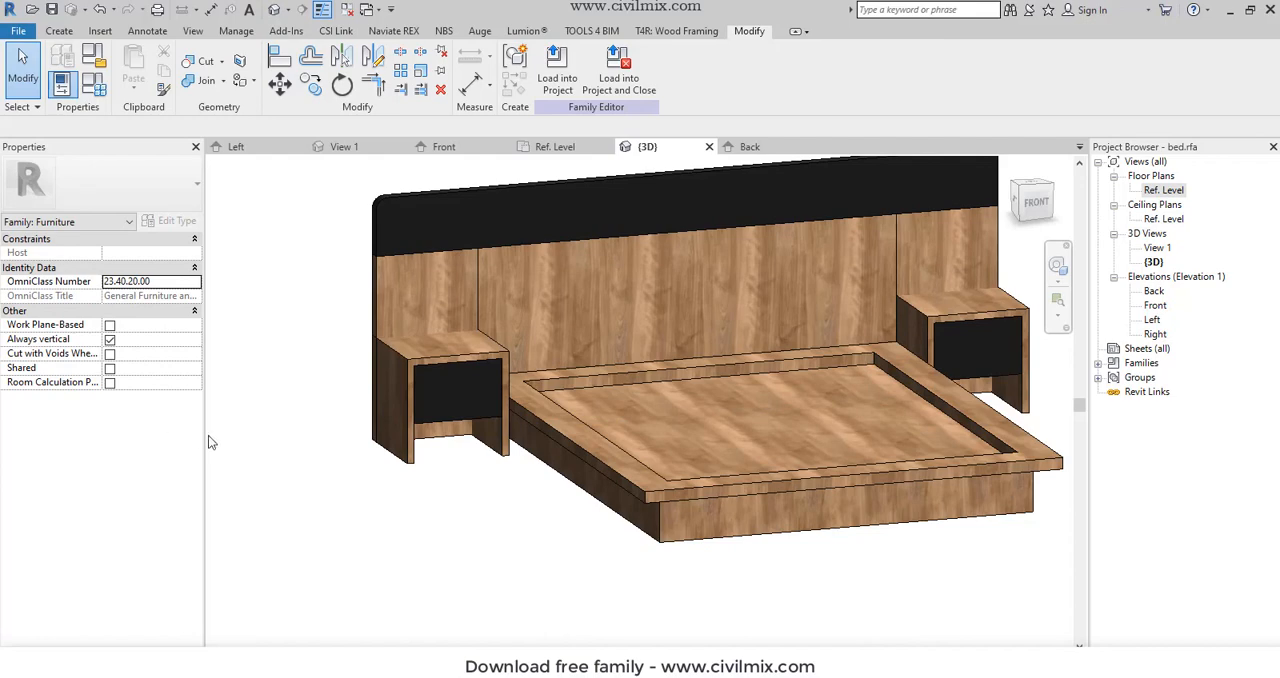
{"action": "left_click", "coordinate": [52, 10]}
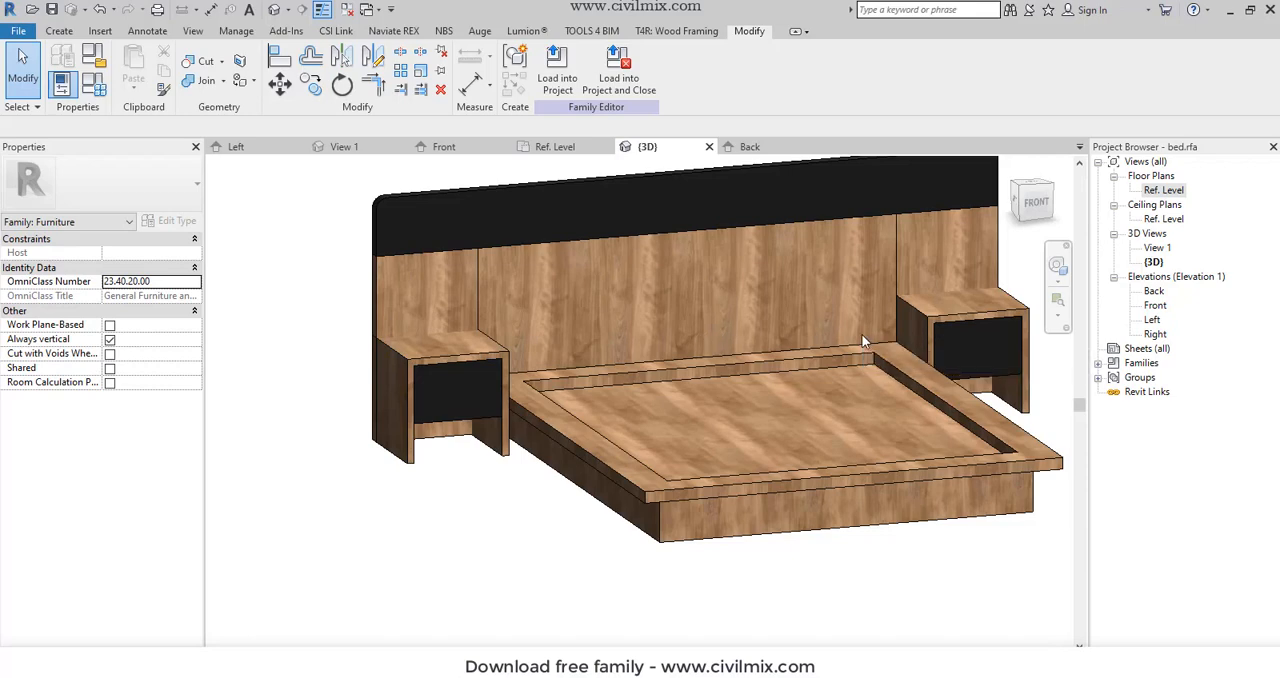
- In the Ref. Level floor plan, start an extrusion and sketch a 1570 by 1970 mm mattress rectangle inside the bed frame with a -15 mm offset
{"action": "double_click", "coordinate": [1158, 190]}
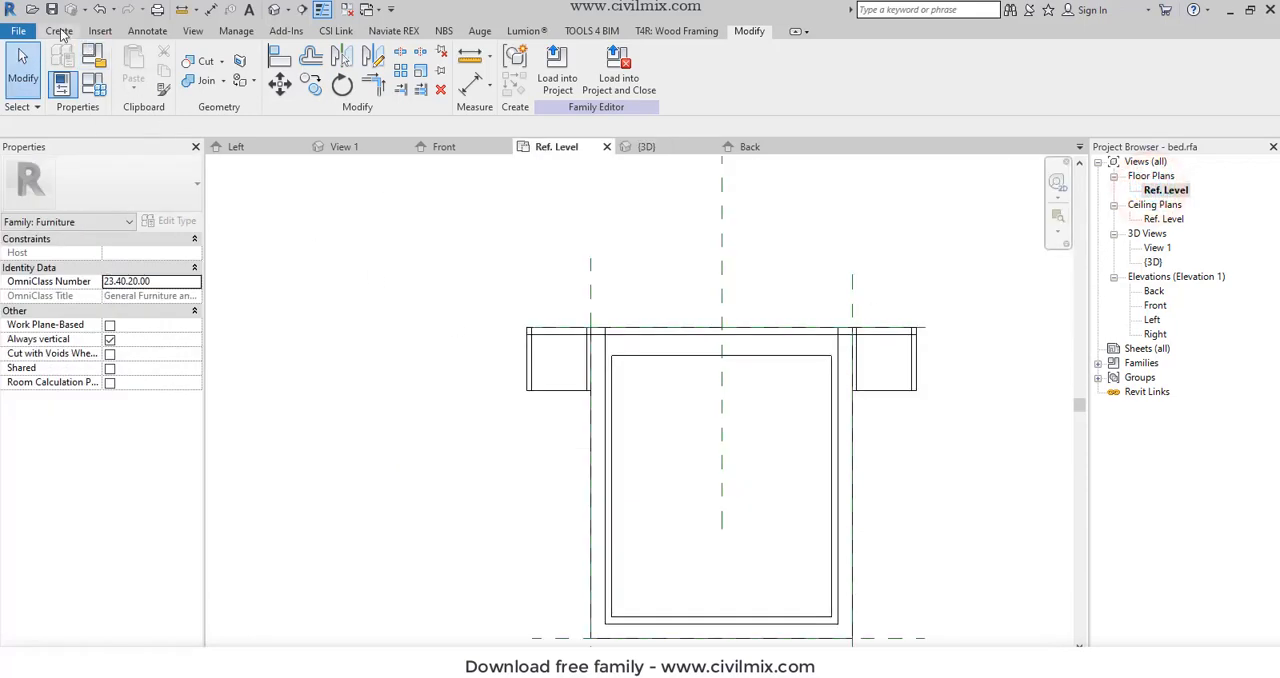
{"action": "left_click", "coordinate": [60, 31]}
{"action": "left_click", "coordinate": [128, 62]}
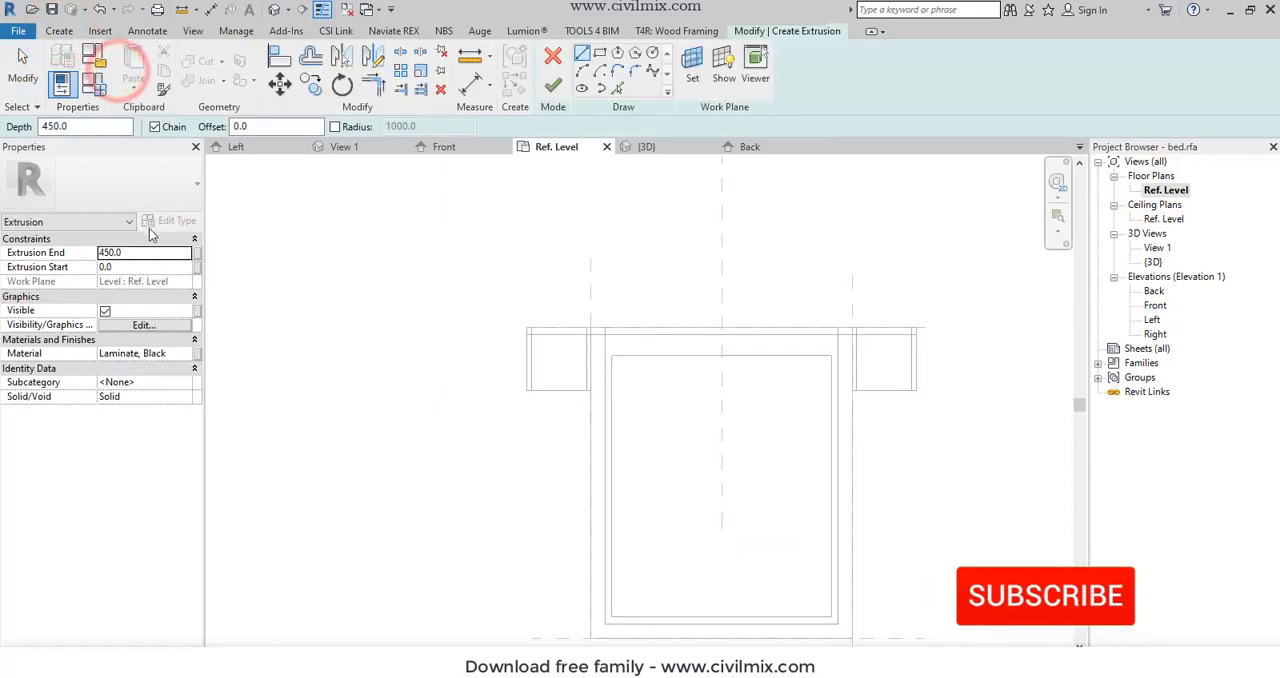
{"action": "left_click", "coordinate": [596, 55]}
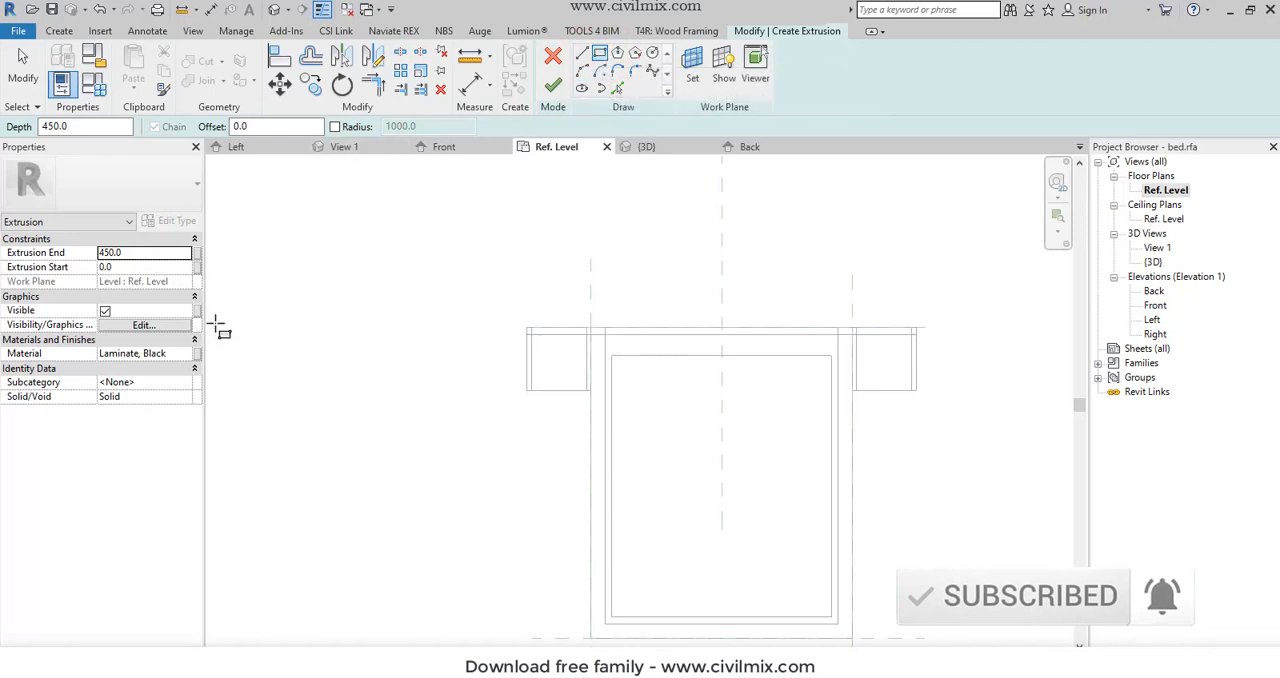
{"action": "left_click", "coordinate": [262, 127]}
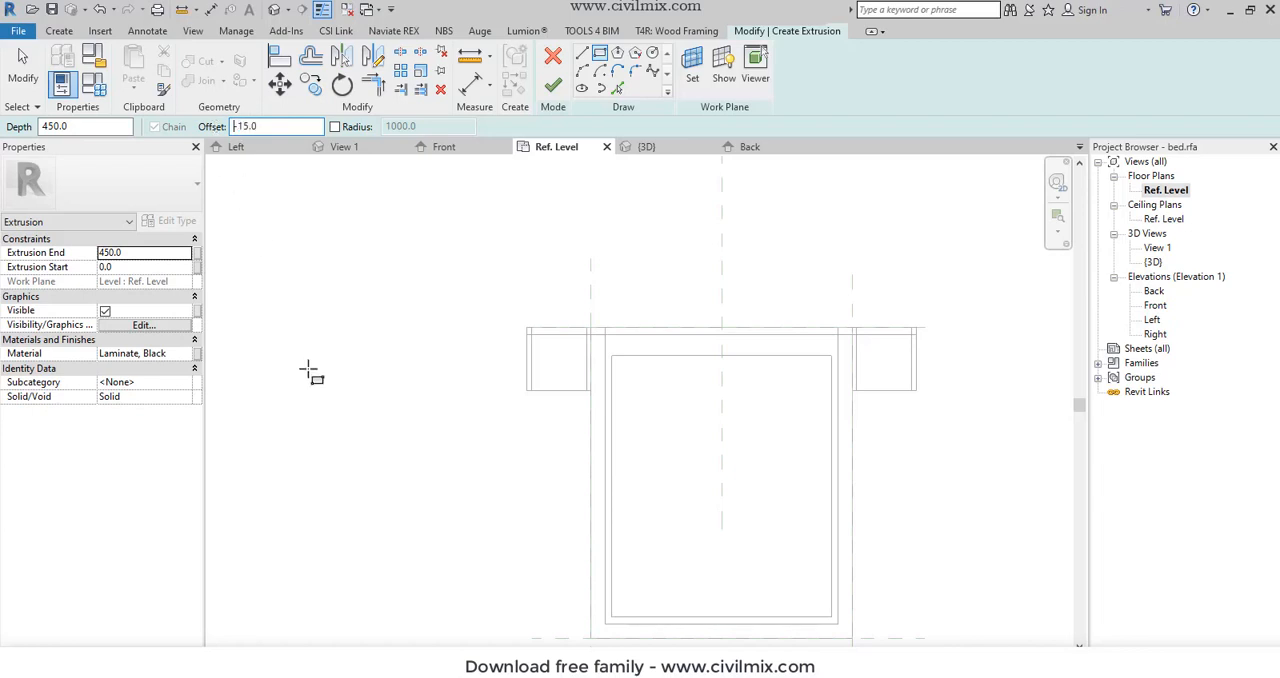
{"action": "left_click", "coordinate": [612, 619]}
{"action": "left_click", "coordinate": [837, 336]}
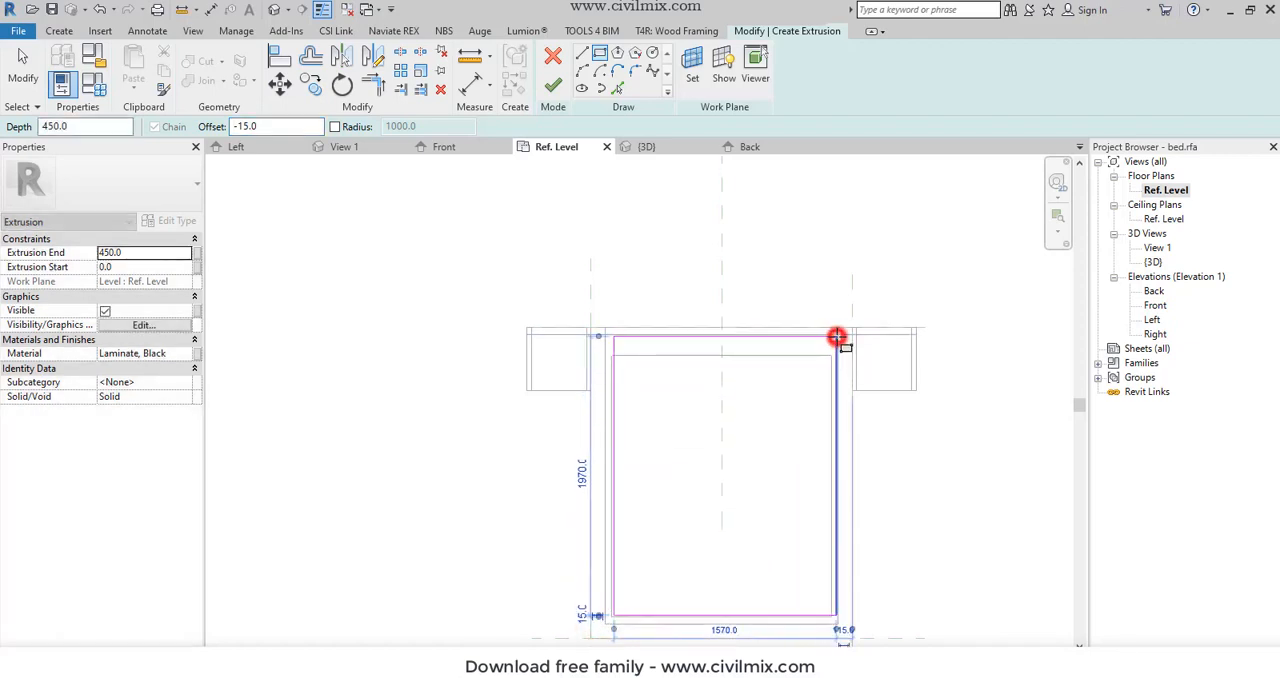
- Finish the mattress extrusion with its end at 450 mm and inspect it in the 3D view
{"action": "left_click", "coordinate": [546, 90]}
{"action": "right_click", "coordinate": [469, 339]}
{"action": "left_click", "coordinate": [487, 349]}
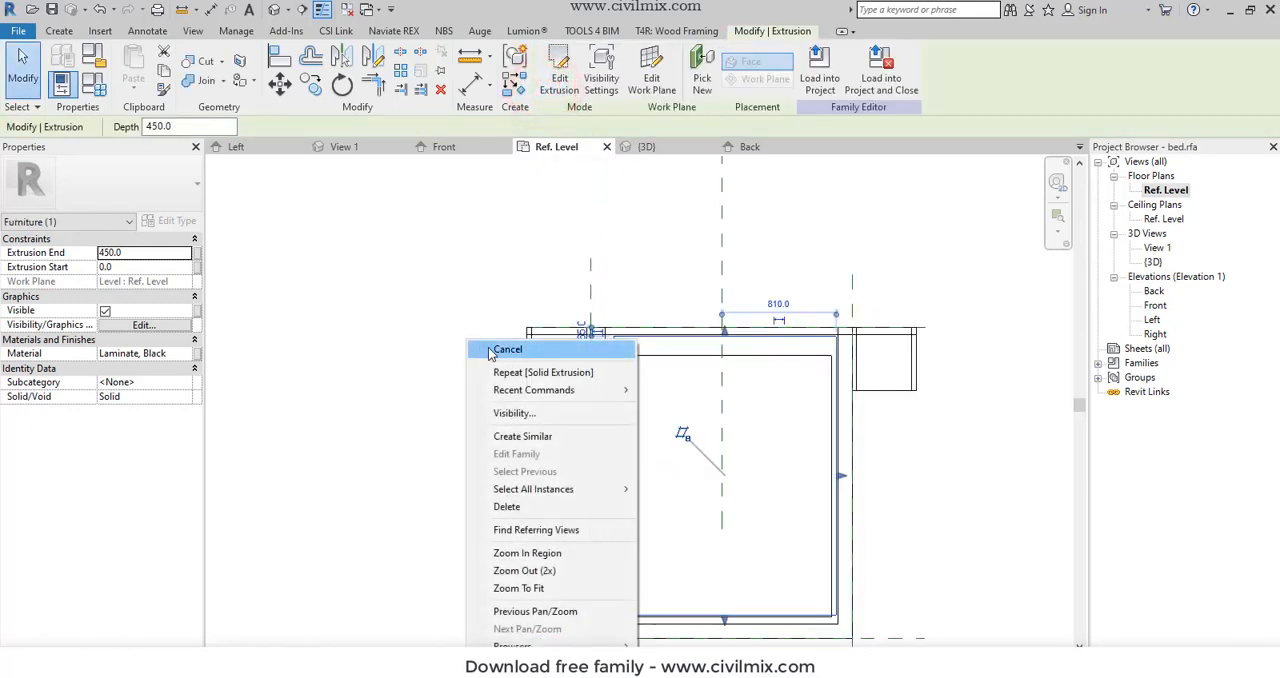
{"action": "right_click", "coordinate": [489, 349]}
{"action": "left_click", "coordinate": [500, 352]}
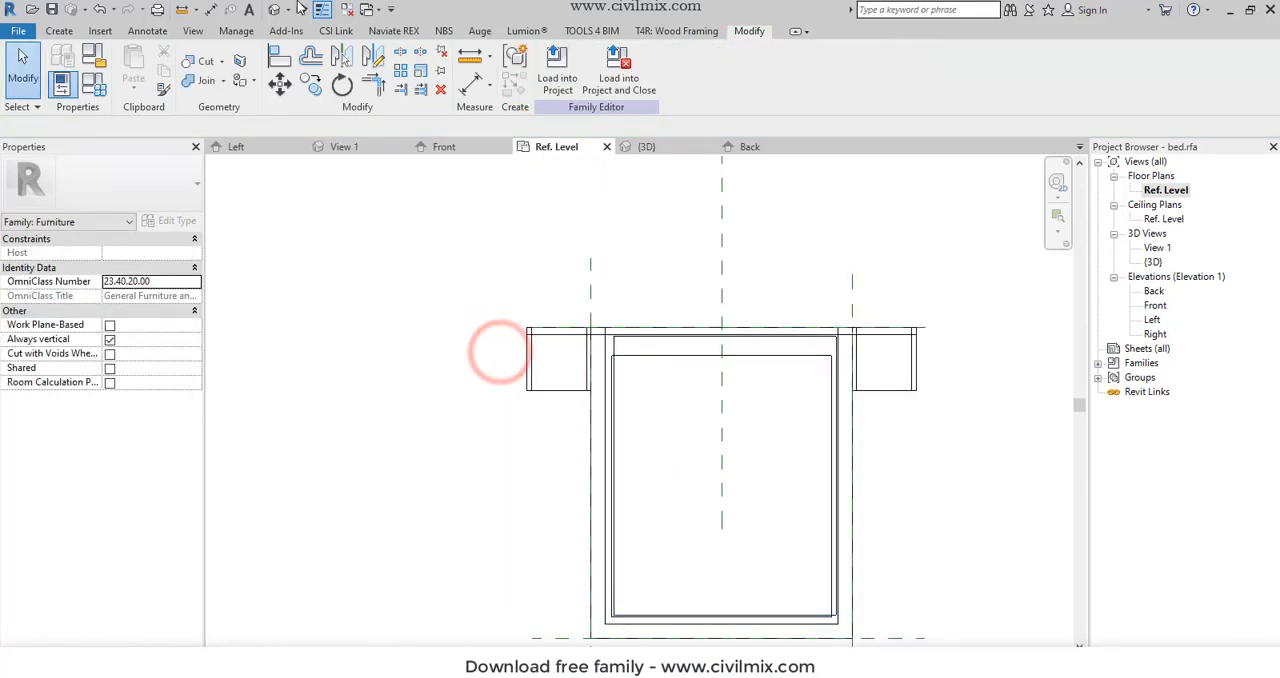
{"action": "left_click", "coordinate": [276, 10]}
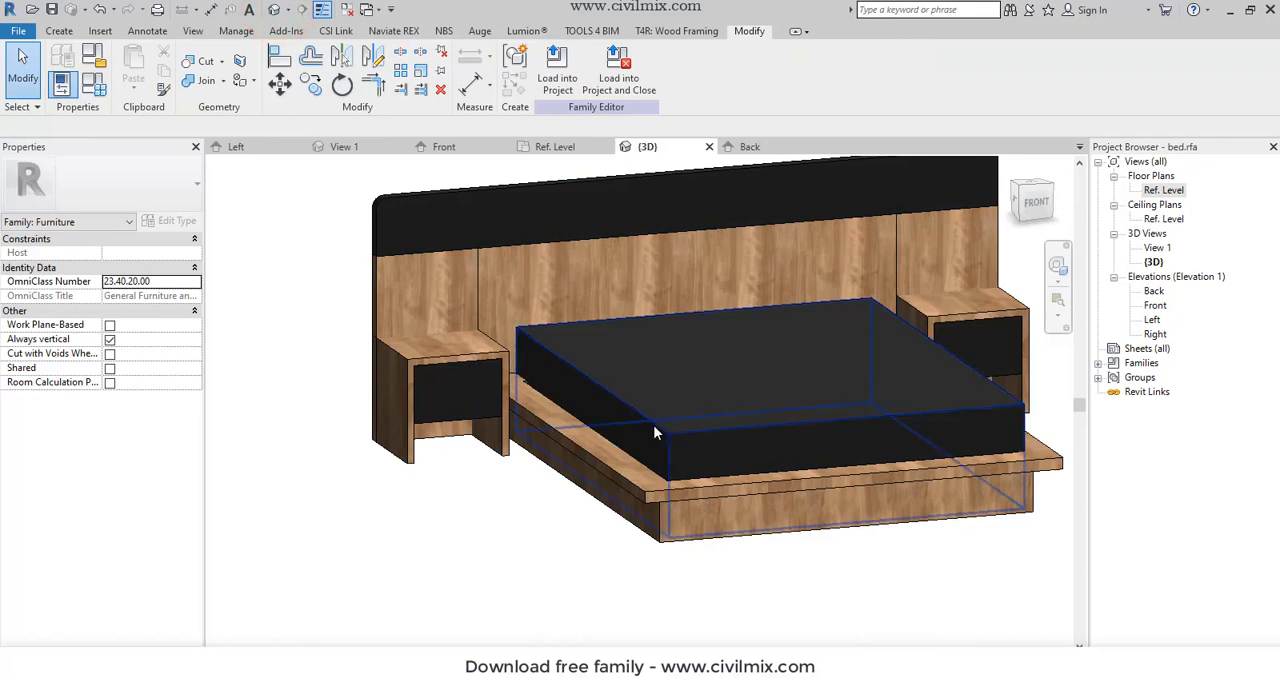
{"action": "left_click", "coordinate": [653, 425]}
{"action": "left_click", "coordinate": [547, 545]}
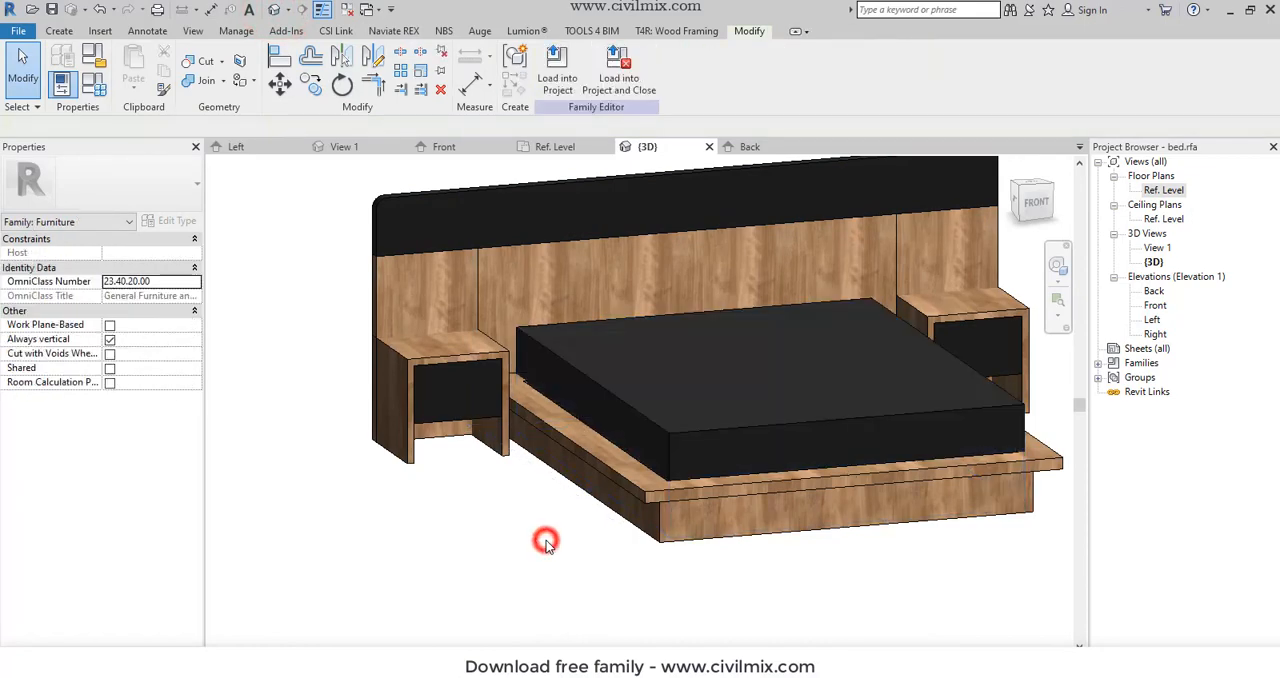
- Stretch the bed frame's inner edge up to the headboard in the Ref. Level floor plan, and check the result in 3D
{"action": "left_click", "coordinate": [528, 410]}
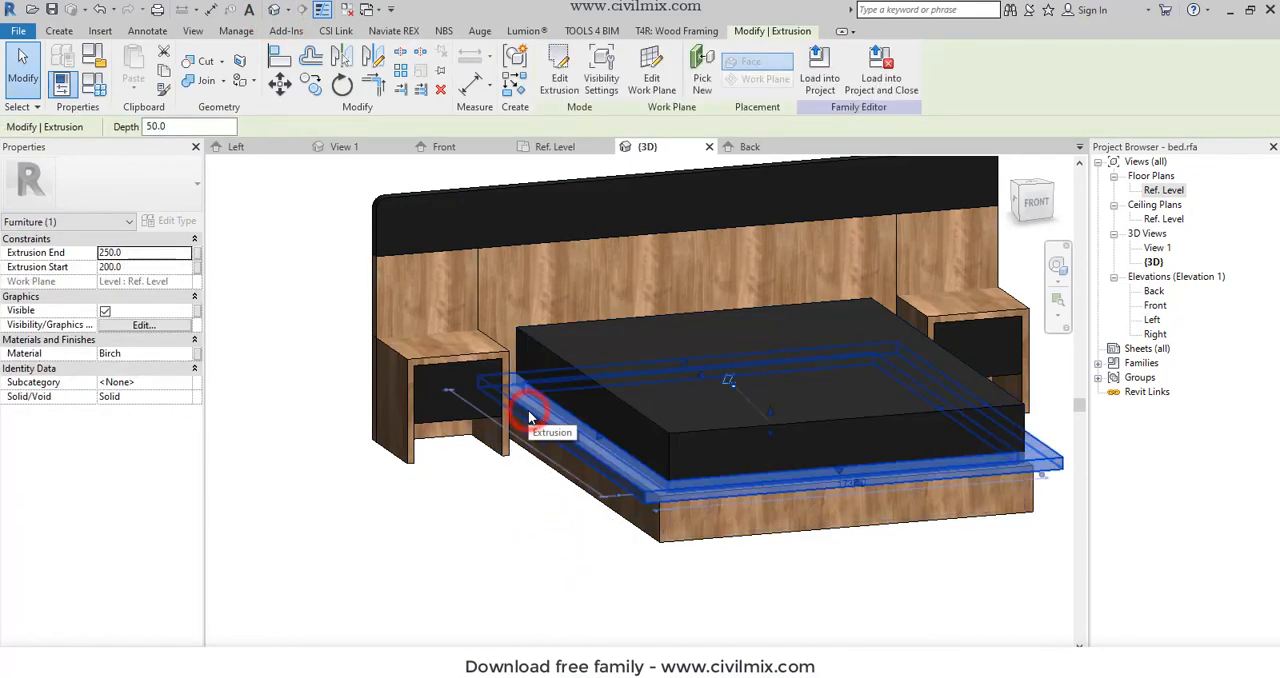
{"action": "double_click", "coordinate": [1158, 191]}
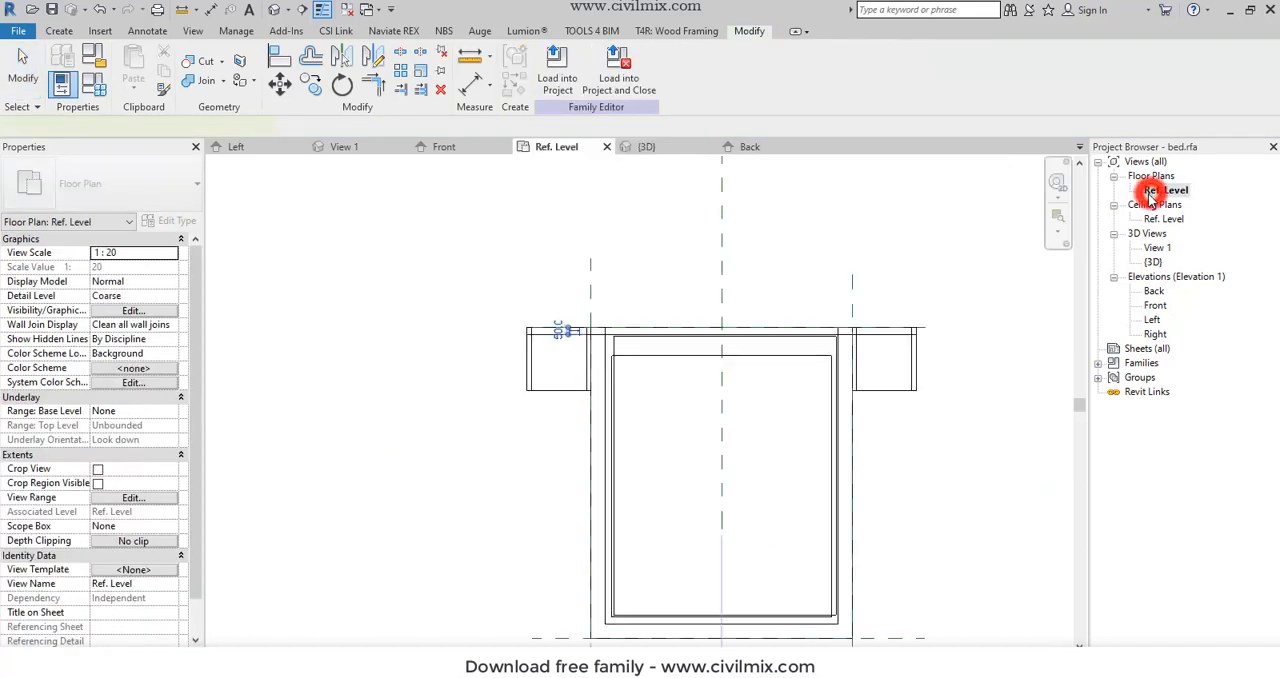
{"action": "left_click_drag", "start_coordinate": [721, 366], "coordinate": [718, 337]}
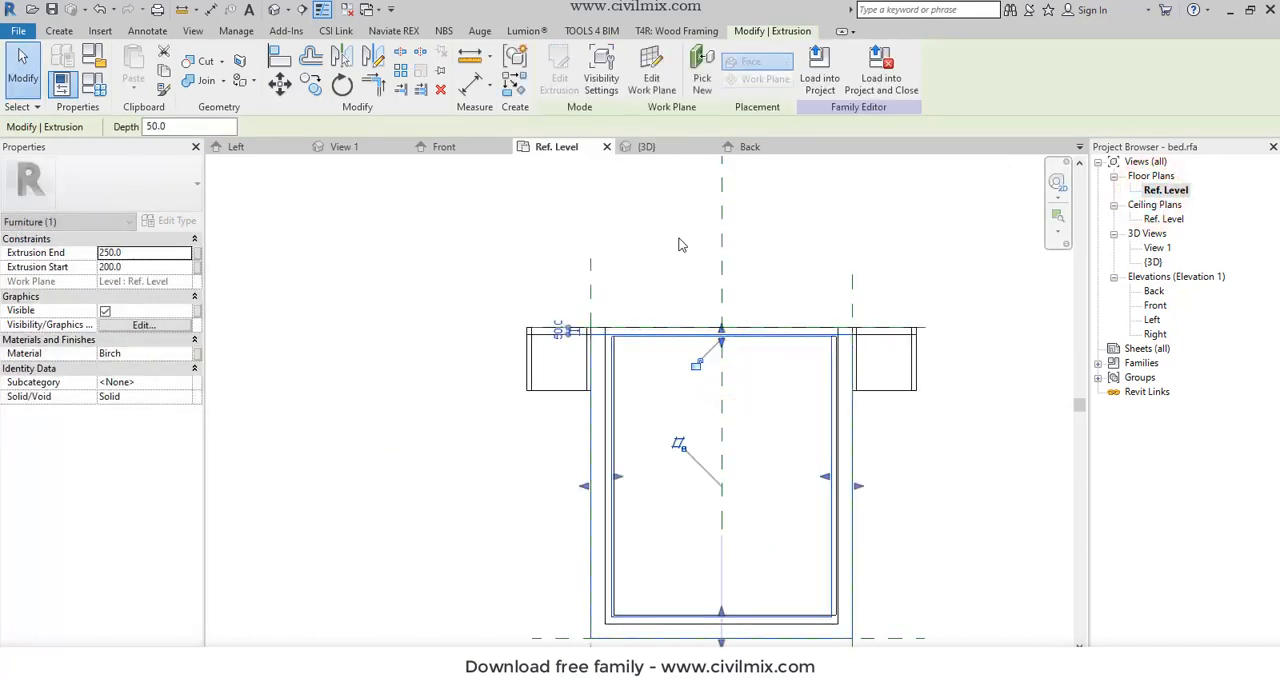
{"action": "left_click", "coordinate": [666, 206]}
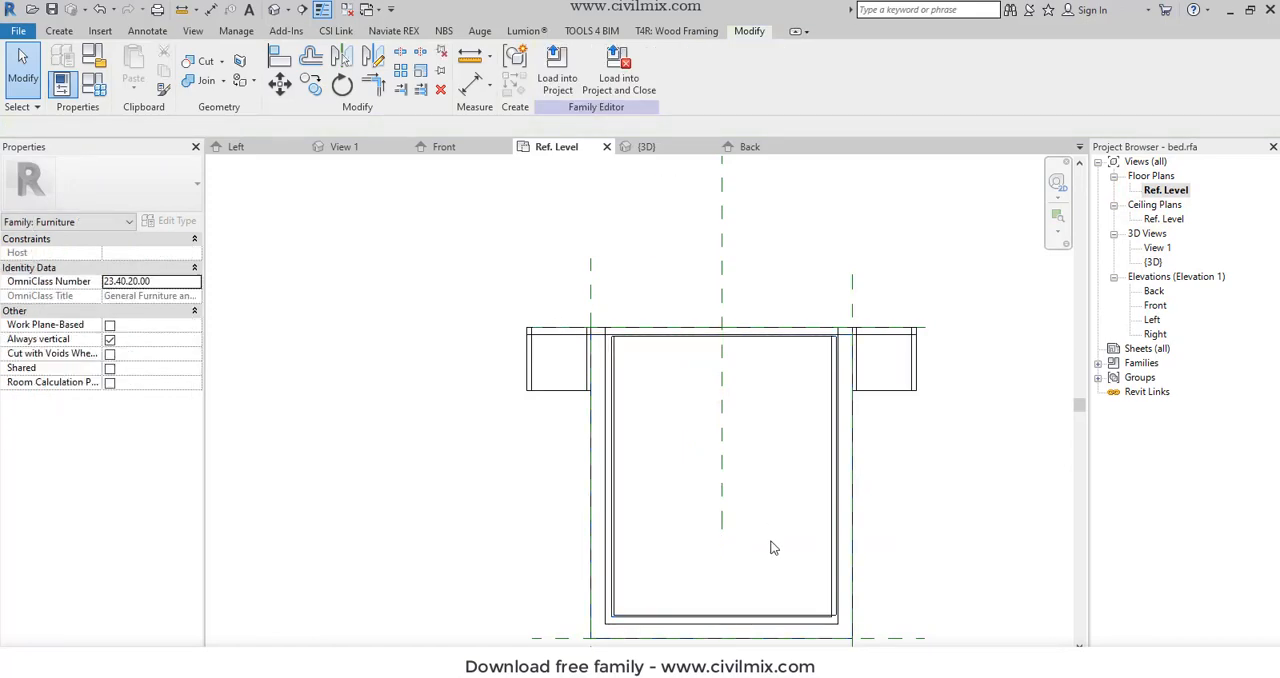
{"action": "scroll", "coordinate": [772, 548], "scroll_direction": "up", "scroll_amount": 1}
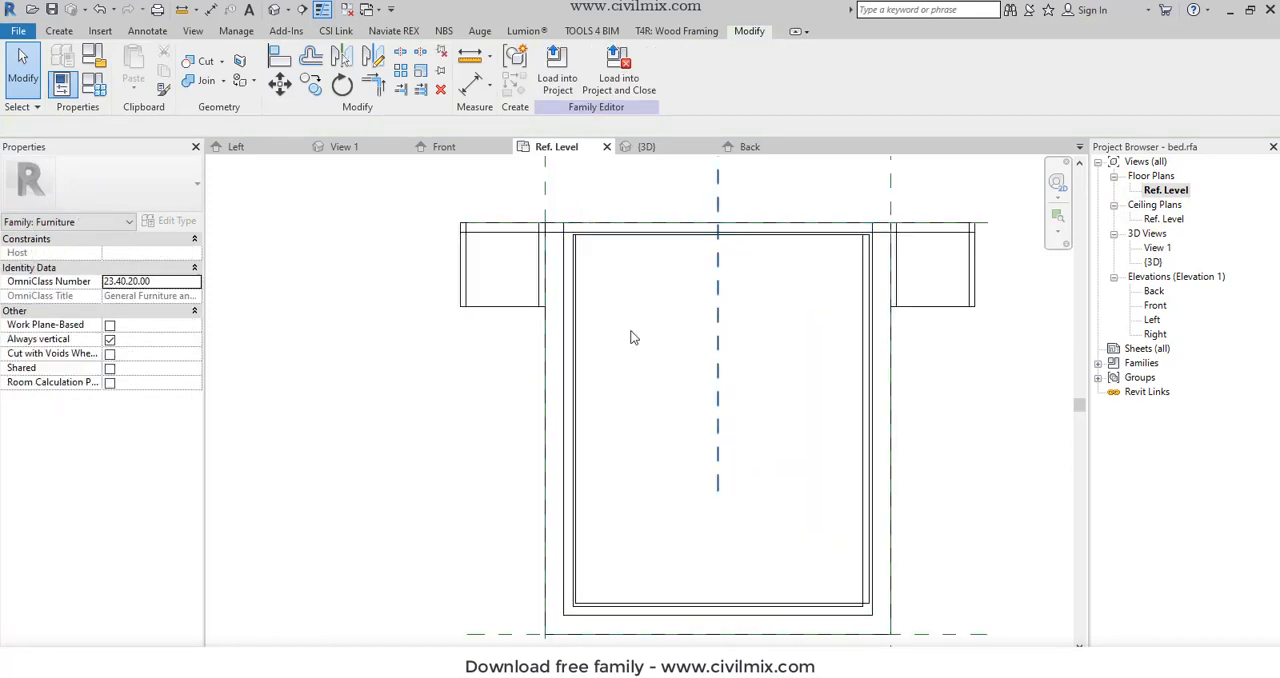
{"action": "left_click", "coordinate": [277, 10]}
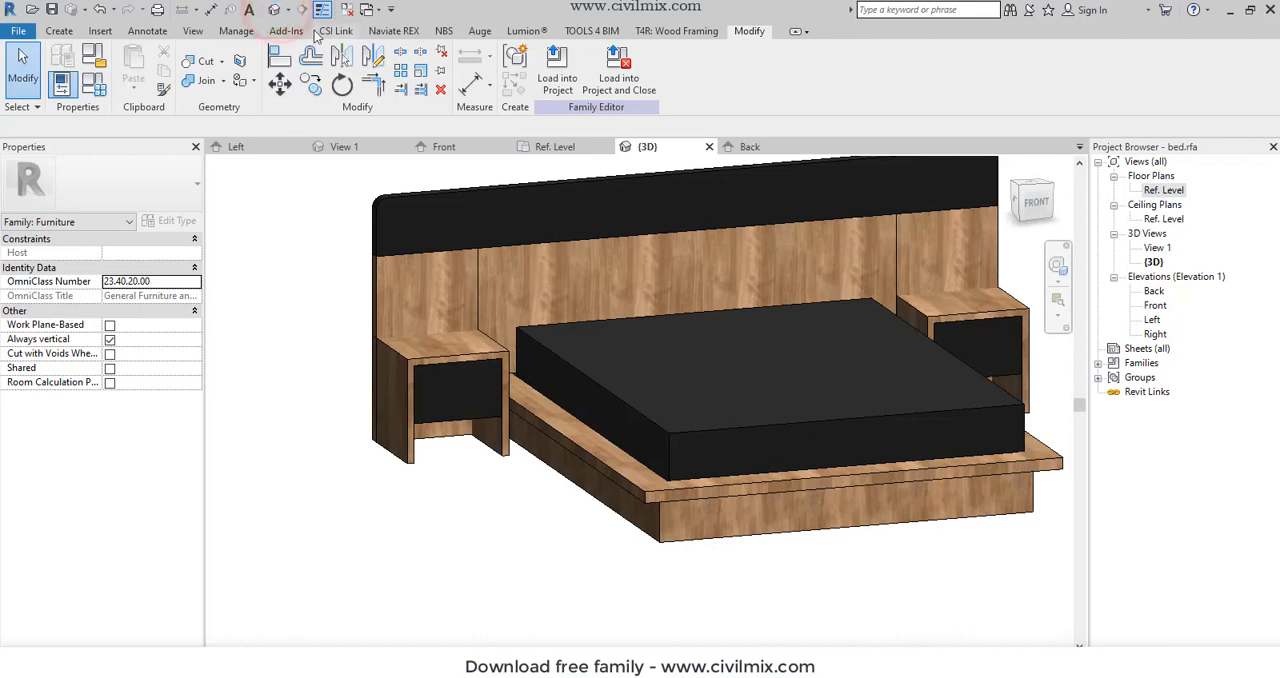
{"action": "middle_click_drag", "start_coordinate": [712, 567], "coordinate": [574, 600], "text": "shift"}
- In the Ref. Level floor plan, stretch the mattress's right side inward to 740 mm from the vertical centre plane
{"action": "left_click", "coordinate": [1152, 190]}
{"action": "double_click", "coordinate": [1152, 190]}
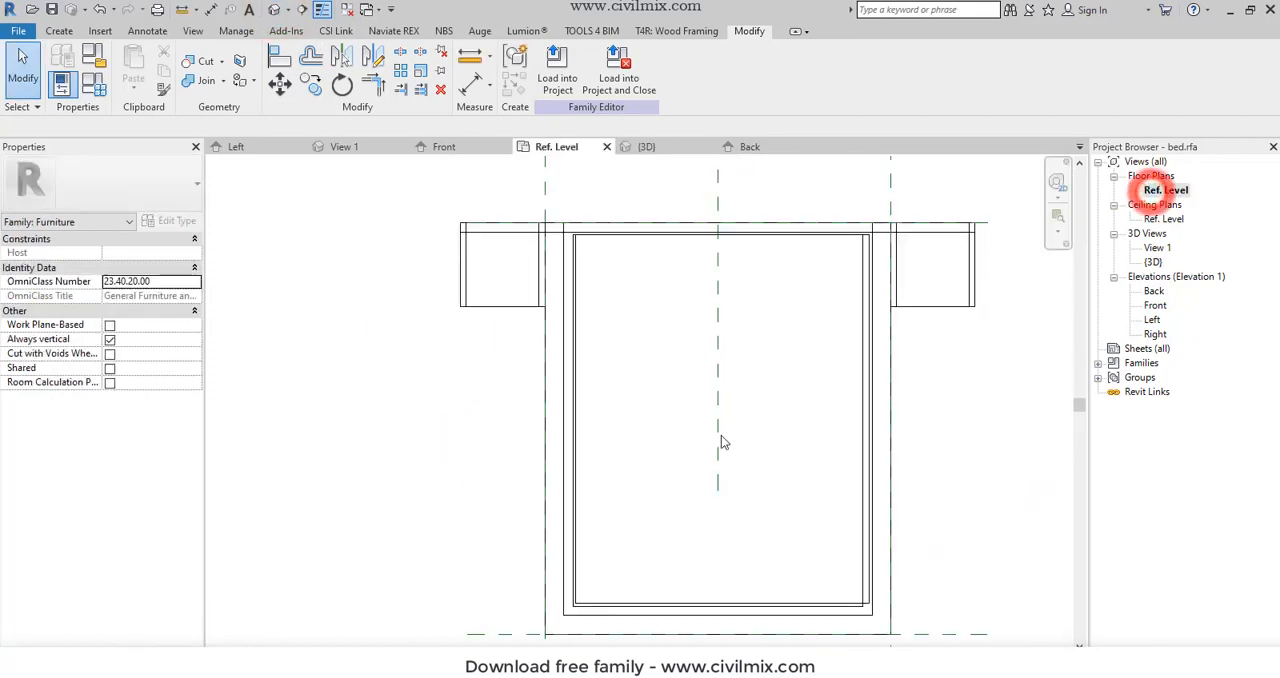
{"action": "left_click", "coordinate": [822, 608]}
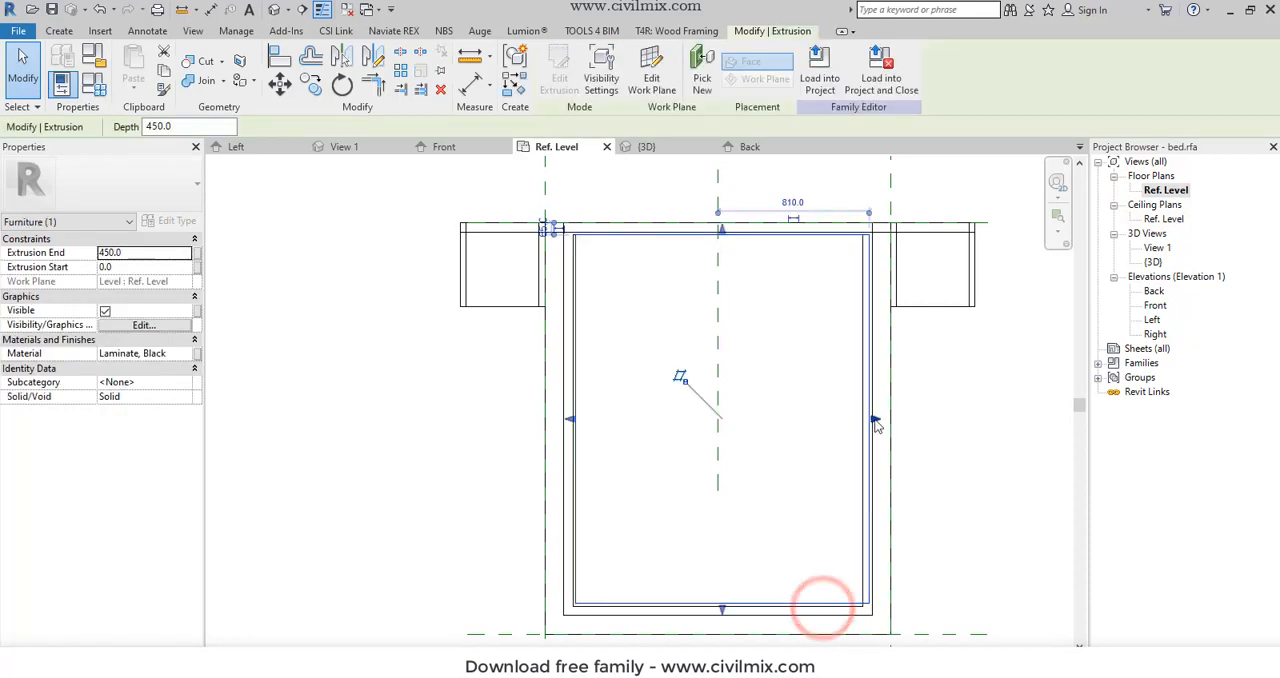
{"action": "left_click_drag", "start_coordinate": [876, 419], "coordinate": [855, 413]}
- Edit the mattress sketch, set its right line 15 mm from the frame's inner edge, and finish the sketch
{"action": "double_click", "coordinate": [852, 441]}
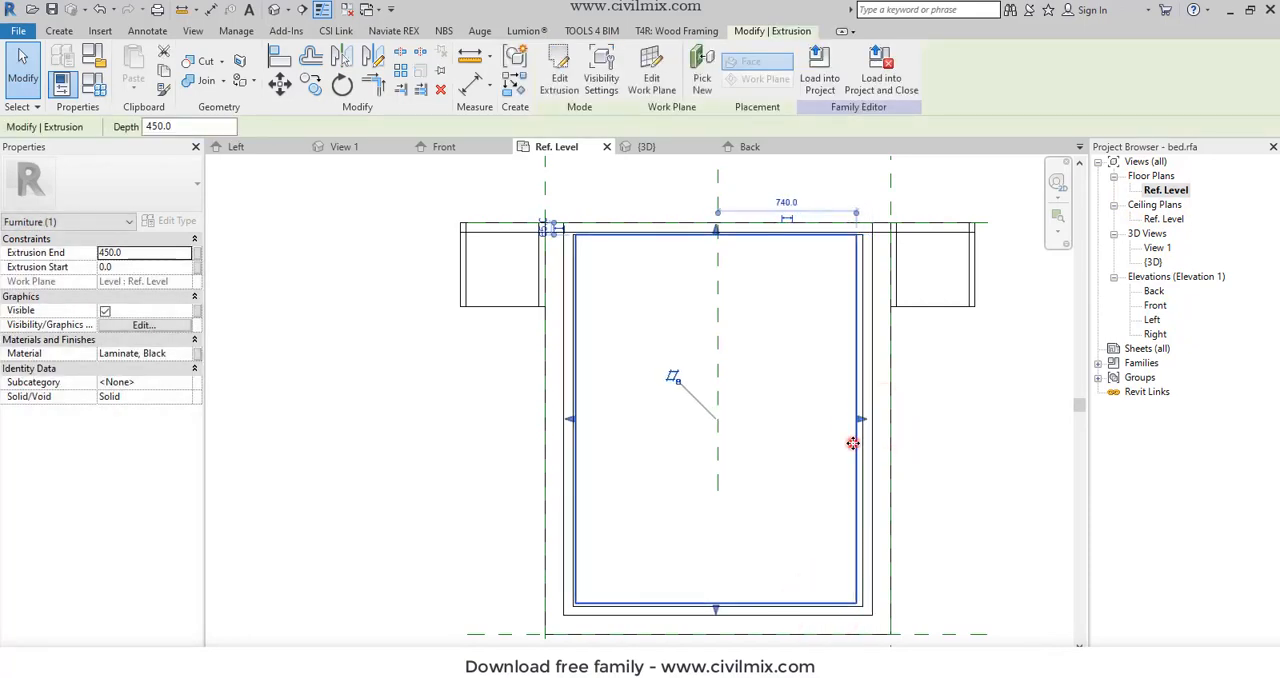
{"action": "left_click", "coordinate": [853, 448]}
{"action": "scroll", "coordinate": [853, 448], "scroll_direction": "up", "scroll_amount": 3}
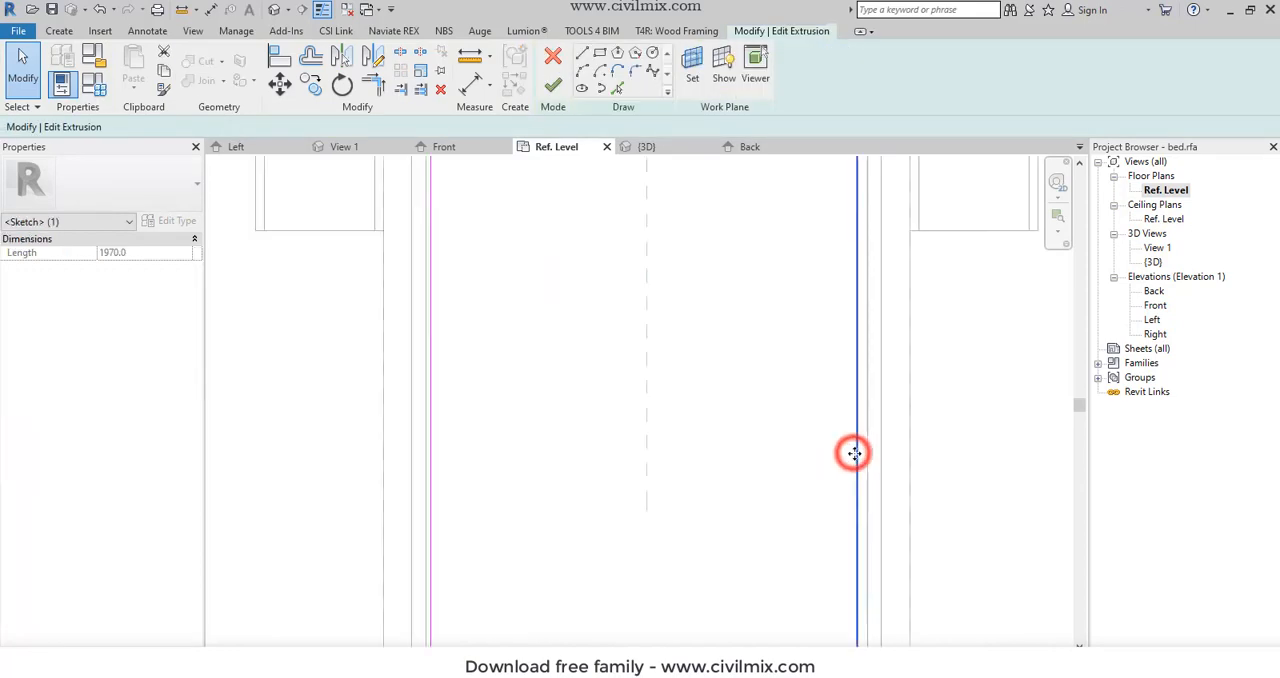
{"action": "scroll", "coordinate": [817, 406], "scroll_direction": "down", "scroll_amount": 3}
{"action": "scroll", "coordinate": [856, 616], "scroll_direction": "up", "scroll_amount": 4}
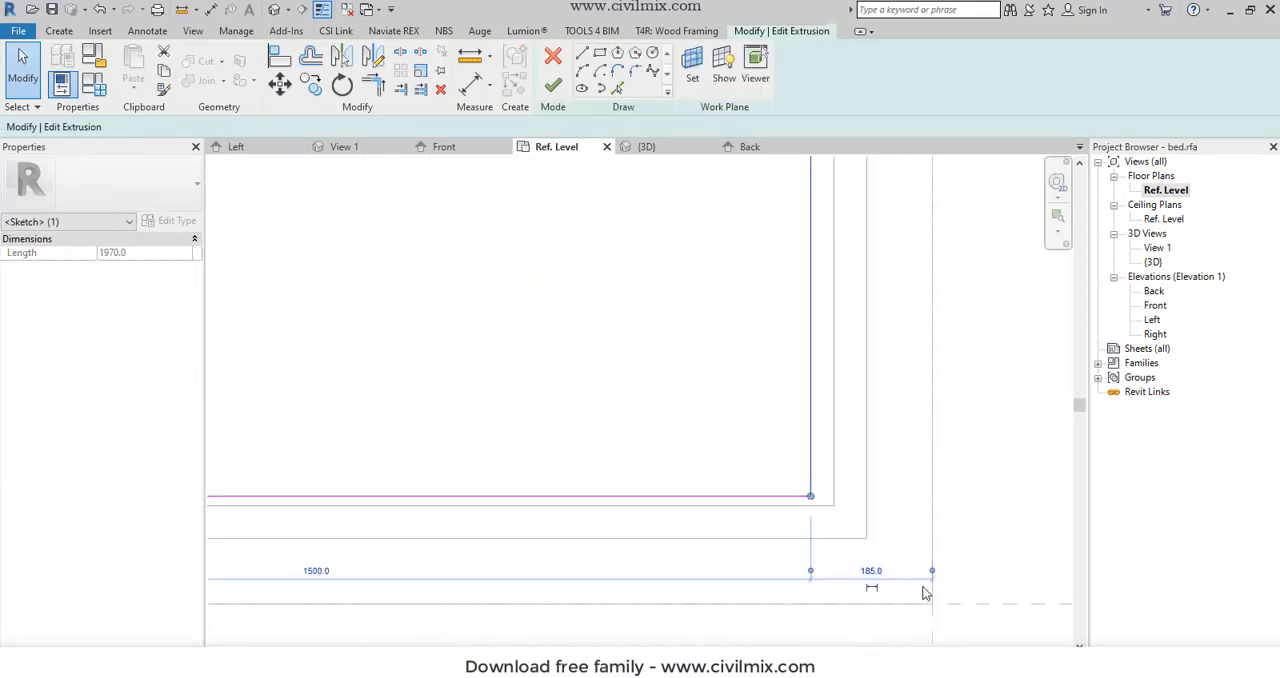
{"action": "left_click_drag", "start_coordinate": [933, 577], "coordinate": [833, 576]}
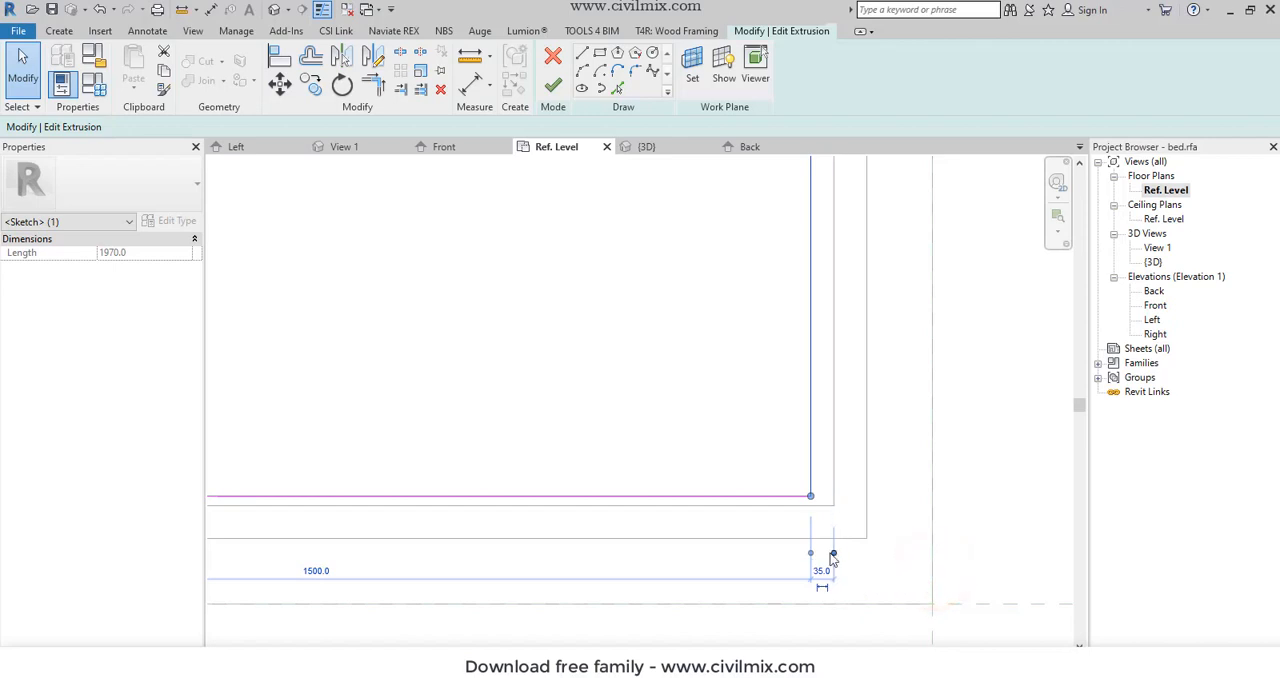
{"action": "left_click", "coordinate": [822, 571]}
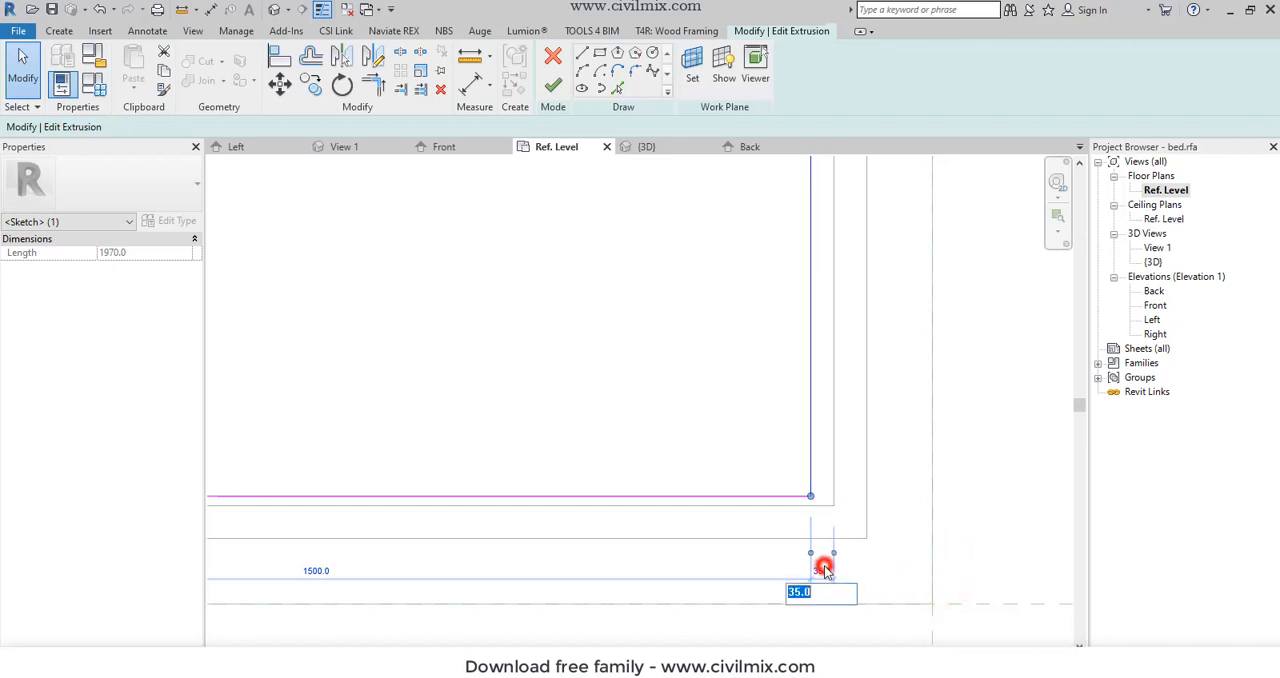
{"action": "type", "text": "20"}
{"action": "key", "text": "Return"}
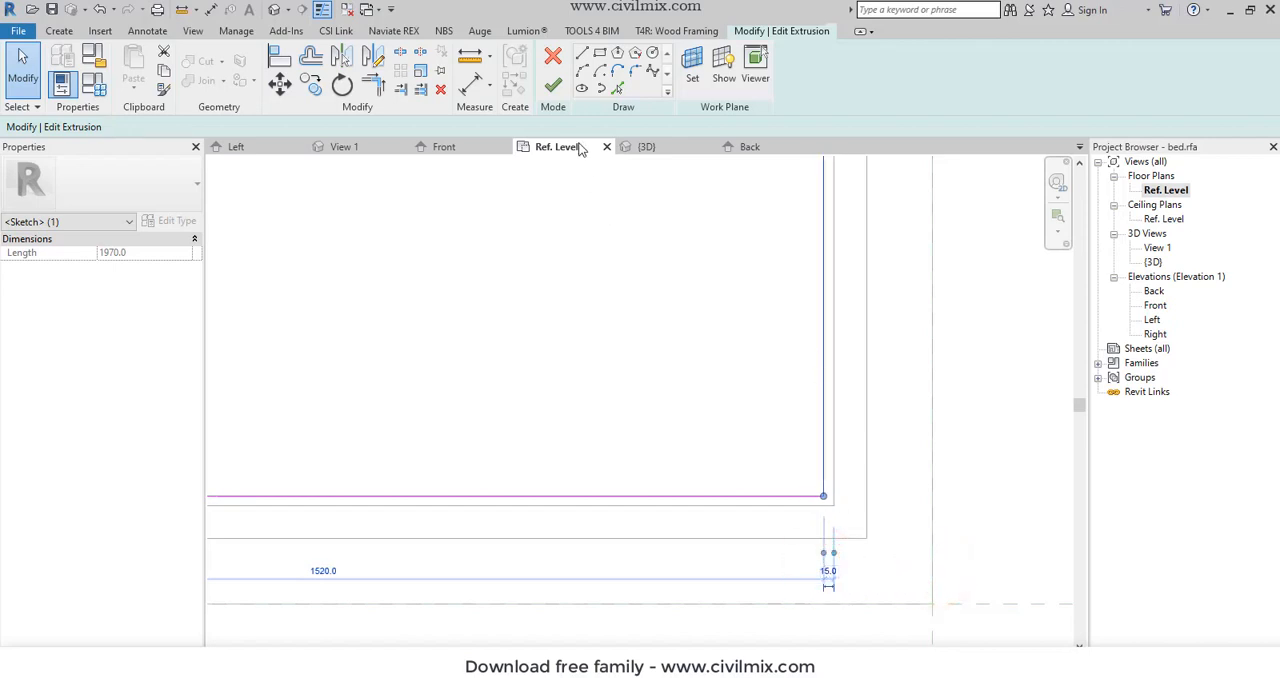
{"action": "left_click", "coordinate": [553, 85]}
- In the Front elevation, stretch the mattress top to the reference plane at 550 mm and its bottom to the frame's underside at 200 mm
{"action": "scroll", "coordinate": [643, 386], "scroll_direction": "down", "scroll_amount": 3}
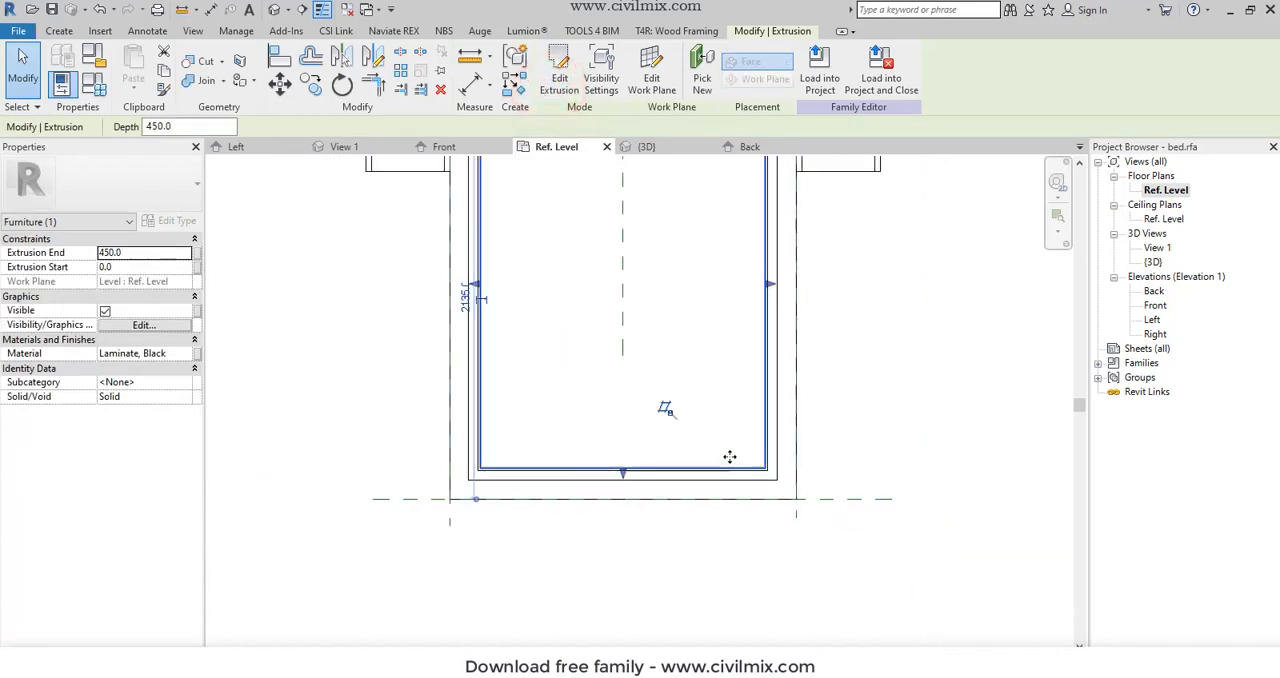
{"action": "double_click", "coordinate": [1155, 305]}
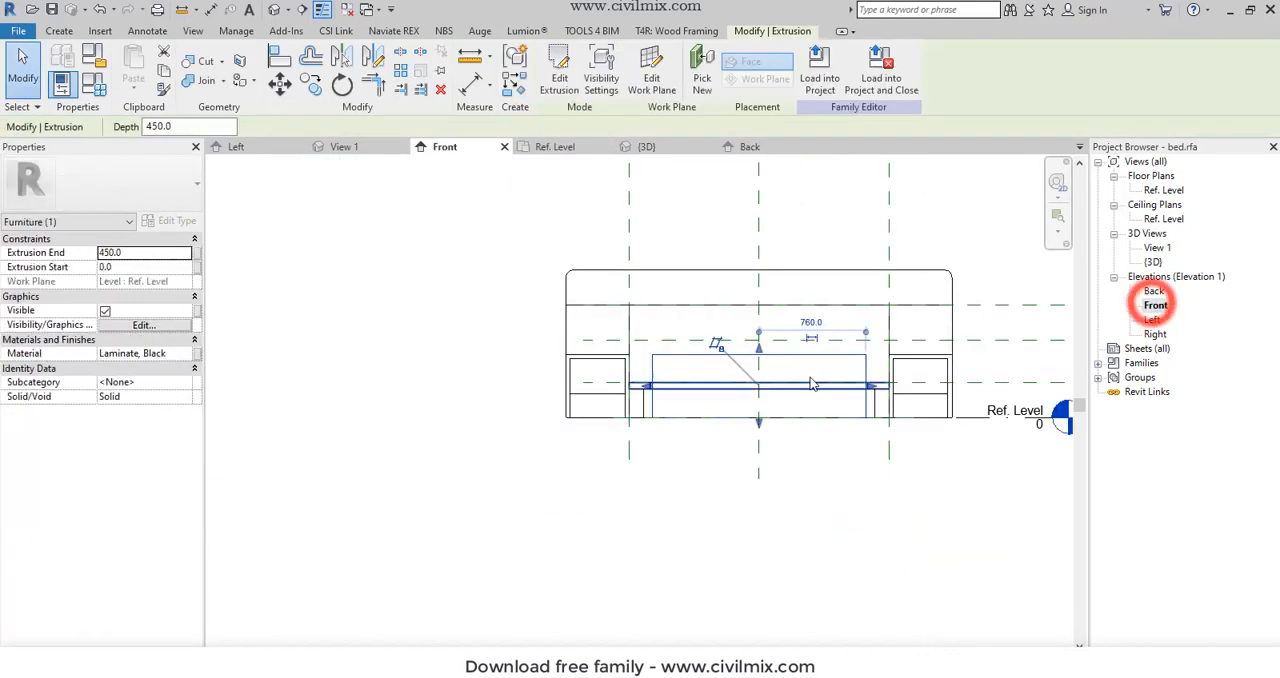
{"action": "scroll", "coordinate": [760, 330], "scroll_direction": "up", "scroll_amount": 3}
{"action": "left_click_drag", "start_coordinate": [765, 327], "coordinate": [767, 301]}
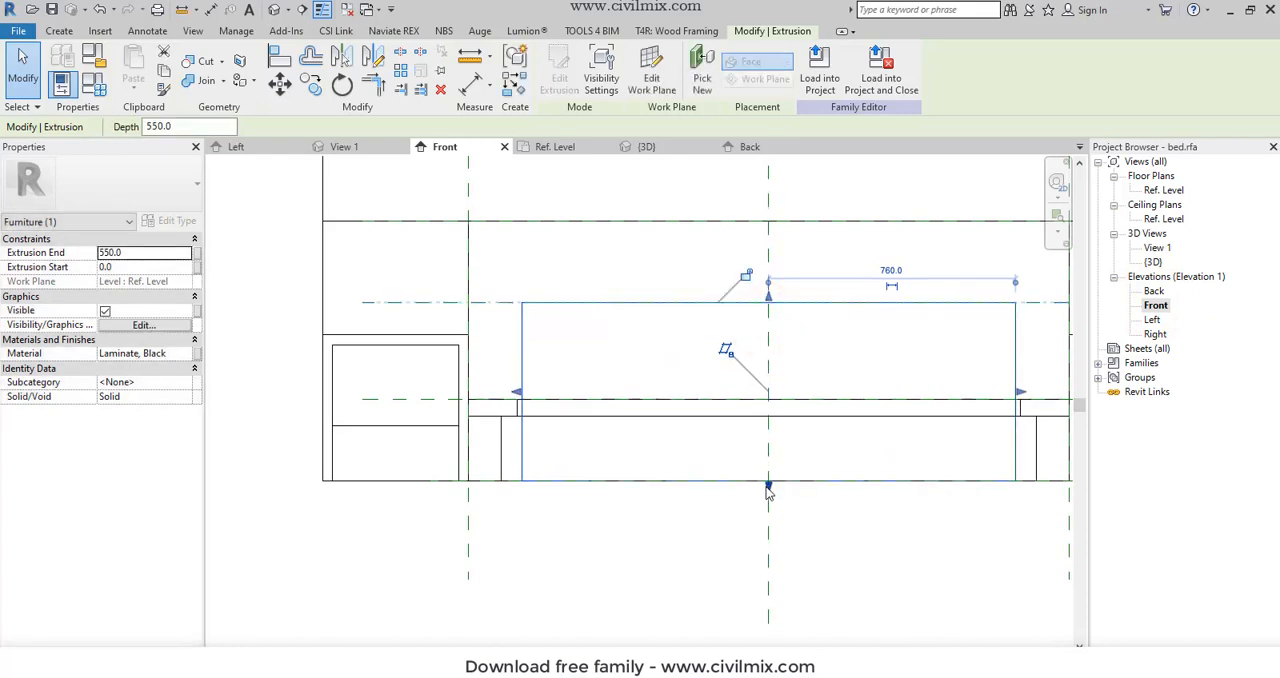
{"action": "left_click_drag", "start_coordinate": [768, 485], "coordinate": [759, 416]}
{"action": "left_click", "coordinate": [641, 334]}
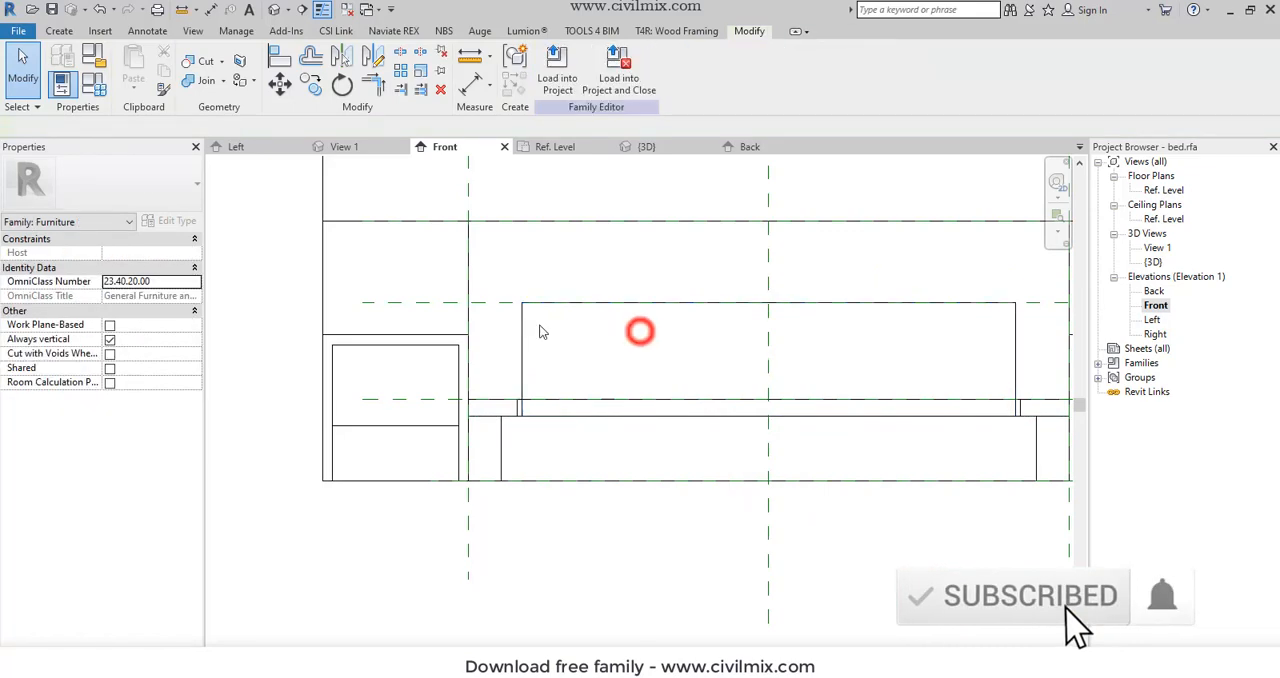
- Try to make the temporary dimensions of the reference plane along the mattress top permanent
{"action": "left_click", "coordinate": [504, 305]}
{"action": "scroll", "coordinate": [565, 407], "scroll_direction": "down", "scroll_amount": 2}
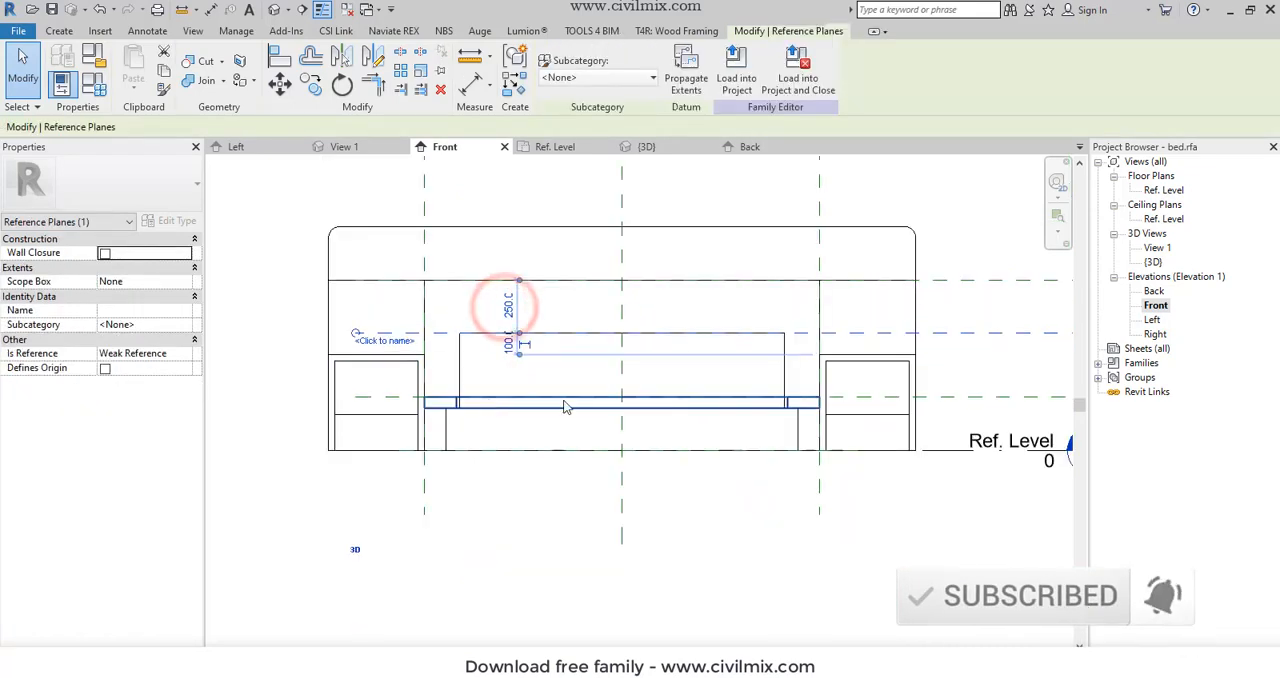
{"action": "left_click", "coordinate": [518, 356]}
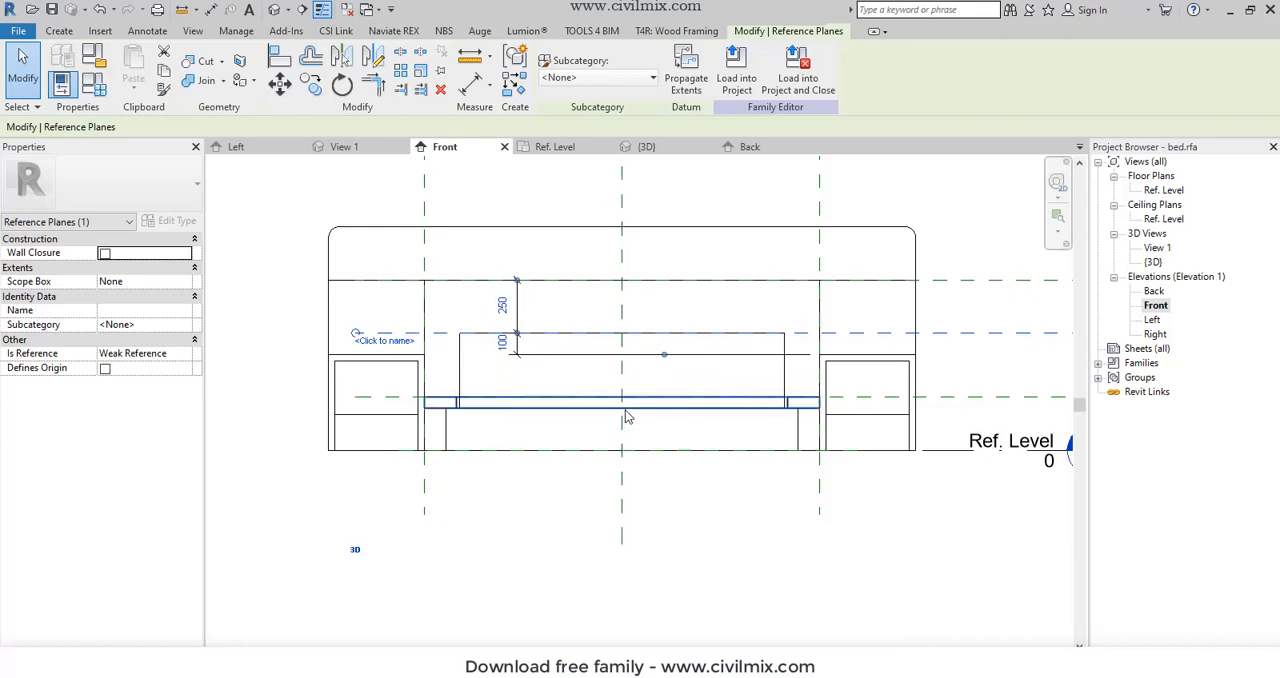
{"action": "key", "text": "Escape"}
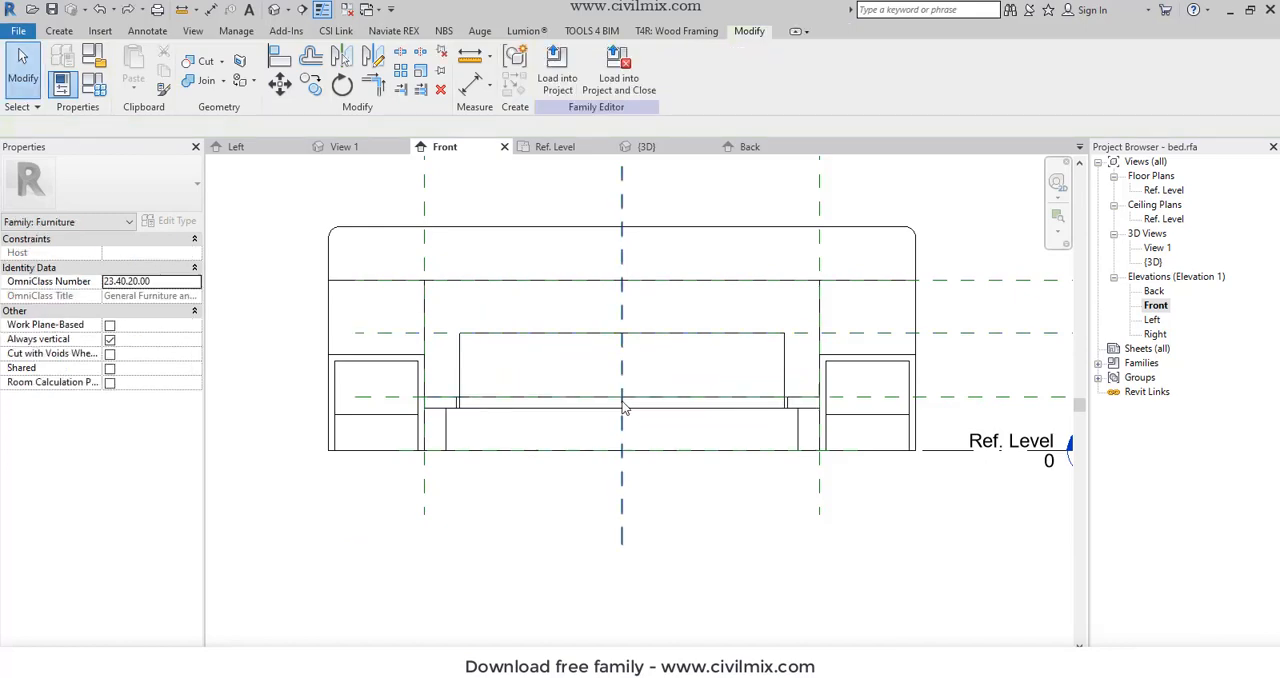
- Set the reference plane along the mattress top to 300 mm above the mattress underside in the Front elevation
{"action": "left_click", "coordinate": [648, 340]}
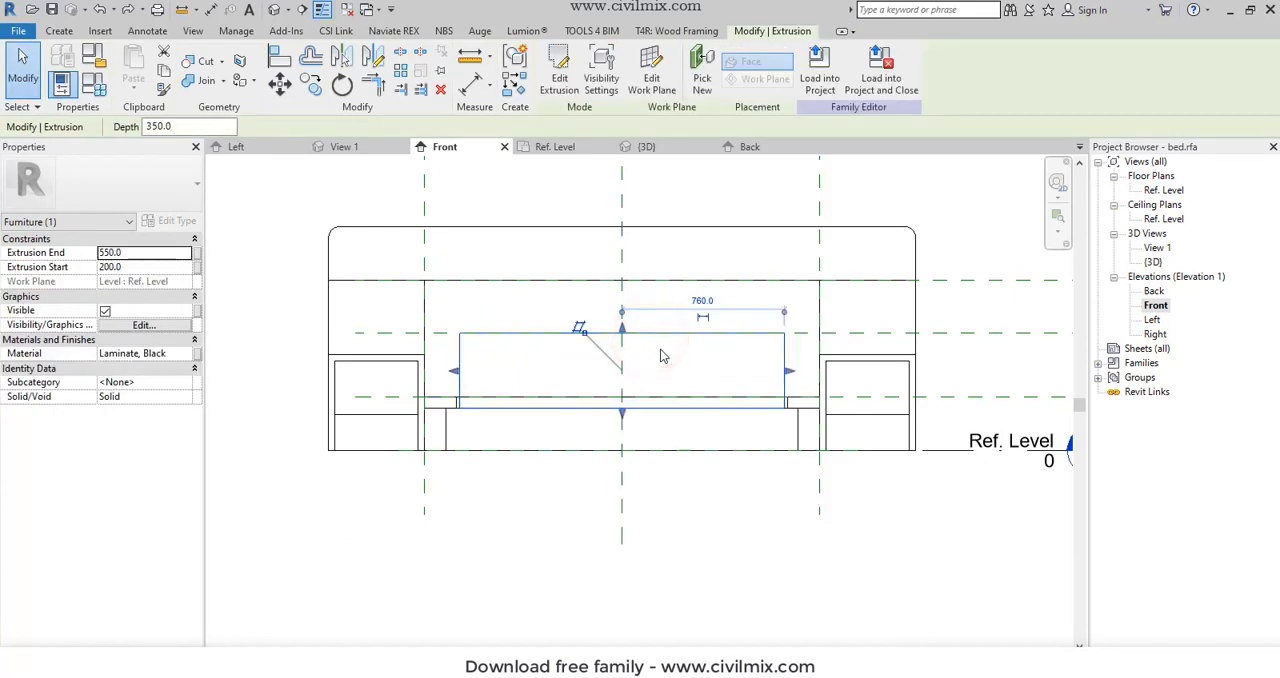
{"action": "left_click", "coordinate": [266, 297]}
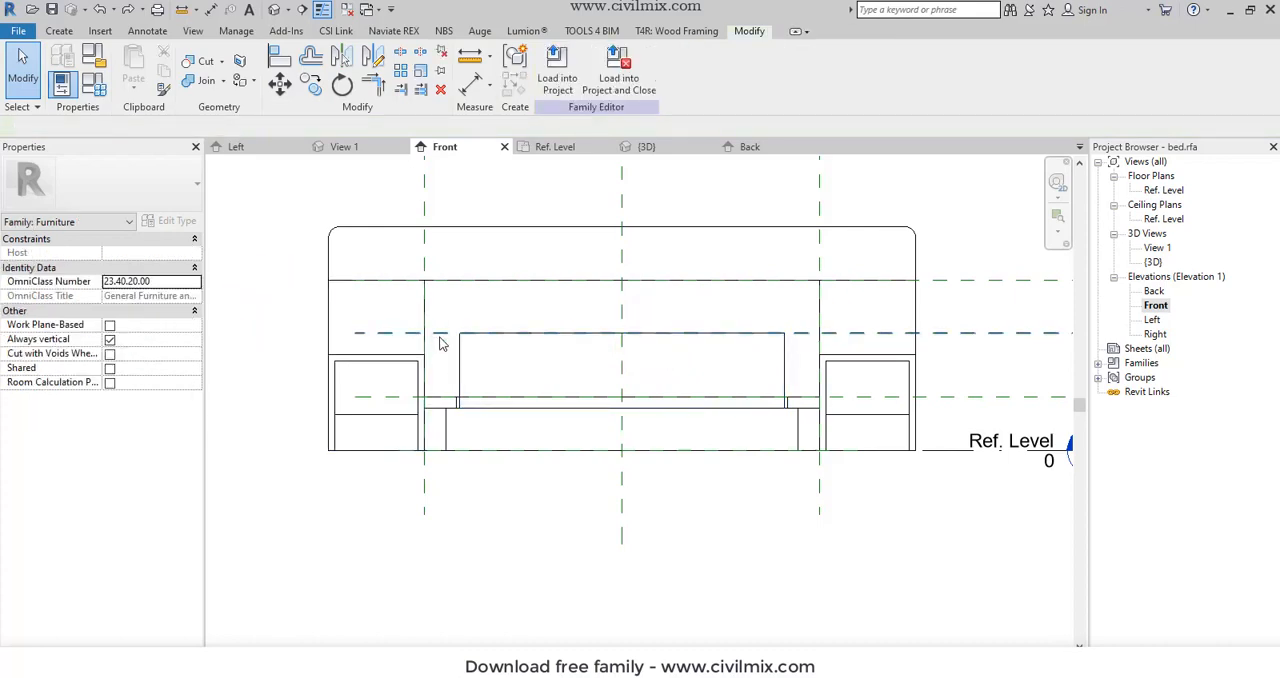
{"action": "left_click", "coordinate": [440, 335]}
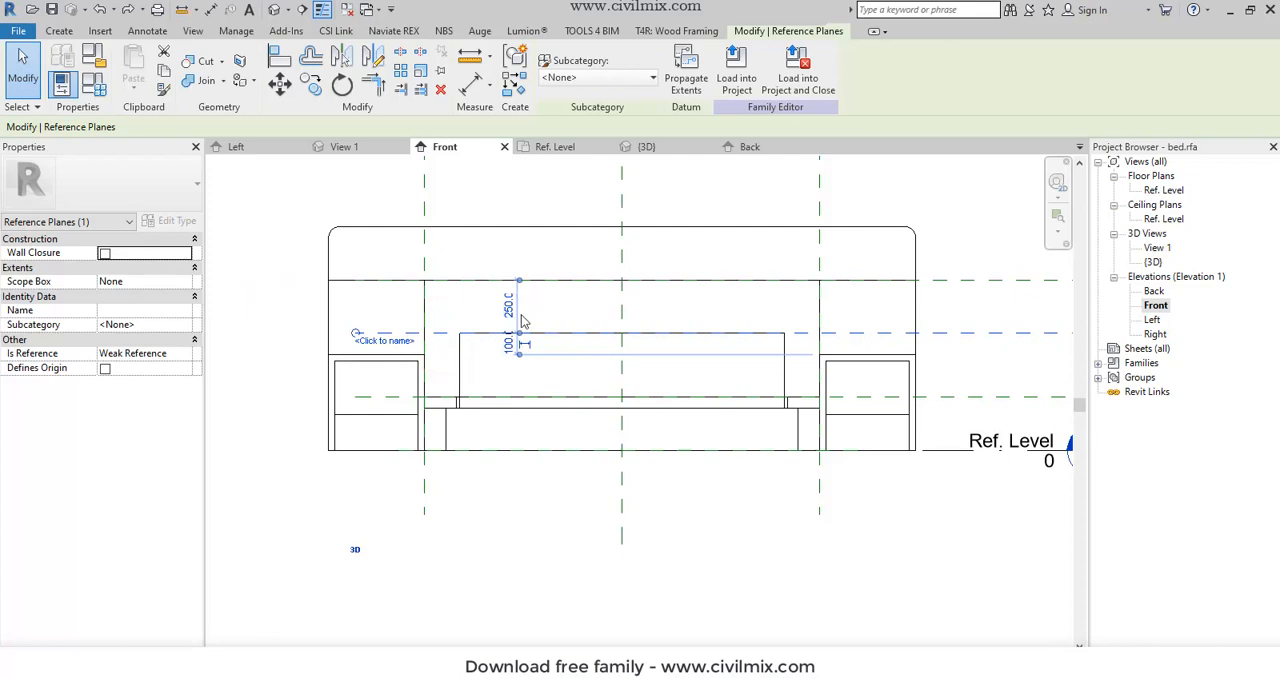
{"action": "scroll", "coordinate": [521, 367], "scroll_direction": "up", "scroll_amount": 2}
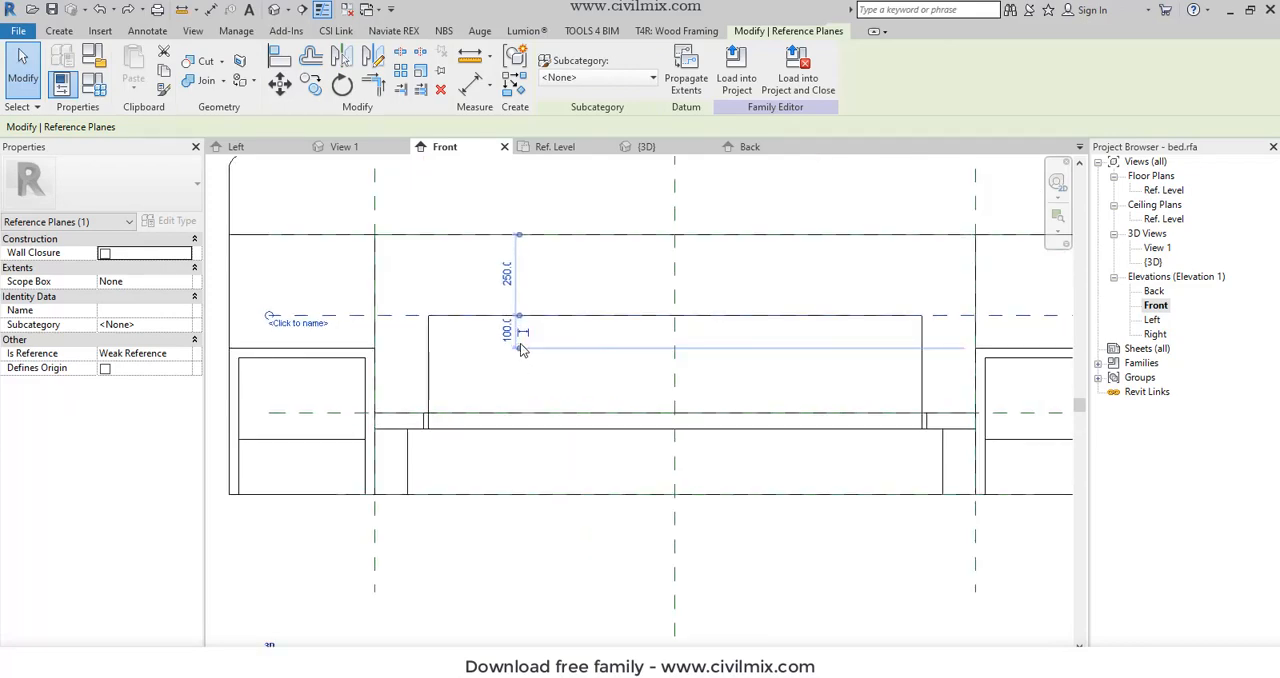
{"action": "left_click", "coordinate": [519, 347]}
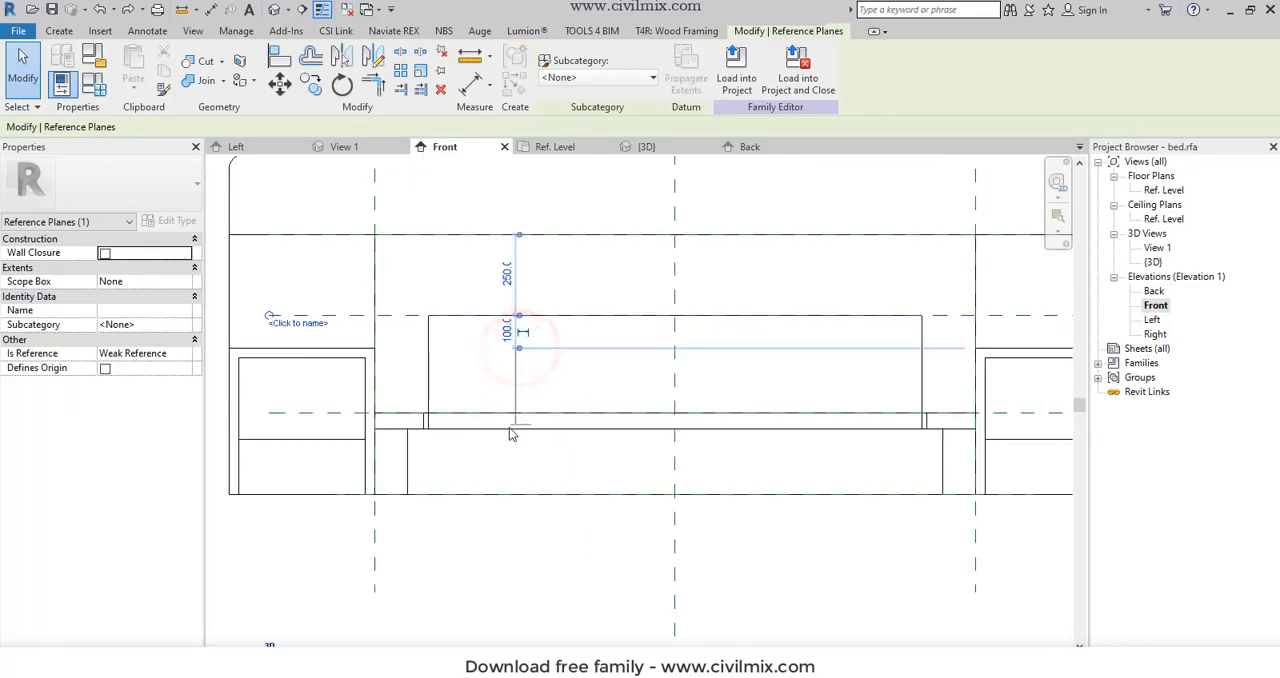
{"action": "left_click", "coordinate": [506, 433]}
{"action": "left_click", "coordinate": [509, 363]}
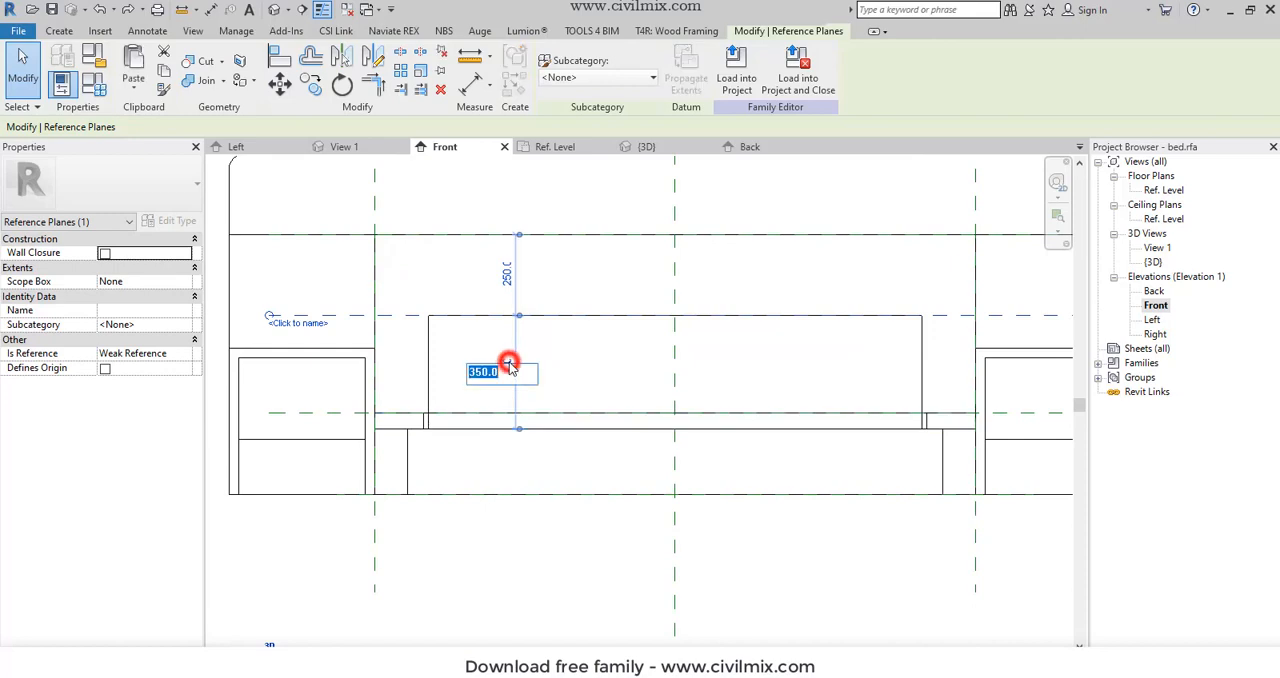
{"action": "type", "text": "300"}
{"action": "key", "text": "Return"}
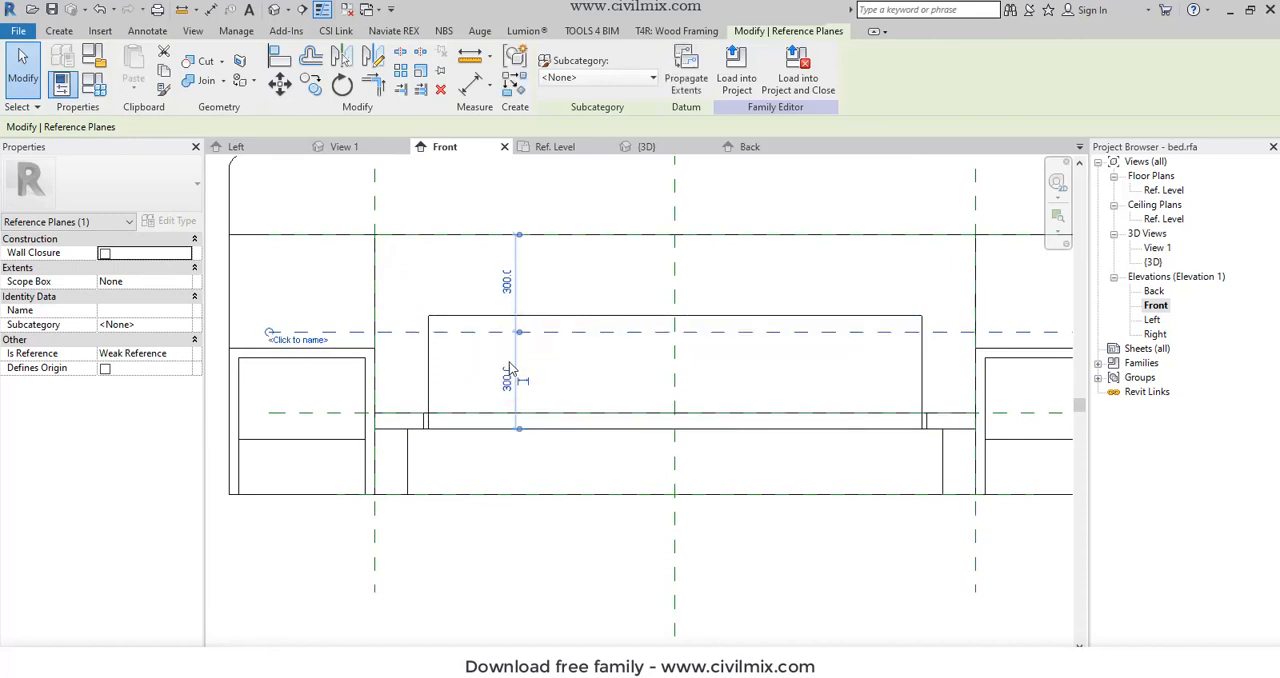
- Stretch the mattress top down to the reference plane 300 mm above its underside
{"action": "left_click", "coordinate": [589, 245]}
{"action": "left_click", "coordinate": [620, 316]}
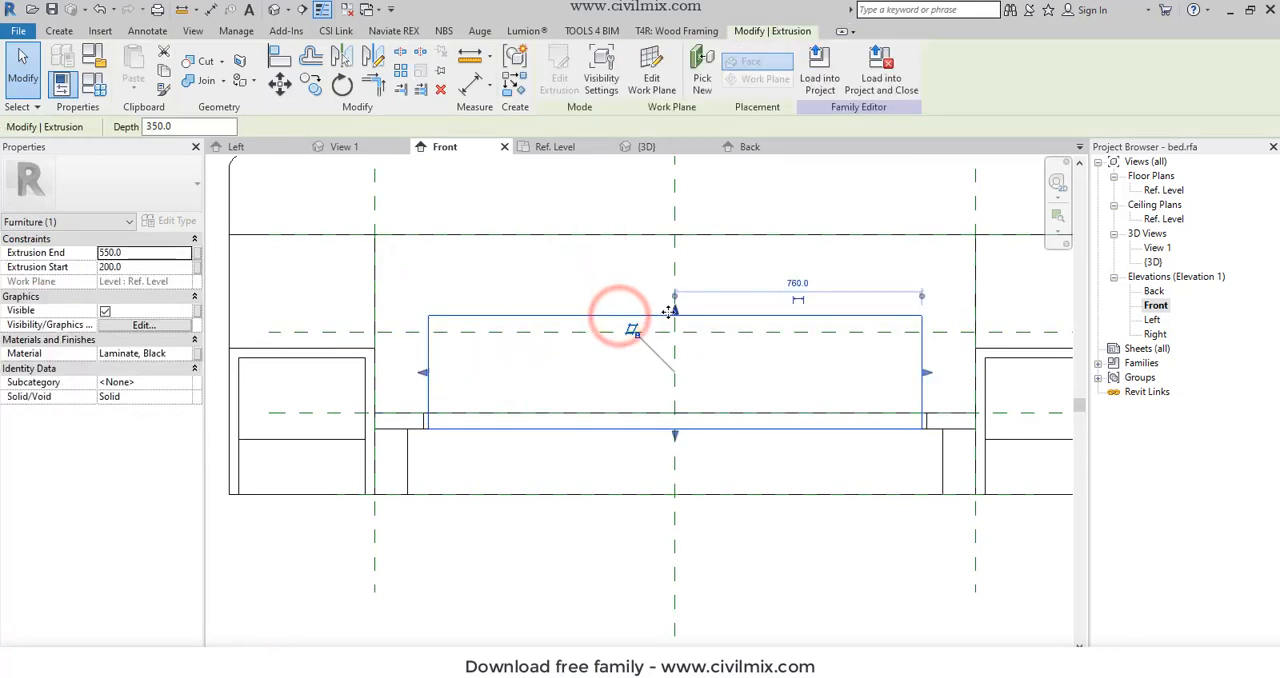
{"action": "left_click", "coordinate": [666, 315]}
{"action": "left_click", "coordinate": [531, 288]}
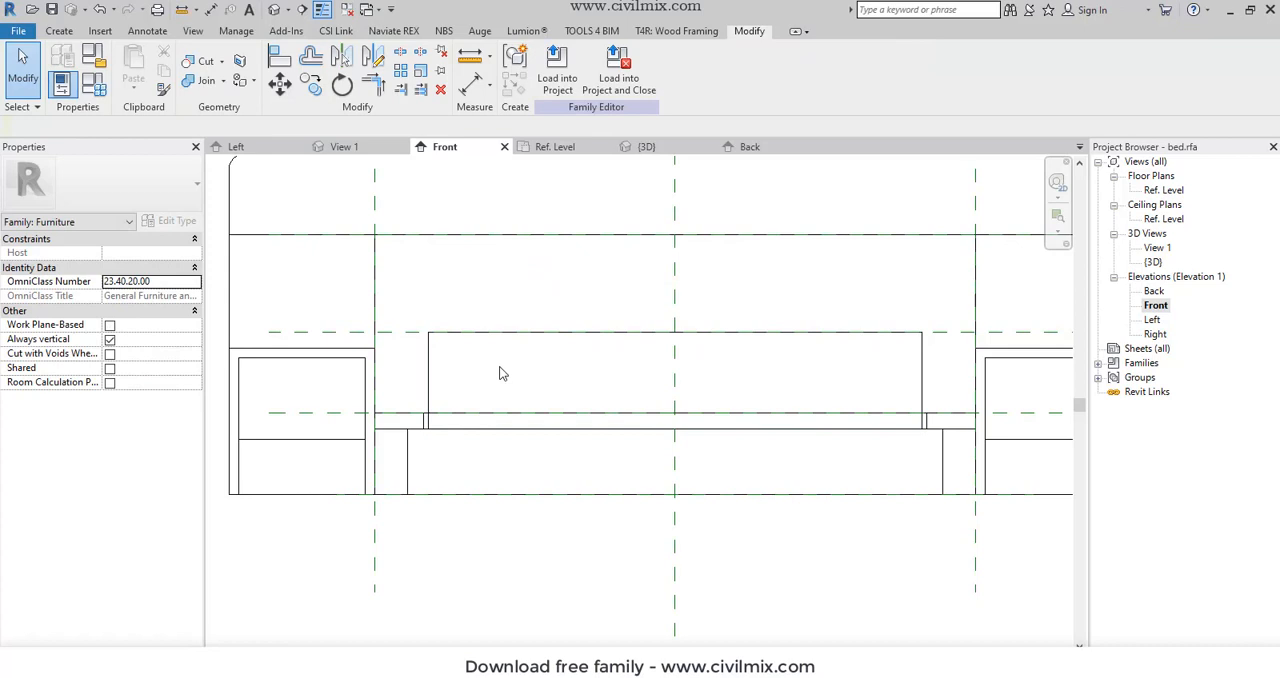
- Check the mattress in the Ref. Level floor plan, and examine the whole bed in the {3D} view
{"action": "scroll", "coordinate": [463, 478], "scroll_direction": "down", "scroll_amount": 1}
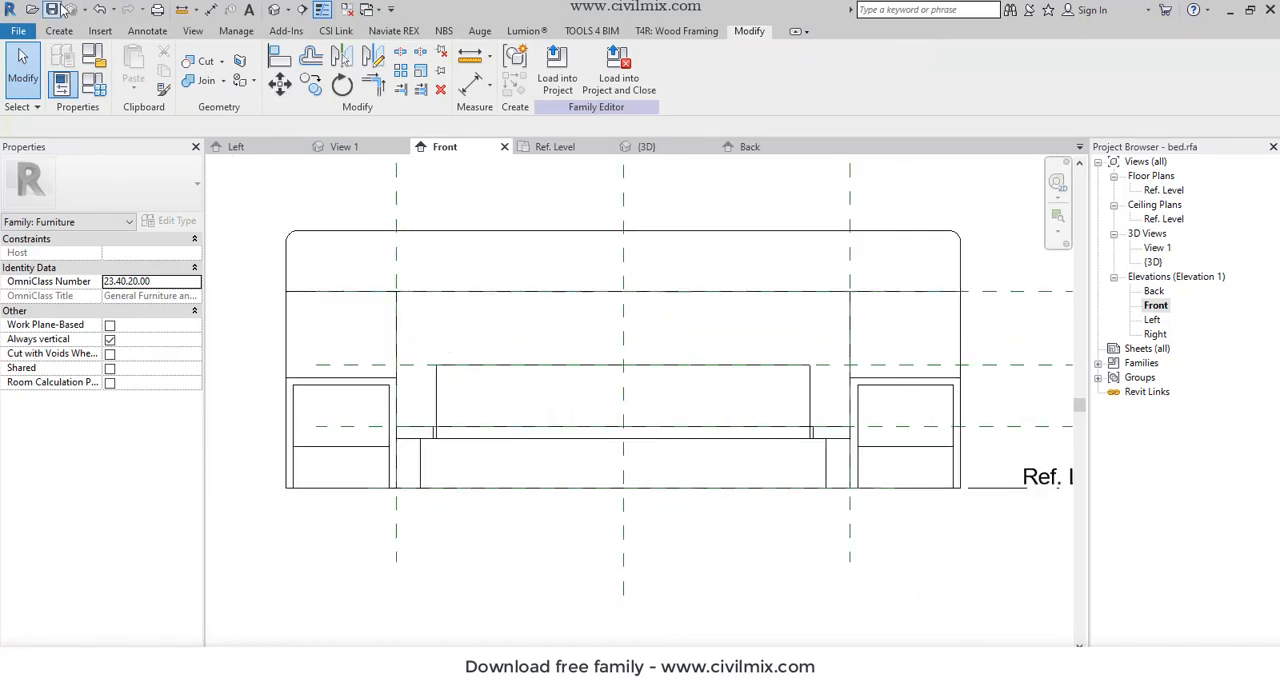
{"action": "left_click", "coordinate": [508, 323]}
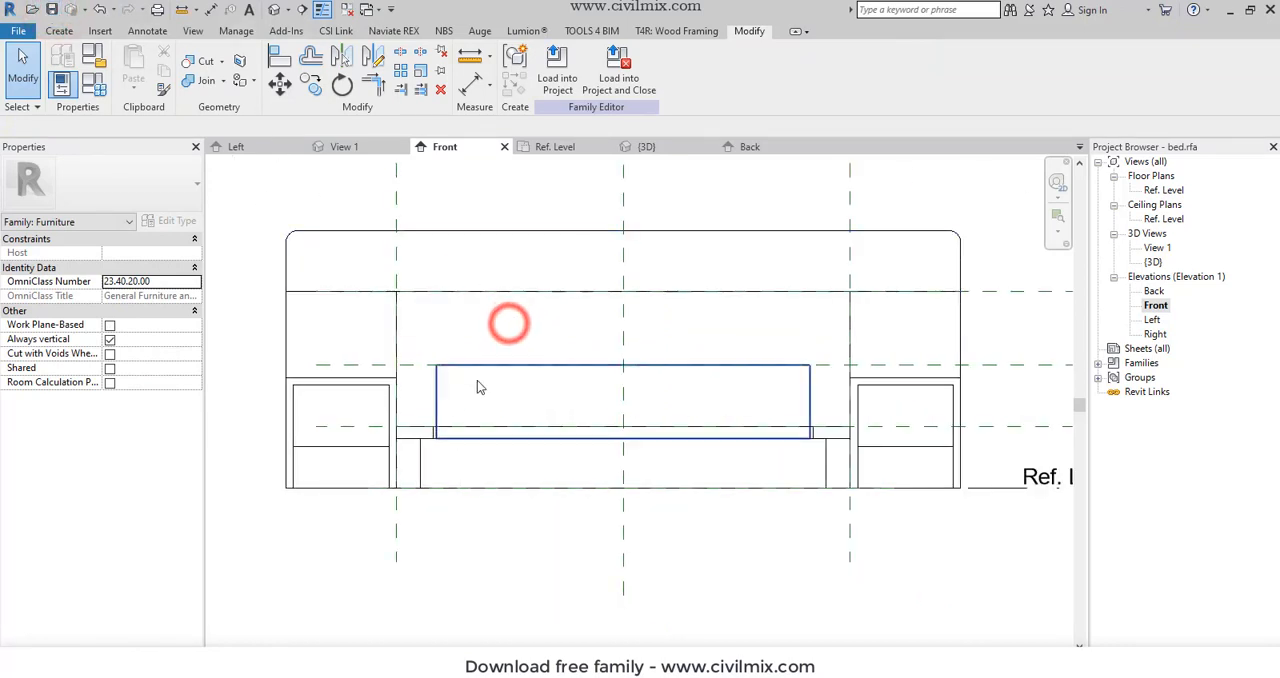
{"action": "left_click", "coordinate": [437, 403]}
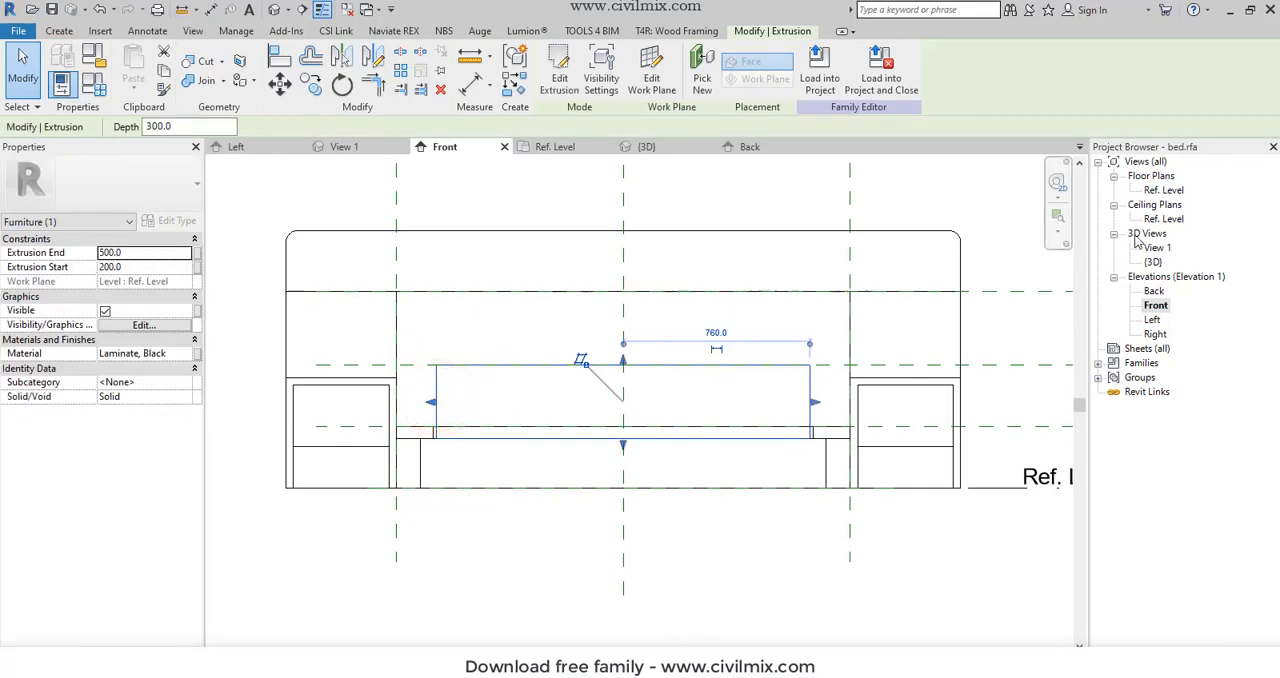
{"action": "double_click", "coordinate": [1152, 192]}
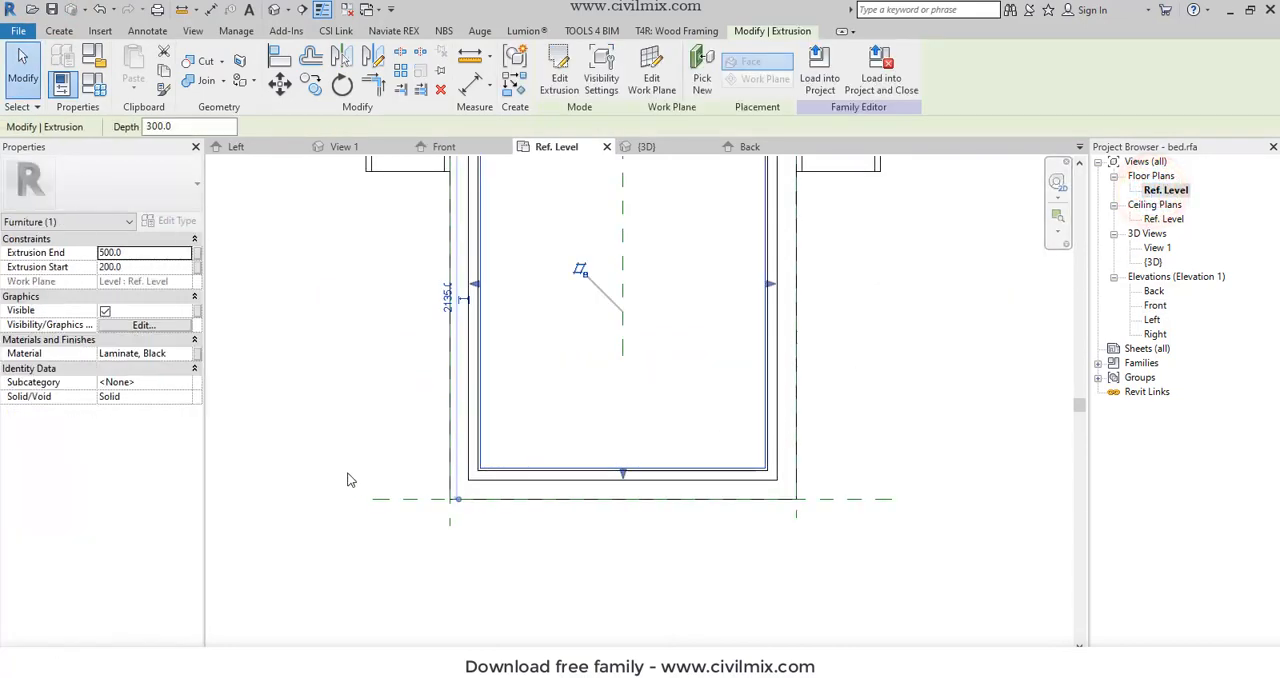
{"action": "left_click", "coordinate": [274, 9]}
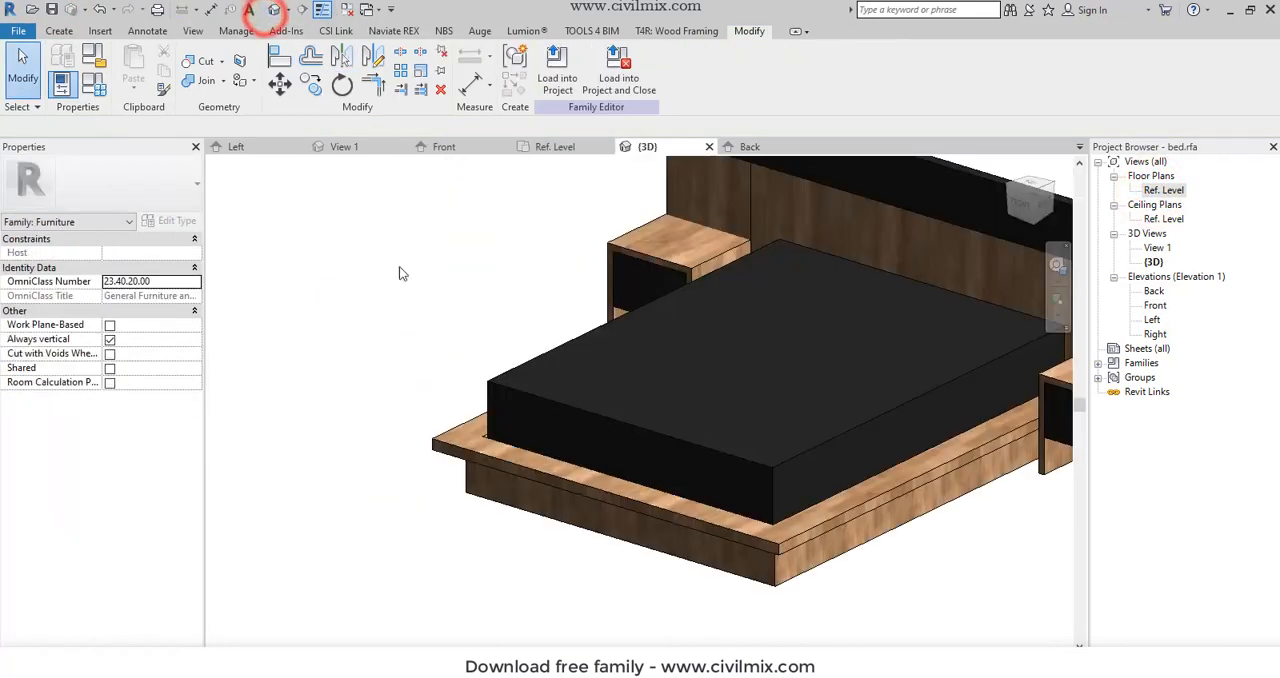
{"action": "middle_click_drag", "start_coordinate": [400, 271], "coordinate": [700, 410], "text": "shift"}
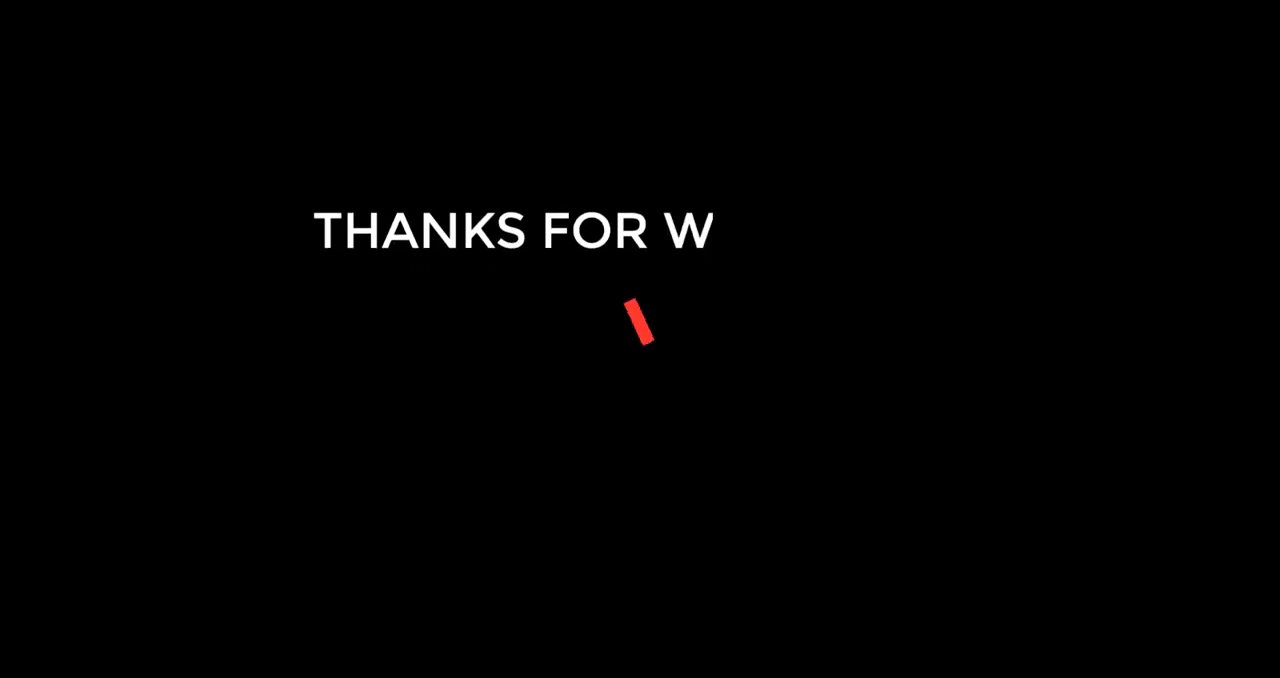